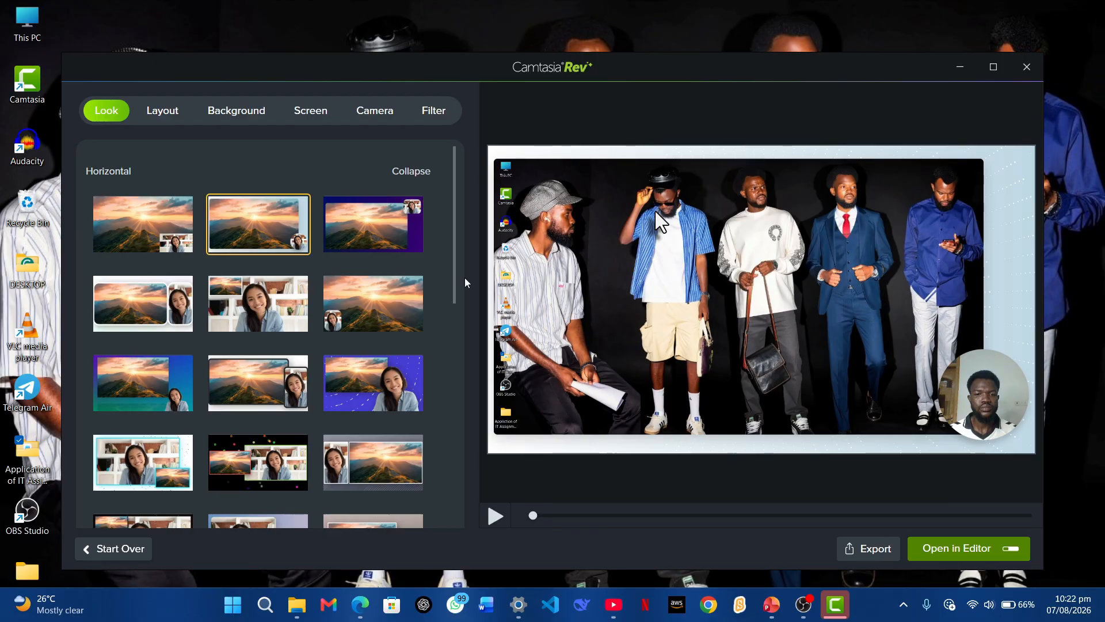
Try several webcam layouts and settle on full screen with a round webcam in the corner
left_click(364, 228)
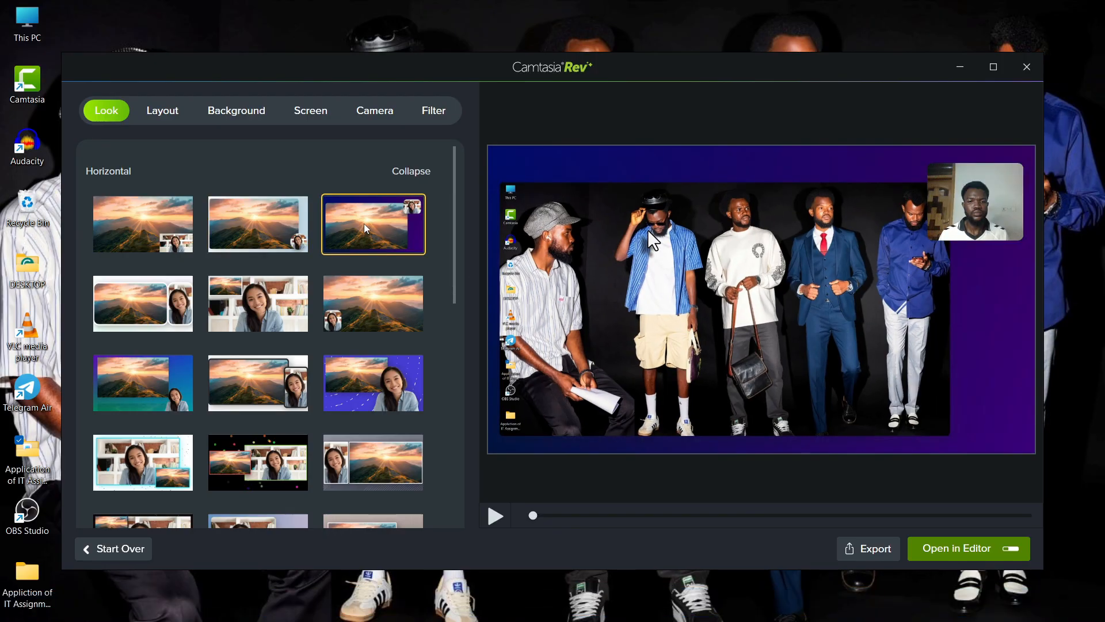
left_click(261, 295)
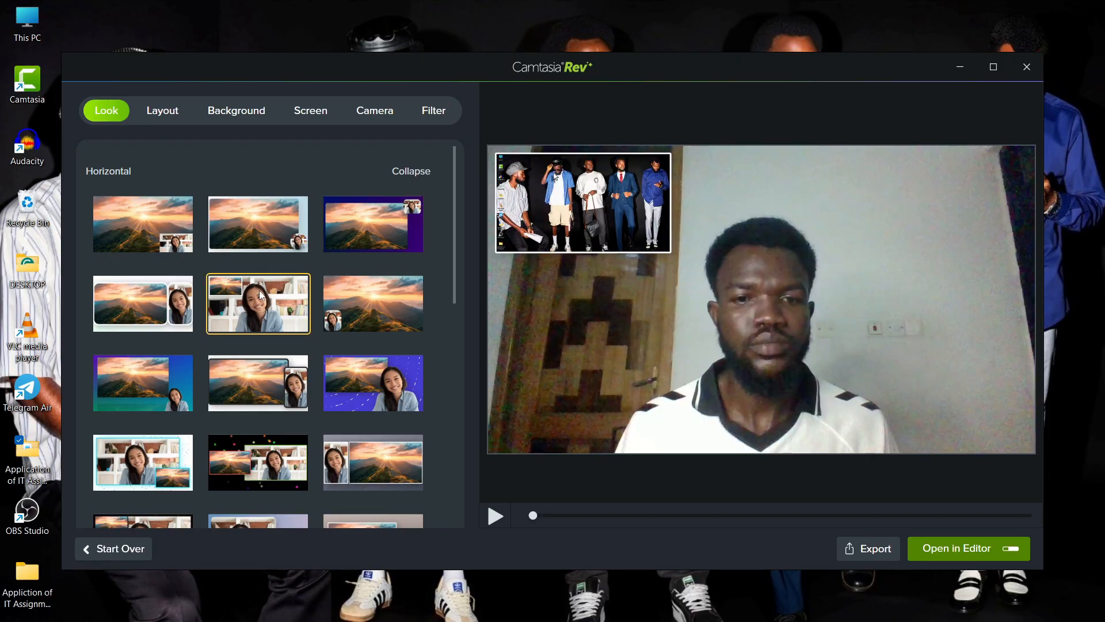
left_click(135, 311)
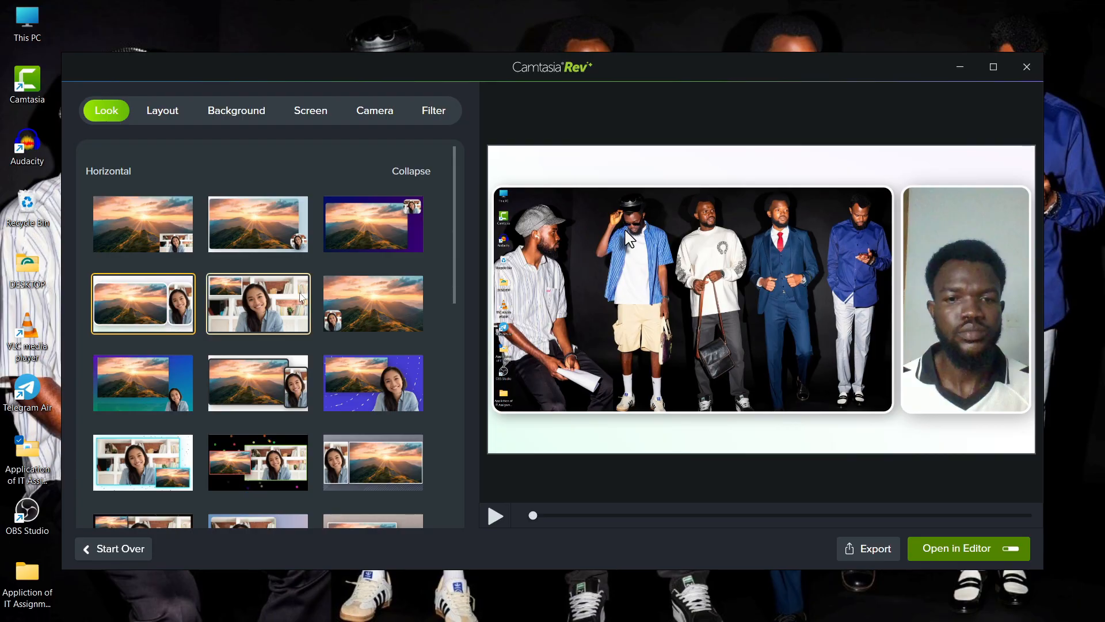
left_click(281, 239)
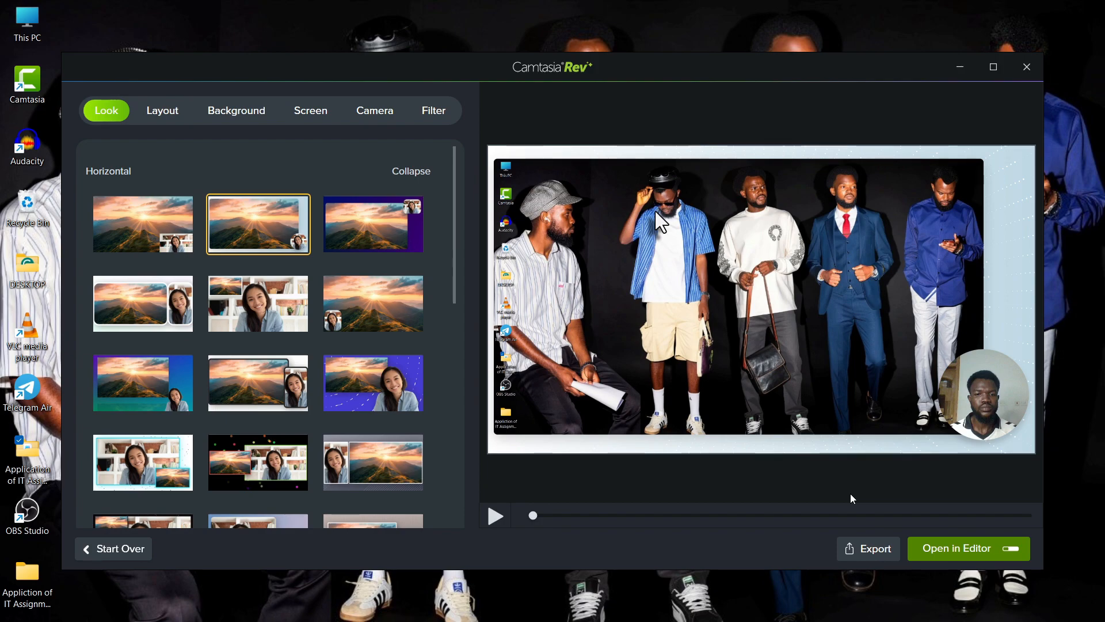
Choose a local file export and accept the free watermarked version
left_click(876, 549)
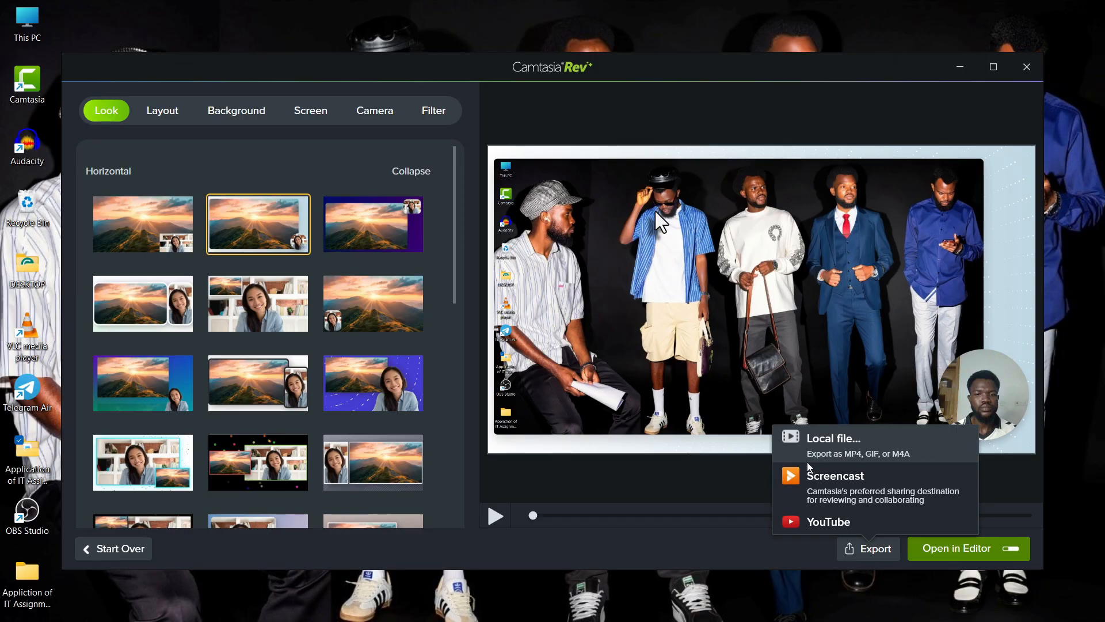
left_click(860, 449)
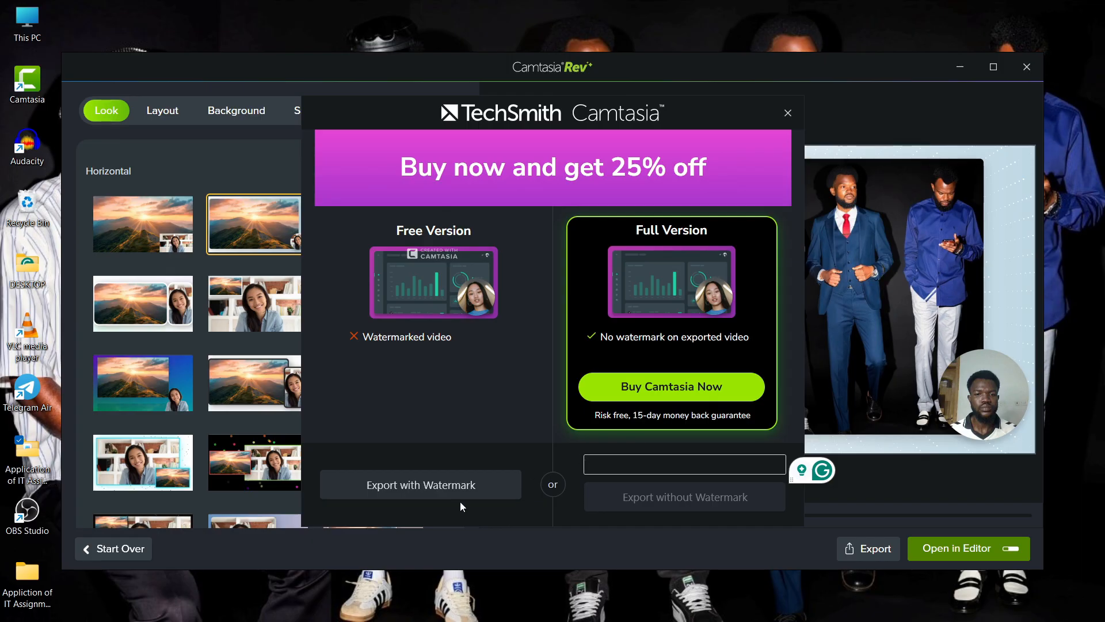
left_click(422, 488)
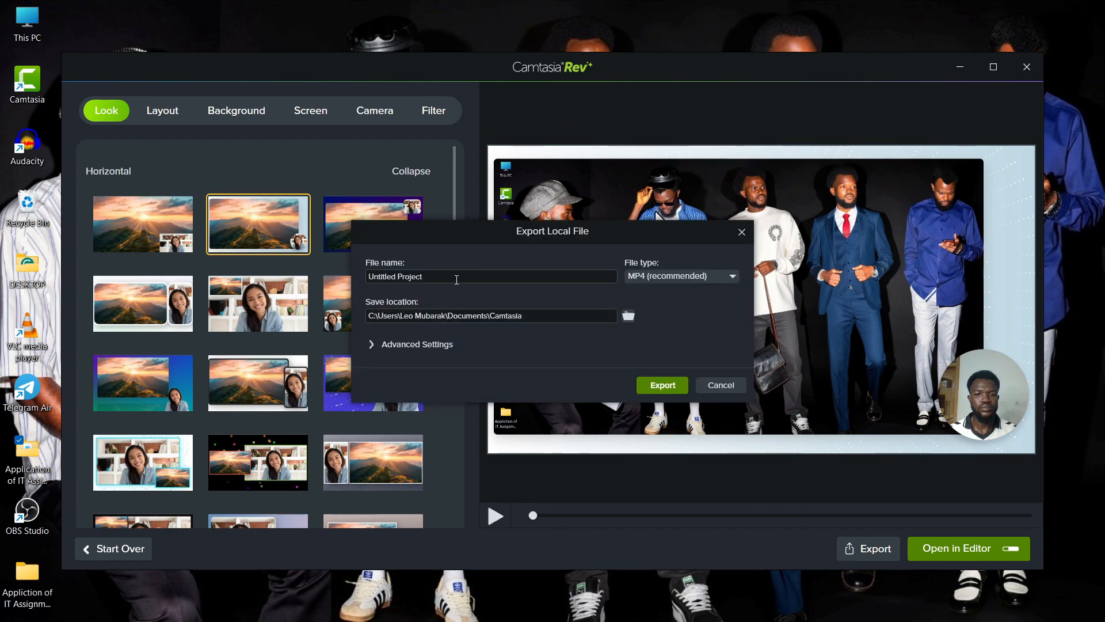
Rename the export file to 'Robotics Lesson'
mouse_move(441, 278)
left_mouse_down()
mouse_move(390, 277)
mouse_move(444, 280)
left_mouse_up()
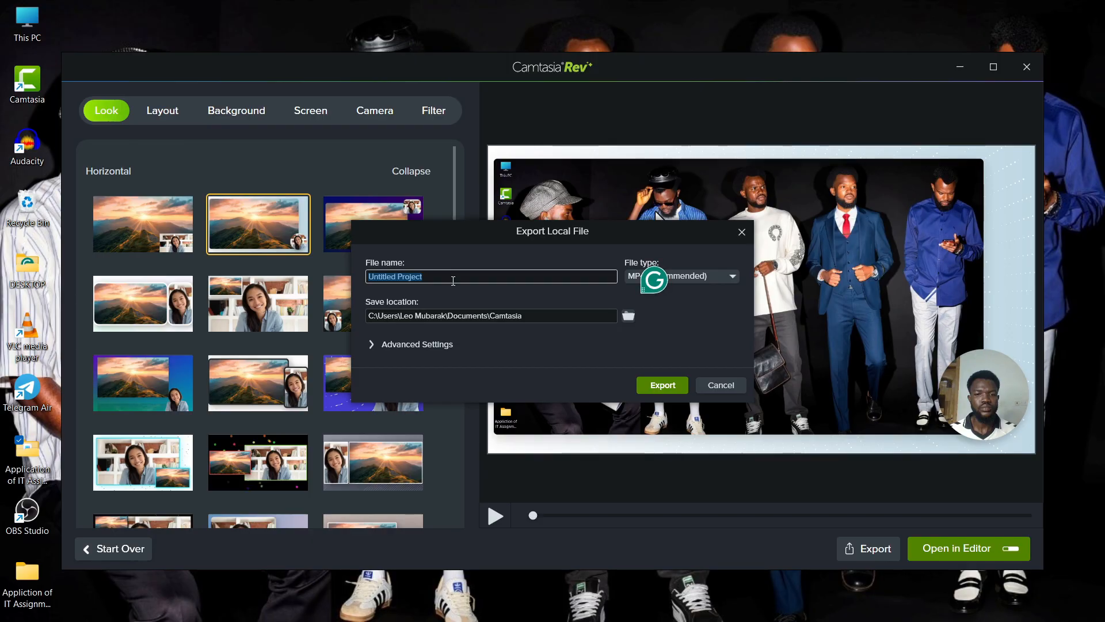
type("Robo")
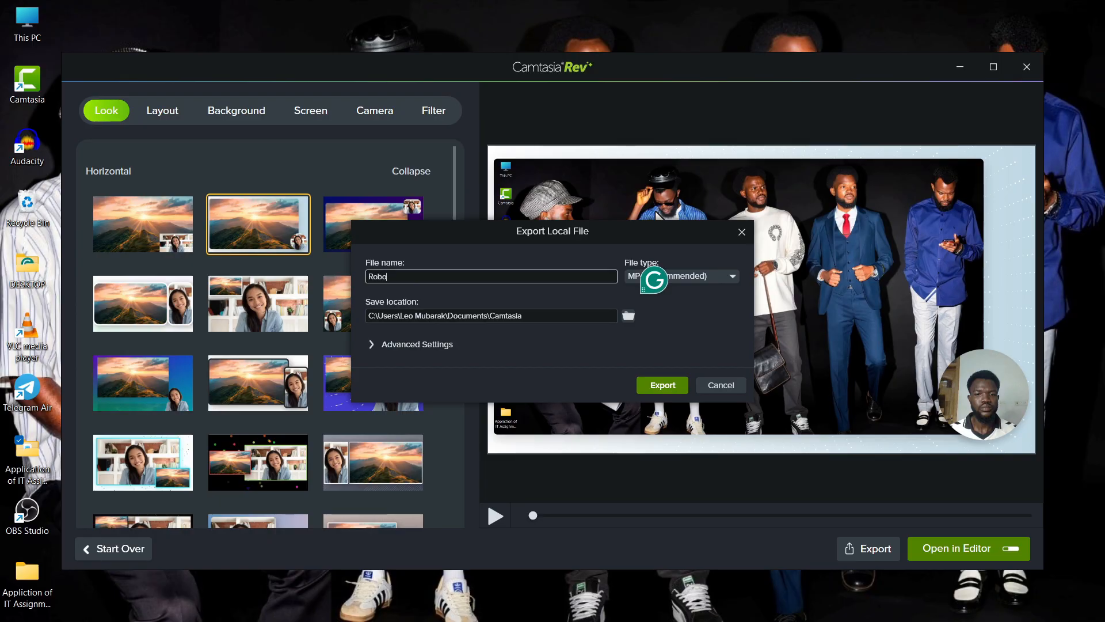
type("tics Lesson")
left_click(452, 315)
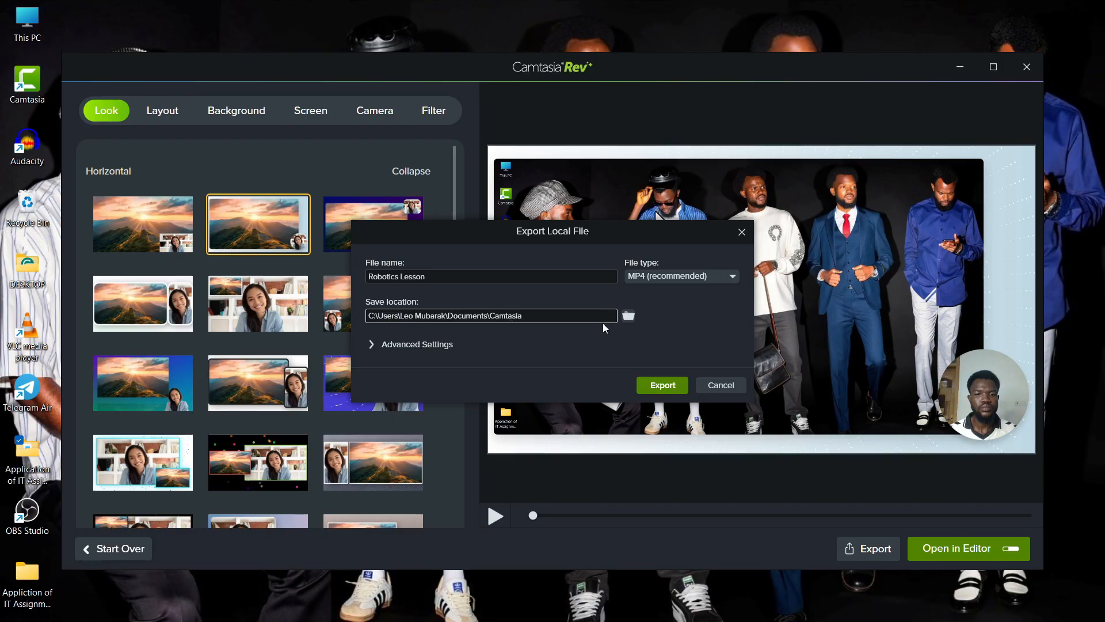
Set the save folder to Desktop > Application of IT Assignment
left_click(628, 315)
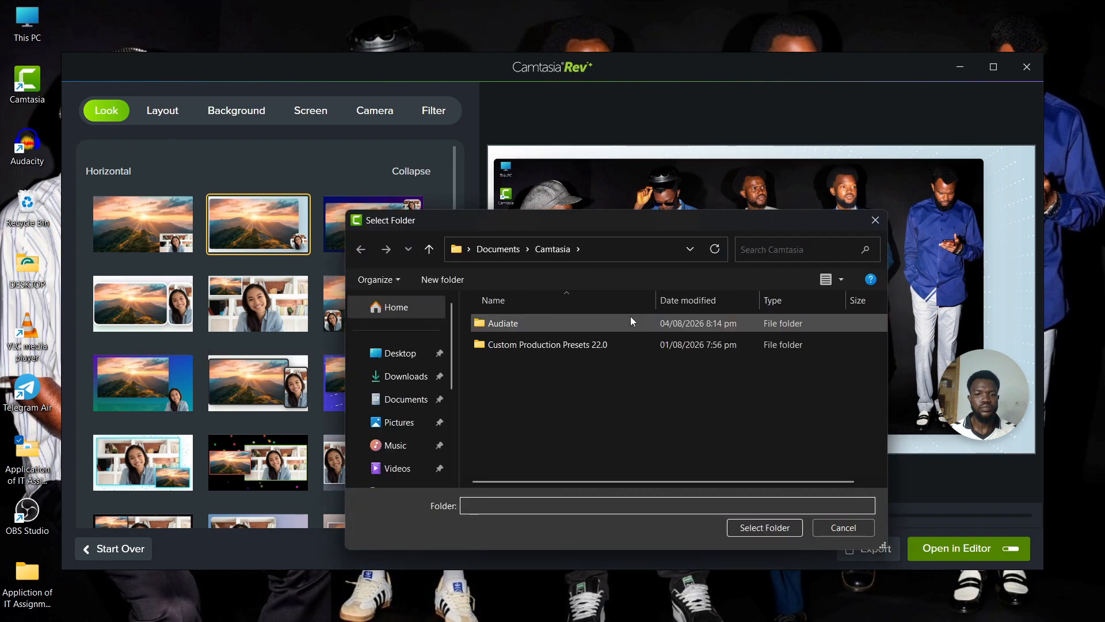
left_click(416, 356)
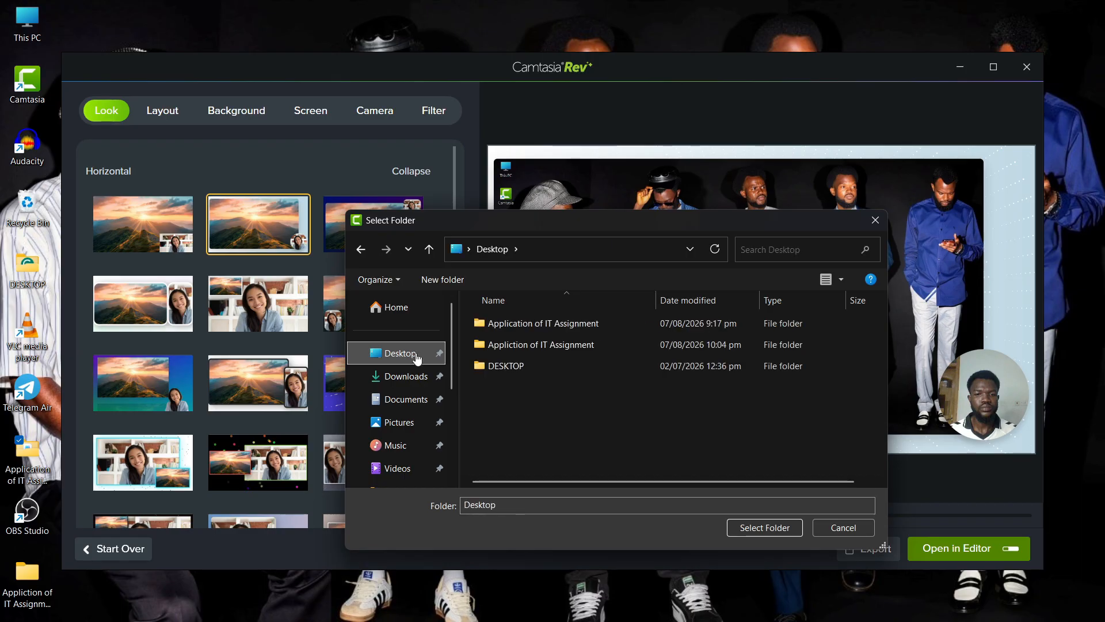
left_click(575, 325)
left_click(759, 526)
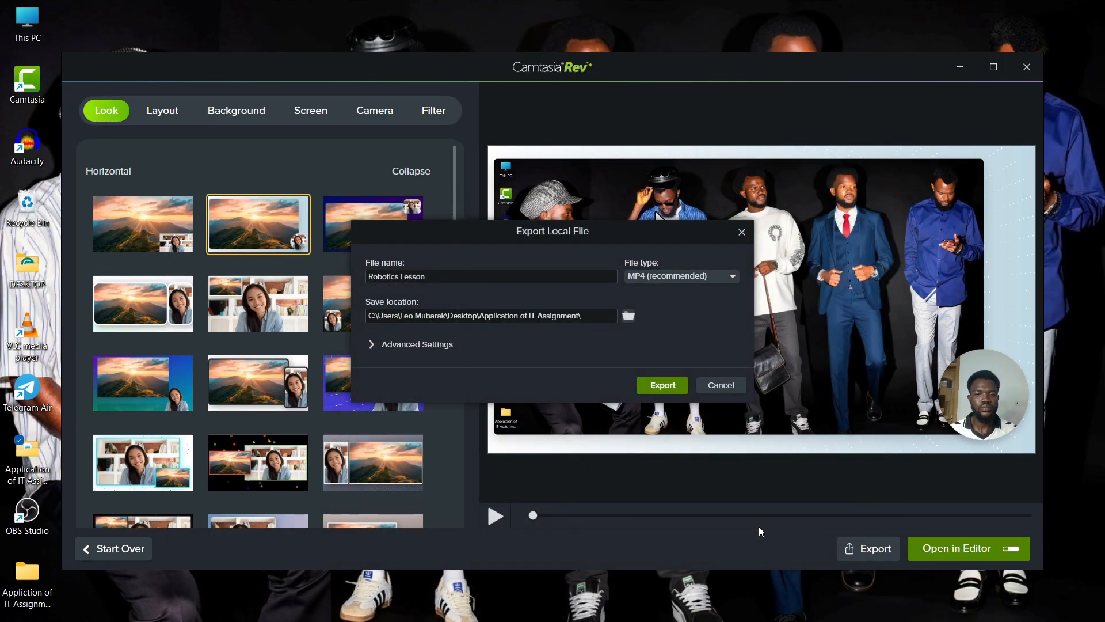
Export the Robotics Lesson video as an MP4 to the chosen folder
left_click(652, 385)
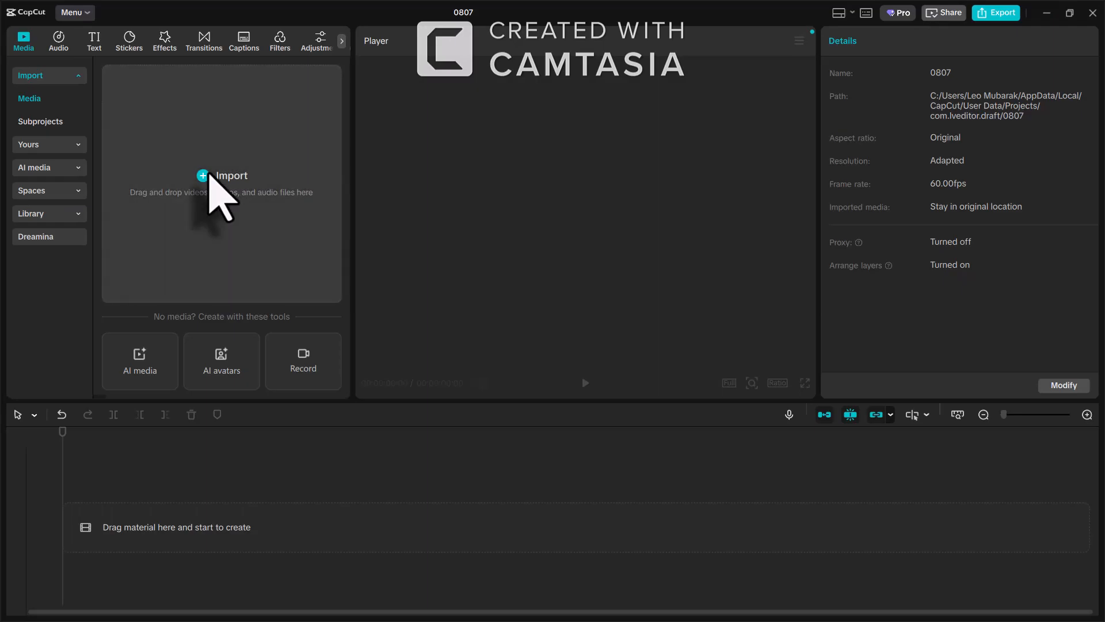
Import Robot Construction Lesson.mp4 from Desktop > Application of IT Assignment and add it to the timeline
left_click(209, 175)
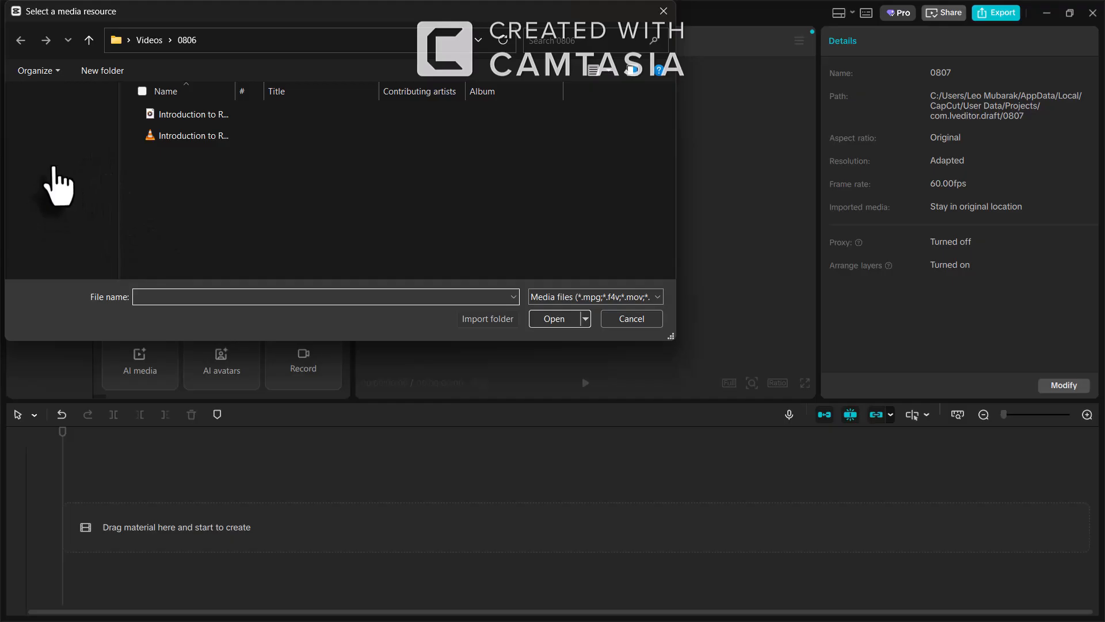
left_click(58, 167)
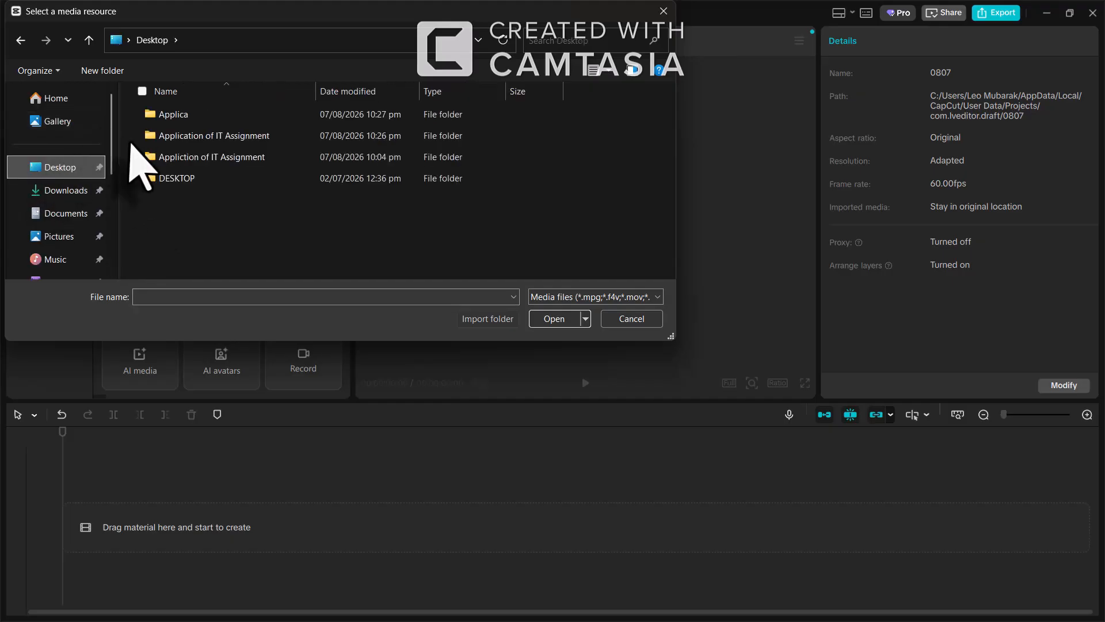
left_click(230, 137)
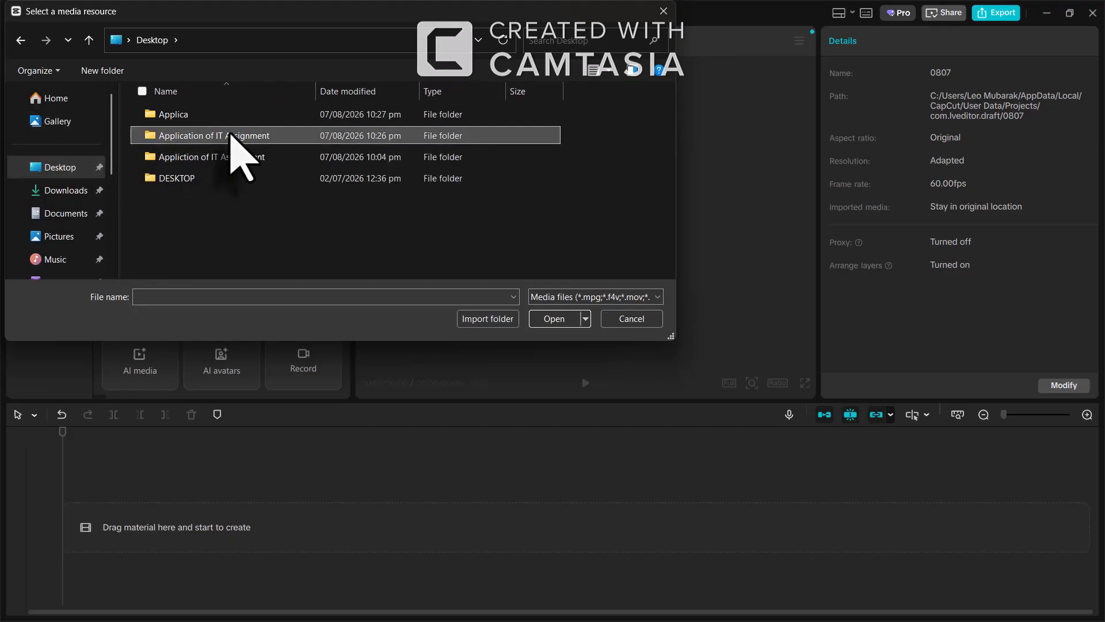
double_click(230, 137)
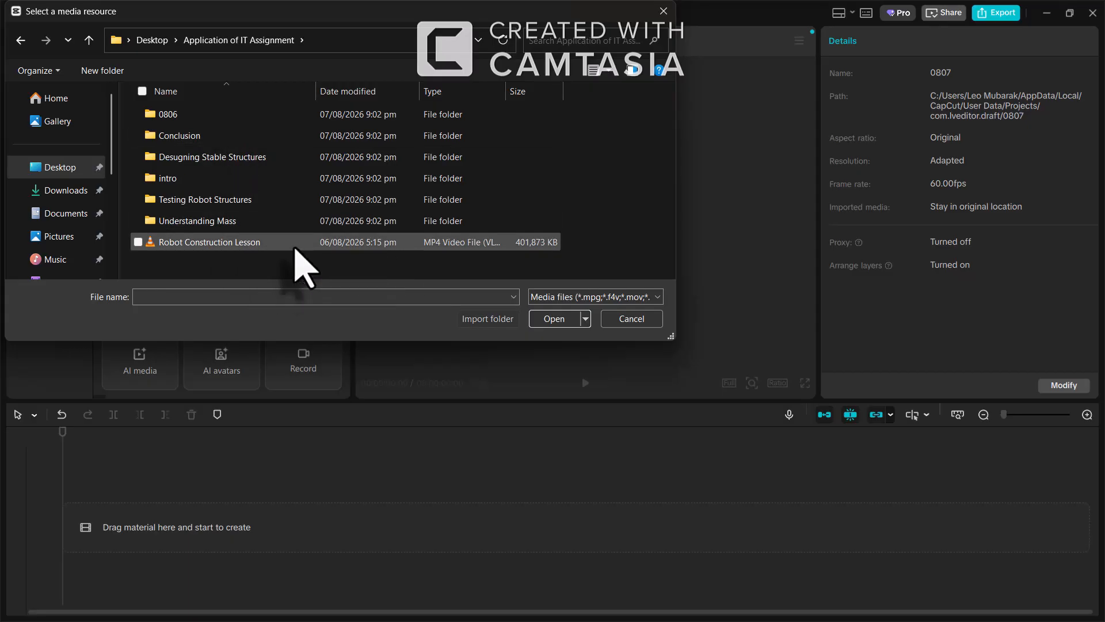
left_click(295, 247)
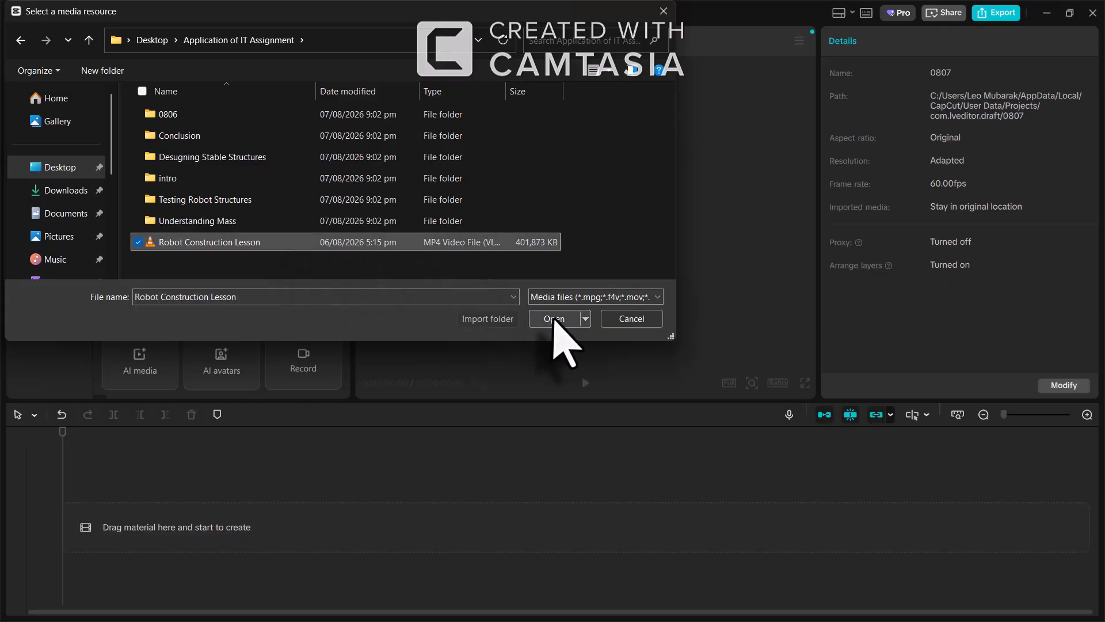
left_click(551, 319)
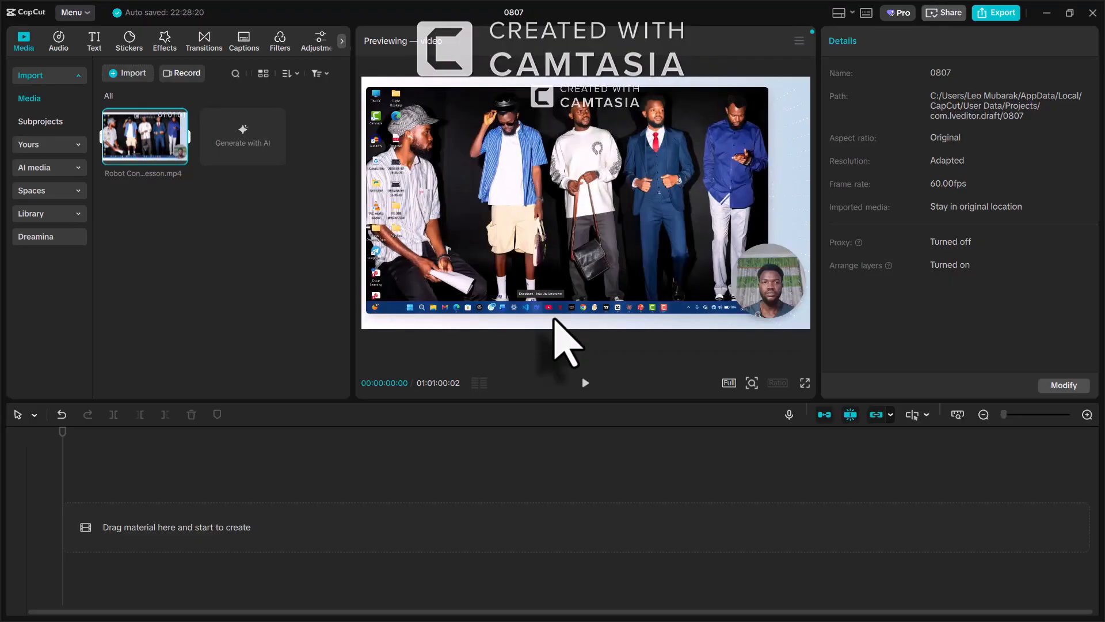
mouse_move(179, 156)
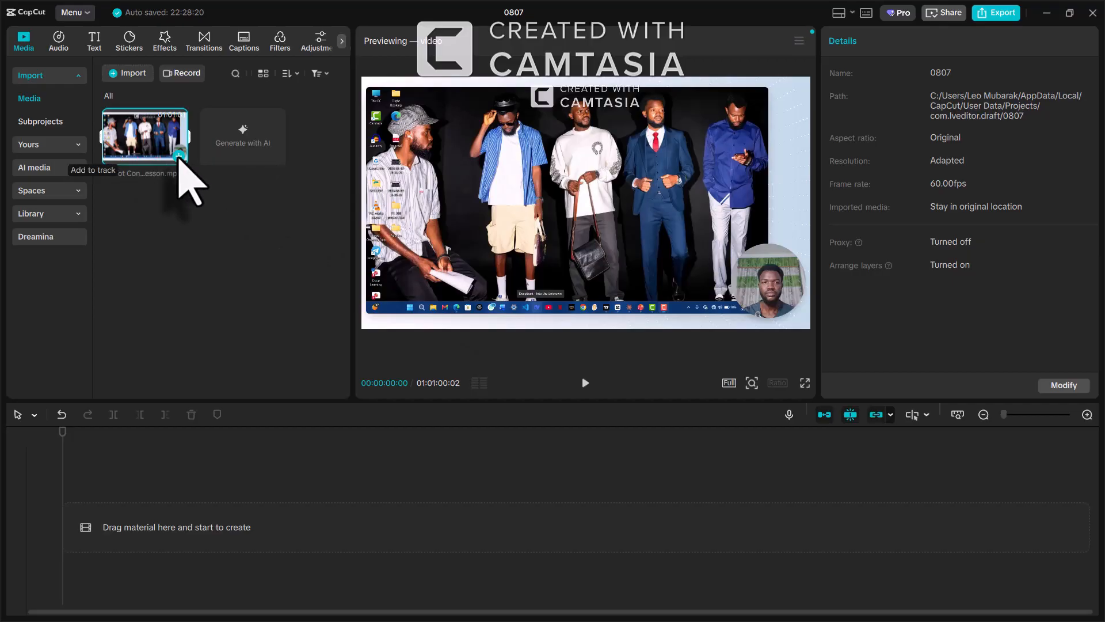
left_click(178, 156)
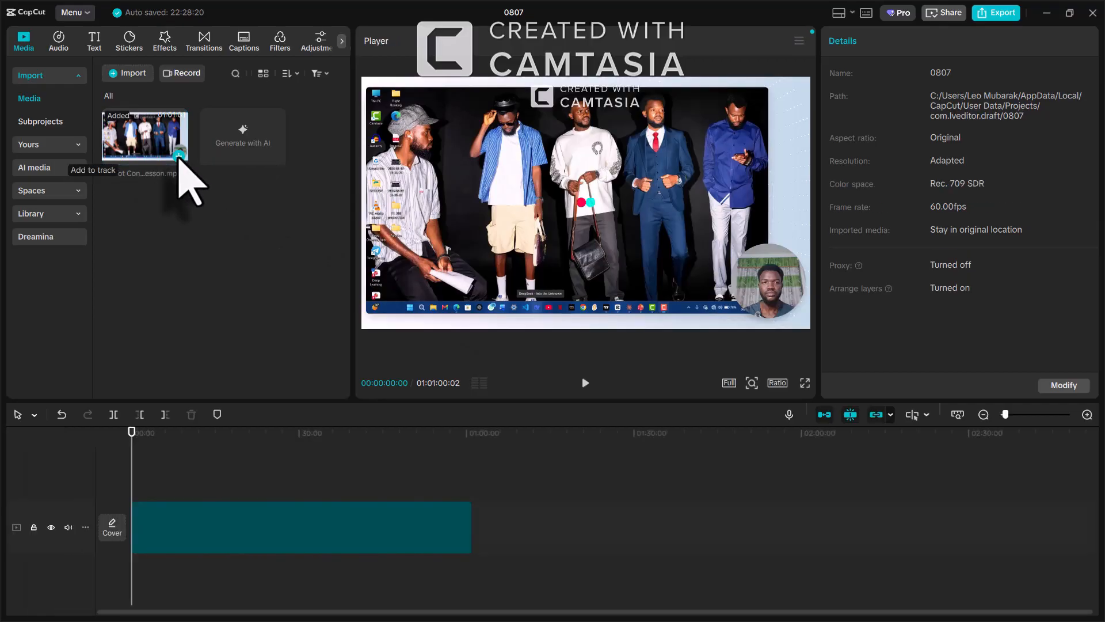
Preview the lesson clip and move the playhead to where The Balancing Act slide starts
left_click(298, 528)
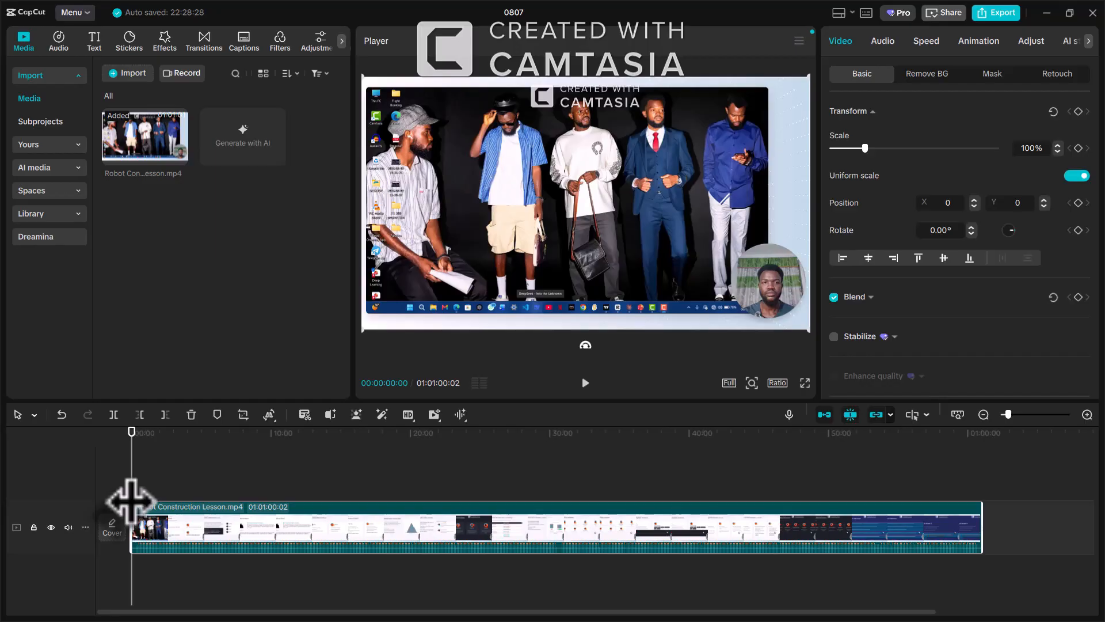
left_click(585, 383)
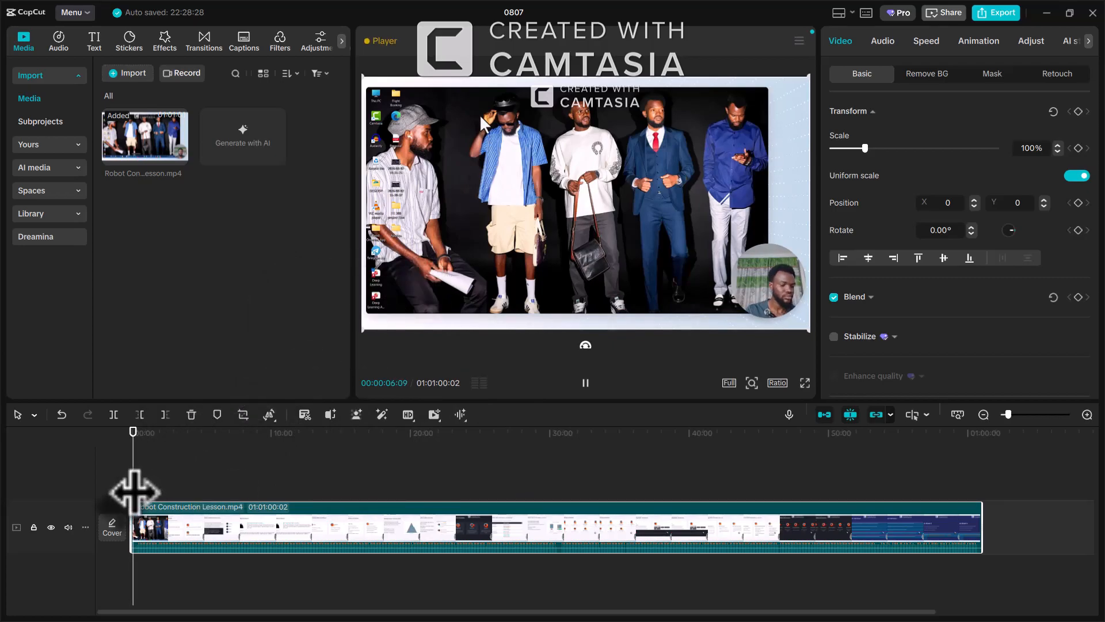
mouse_move(135, 492)
left_mouse_down()
mouse_move(153, 495)
mouse_move(140, 495)
left_mouse_up()
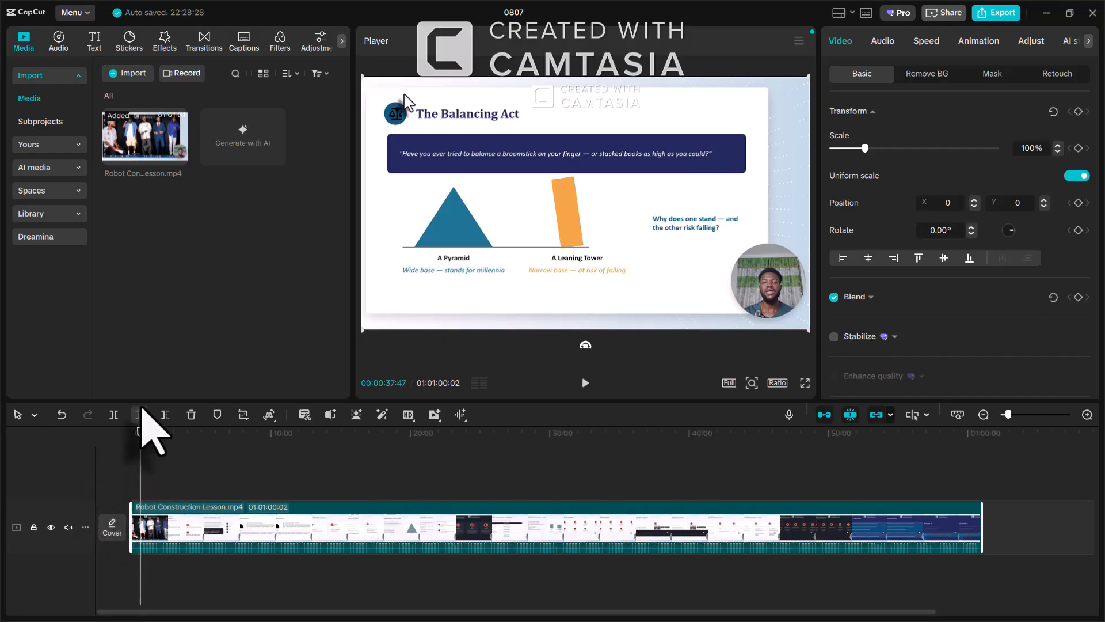
Delete everything before The Balancing Act slide, undo a trial end trim, leaving 01:00:22:15
left_click(140, 414)
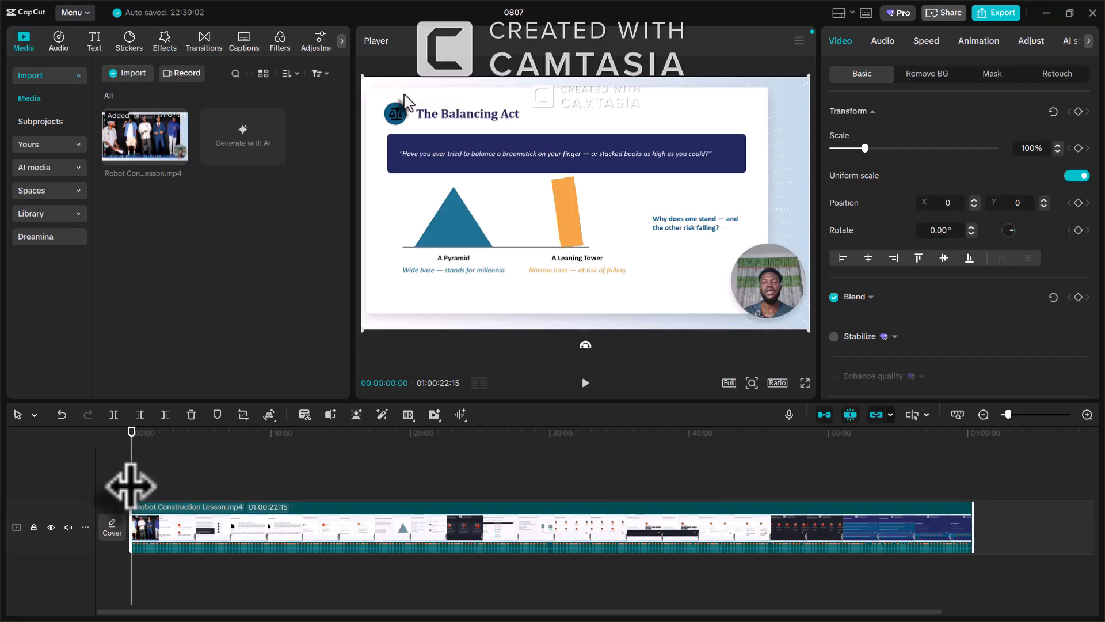
left_click_drag(131, 485, 841, 488)
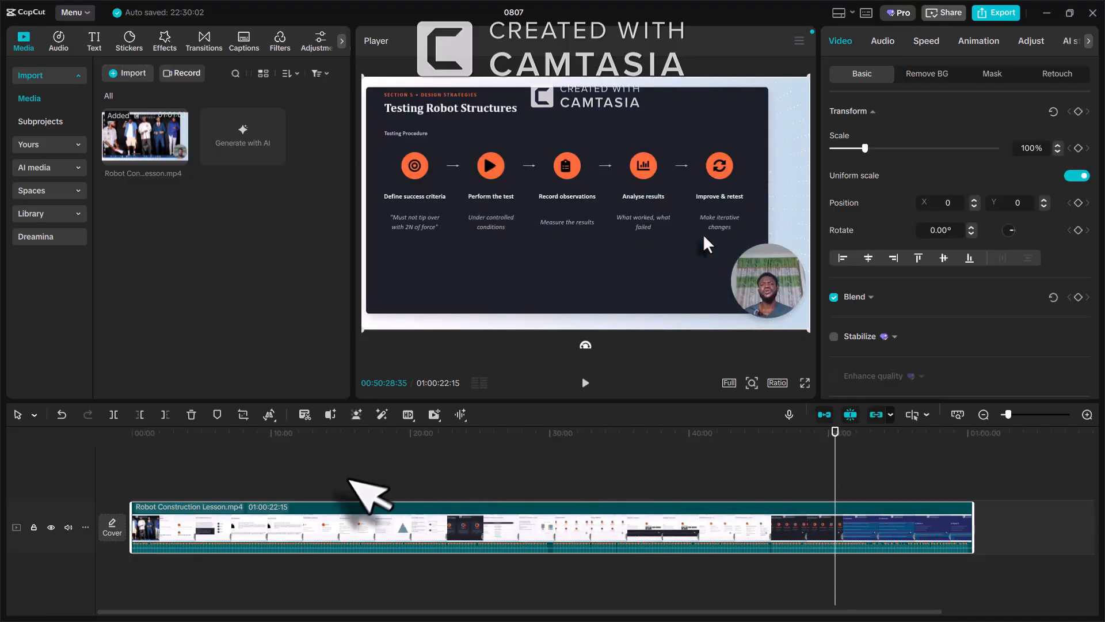
left_click(166, 414)
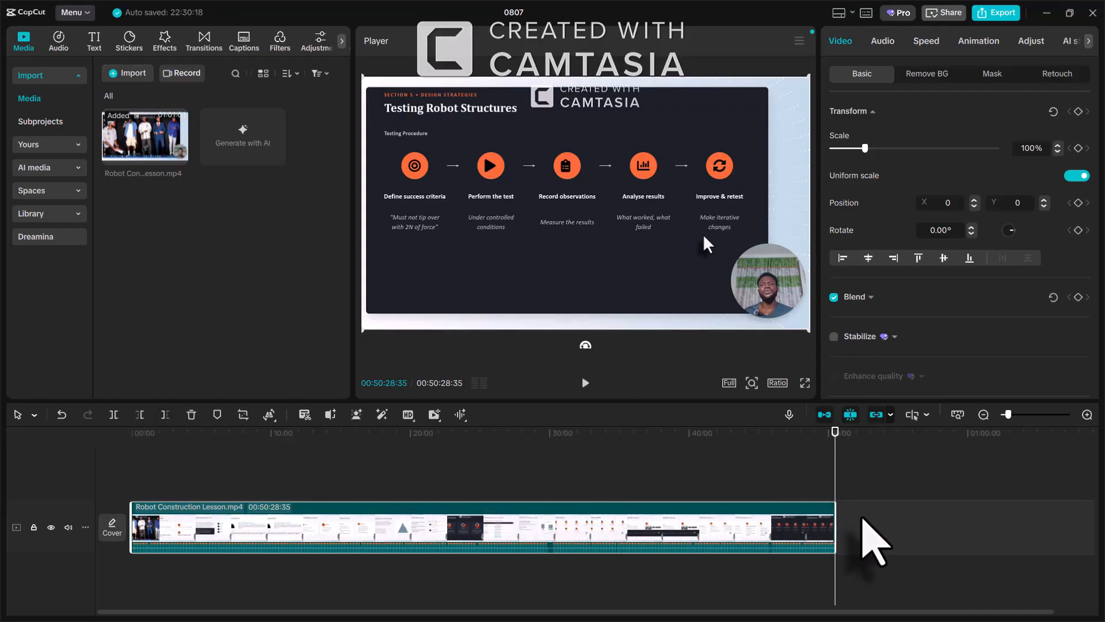
key("ctrl+z")
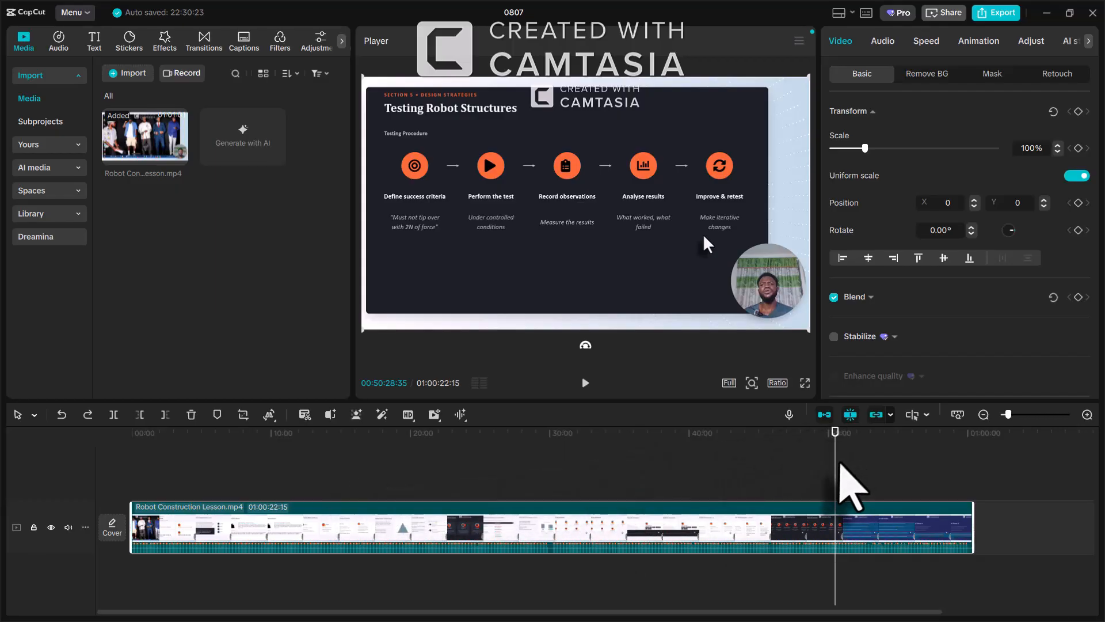
left_click(622, 492)
left_click_drag(458, 492, 306, 513)
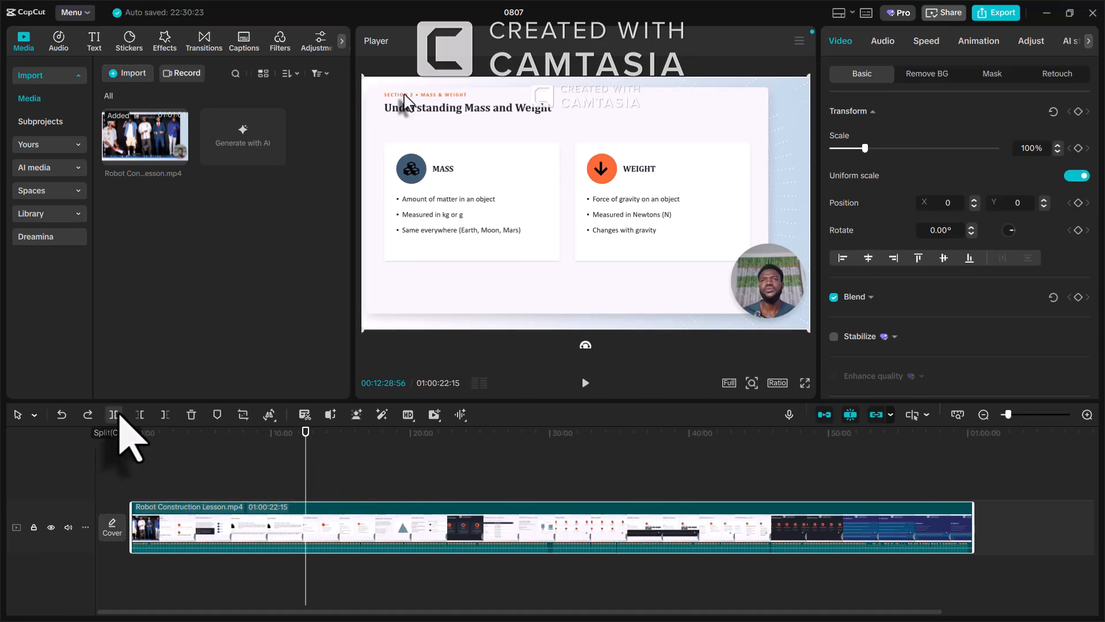
left_click(115, 414)
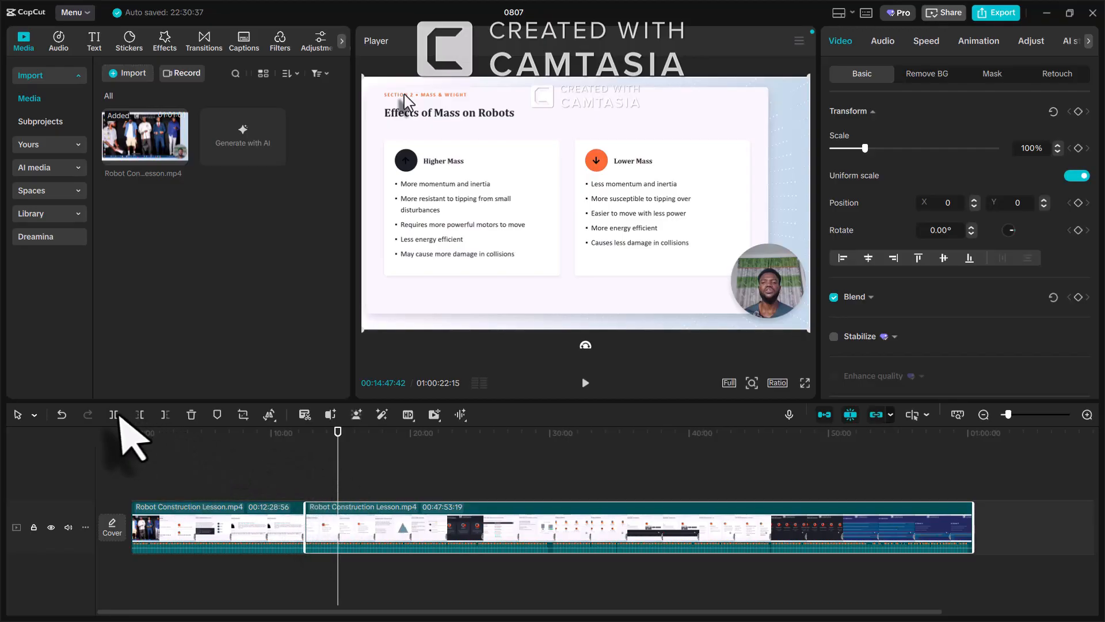
left_click(117, 415)
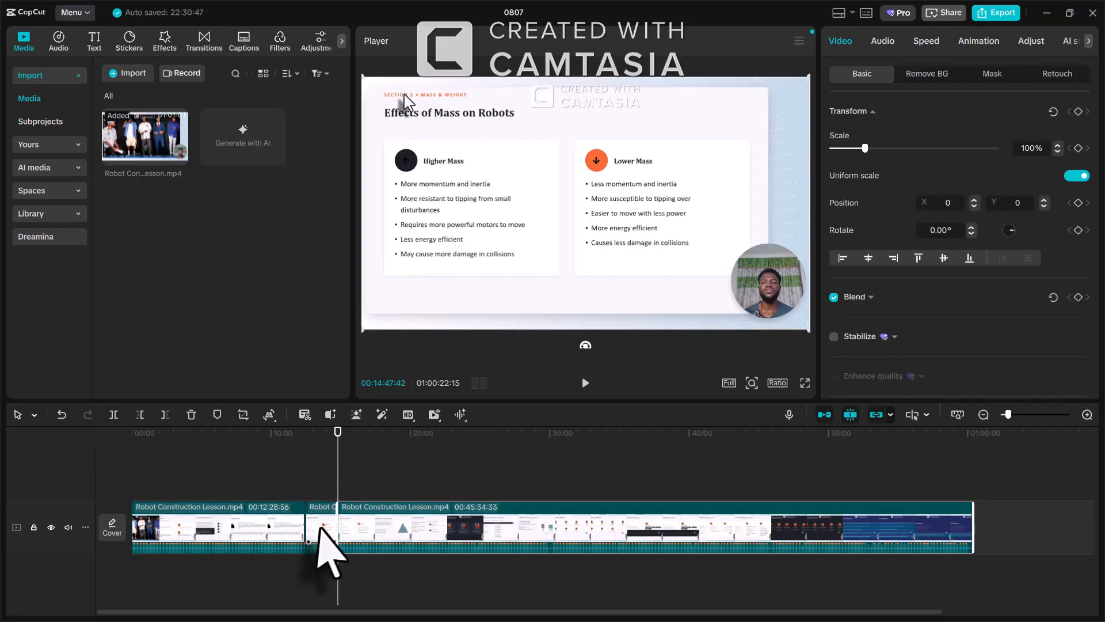
left_click(320, 527)
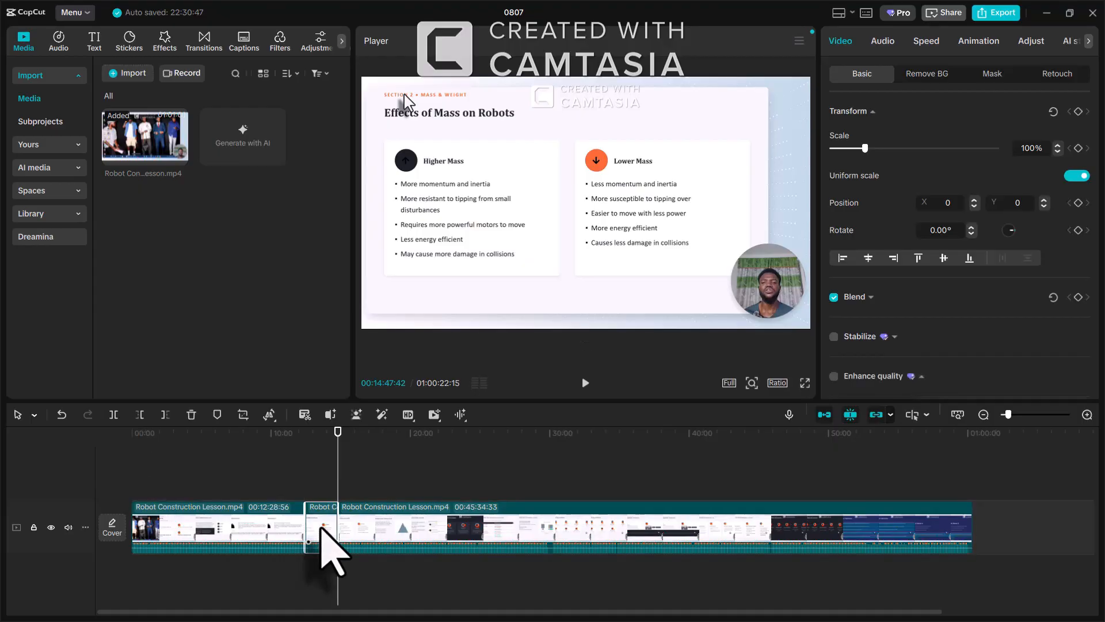
key("Delete")
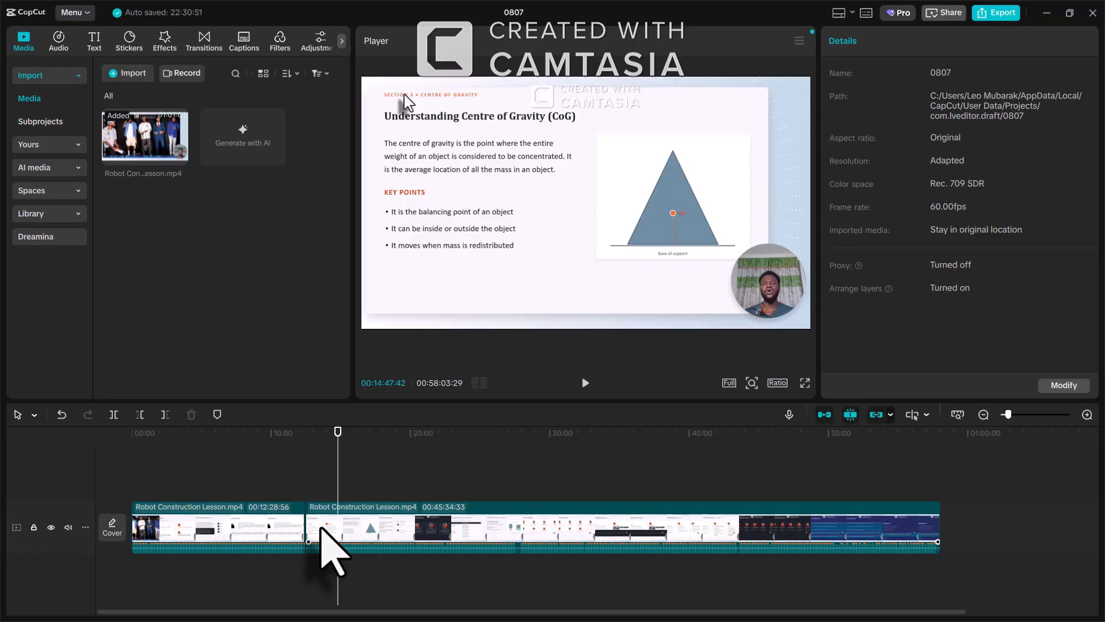
key("ctrl+z")
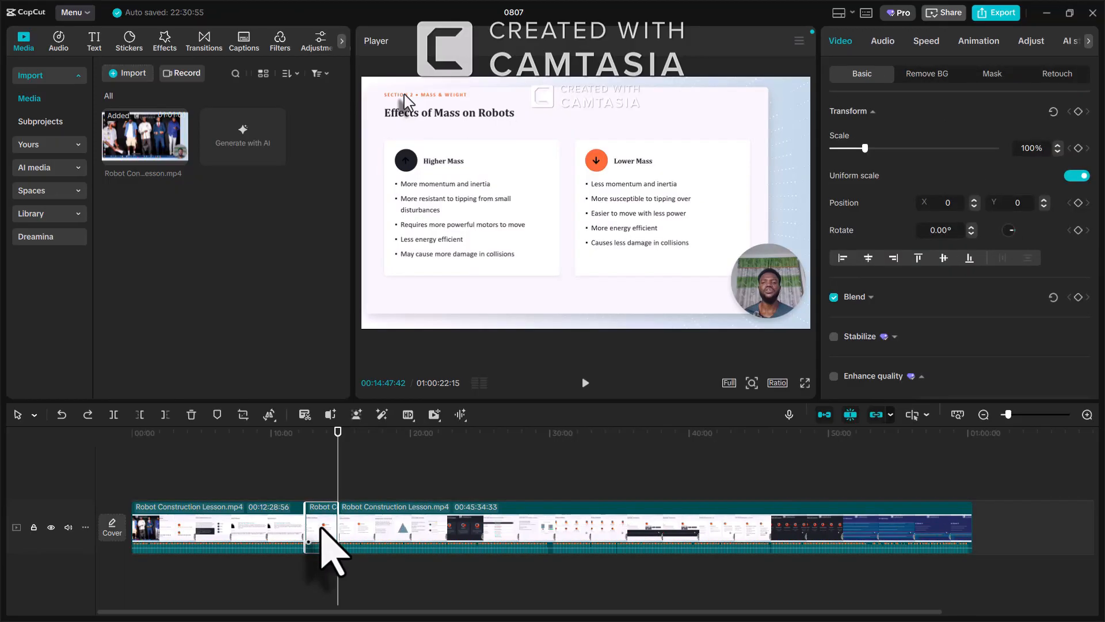
key("ctrl+z")
key("ctrl+z")
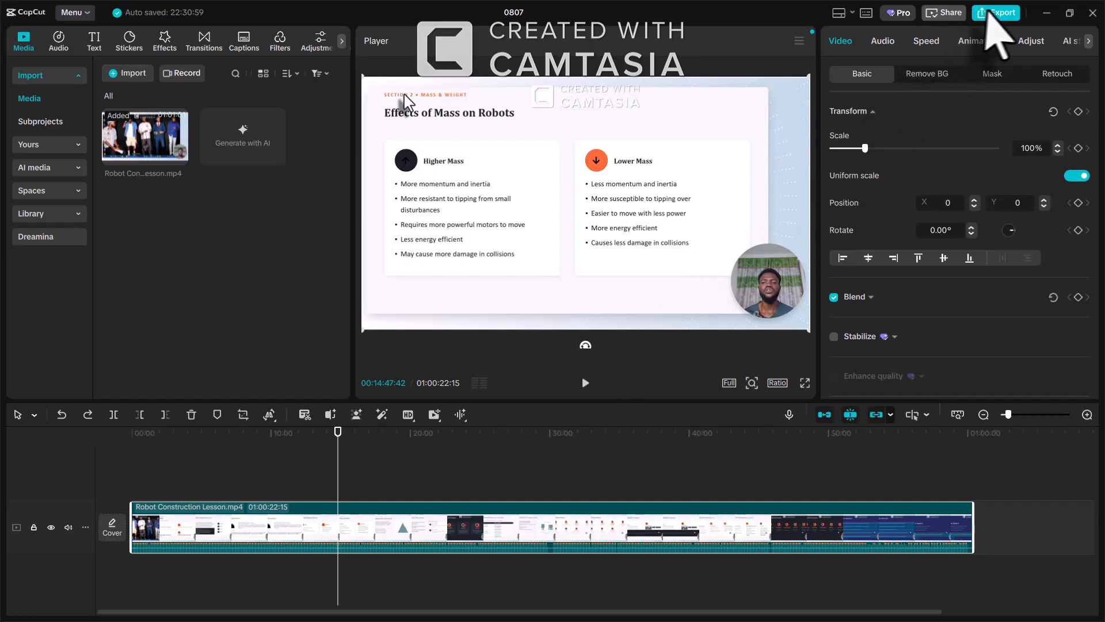
Point the video export to the Desktop's Application of IT Assignment folder
left_click(992, 12)
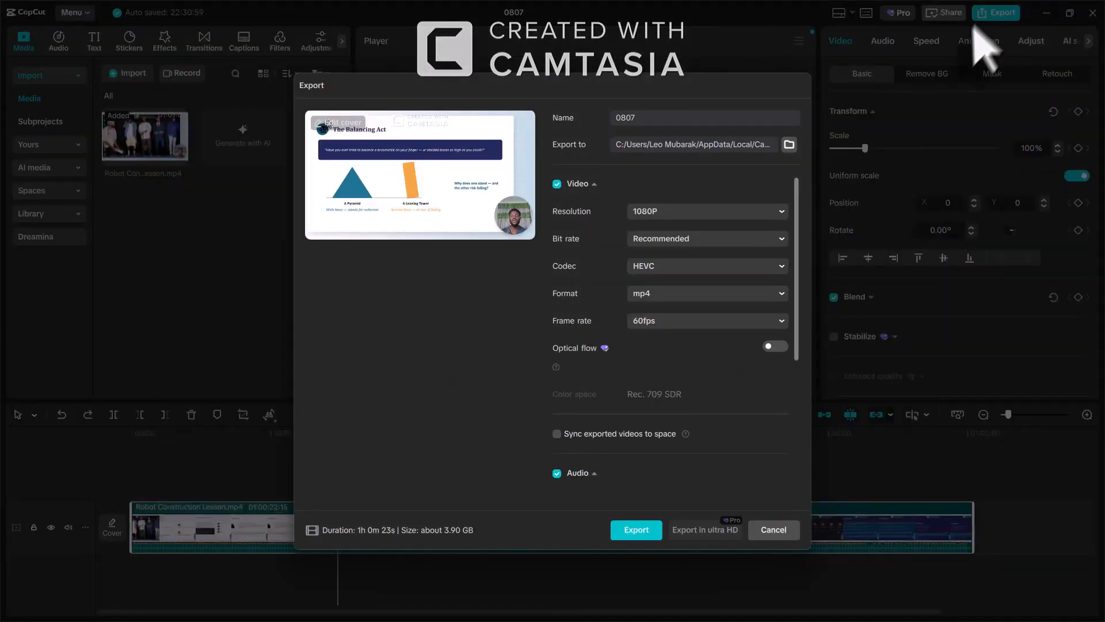
left_click(789, 148)
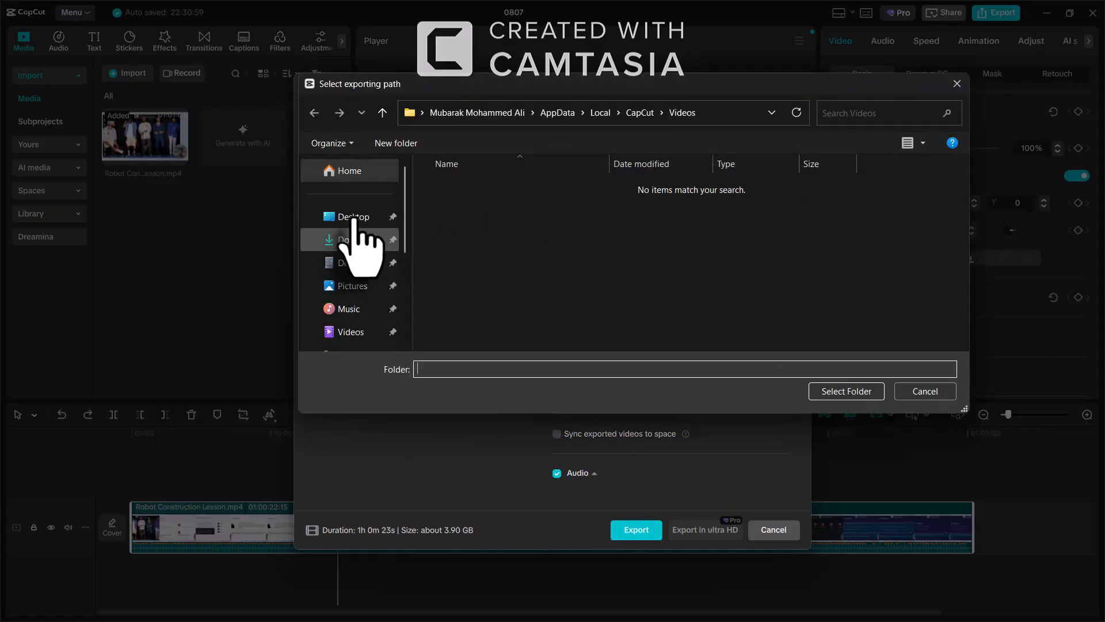
left_click(353, 219)
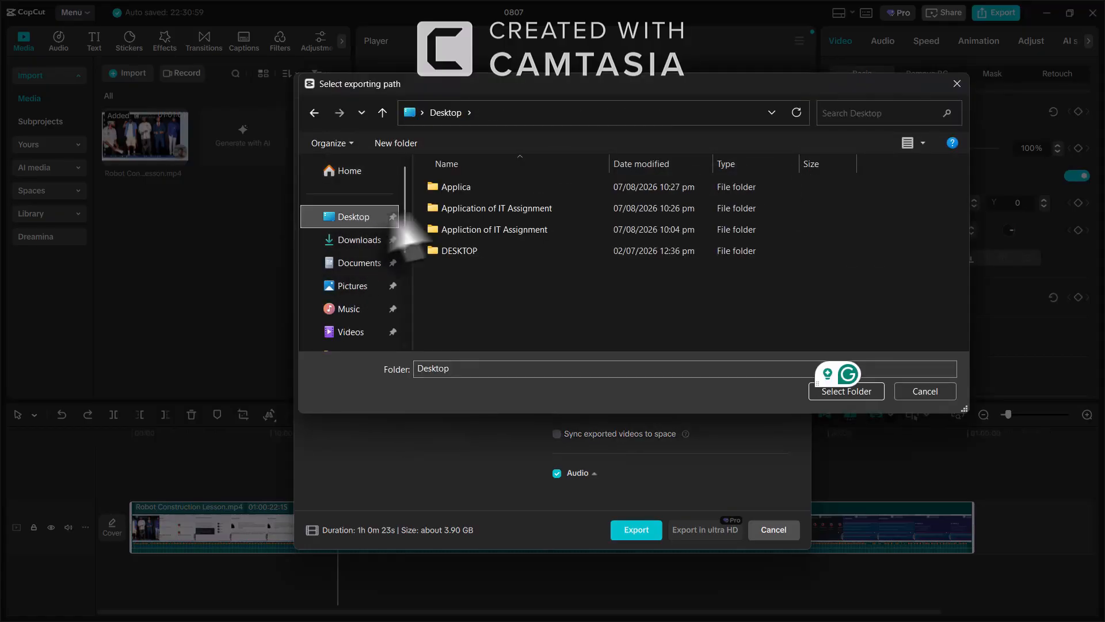
left_click(528, 210)
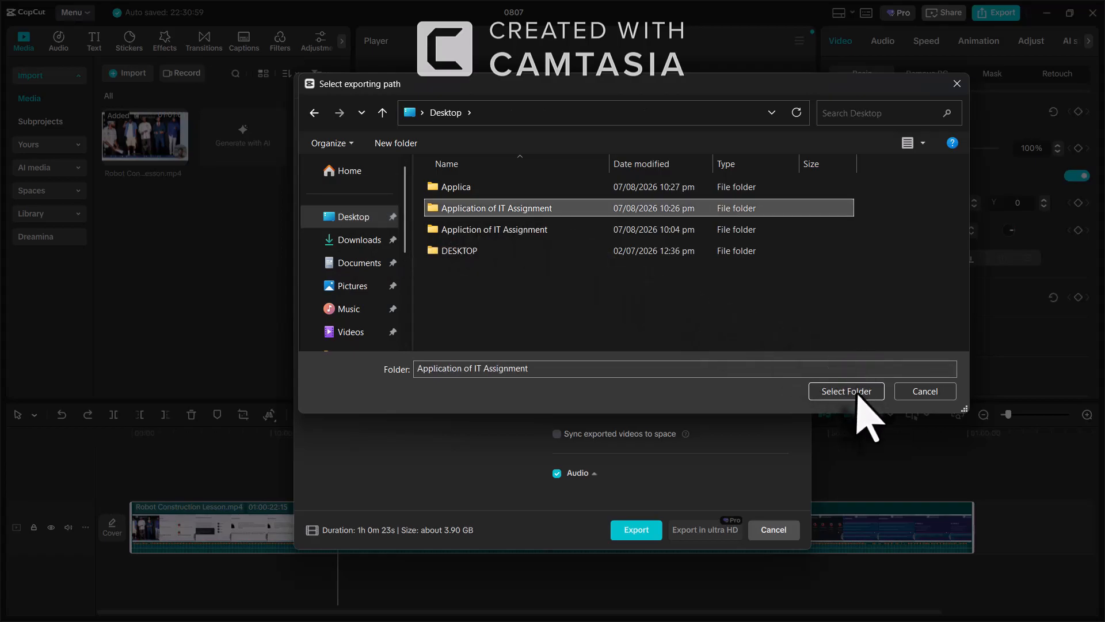
left_click(846, 391)
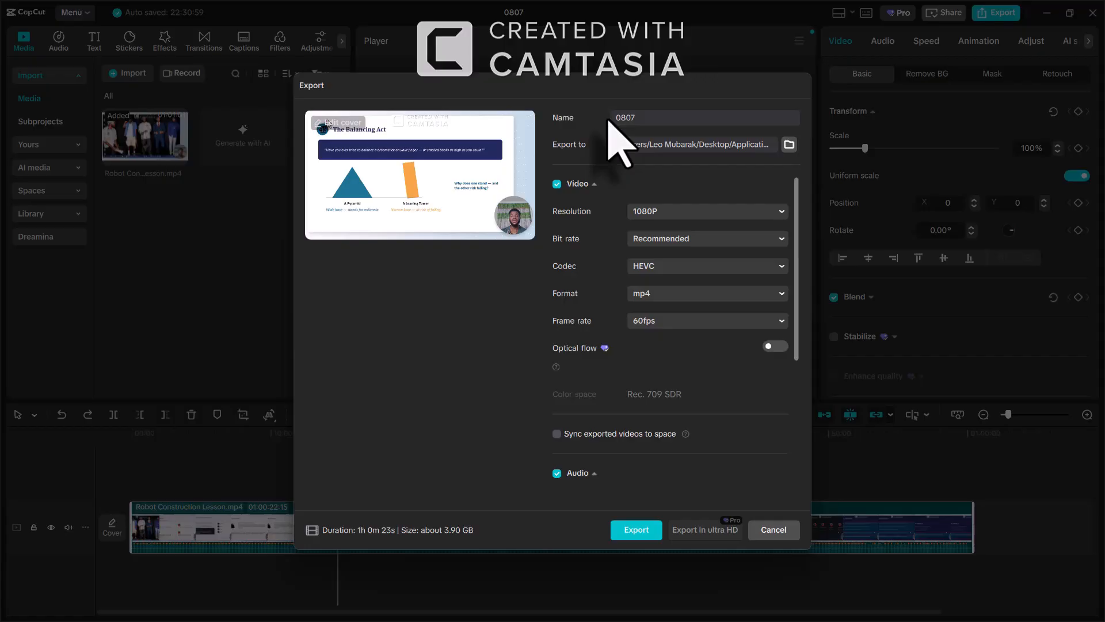
Replace the export name with 'Robot Construction lesson'
key("ctrl+a")
type("Robot Construction lesson")
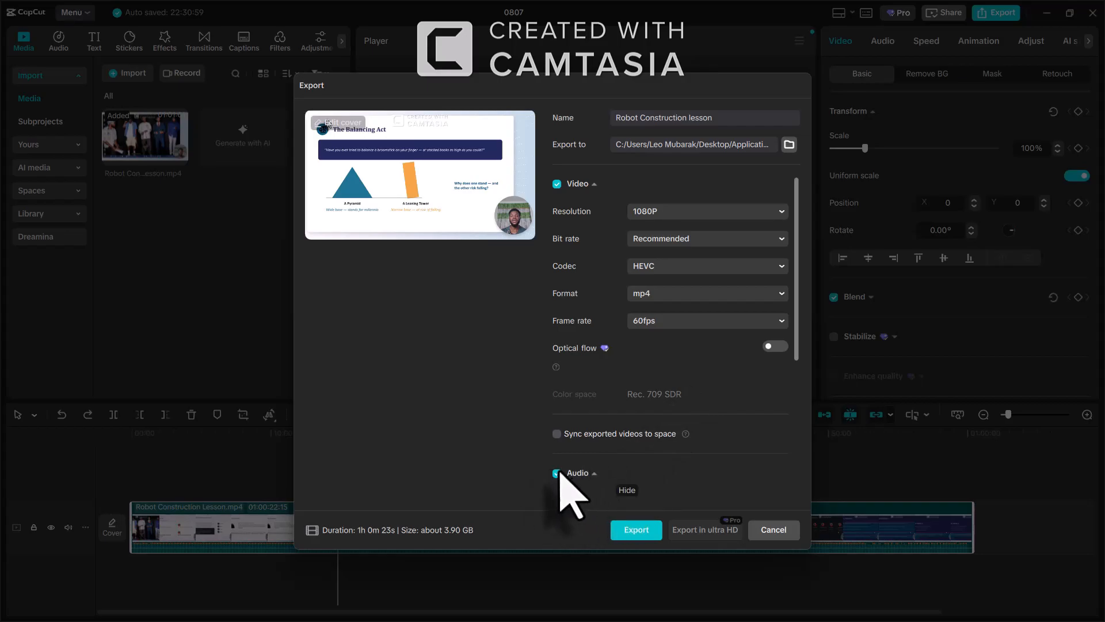
Start exporting the full Robot Construction lesson in 1080p mp4
scroll(542, 472, "down", 1)
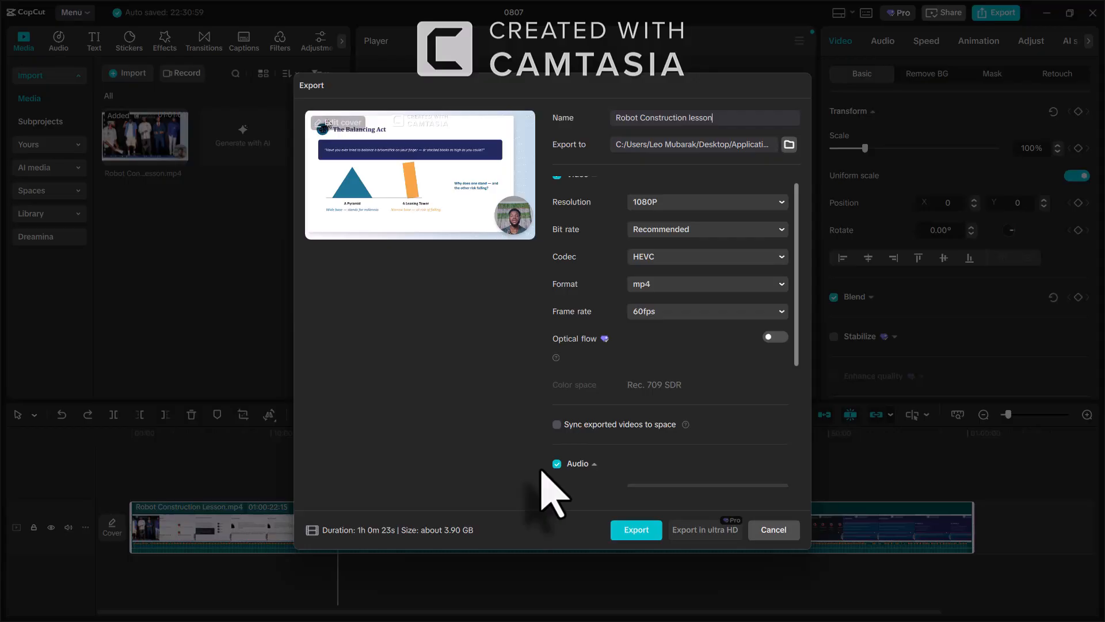
left_click(641, 533)
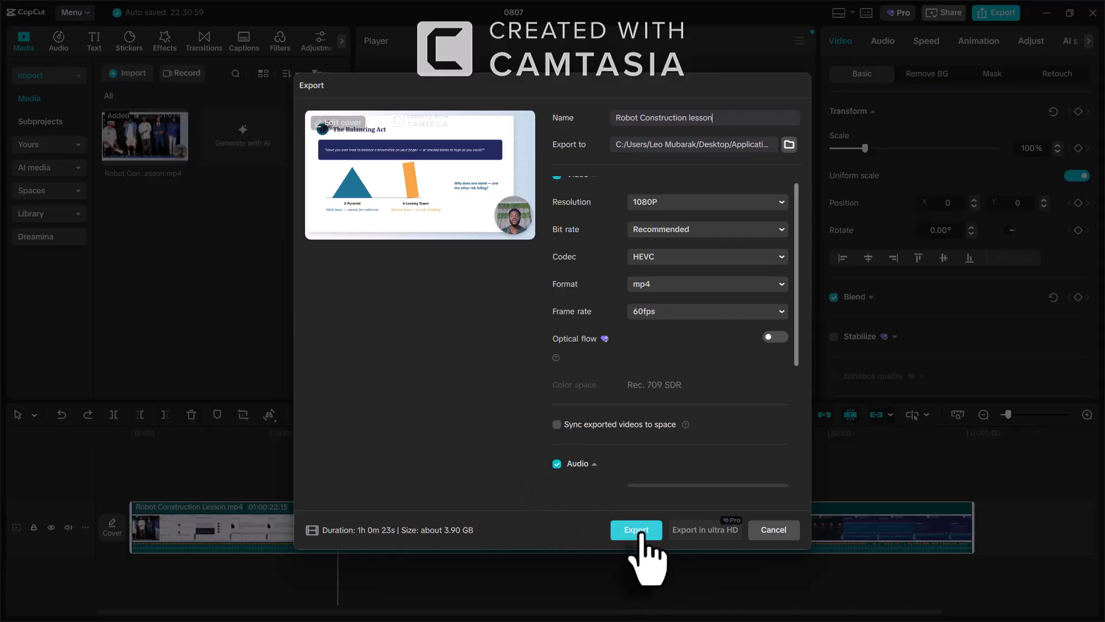
left_click(641, 532)
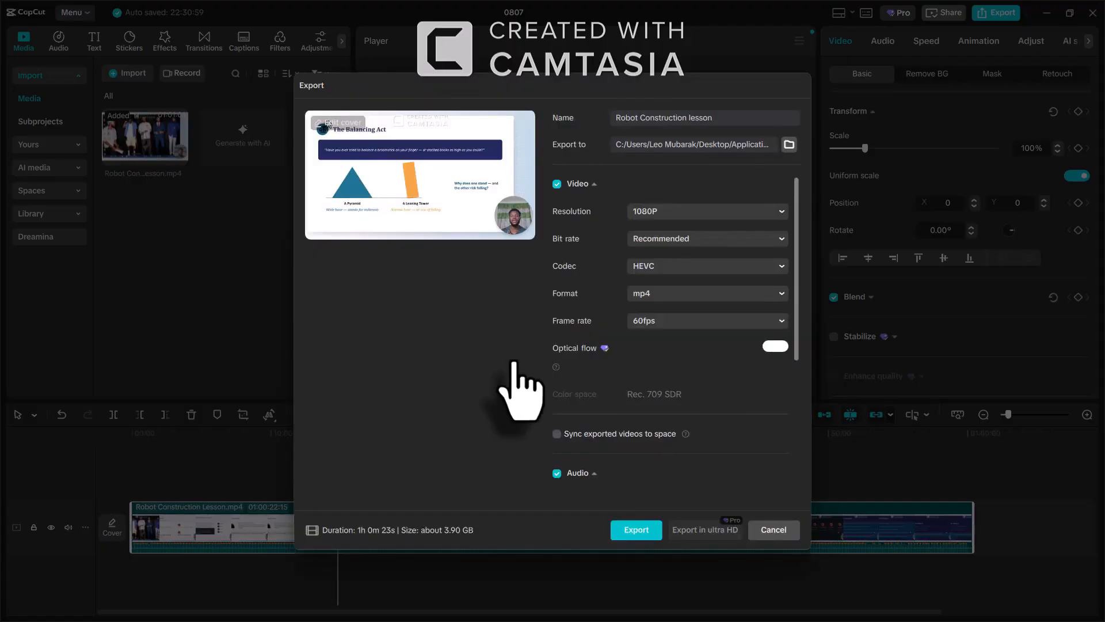
Cancel the export and move the playhead back to 05:50, the end of the introduction
left_click(772, 530)
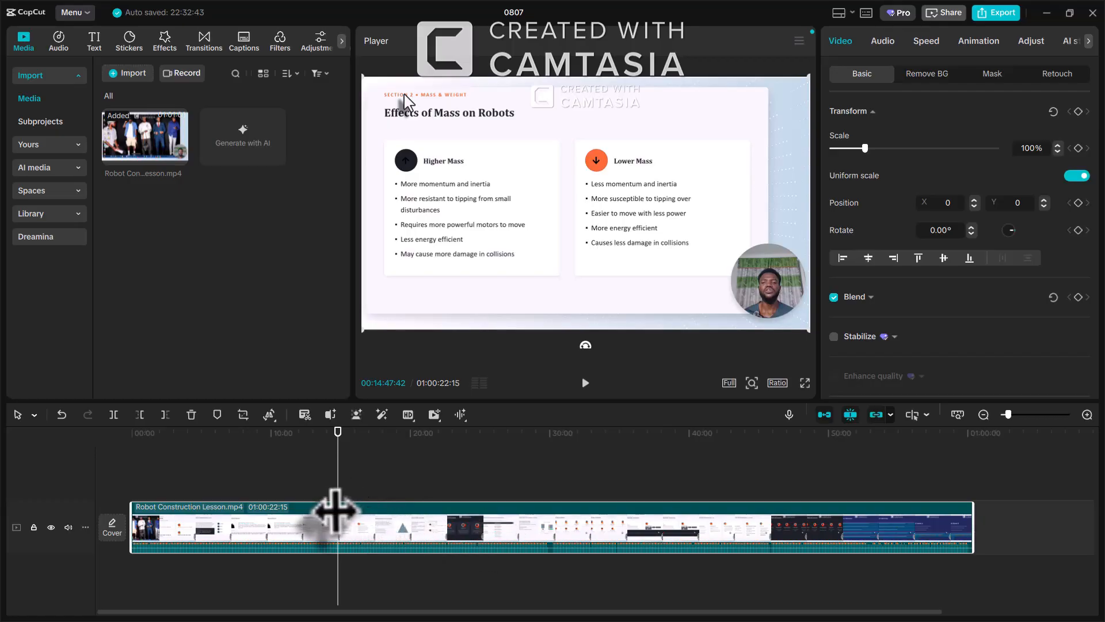
left_click_drag(335, 509, 213, 491)
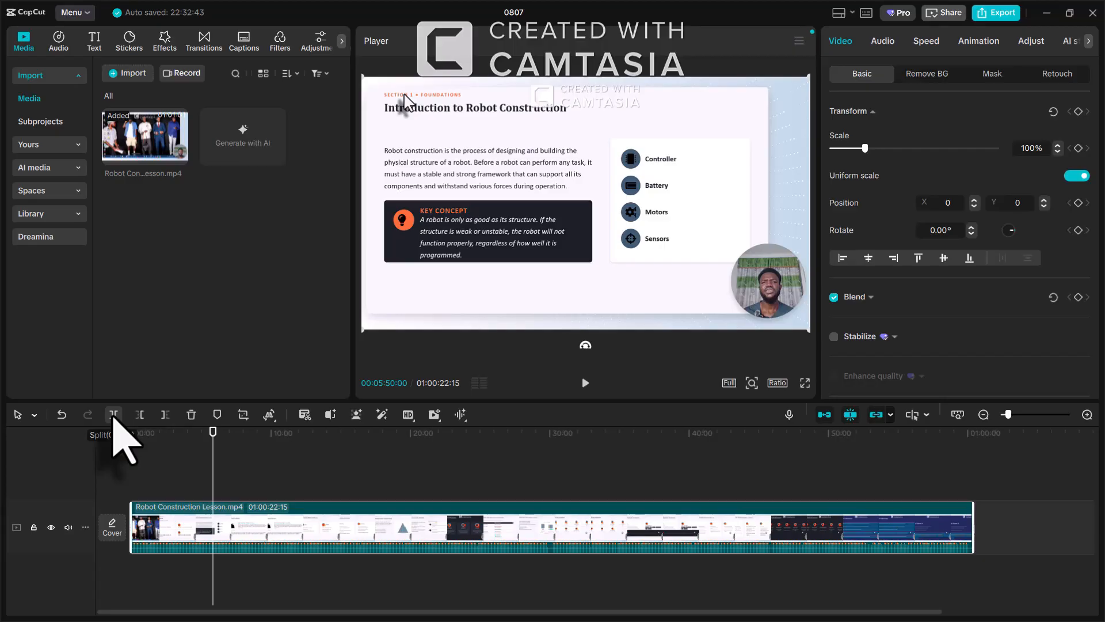
Split the lesson clip at 05:50 and delete the right-hand piece after it
left_click(114, 414)
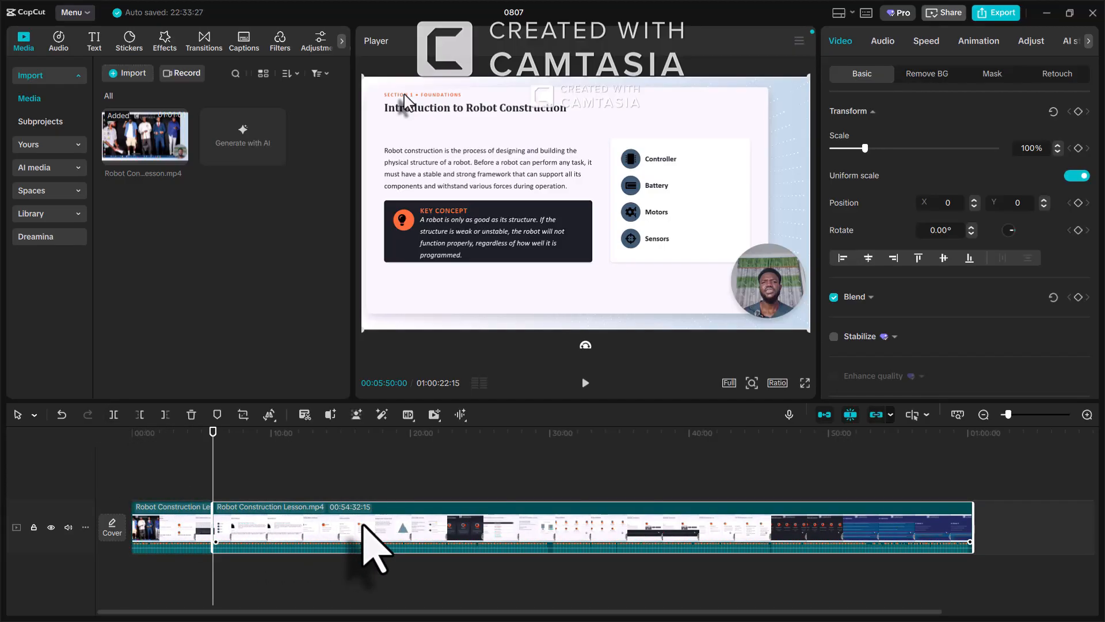
key("Delete")
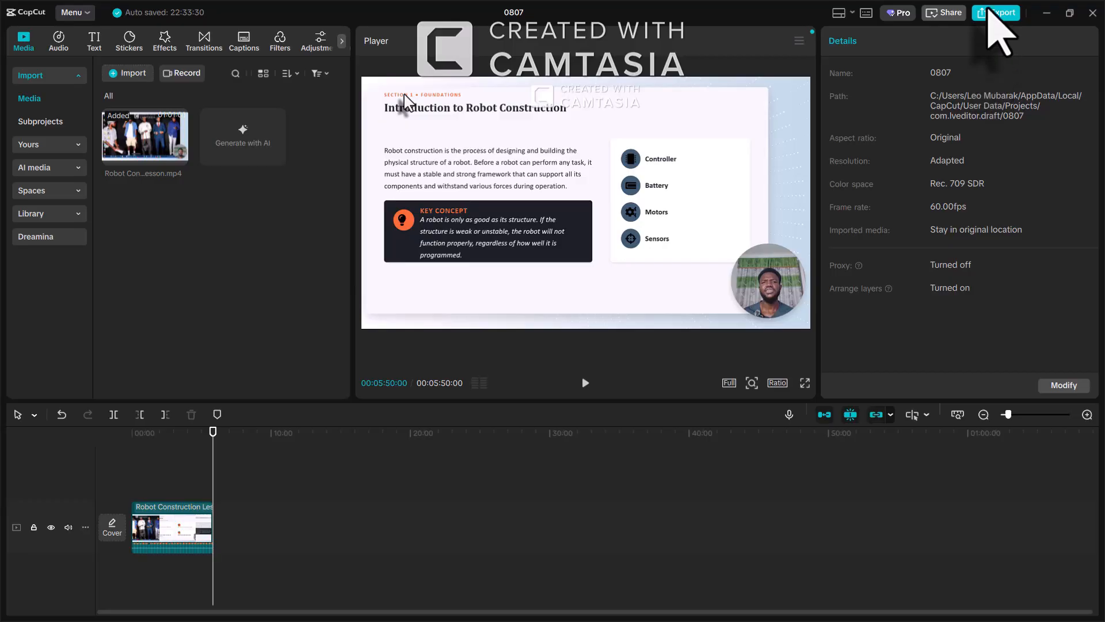
Export the 5m 50s clip named 'INtroduction to Robot Construction', then close the export window
left_click(1001, 13)
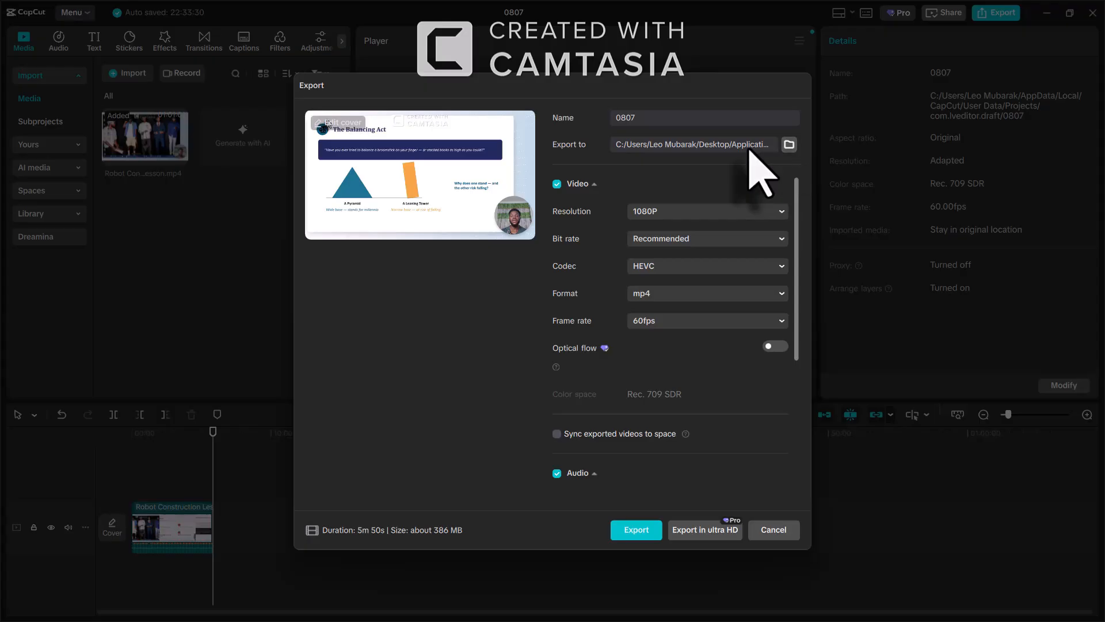
double_click(612, 116)
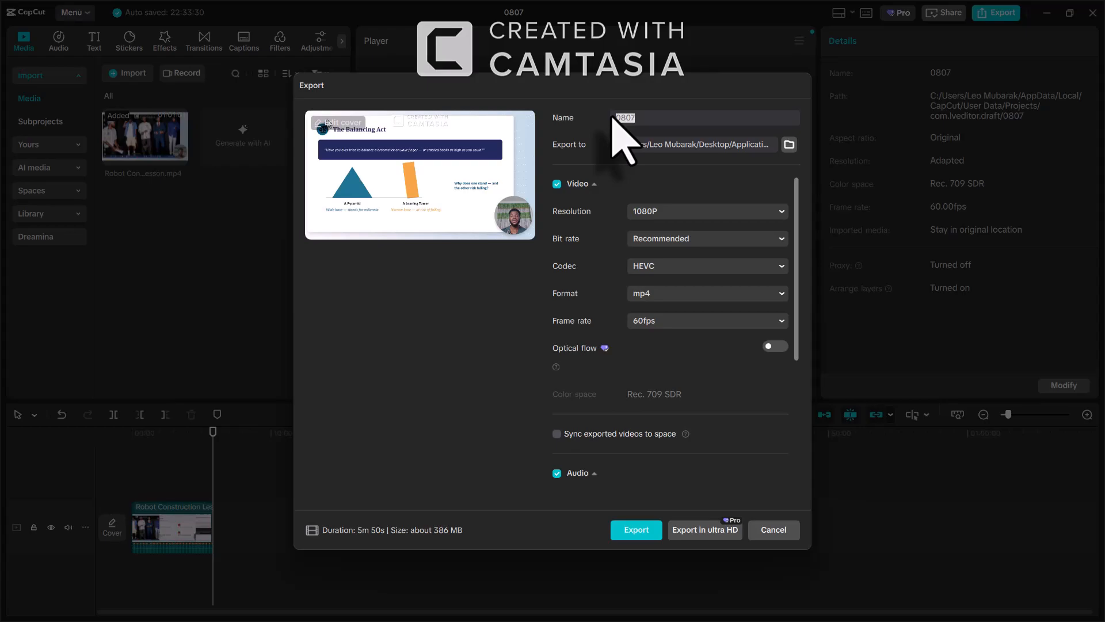
type("INtroduction to Robot Construction")
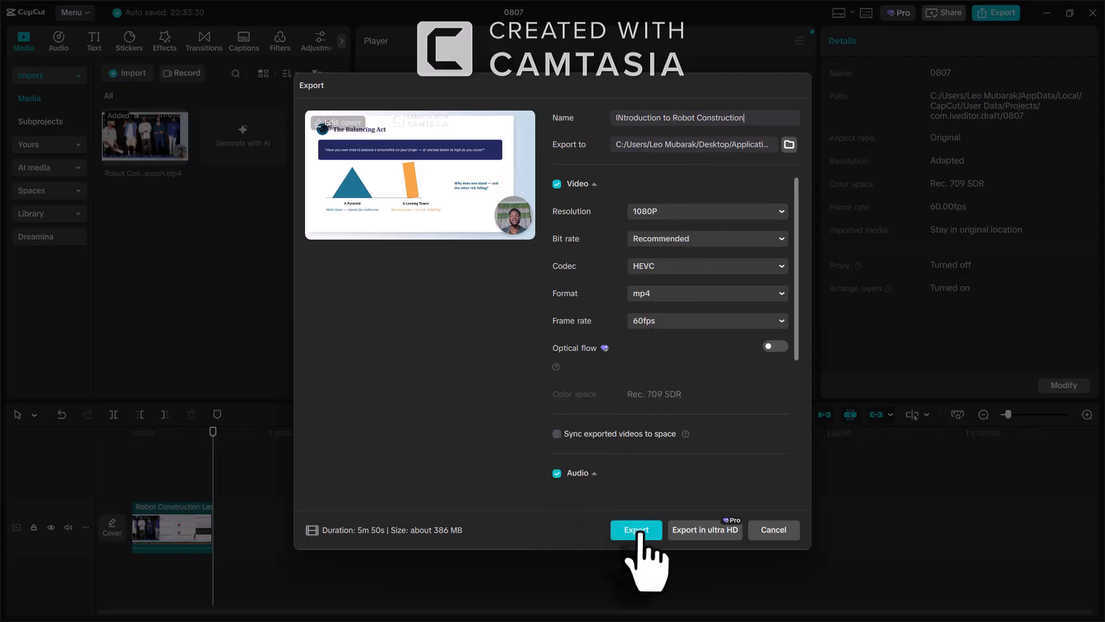
left_click(638, 530)
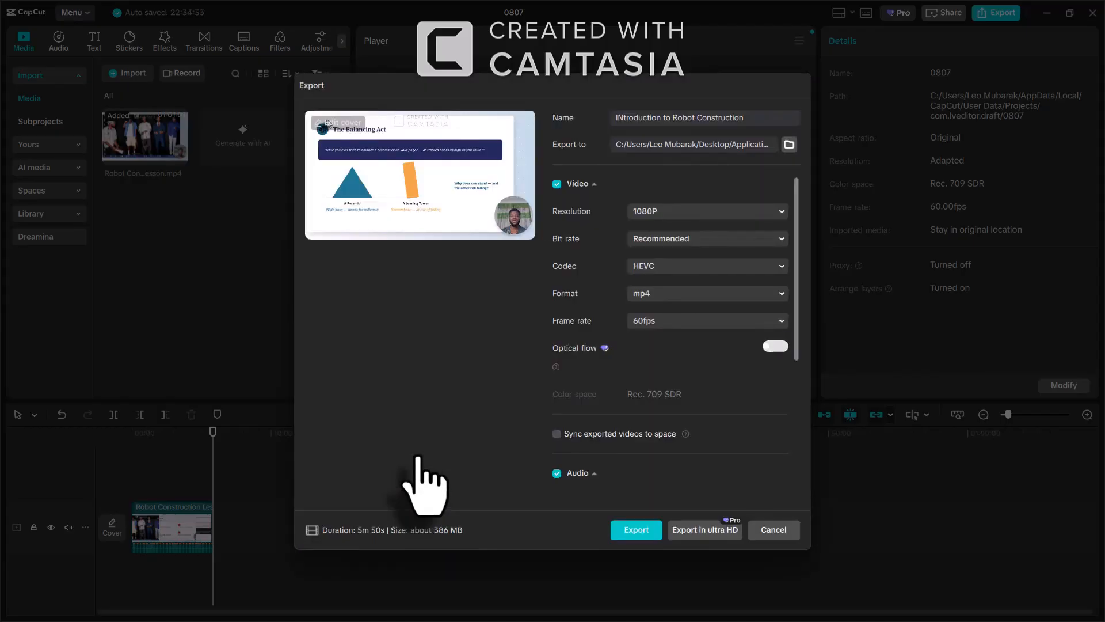
left_click(776, 530)
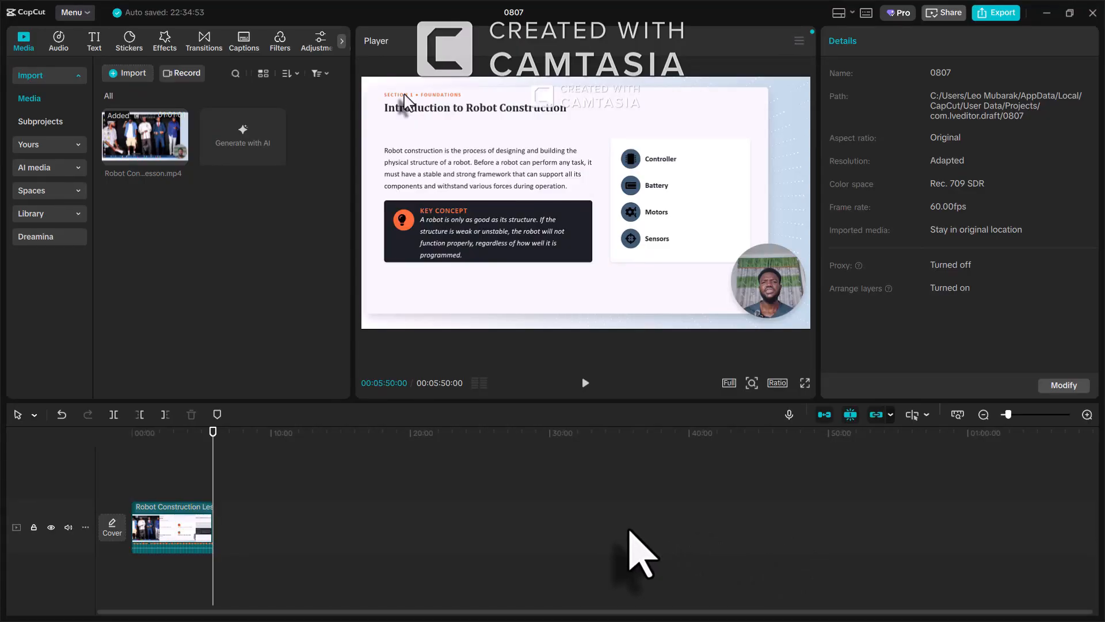
Restore the rest of the lesson, remove the exported introduction piece, and trim off the first 25 seconds
key("ctrl+z")
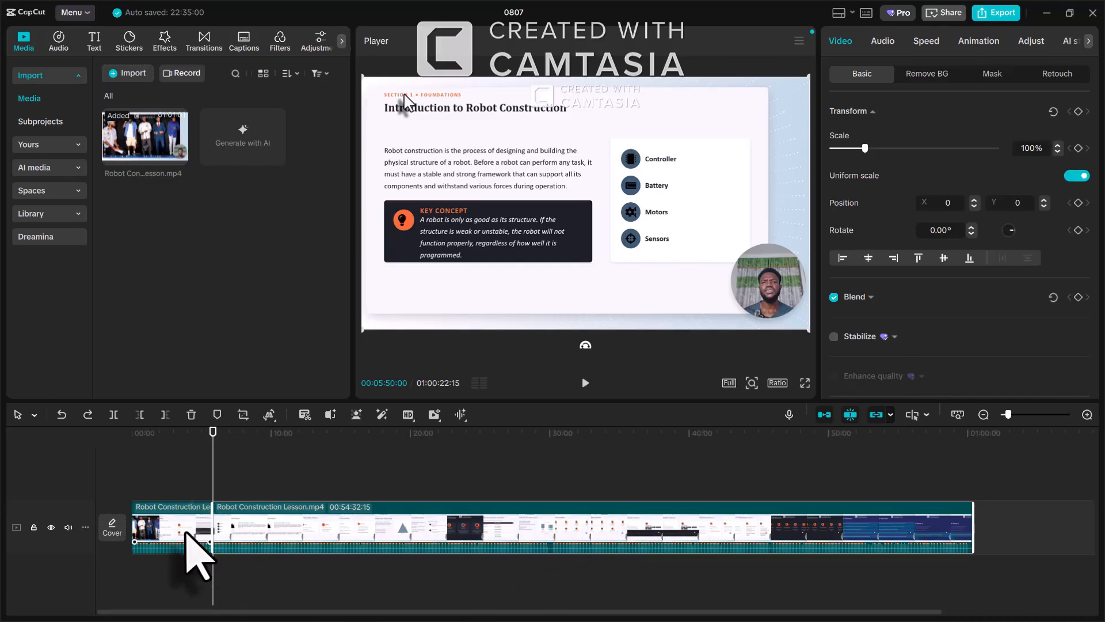
left_click(186, 532)
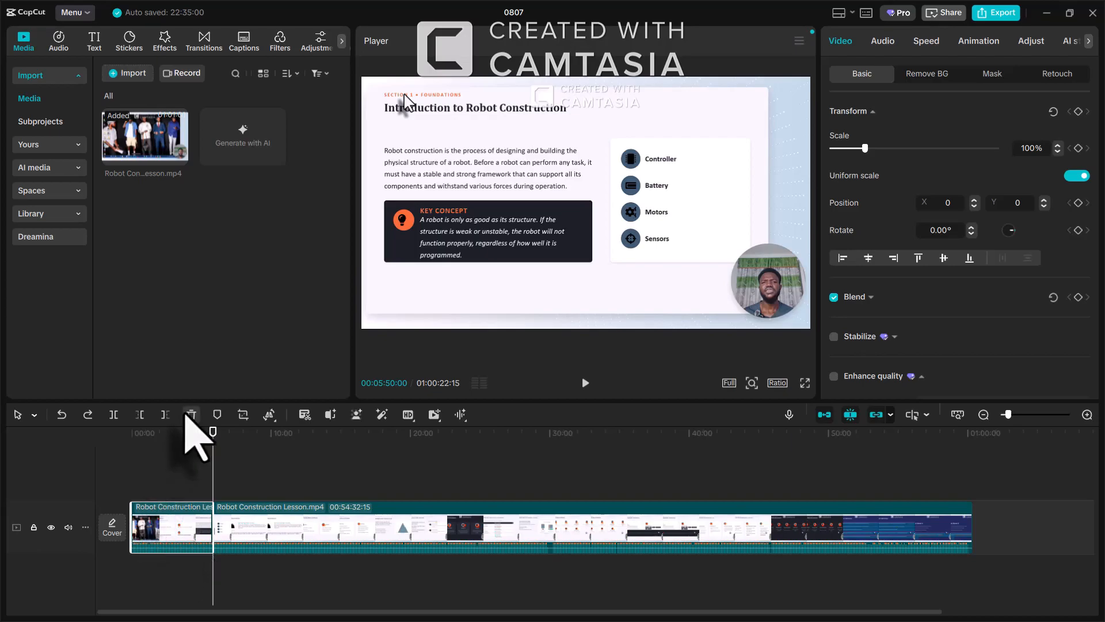
left_click(186, 414)
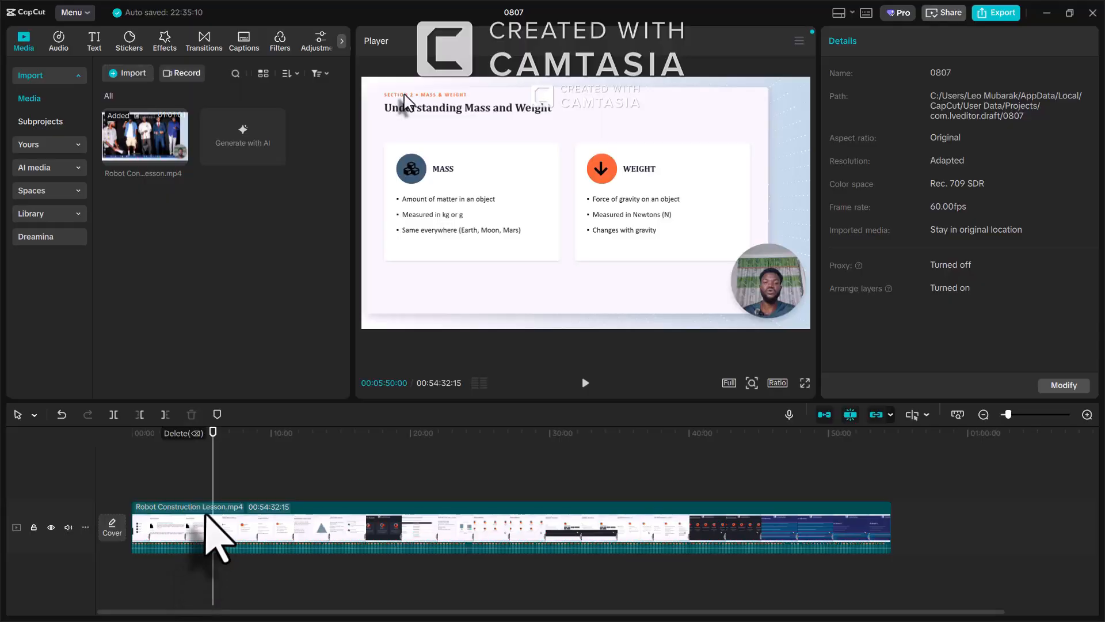
left_click_drag(212, 517, 137, 505)
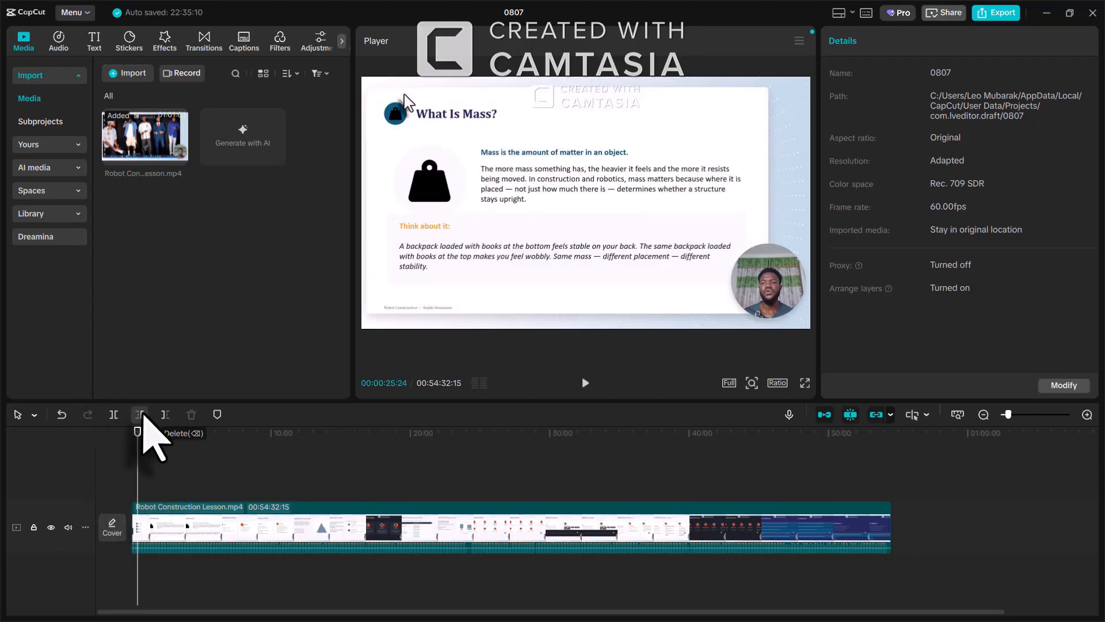
left_click(141, 414)
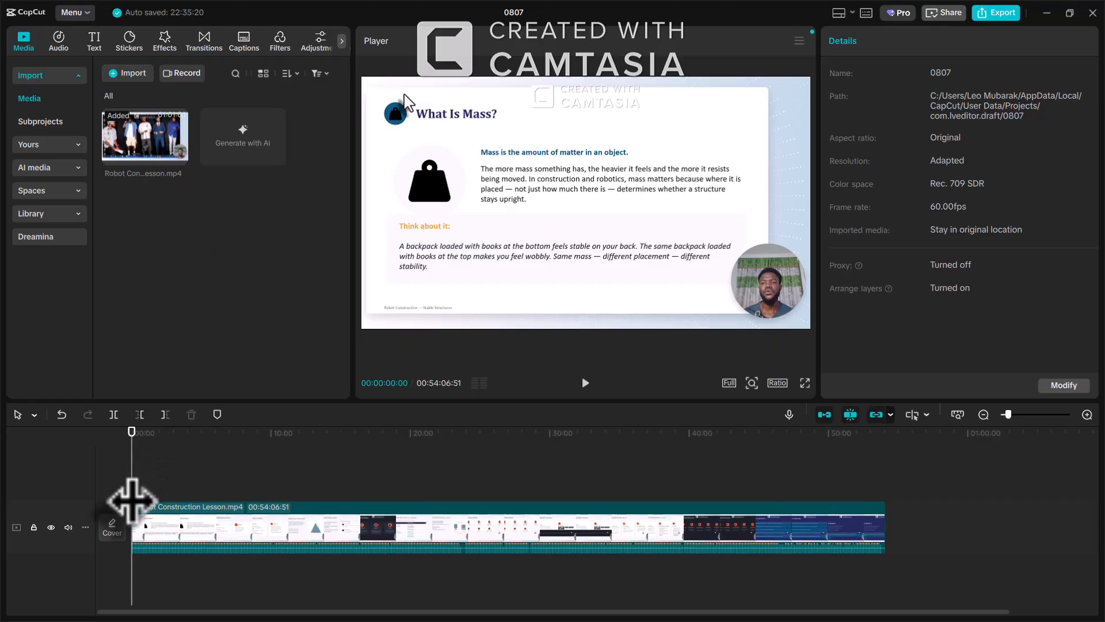
Split the remaining lesson at 09:57 and delete all footage after the split
left_click_drag(131, 501, 270, 510)
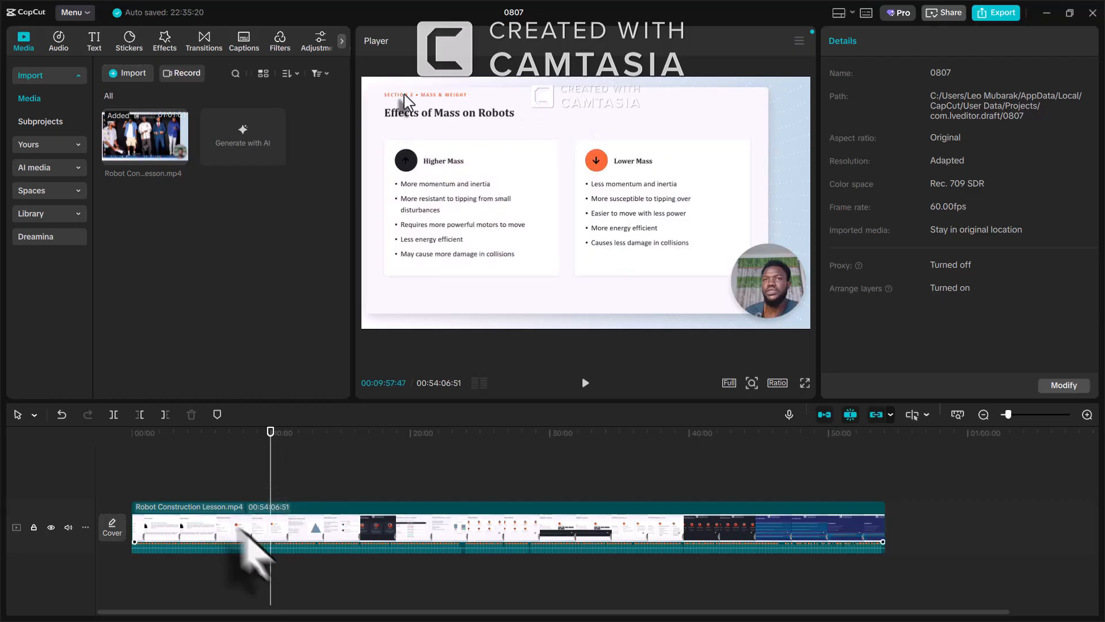
left_click(301, 521)
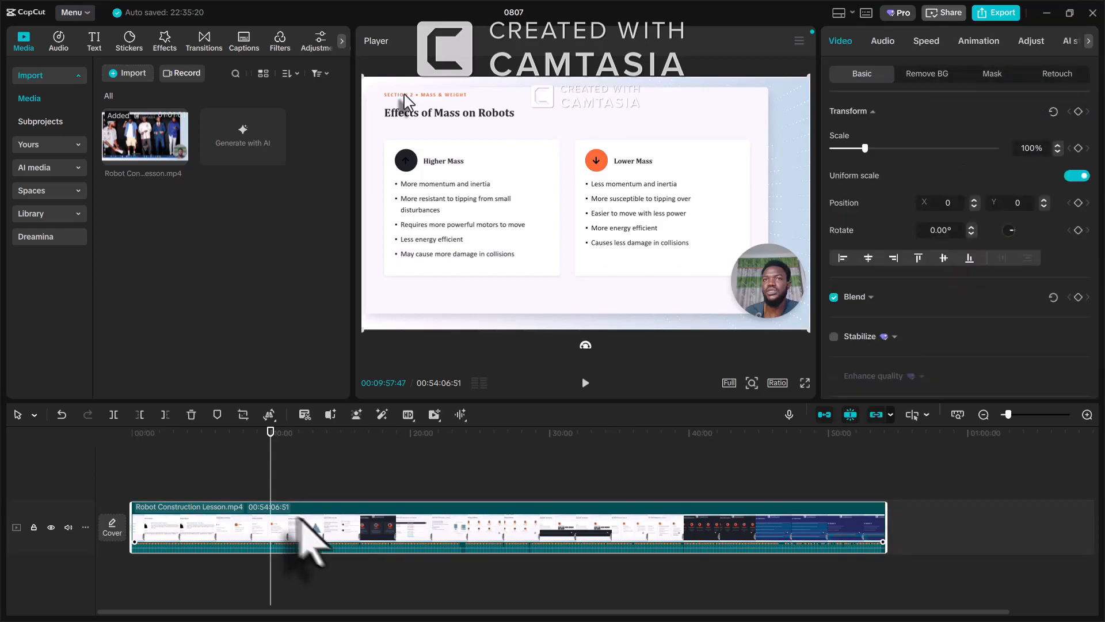
left_click(113, 415)
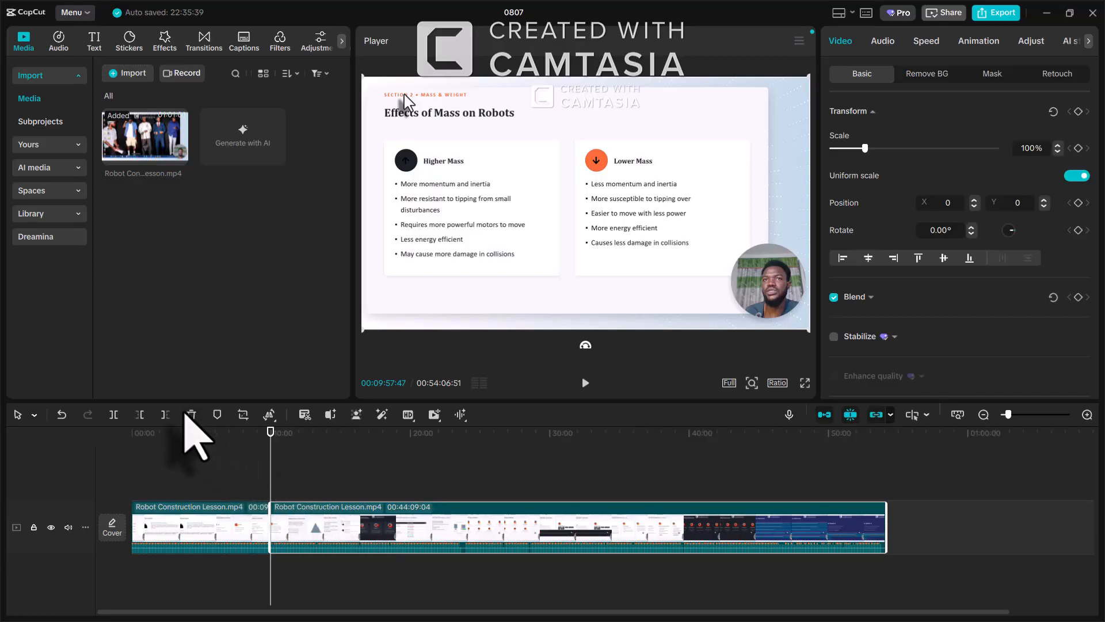
left_click(187, 415)
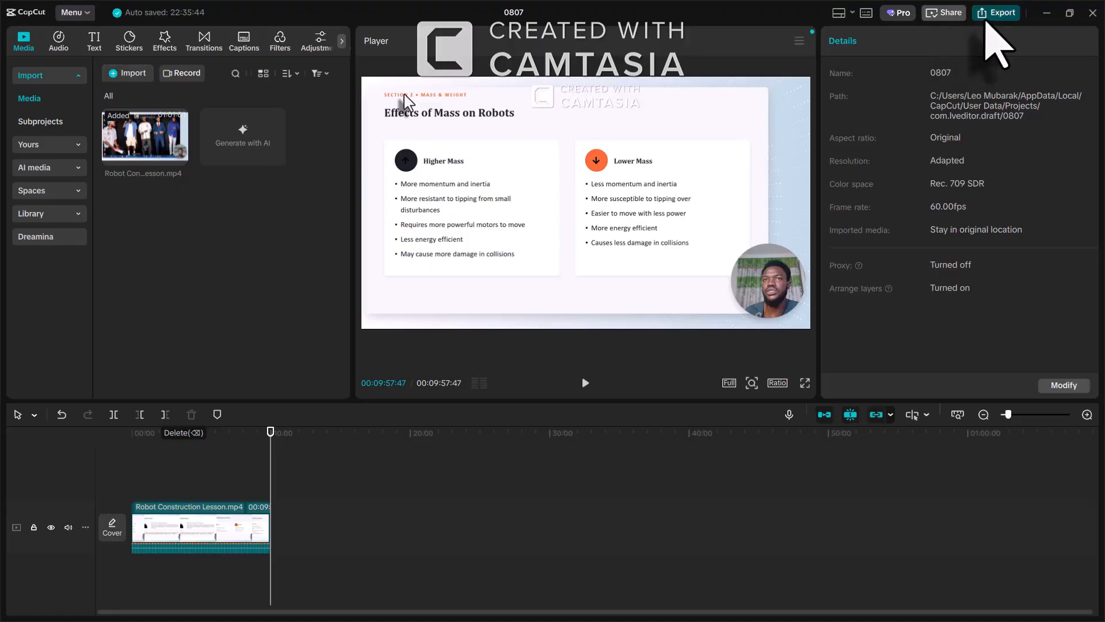
Export the 9m 58s clip as 'Mass, Weight and thier effects on robots', then close the export window
left_click(997, 14)
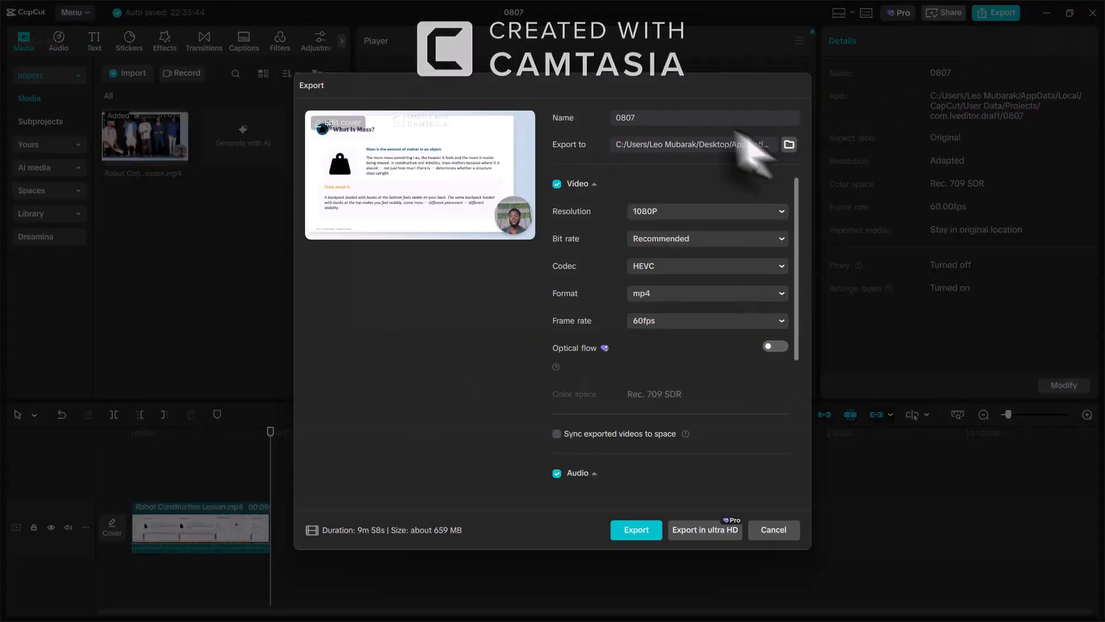
left_click(681, 117)
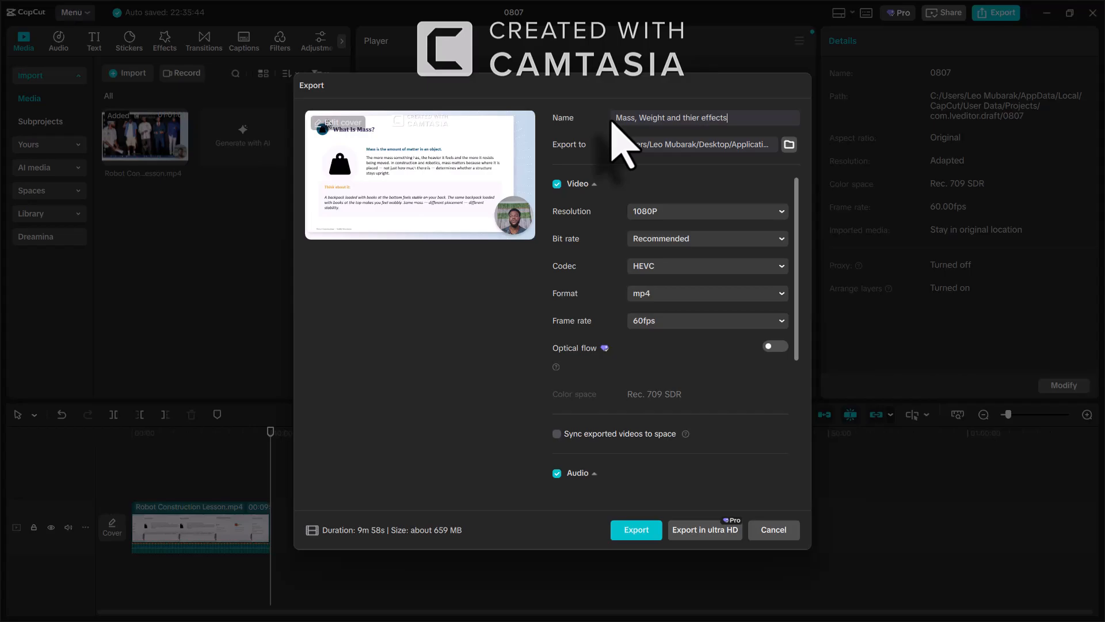
type("ots")
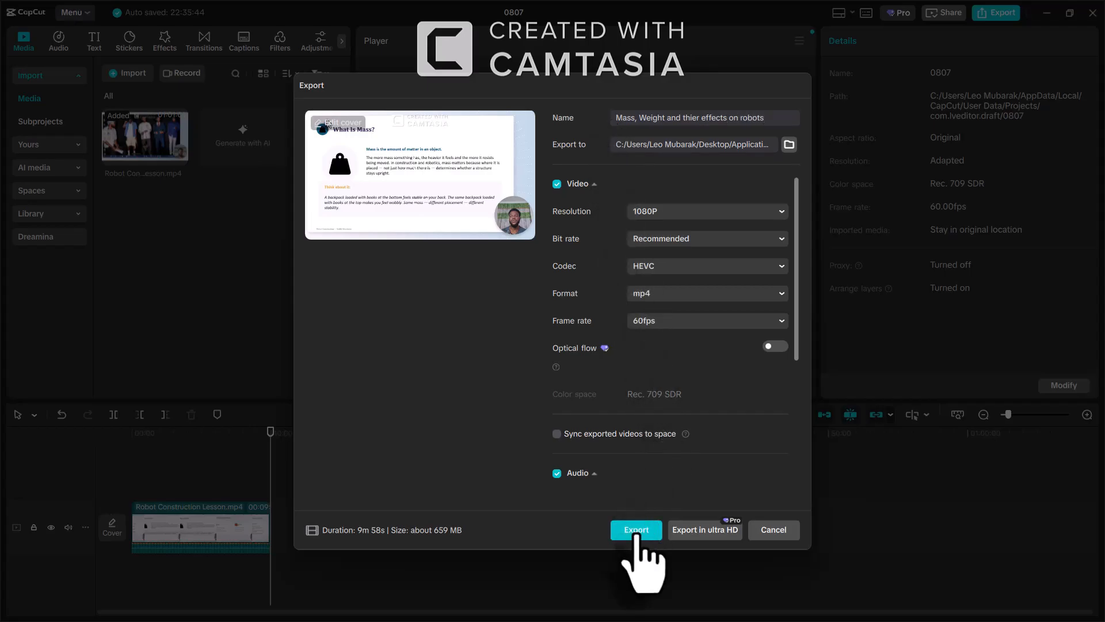
left_click(636, 531)
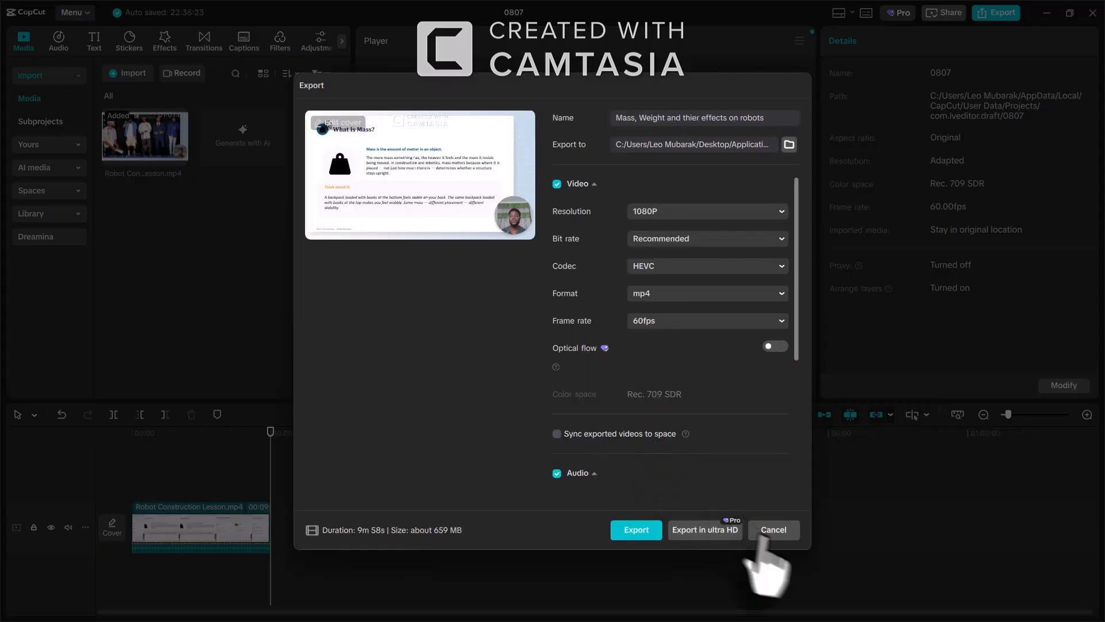
left_click(774, 530)
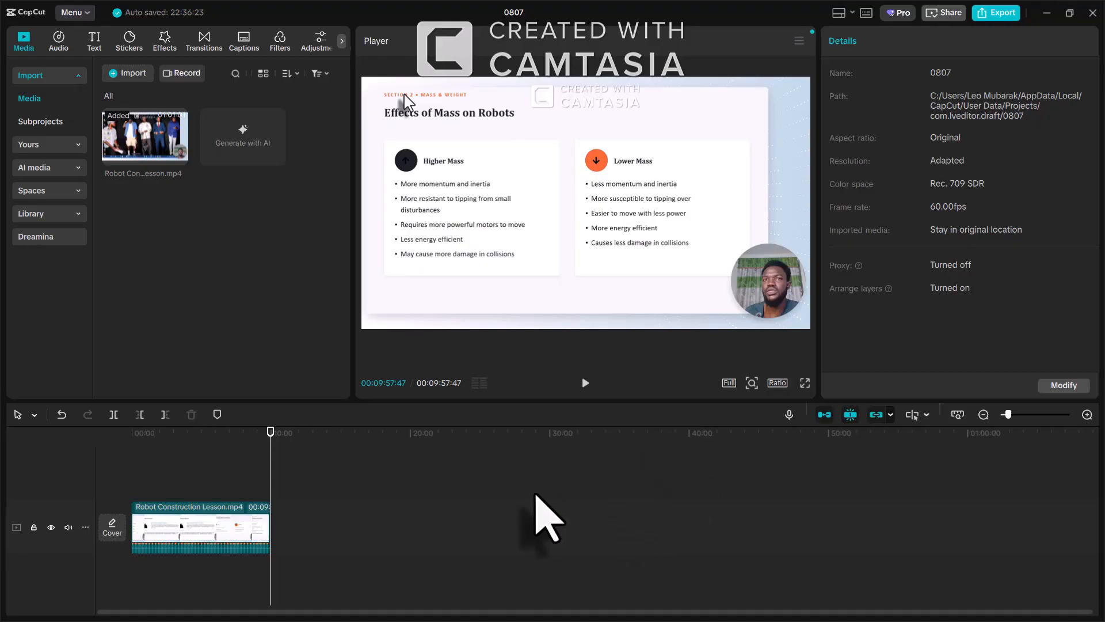
Restore the lesson, delete the exported part, and trim the start to the Centre of Gravity slide (~00:20)
key("ctrl+z")
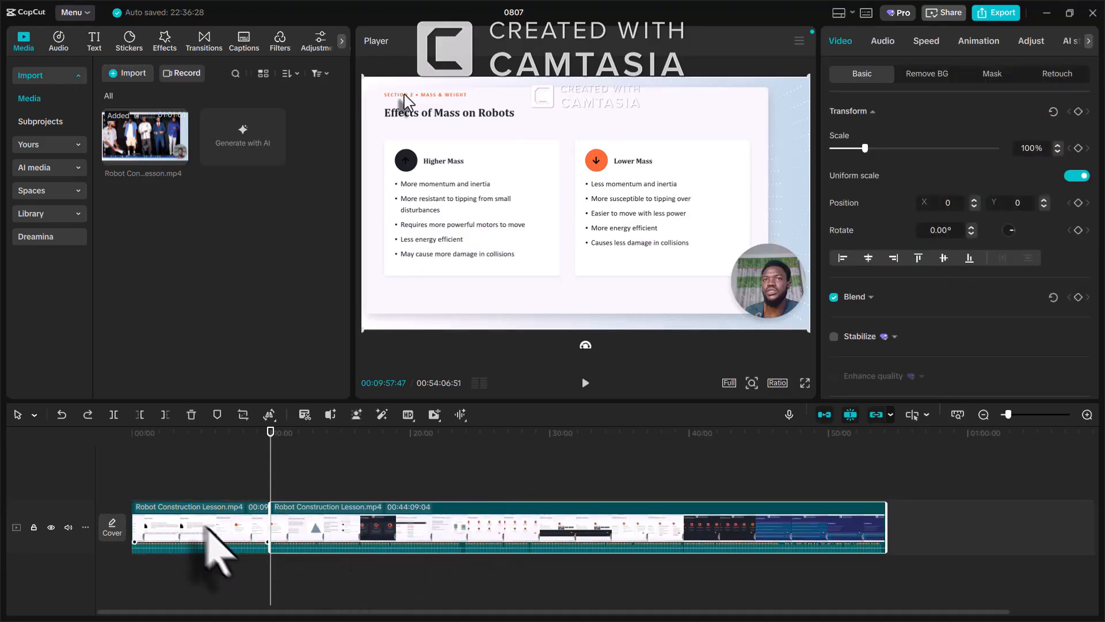
left_click(217, 536)
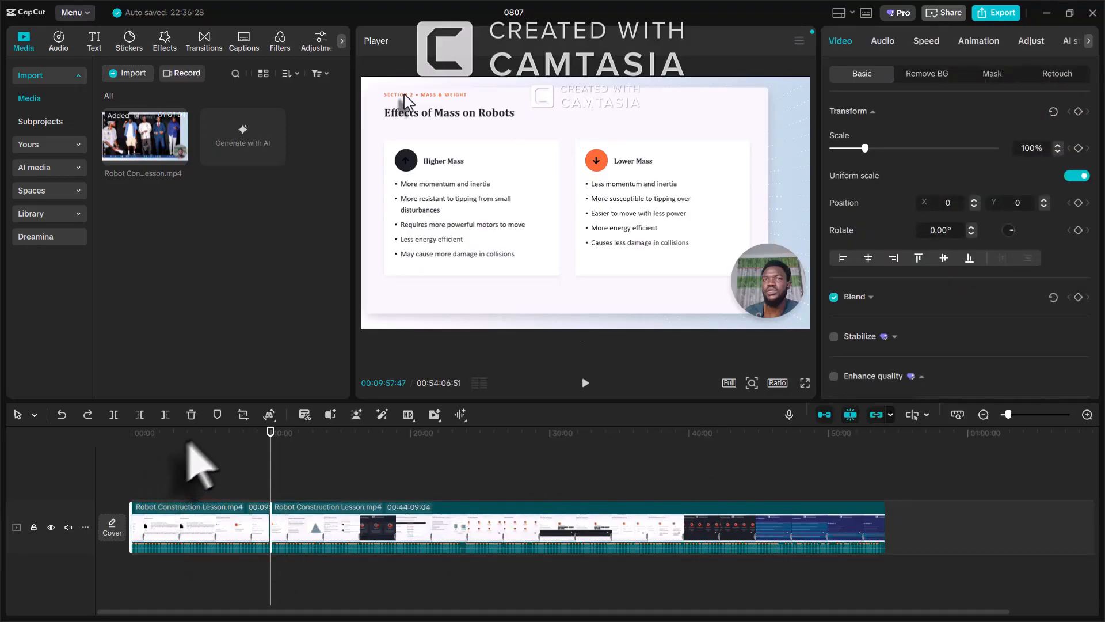
left_click(193, 417)
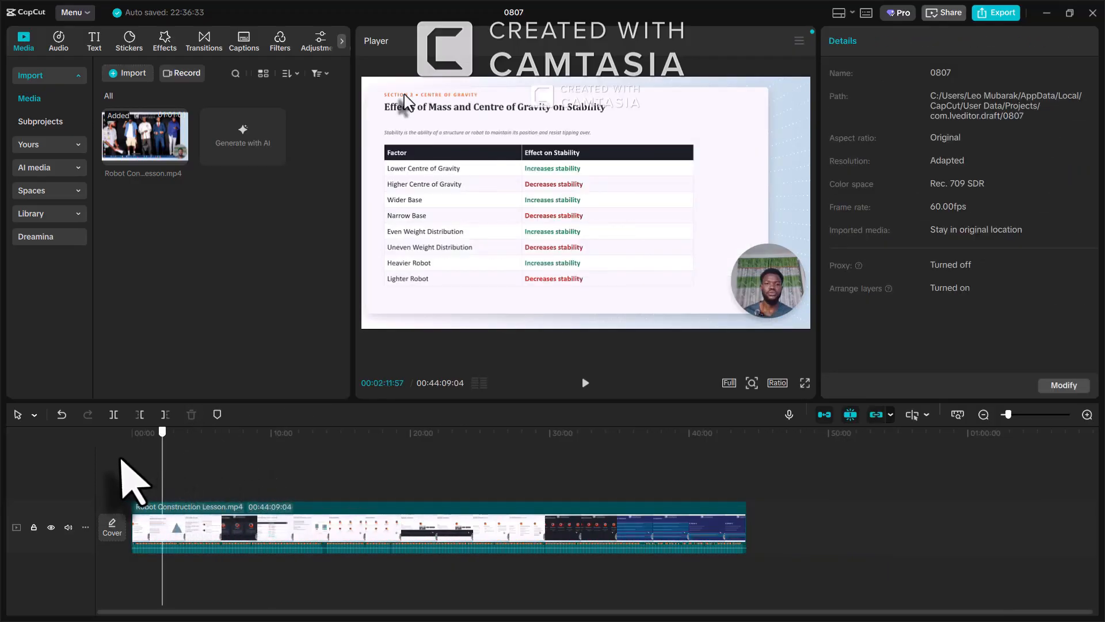
left_click(121, 459)
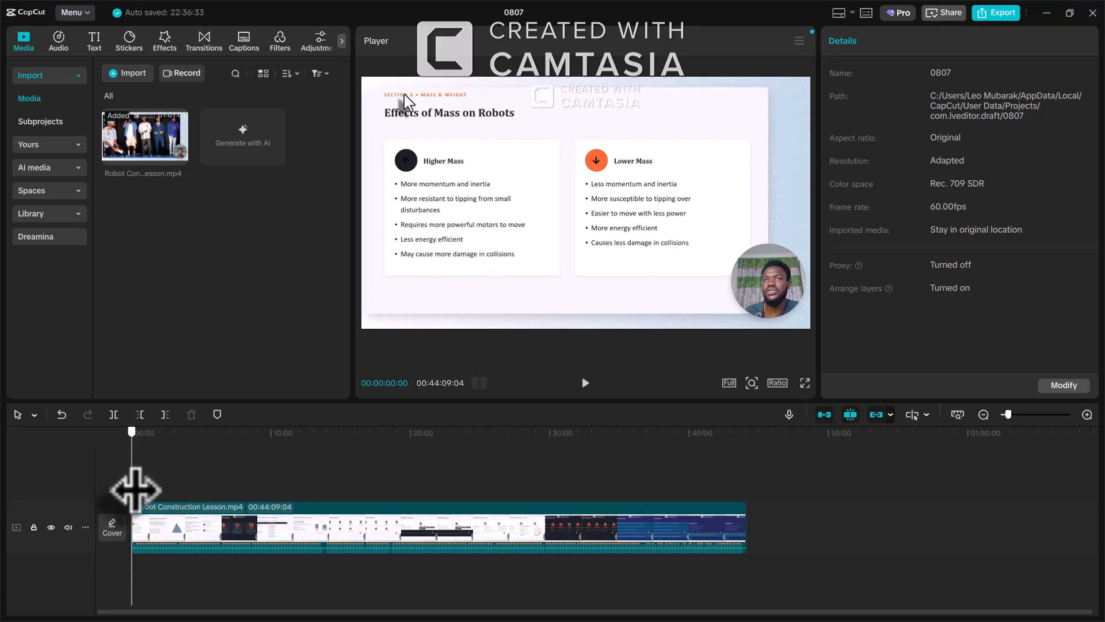
left_click(137, 490)
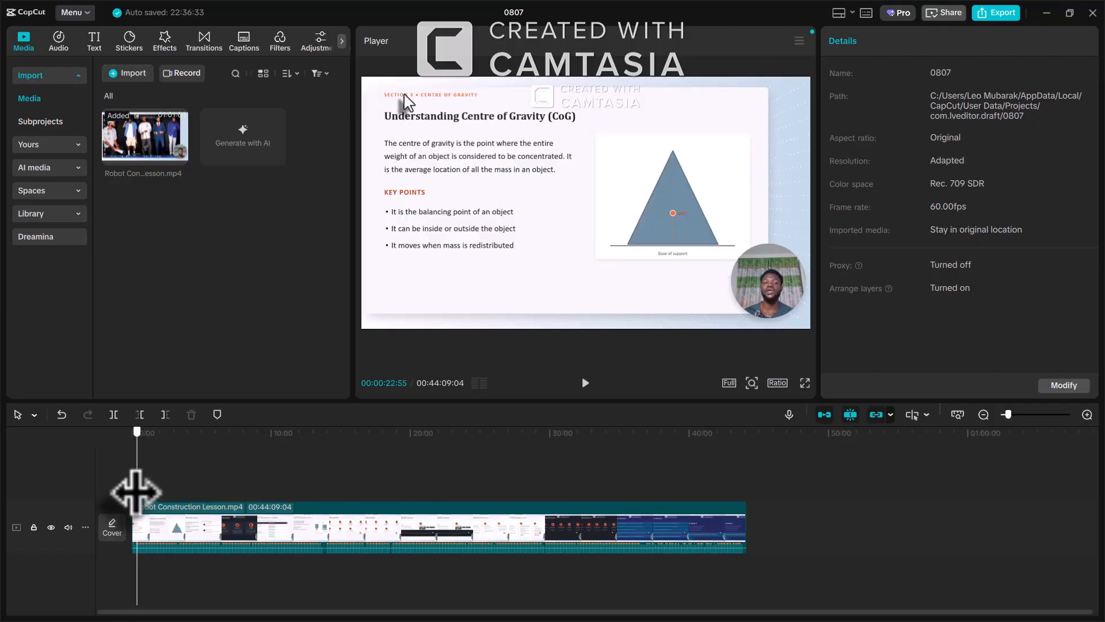
left_click(137, 490)
left_click(137, 491)
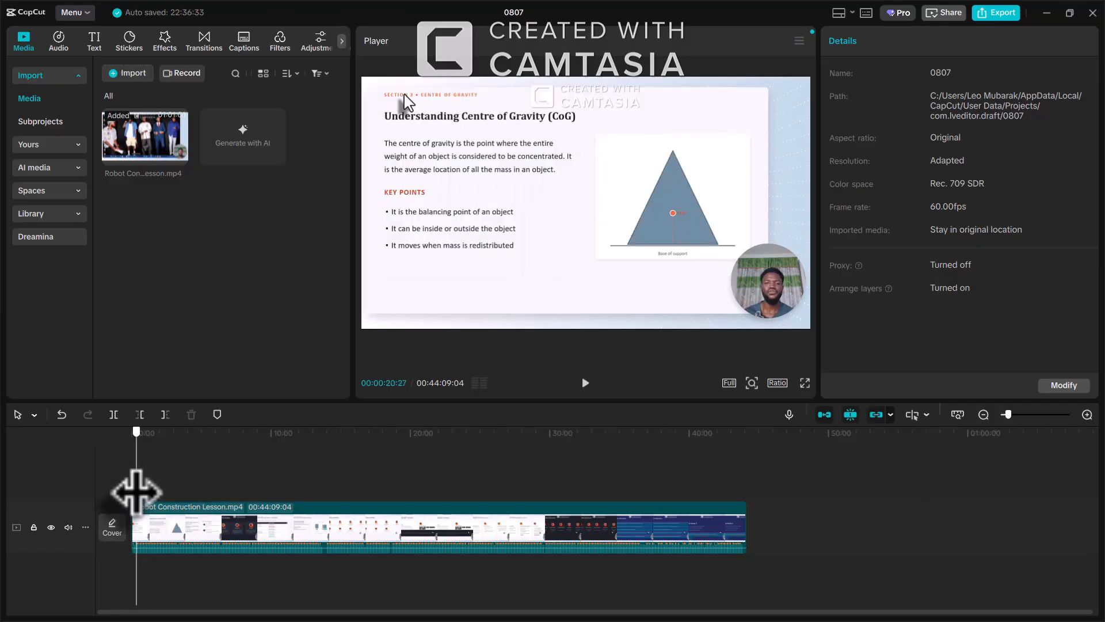
left_click(139, 415)
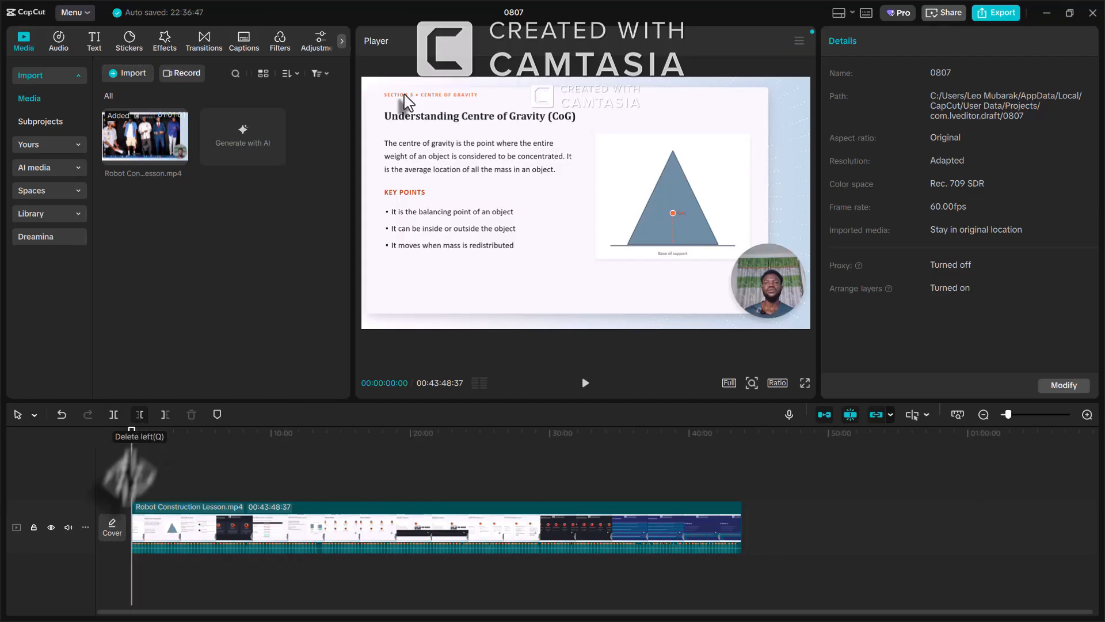
Split the clip at 13:01 and delete everything after it
left_click_drag(133, 504, 311, 524)
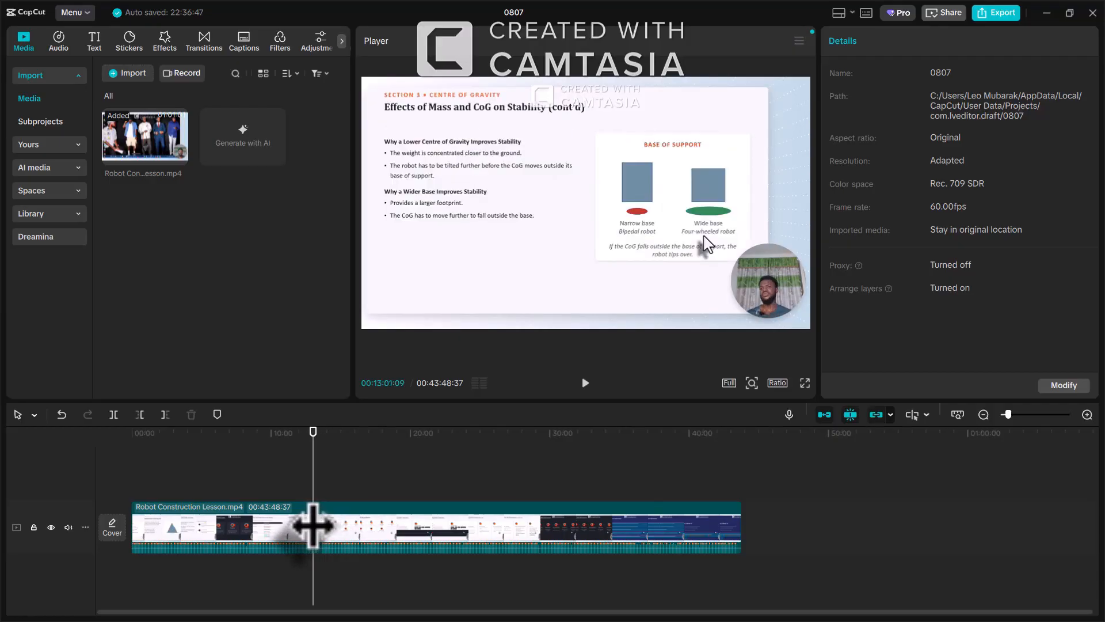
left_click(115, 415)
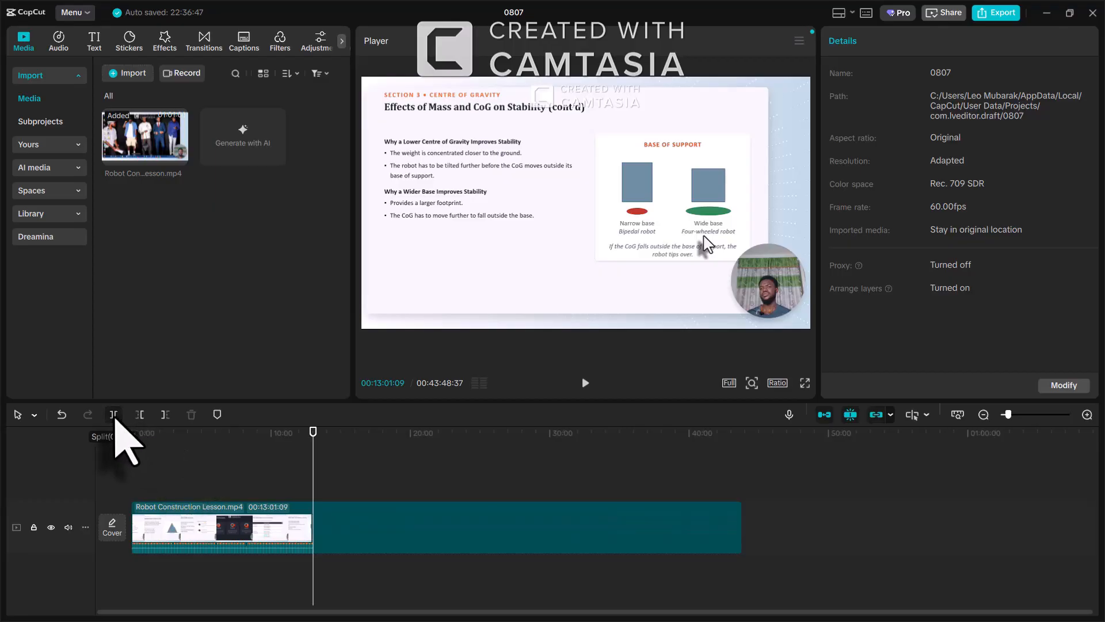
left_click(436, 538)
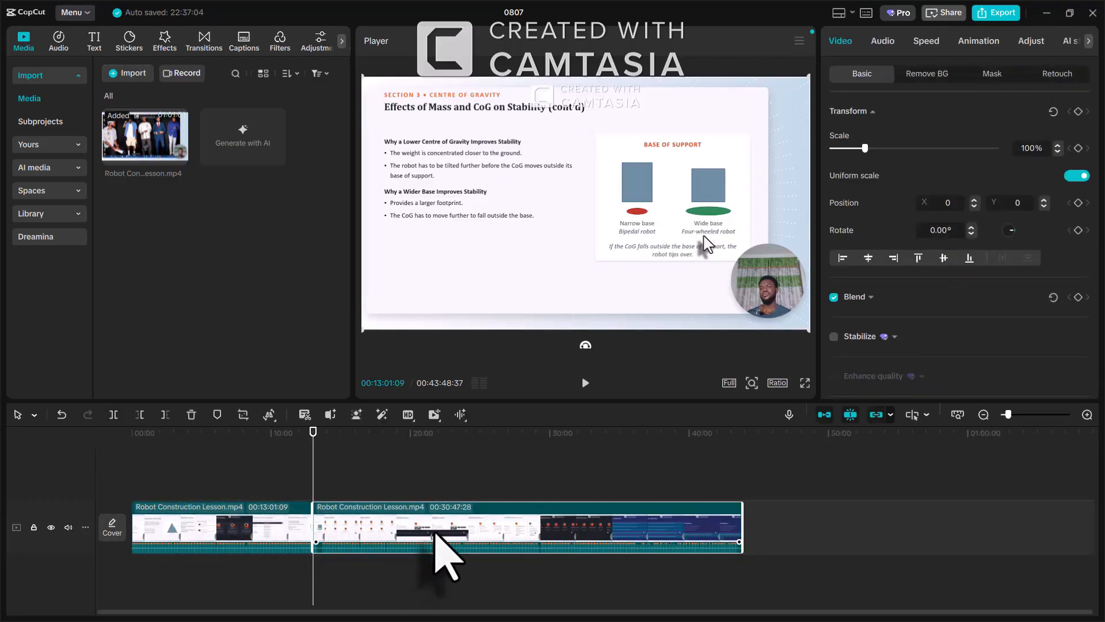
key("Delete")
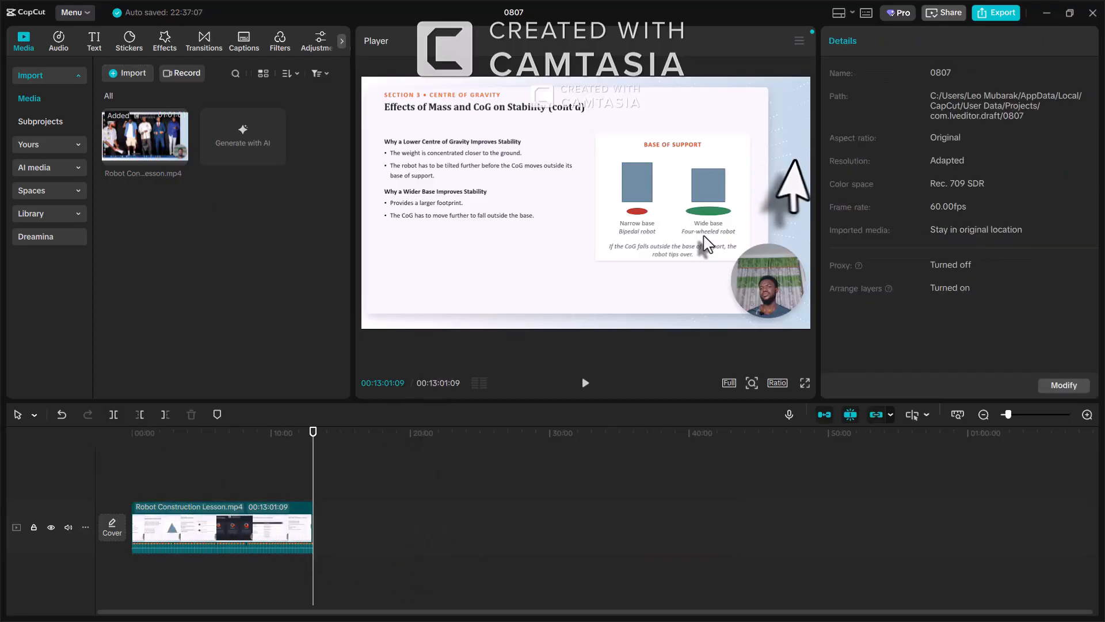
Export the 13m 2s clip named 'Center of Gravity' and close the export window
left_click(1000, 16)
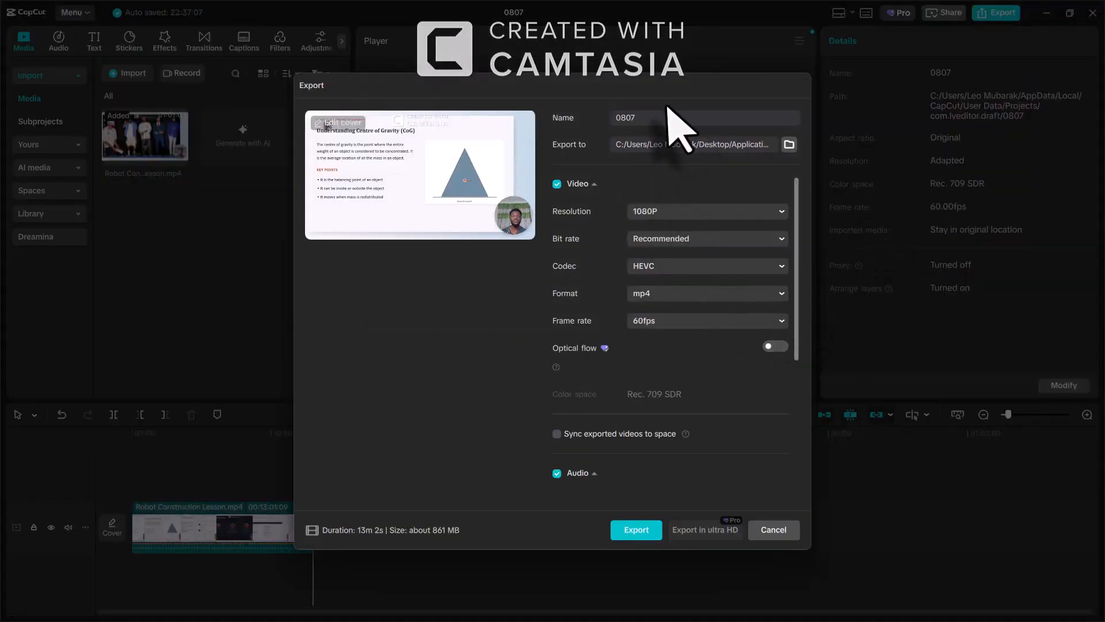
double_click(612, 120)
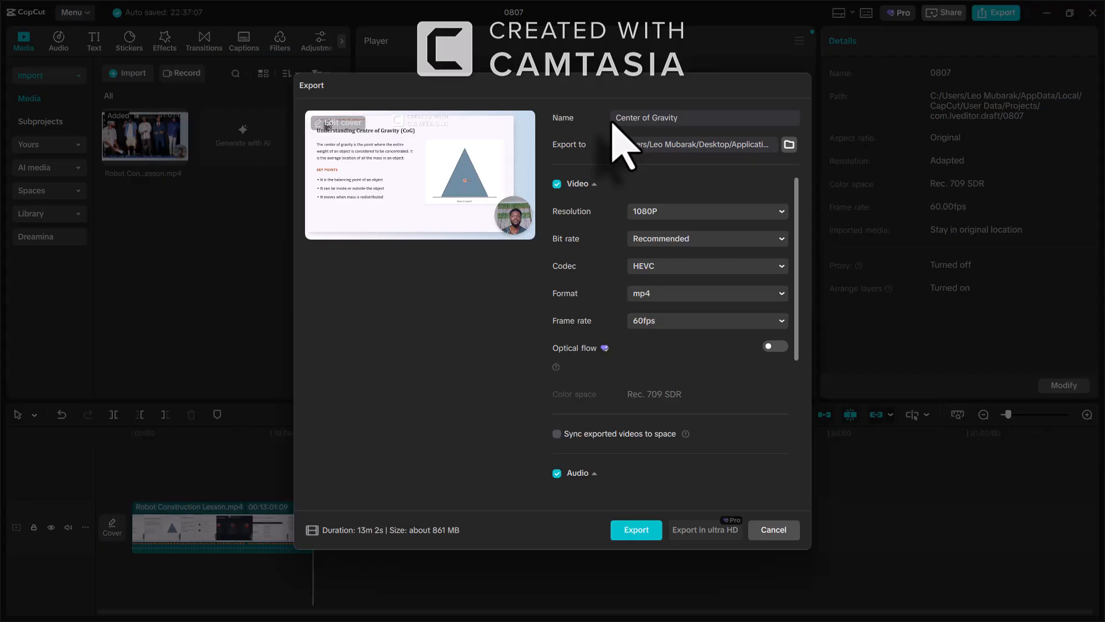
left_click(631, 527)
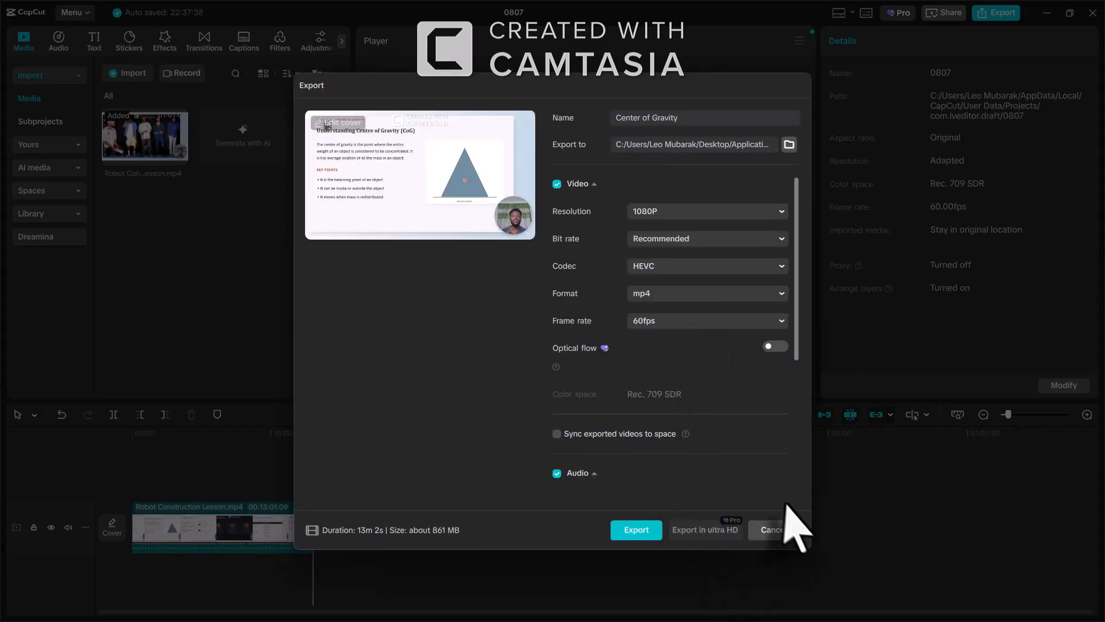
left_click(772, 531)
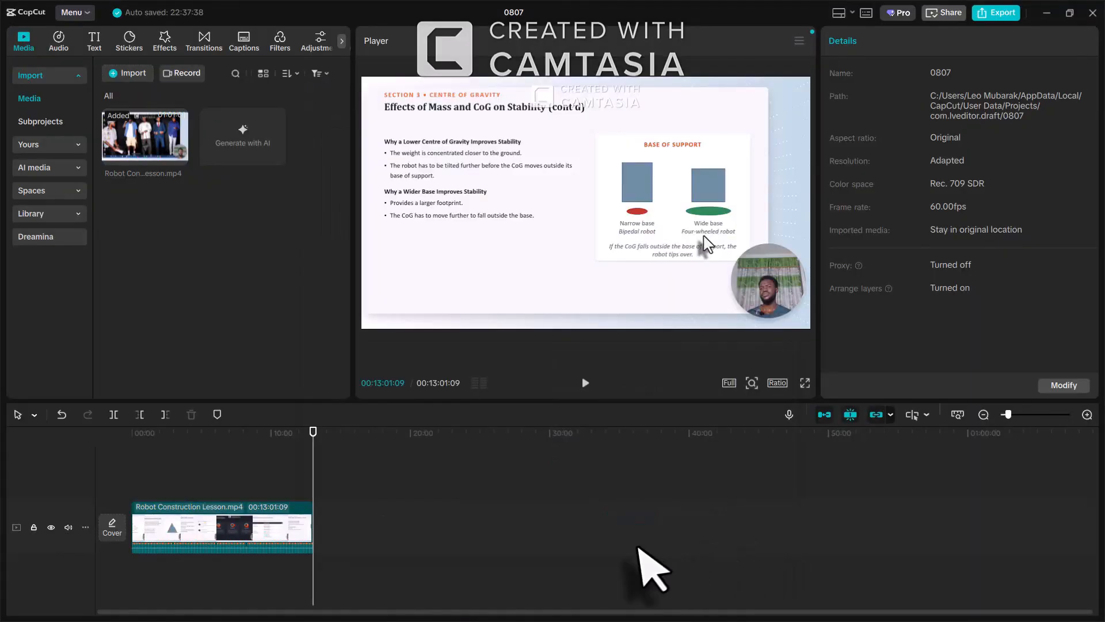
Restore the lesson, delete the exported Centre of Gravity part, and trim the start to the Forces Acting on Robots slide
key("ctrl+z")
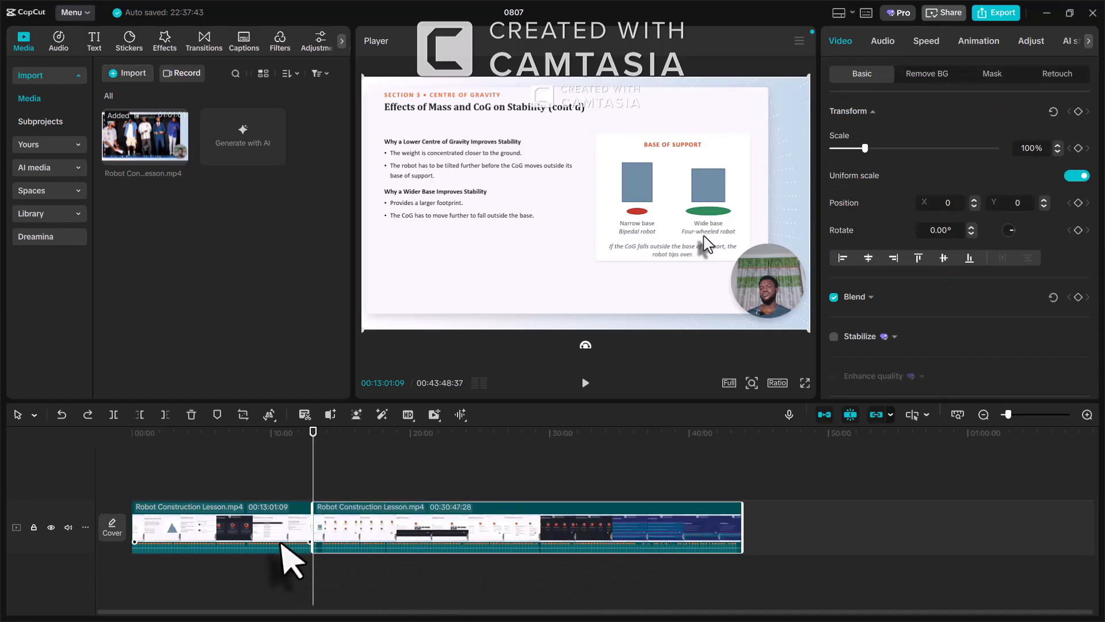
left_click(281, 543)
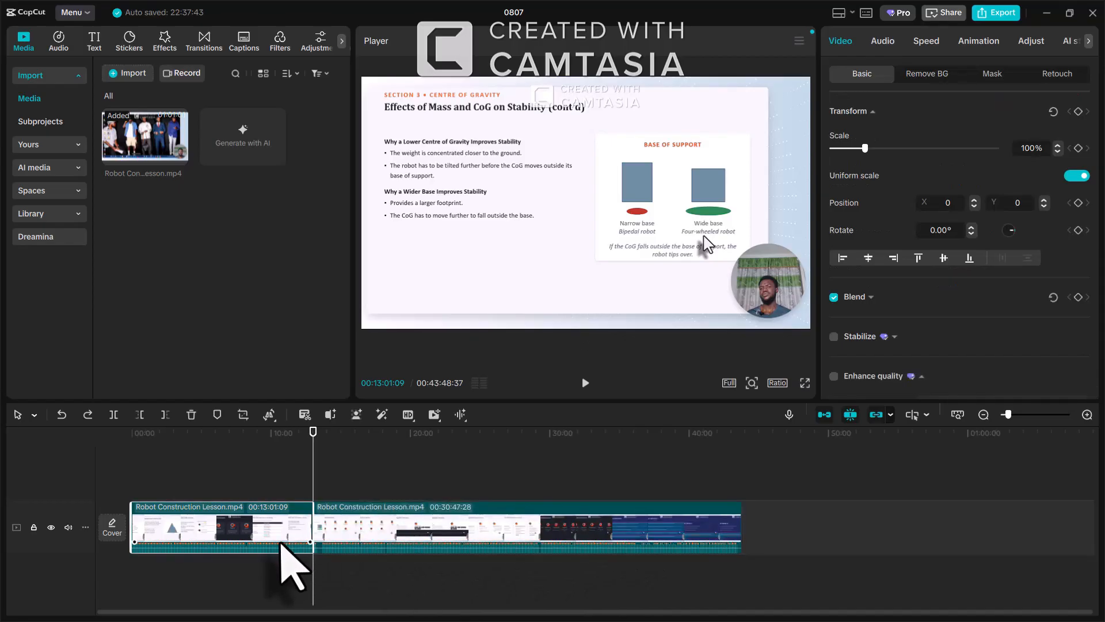
left_click(191, 415)
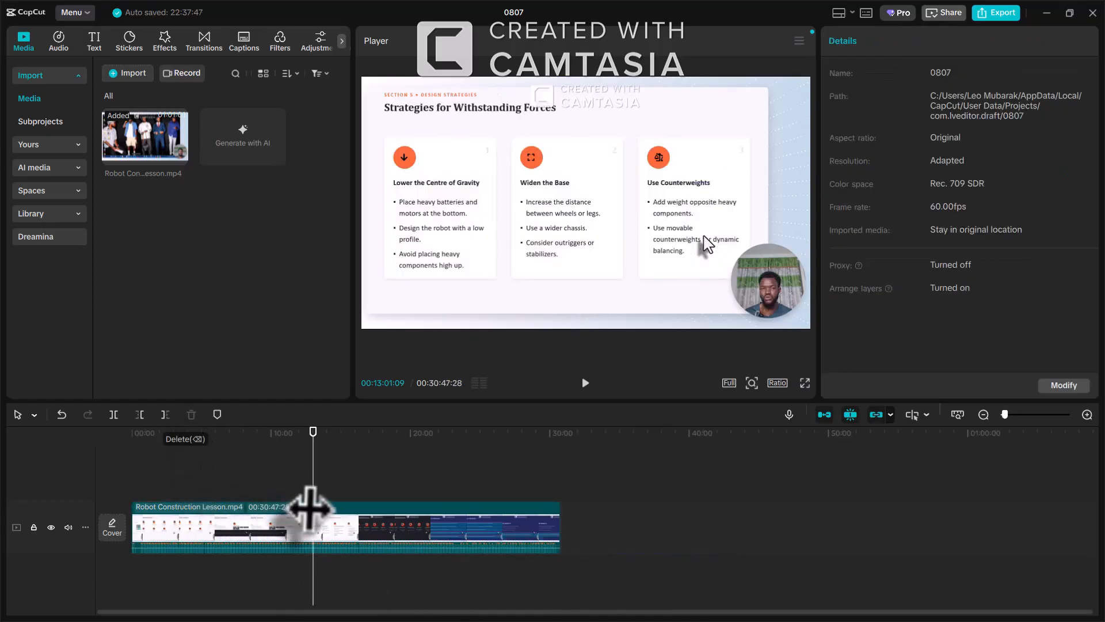
left_click_drag(313, 507, 89, 468)
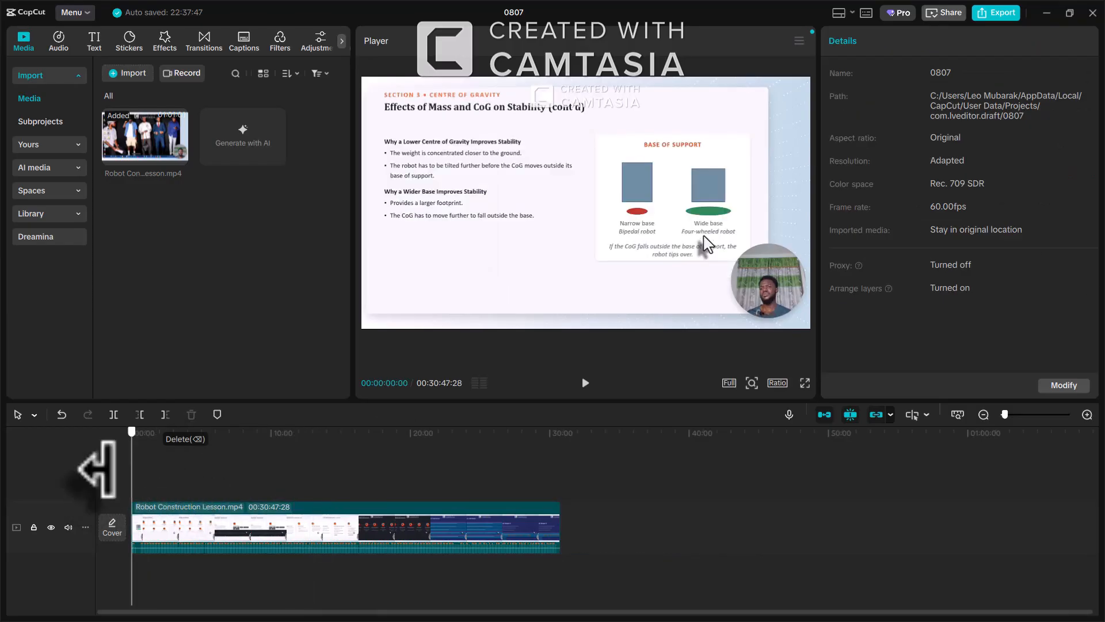
left_click(137, 517)
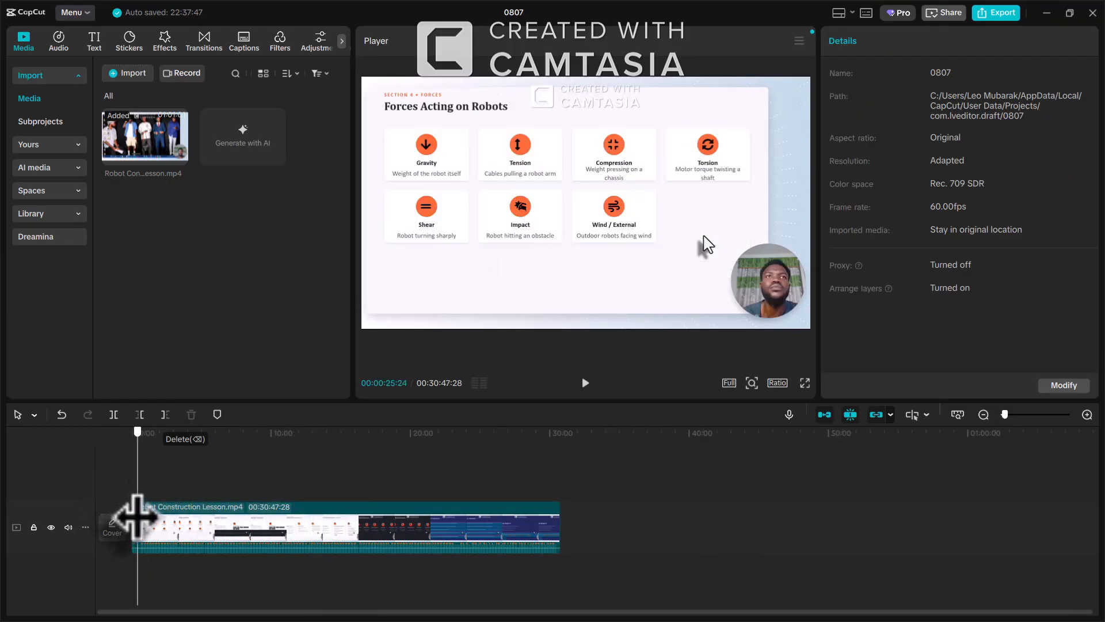
left_click(140, 415)
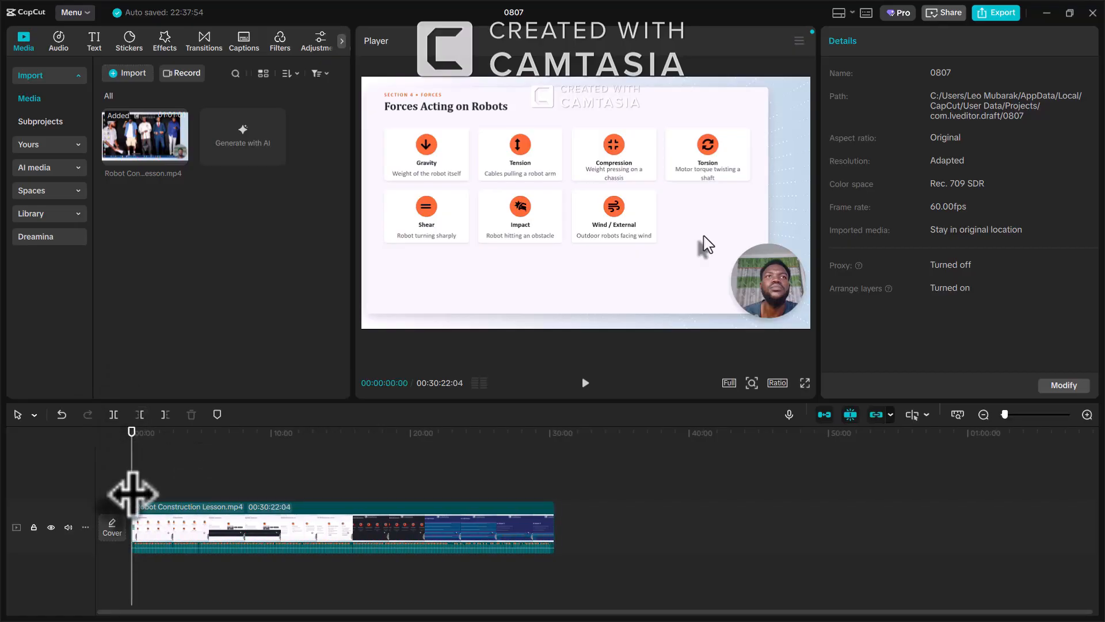
left_click_drag(133, 493, 352, 514)
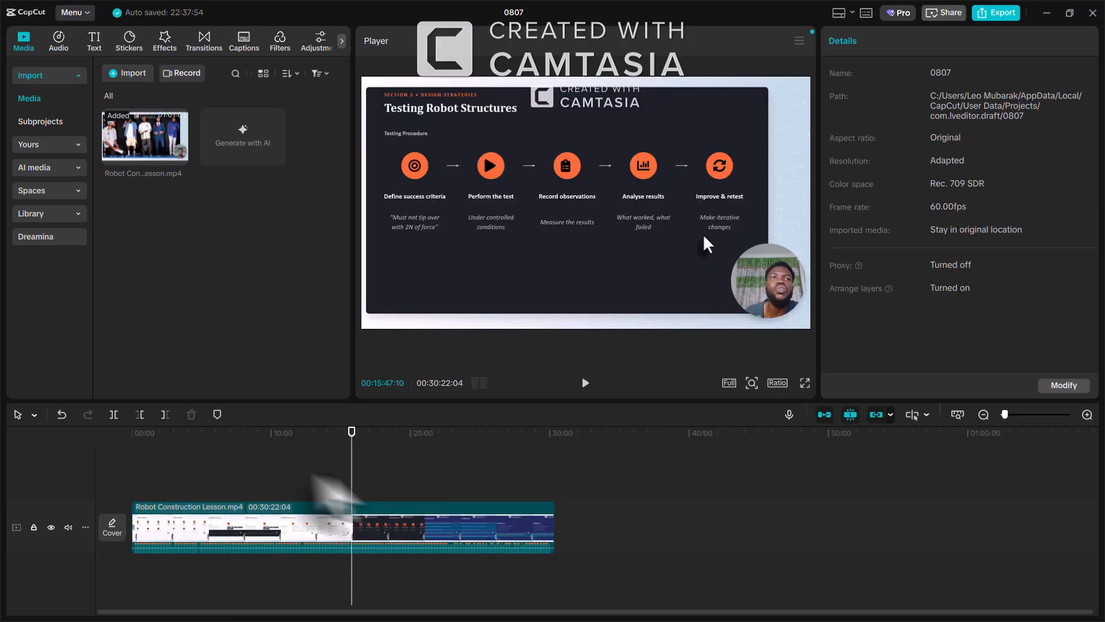
Split the clip at 15:47:10, delete the later part, and bring up the export settings
left_click(114, 415)
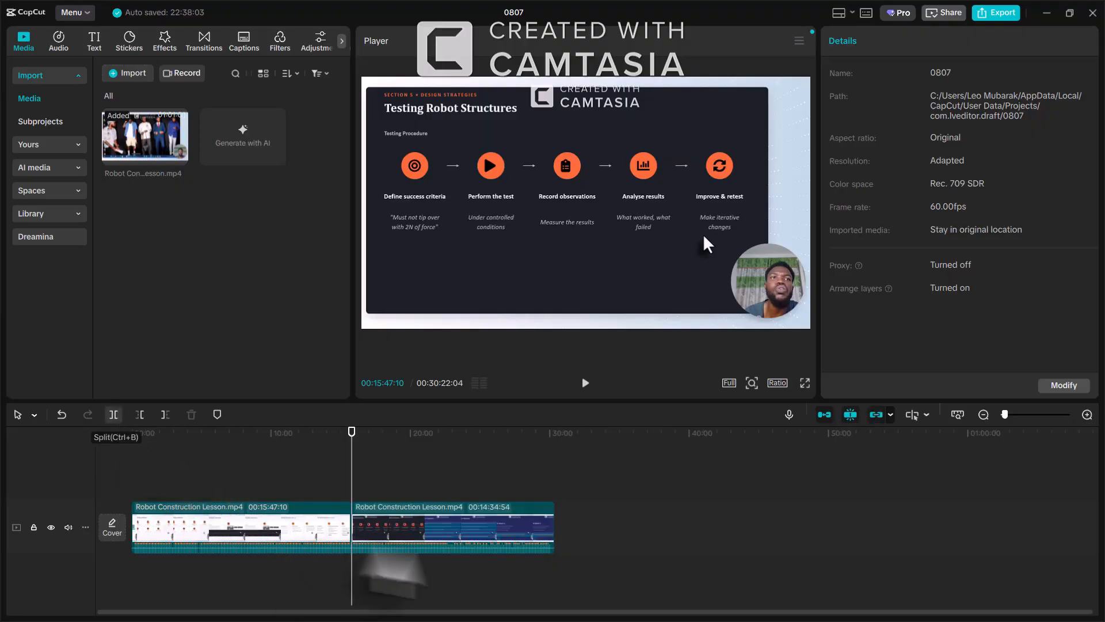
left_click(471, 541)
key("Delete")
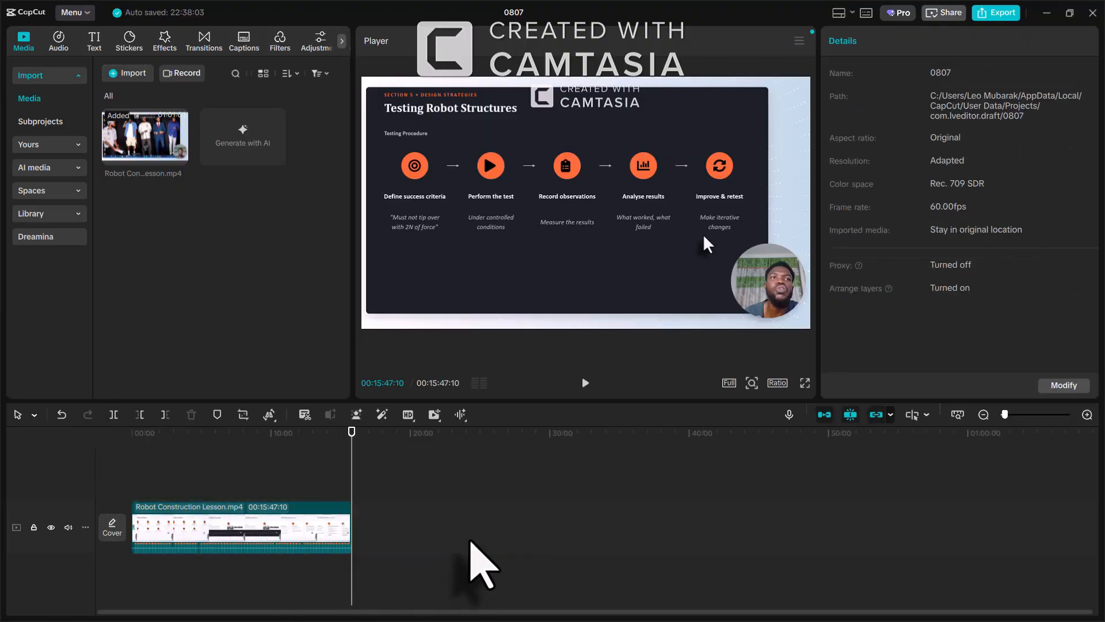
left_click(998, 12)
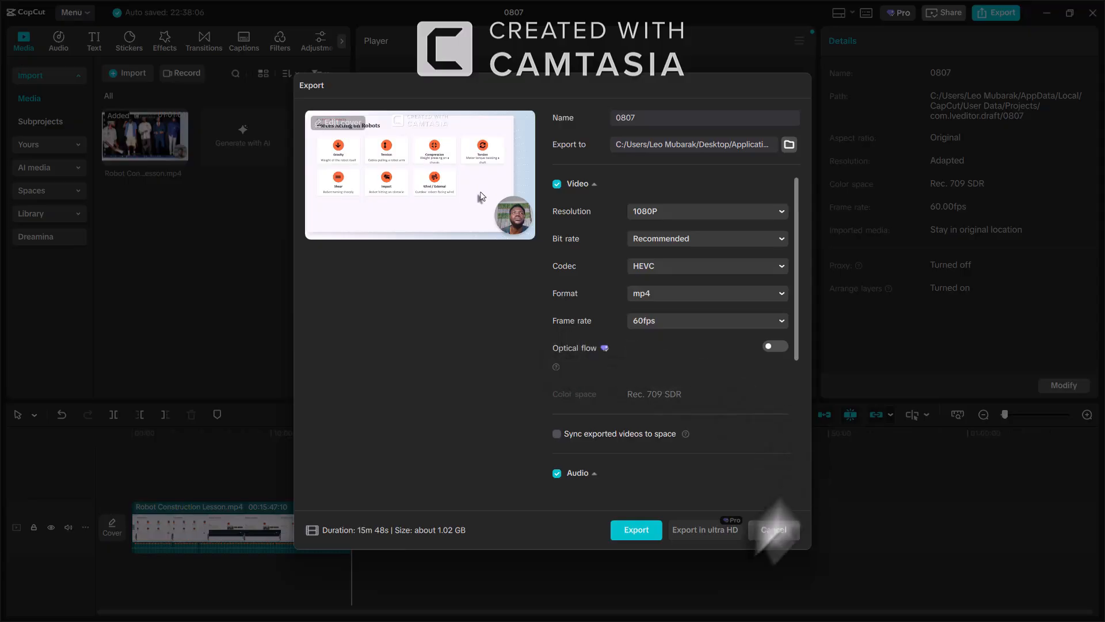
Cancel the CapCut export, minimise CapCut, and open YouTube maximised on its Home feed
left_click(778, 535)
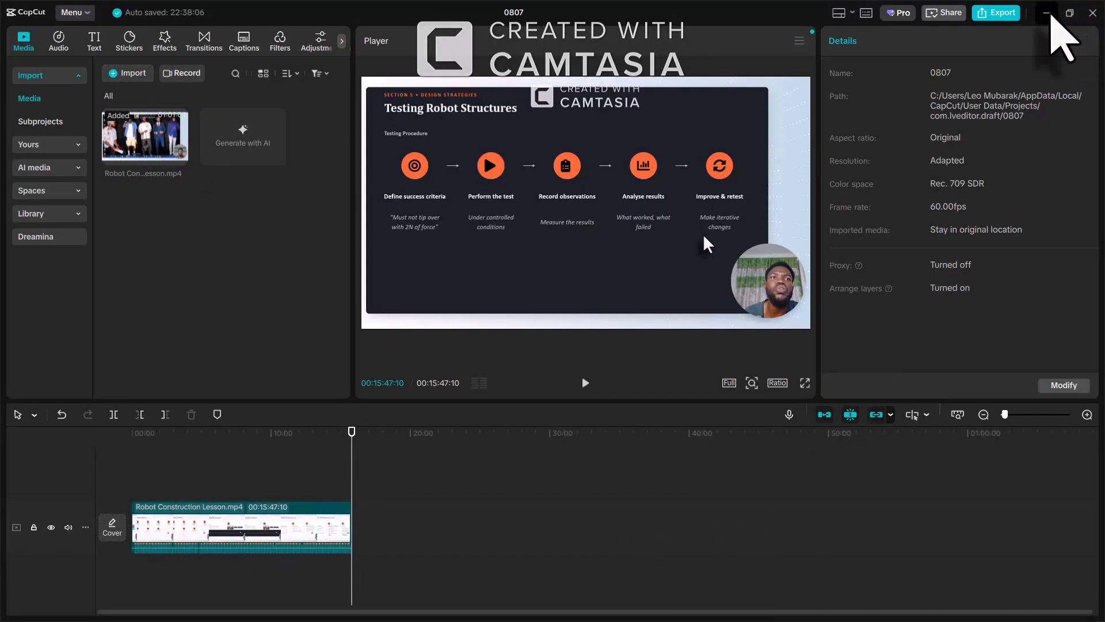
left_click(1046, 13)
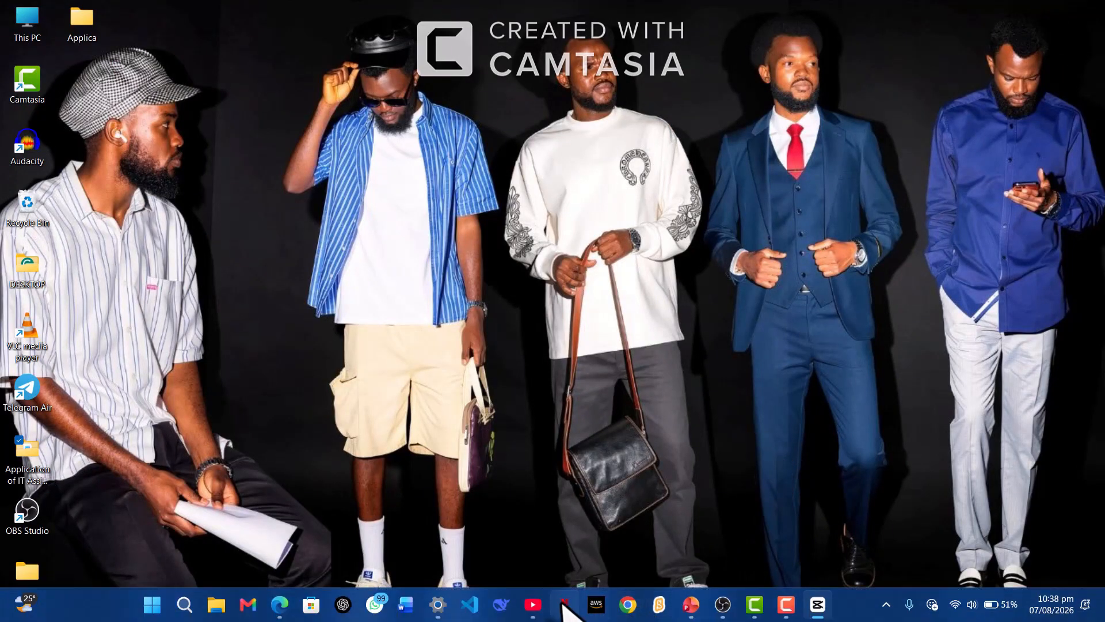
left_click(533, 604)
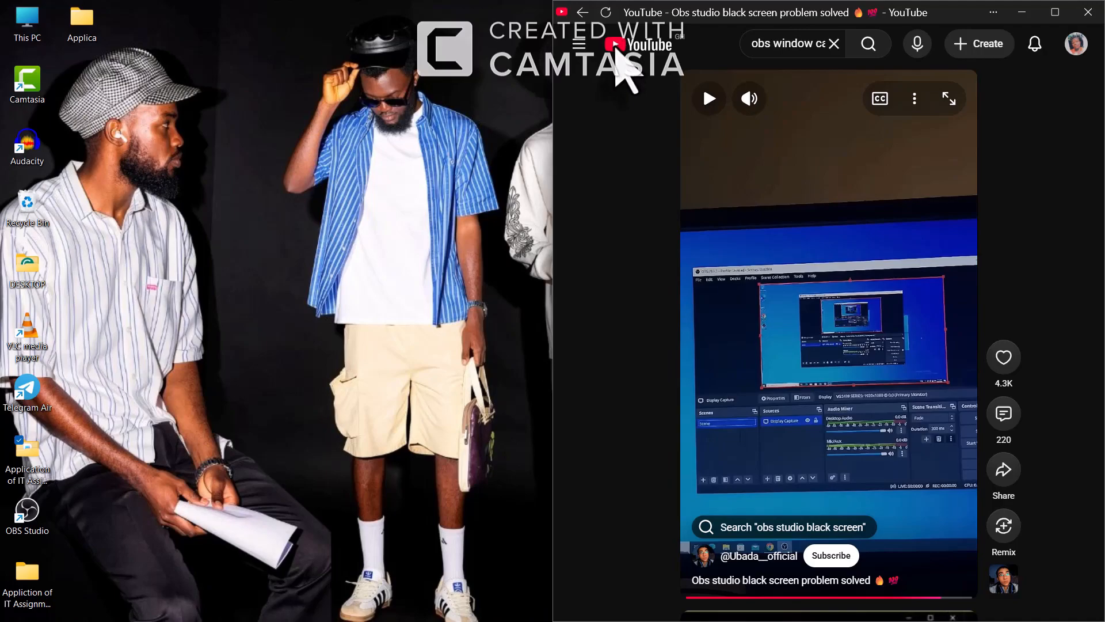
left_click(1054, 16)
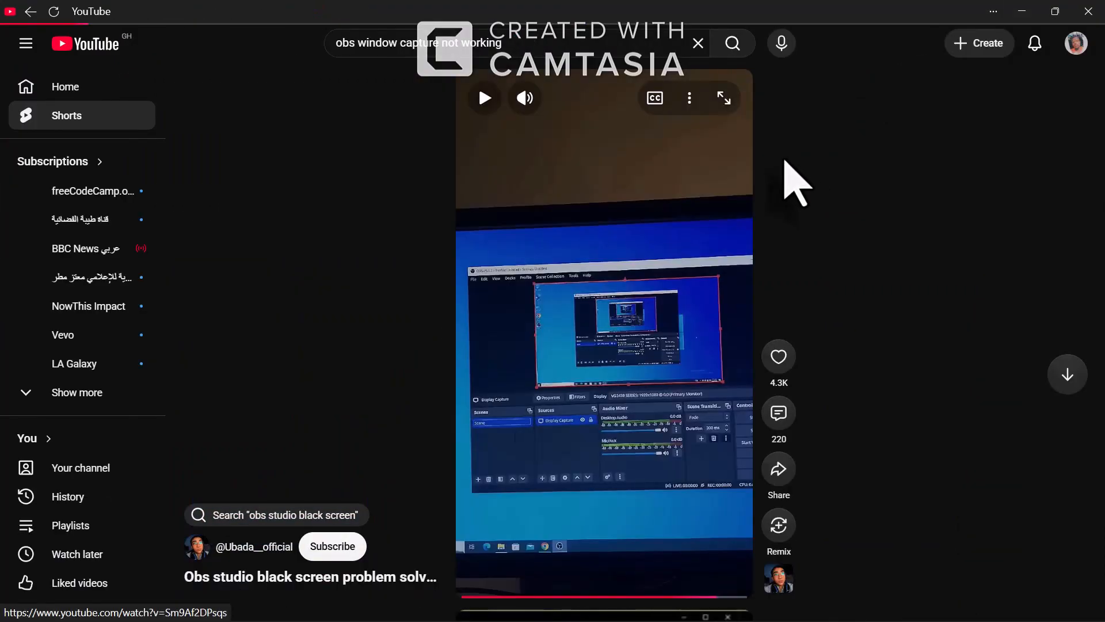
left_click(144, 84)
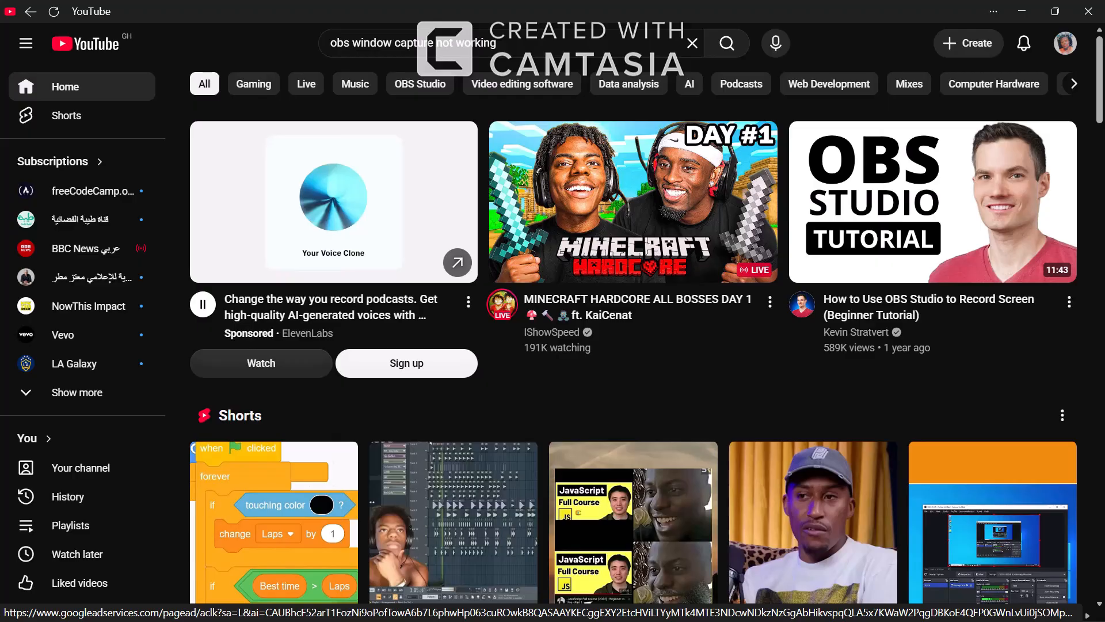
Choose Create > Upload video, then Create again in YouTube Studio to show the Upload videos dialog
left_click(969, 52)
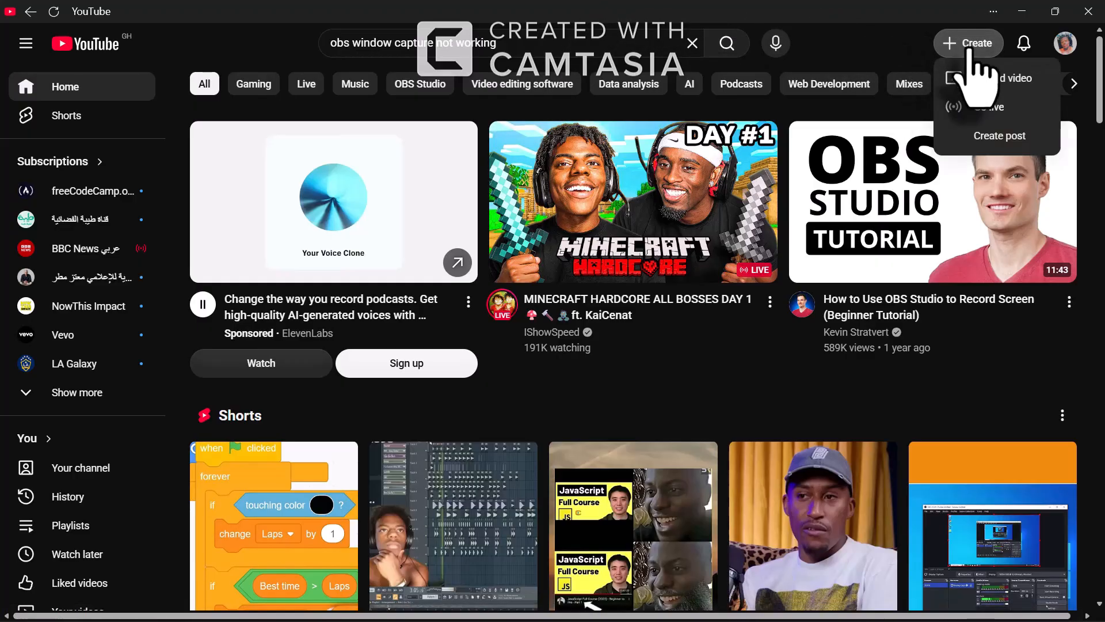
left_click(993, 78)
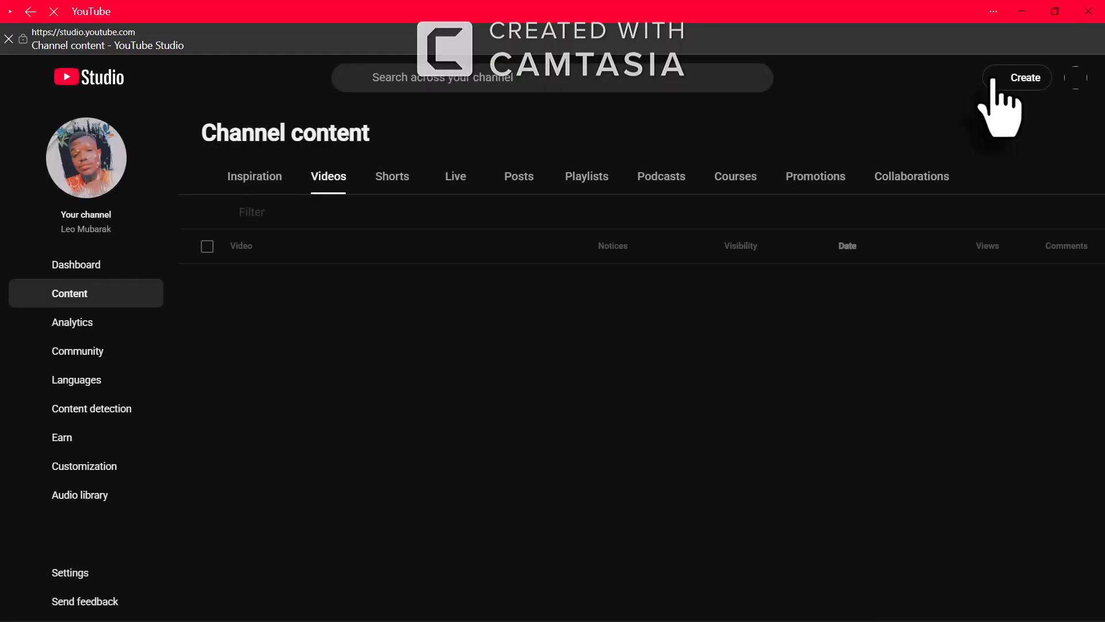
left_click(992, 80)
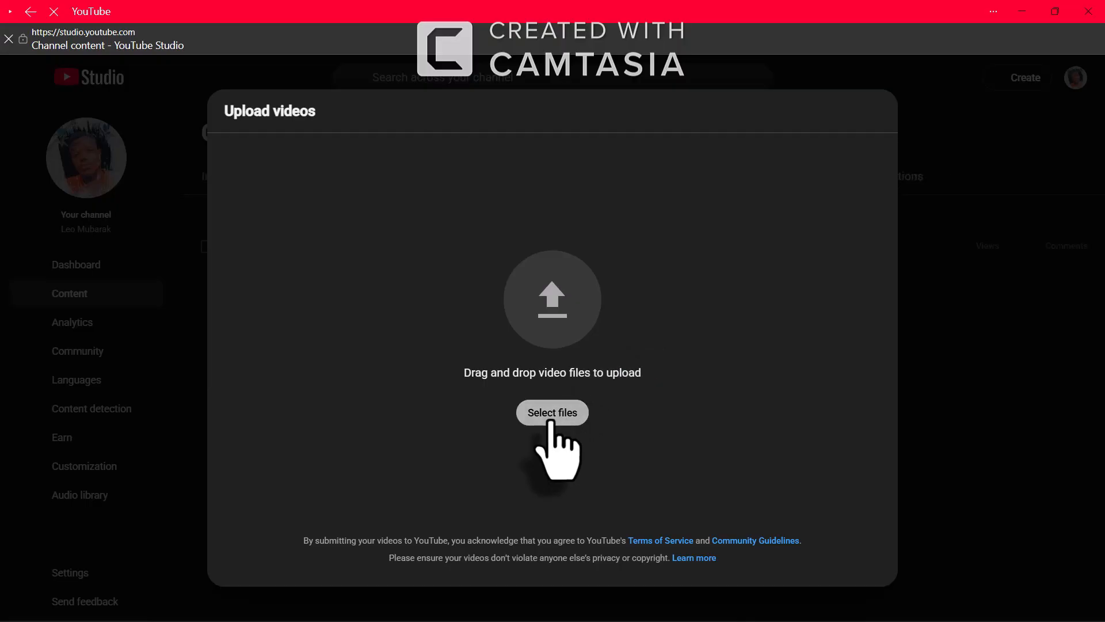
Choose the intro MP4 from Desktop > Application of IT Assignment > intro for upload
left_click(550, 422)
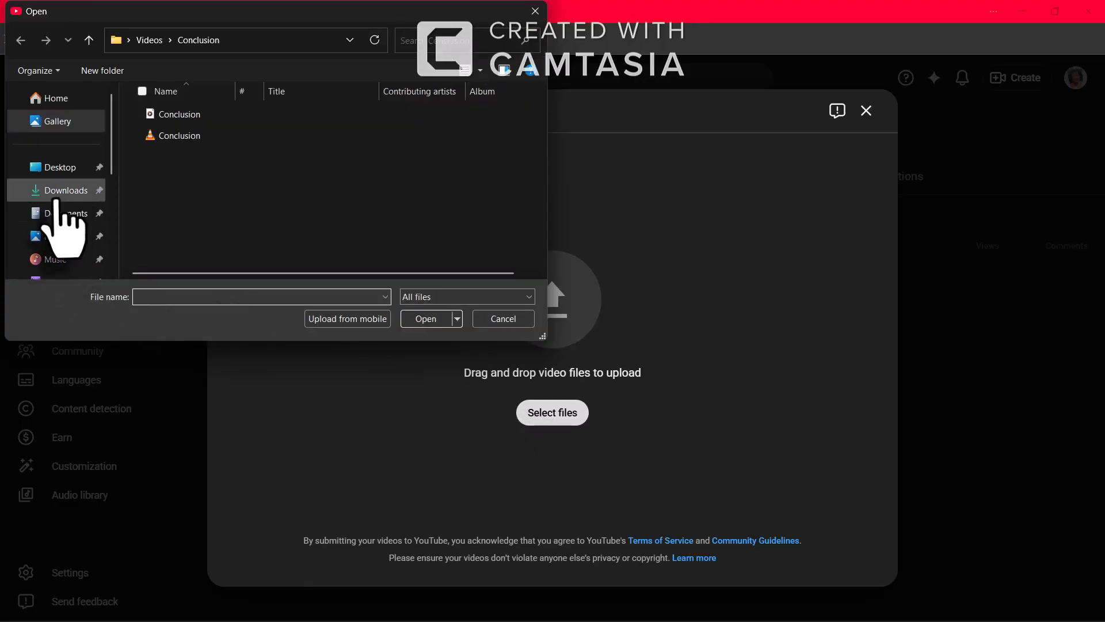
left_click(56, 170)
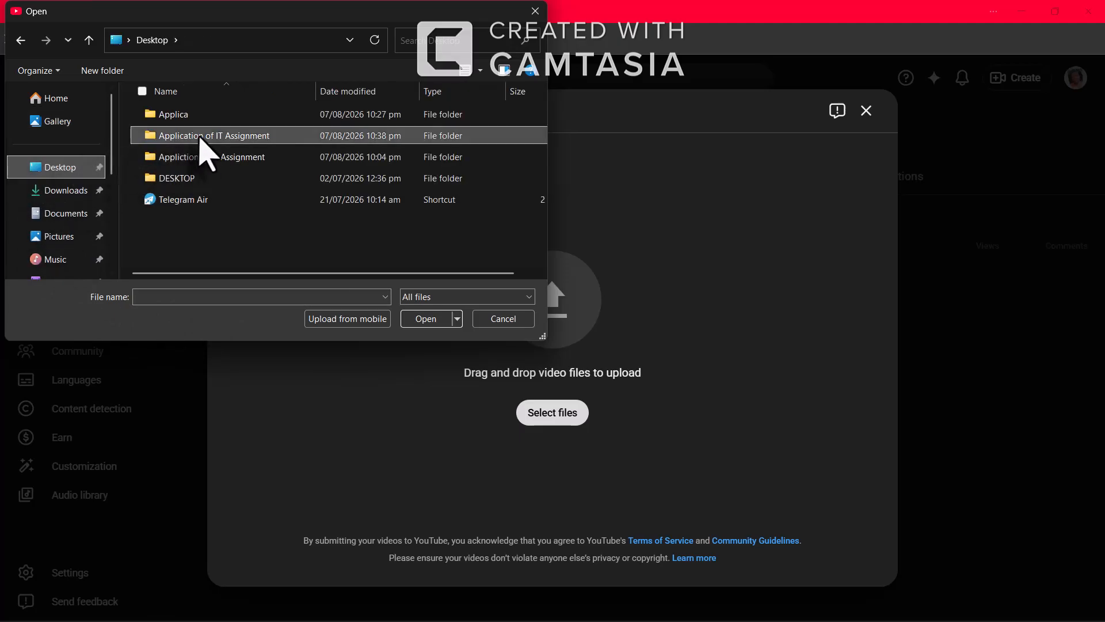
double_click(199, 137)
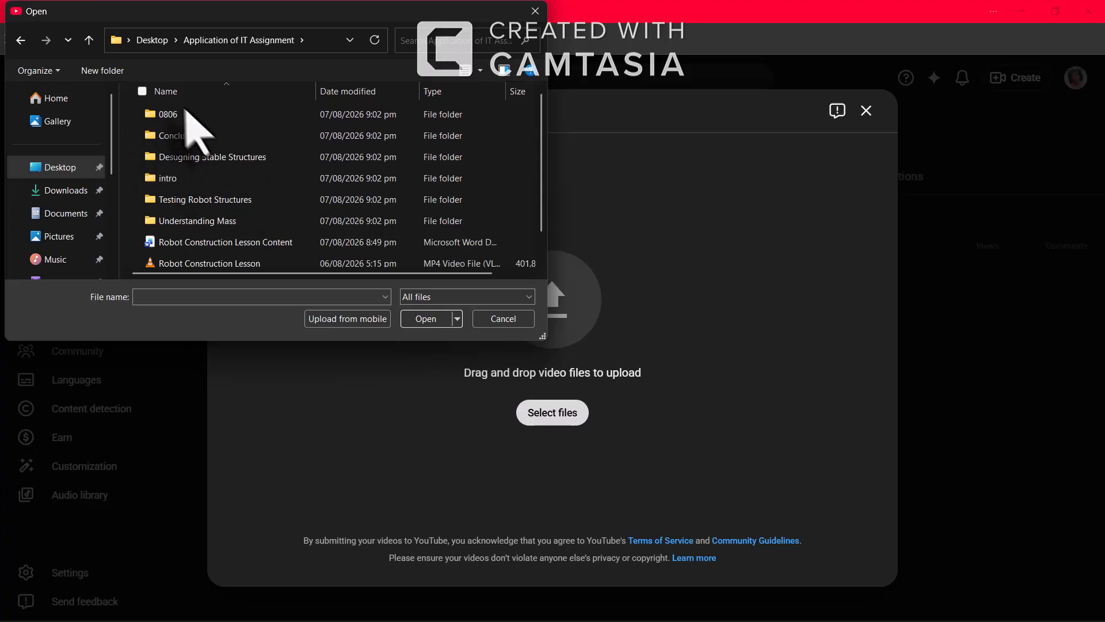
left_click(209, 178)
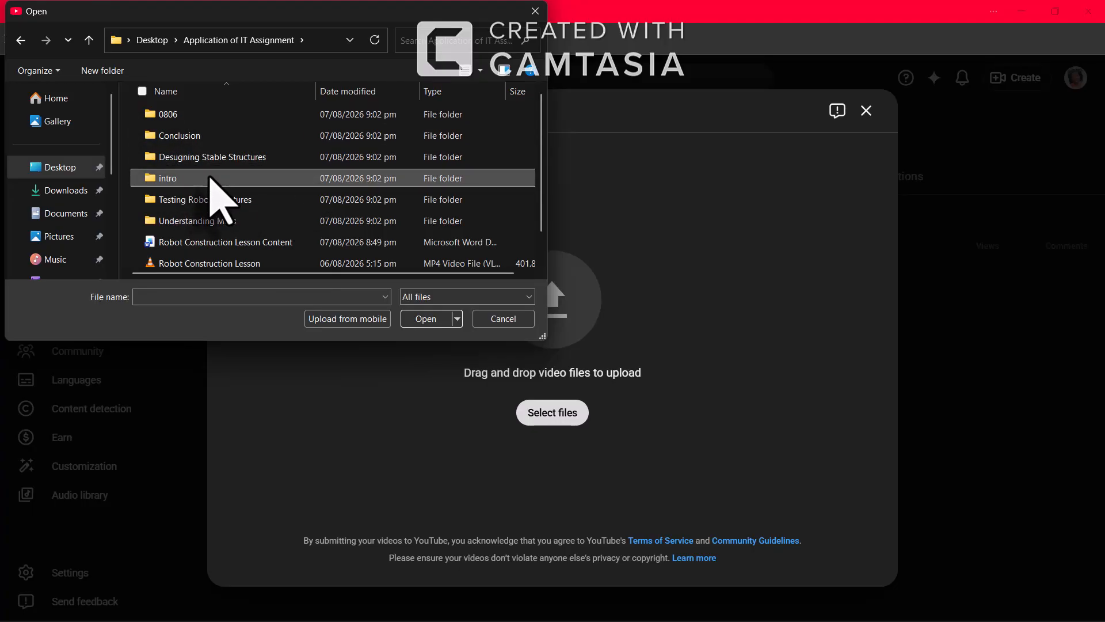
double_click(208, 178)
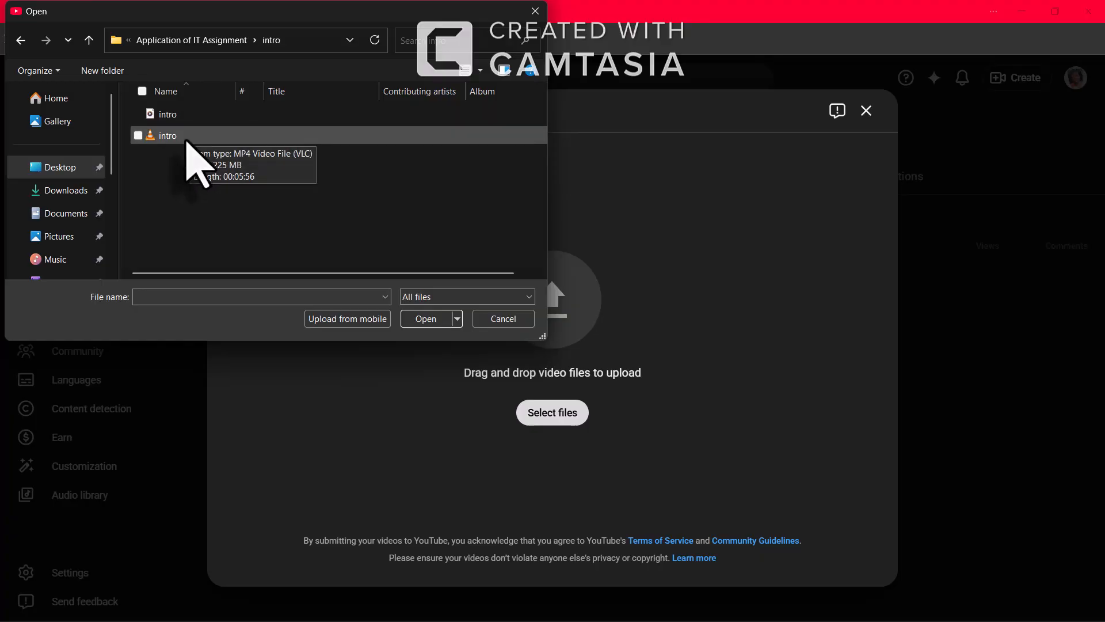
left_click(185, 141)
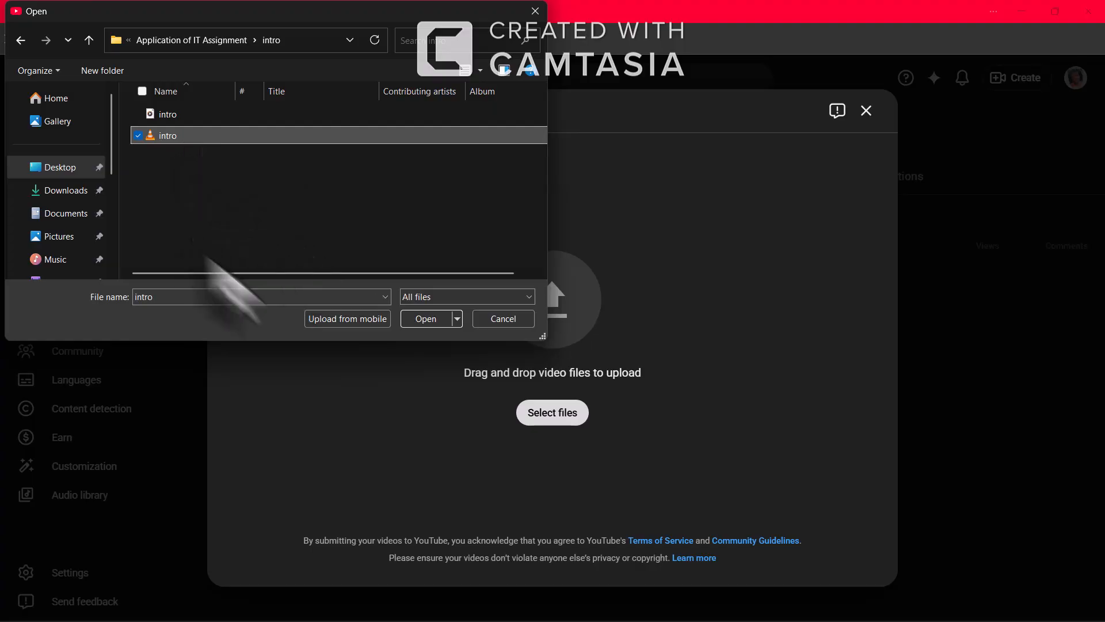
left_click(431, 327)
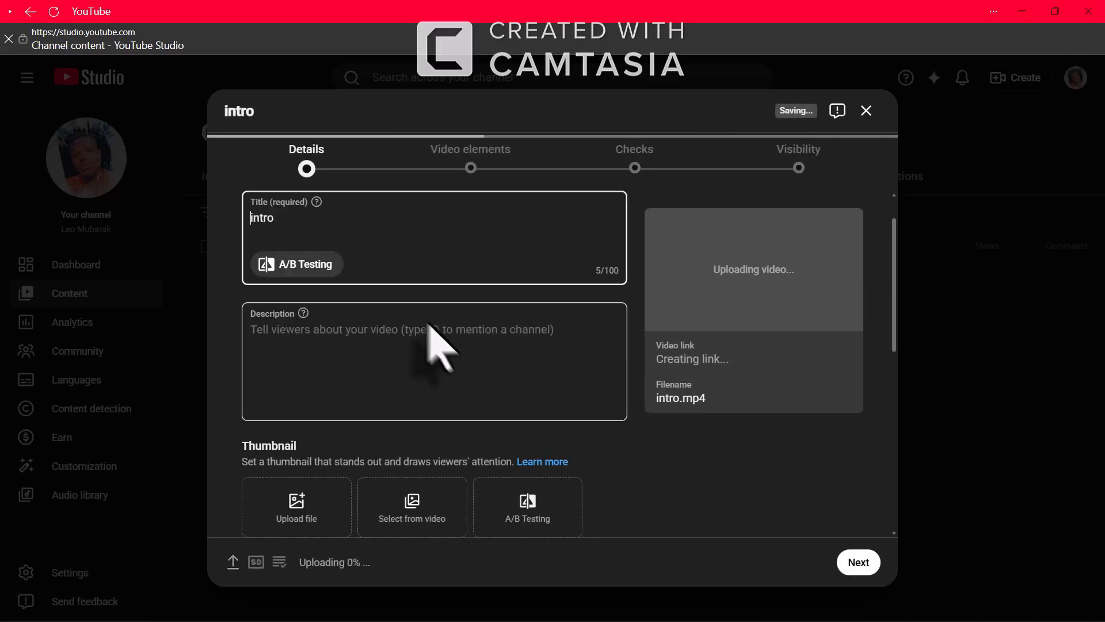
Replace the upload title 'intro' with 'Robot construction Lesson'
left_click(278, 217)
double_click(250, 216)
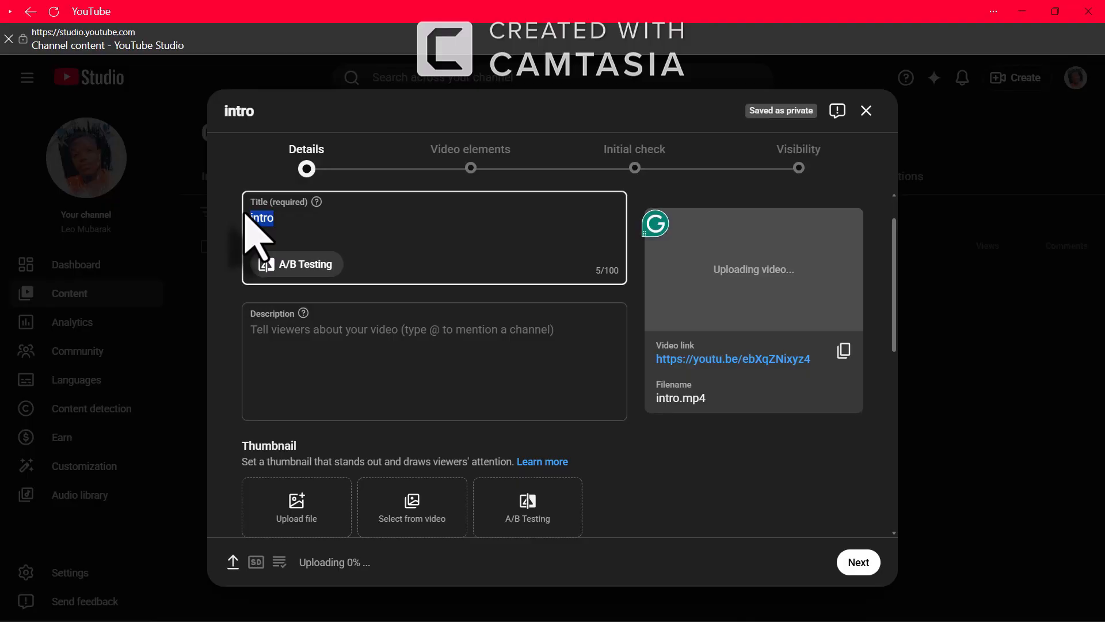
type("Robot")
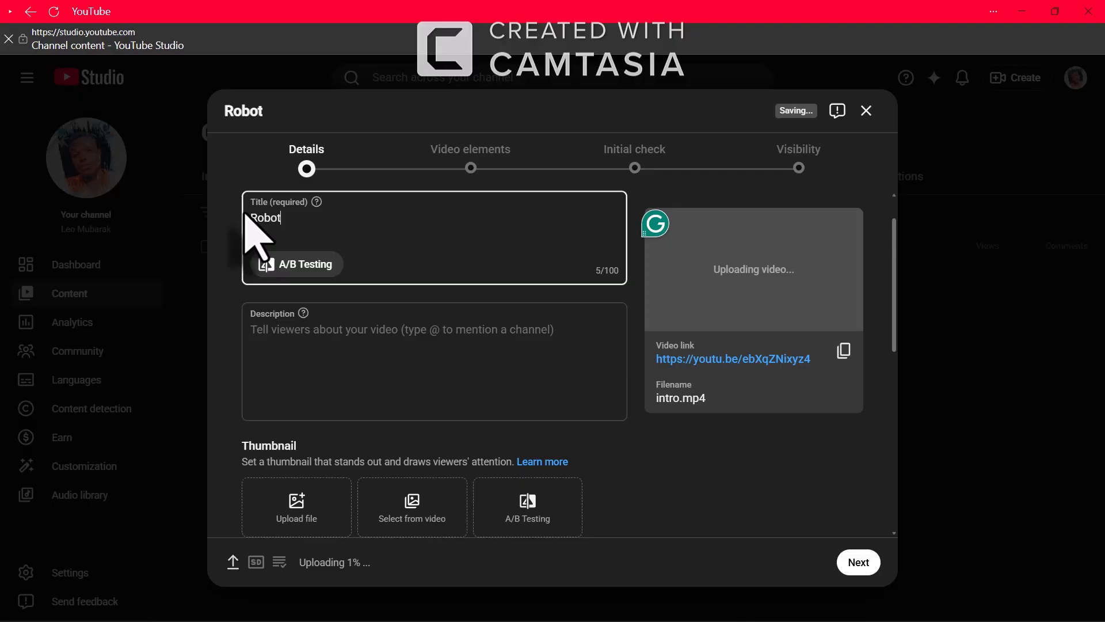
type(" constr")
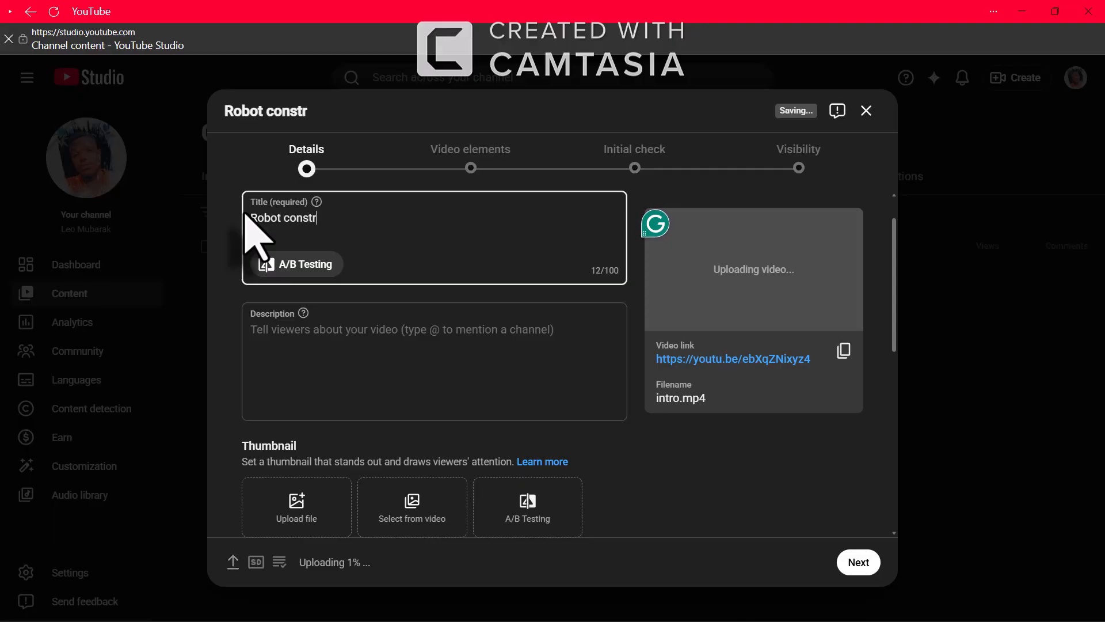
type("uction ")
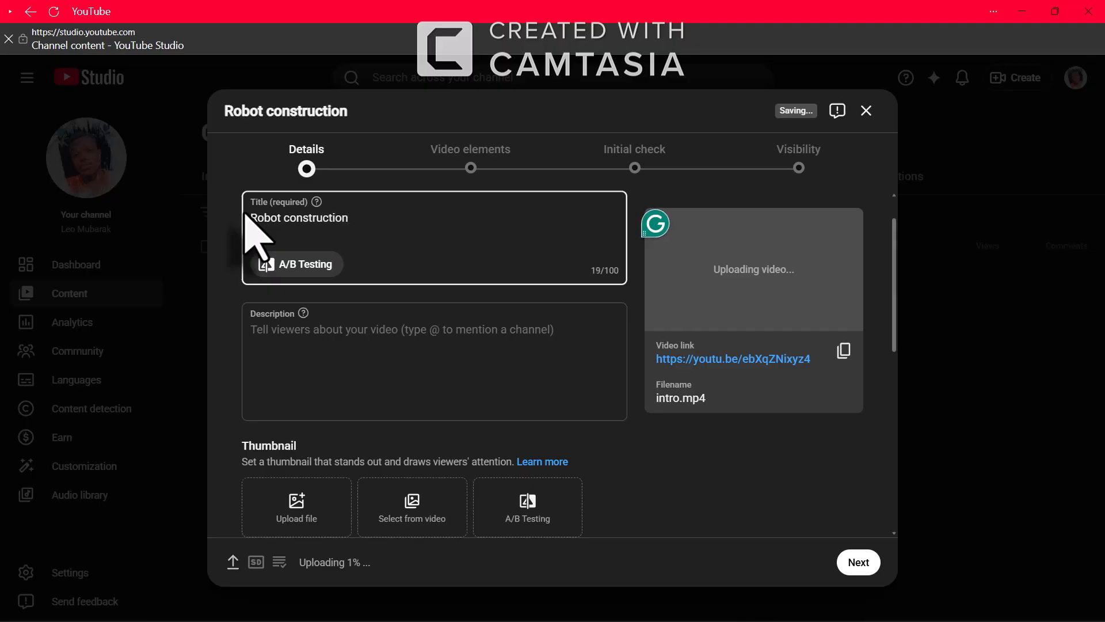
type("Lesson")
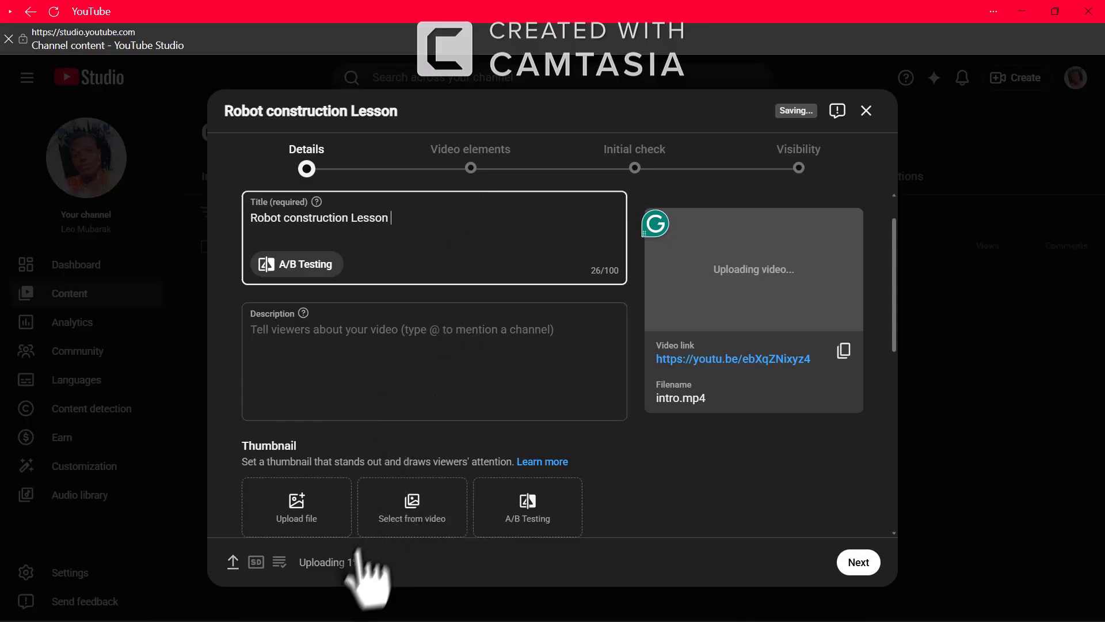
left_click_drag(367, 563, 264, 567)
left_click(388, 564)
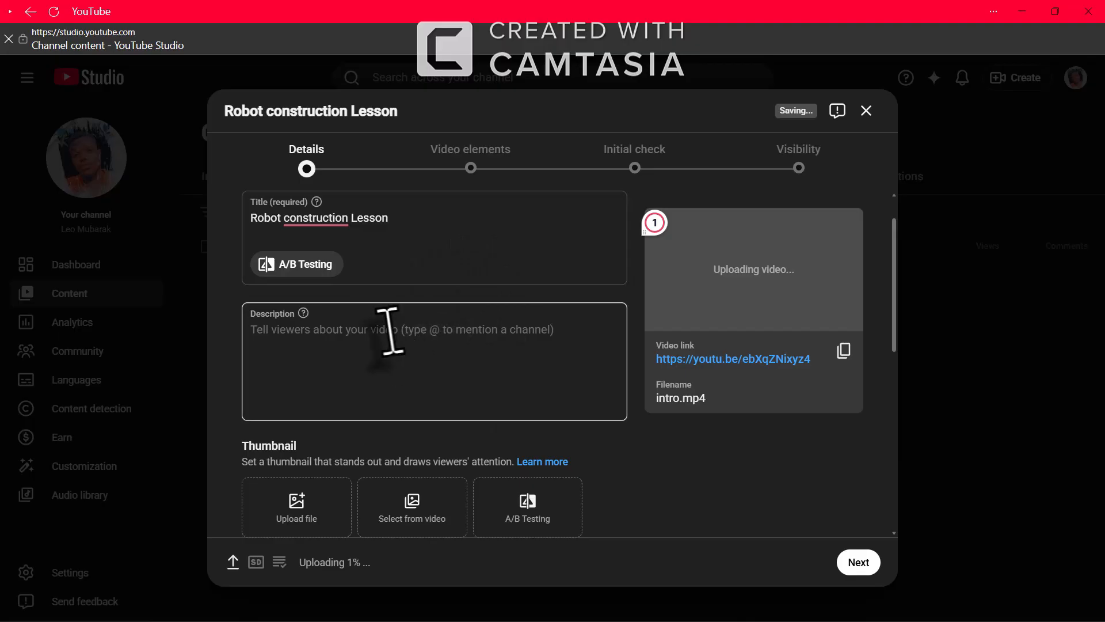
Set the audience to 'No, it's not made for kids' and continue to video elements
scroll(486, 392, "down", 3)
scroll(486, 392, "down", 4)
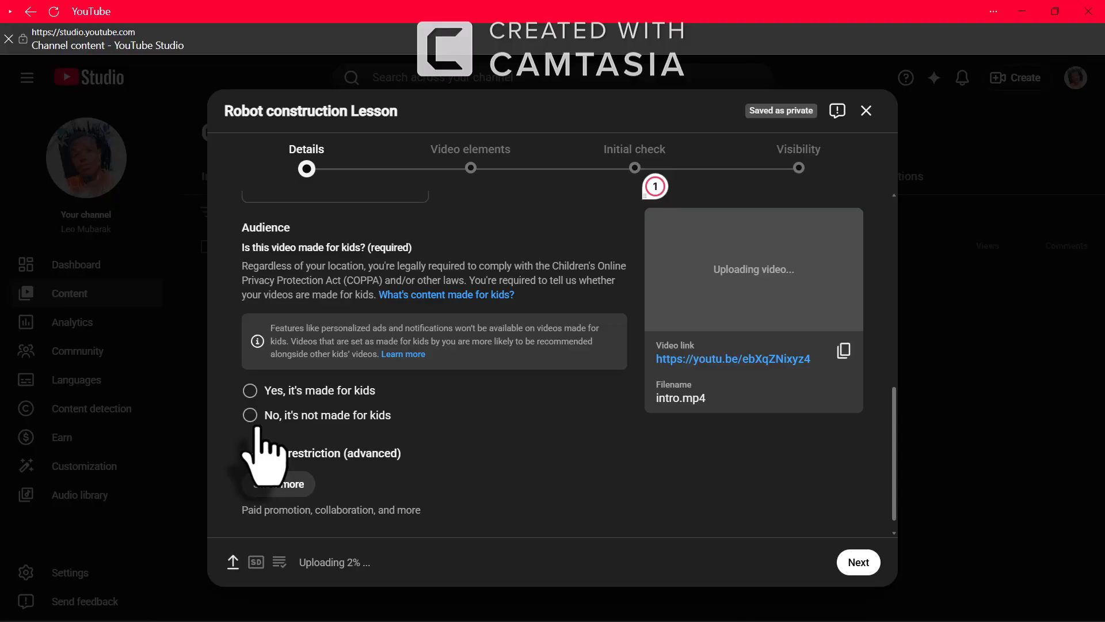
left_click(249, 391)
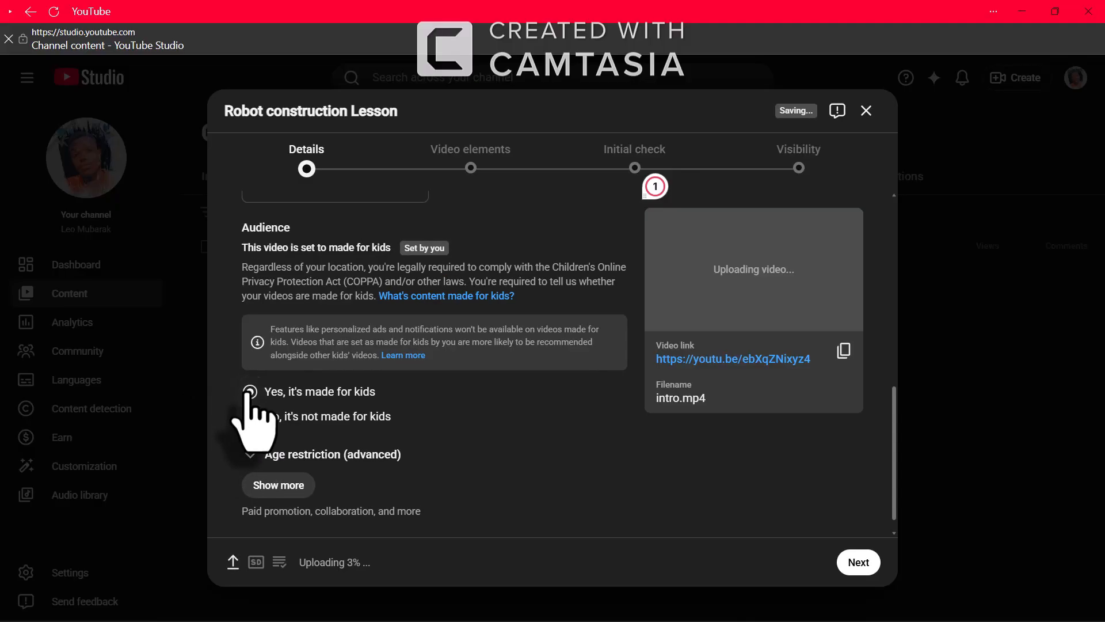
left_click(253, 419)
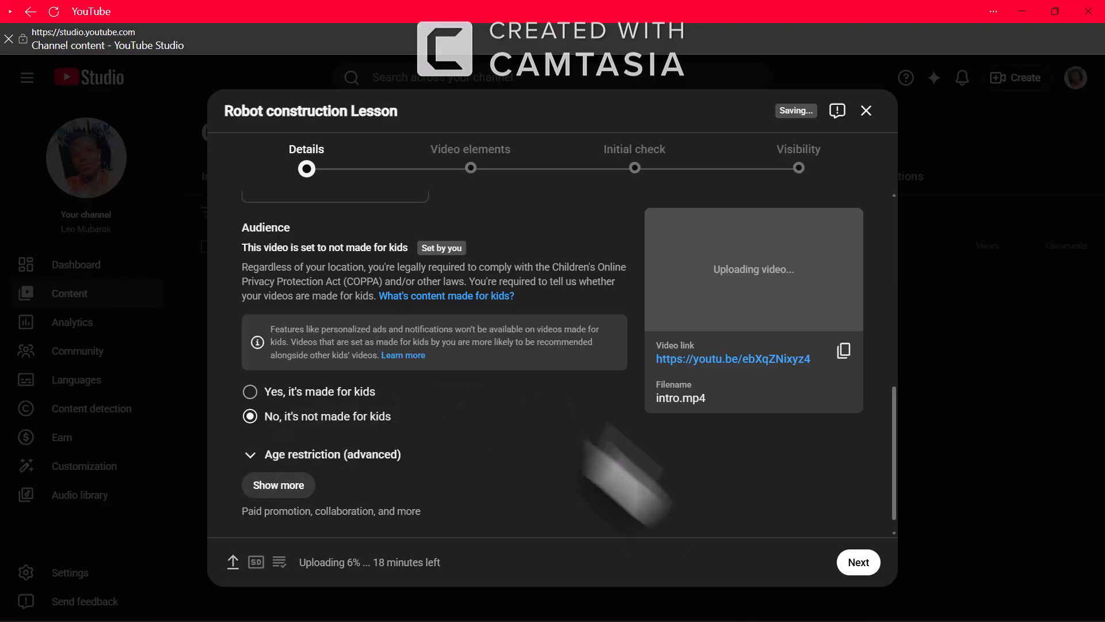
left_click(861, 563)
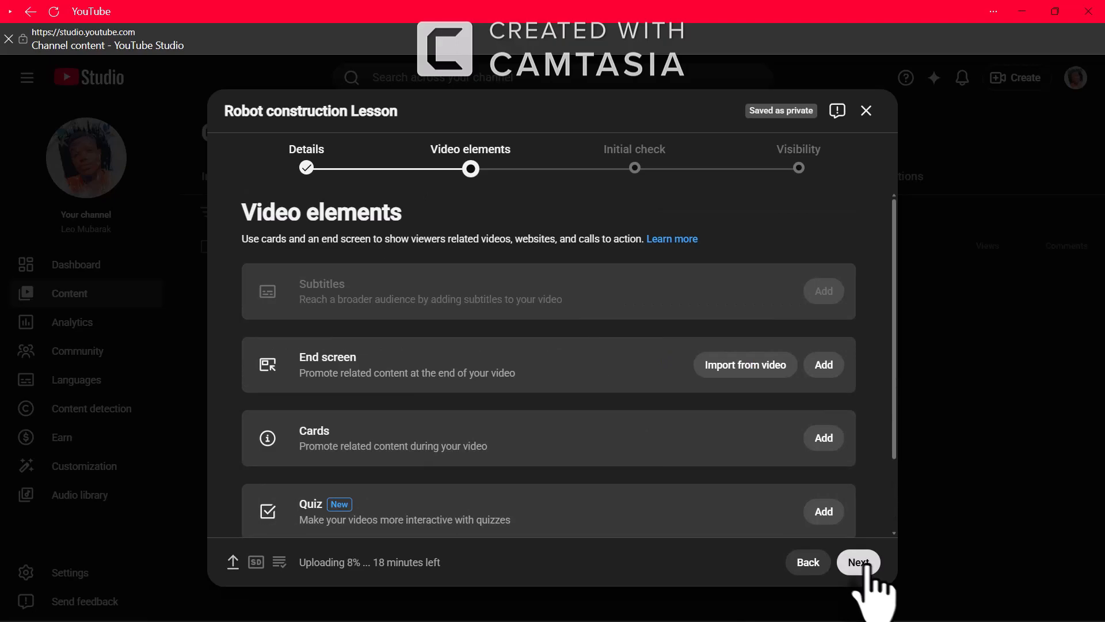
Advance to the Visibility step and, after trying Private and Public, choose Unlisted
left_click(853, 559)
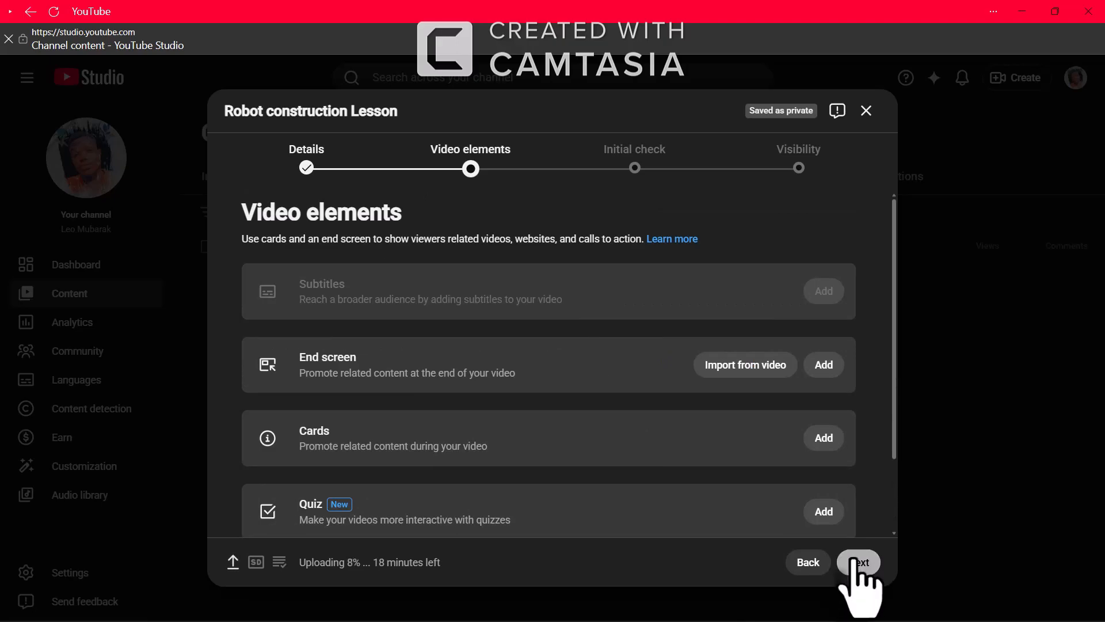
left_click(854, 560)
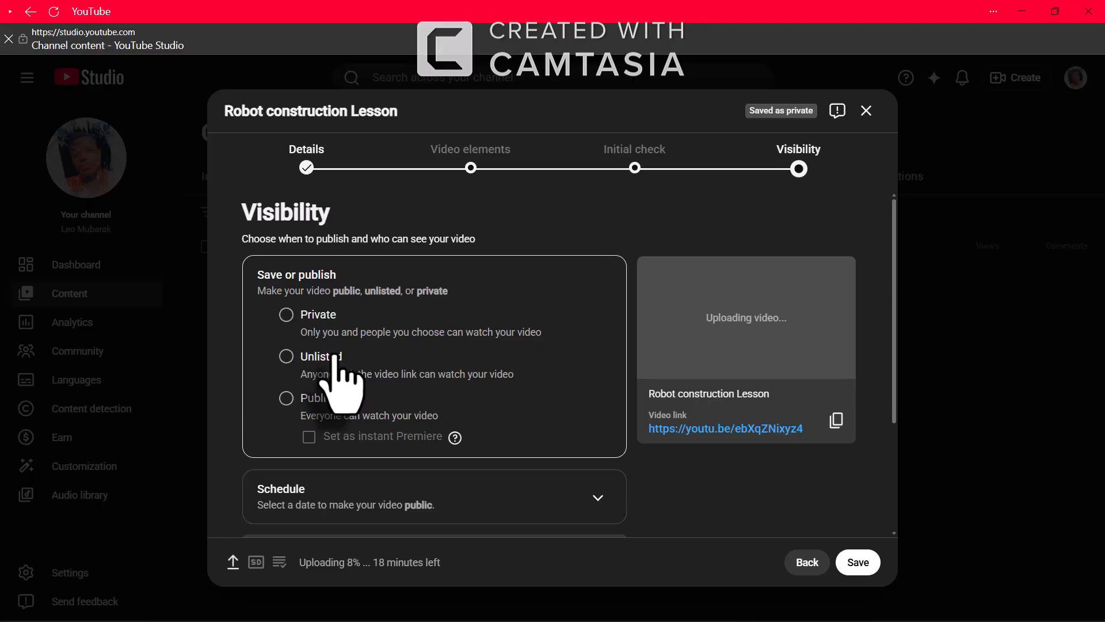
left_click(286, 315)
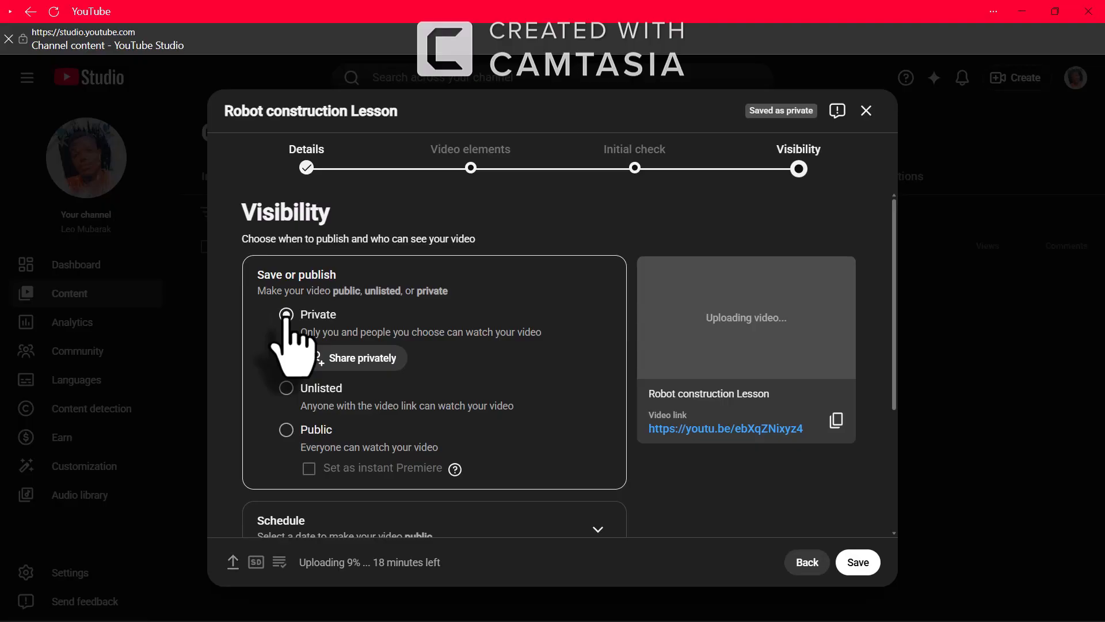
left_click(286, 387)
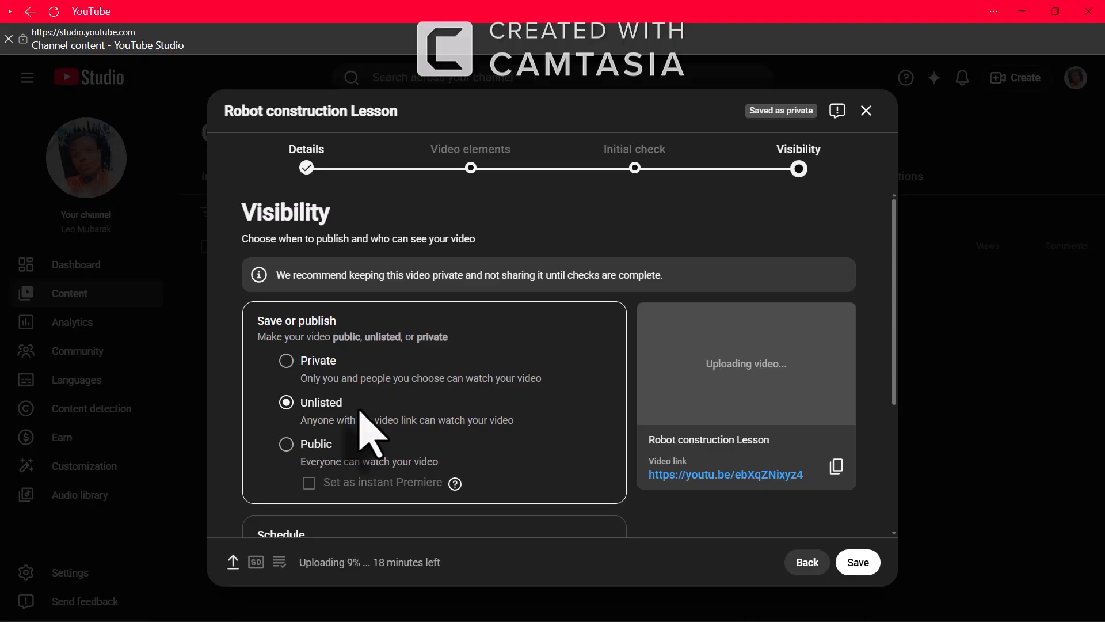
left_click(291, 454)
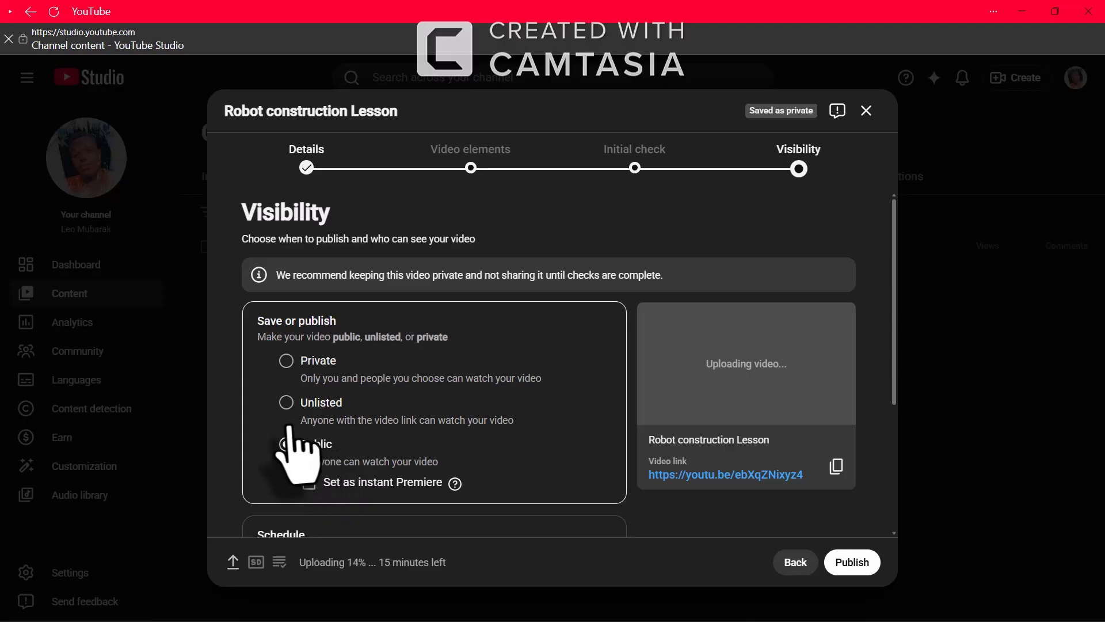
left_click(286, 403)
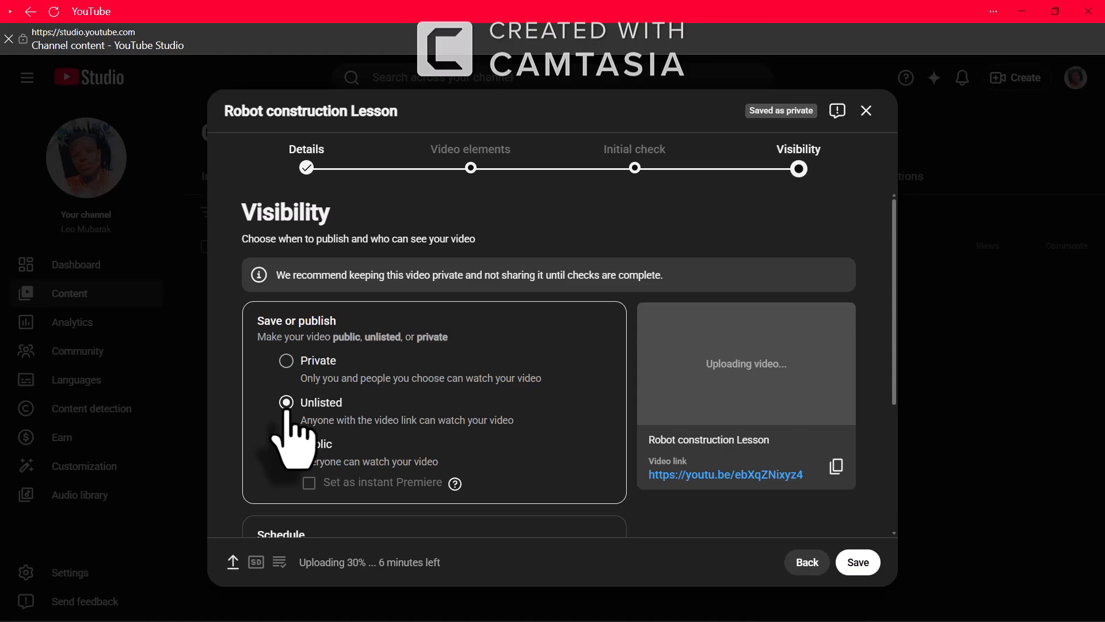
Save the Unlisted setting, dismiss the still-checking warning, go back, and close the upload window
left_click(858, 562)
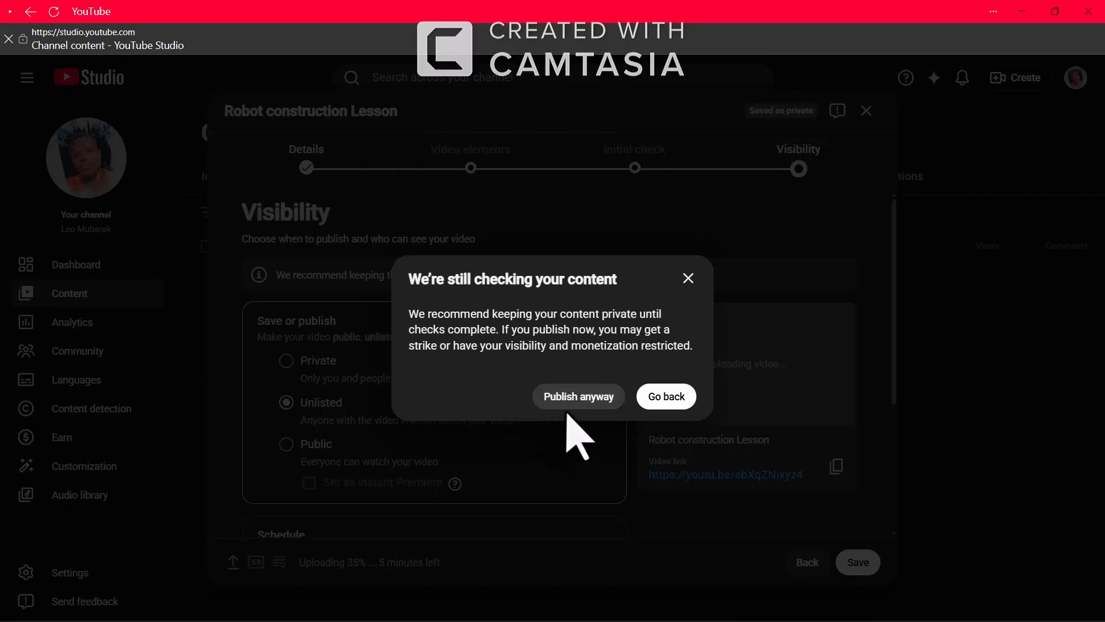
left_click(686, 277)
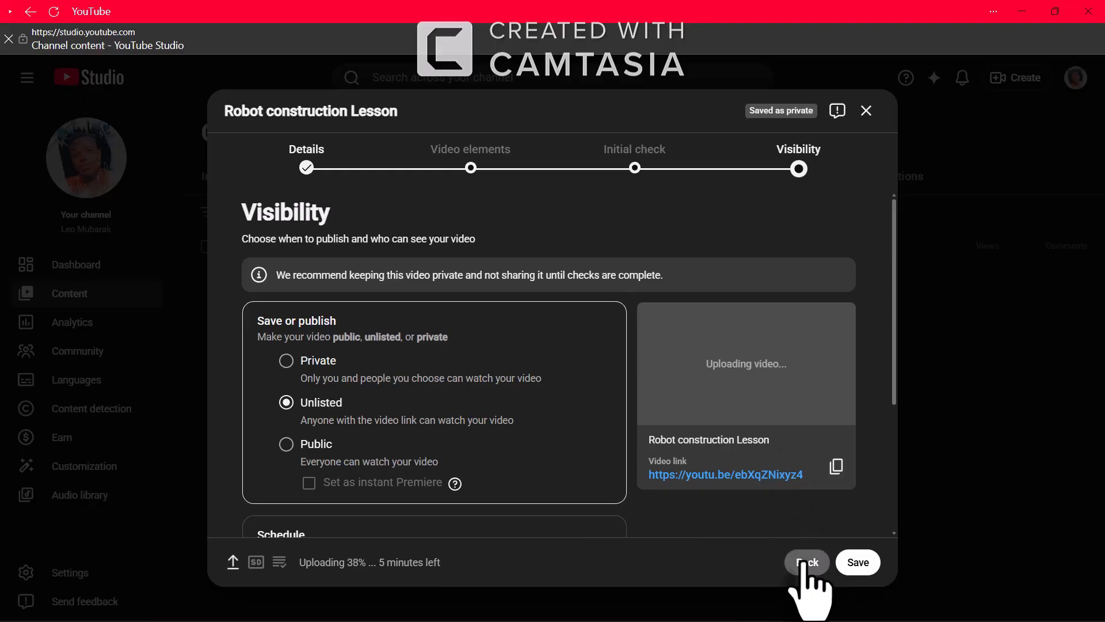
left_click(803, 563)
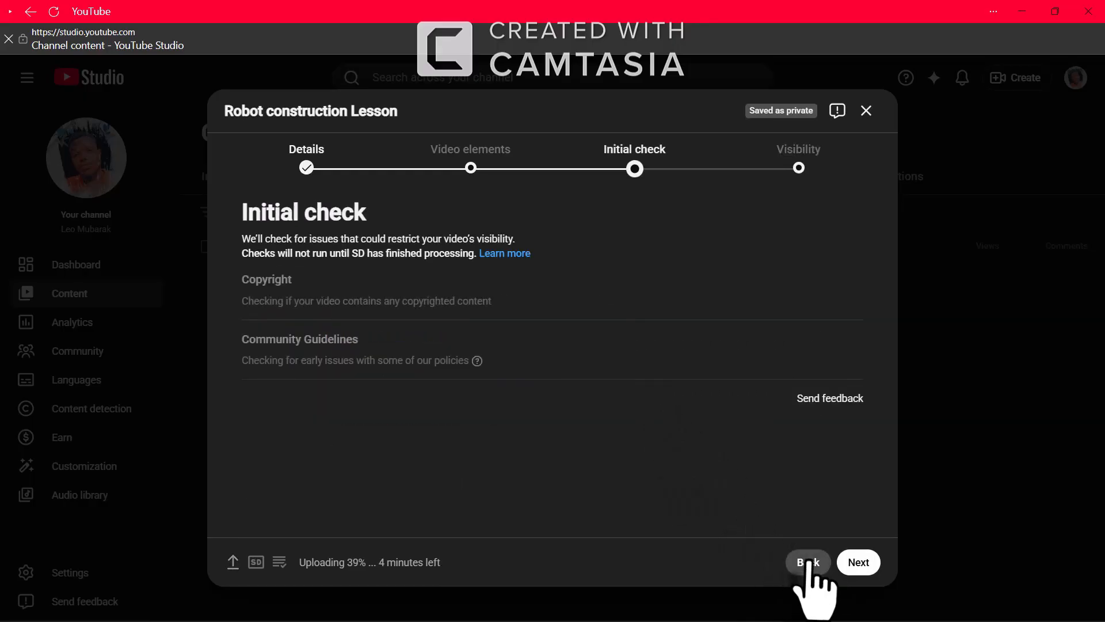
left_click(866, 111)
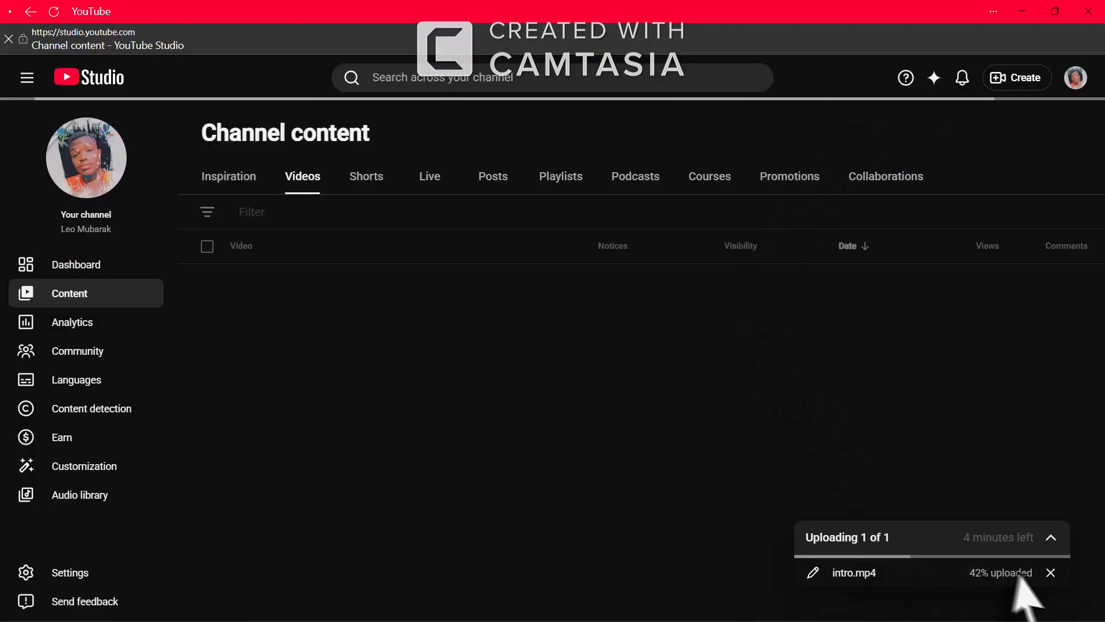
Cancel the intro.mp4 upload and scroll through the Channel content Videos list
left_click(1050, 572)
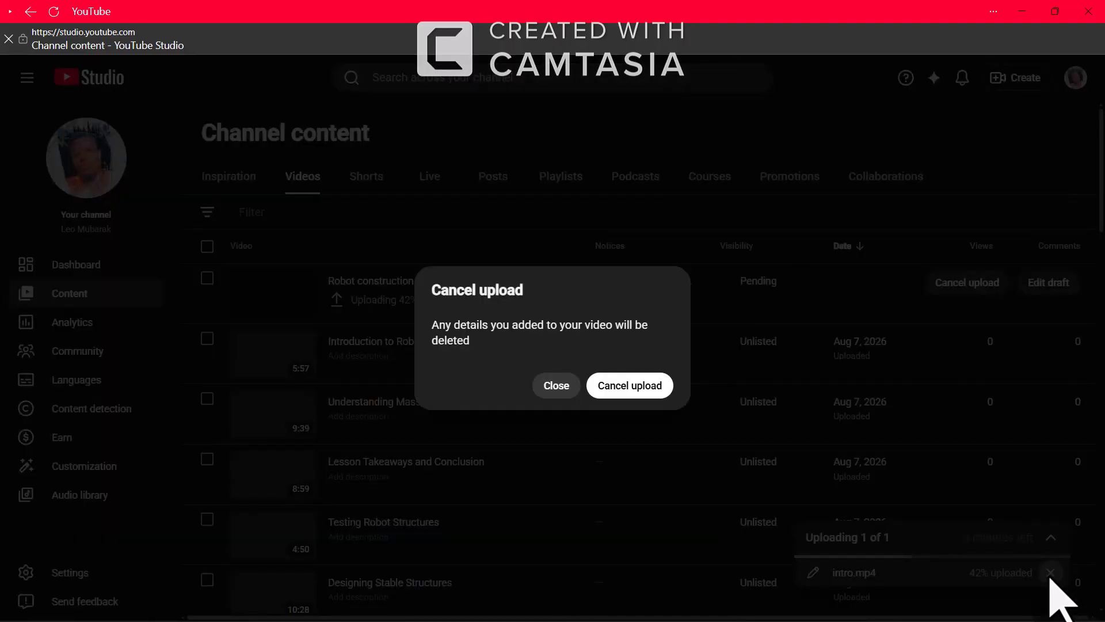
left_click(626, 393)
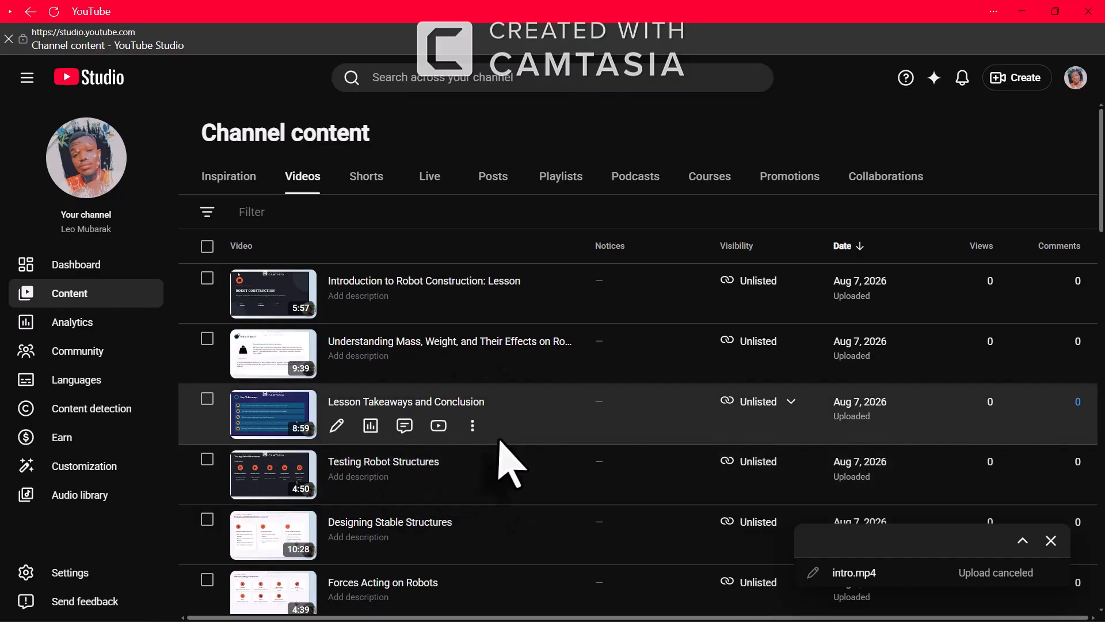
scroll(510, 457, "down", 2)
scroll(510, 457, "down", 2)
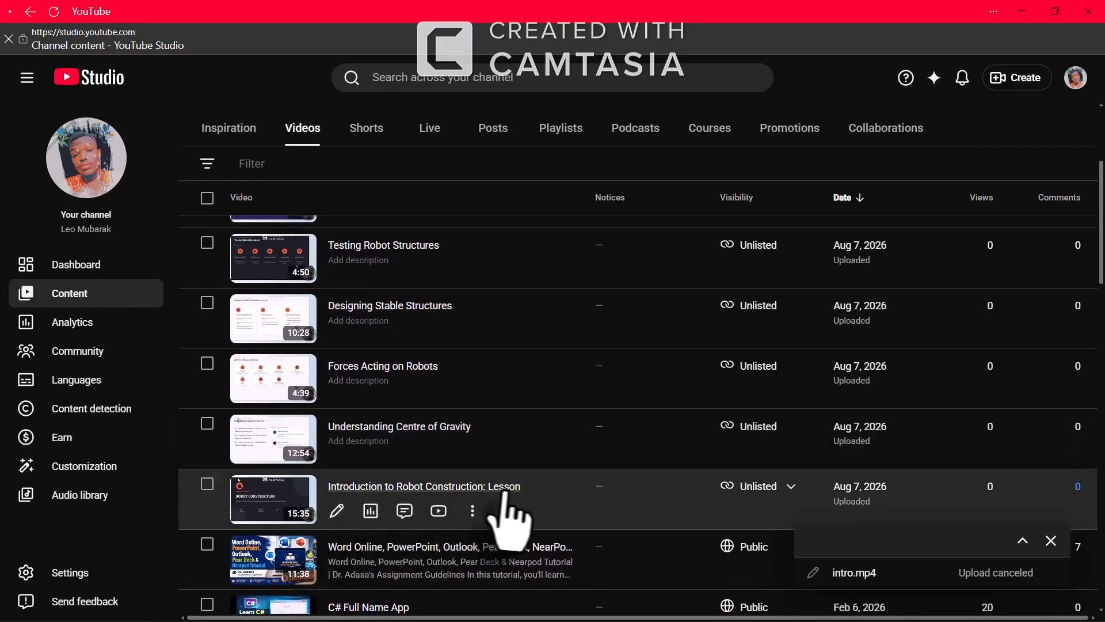
mouse_move(754, 491)
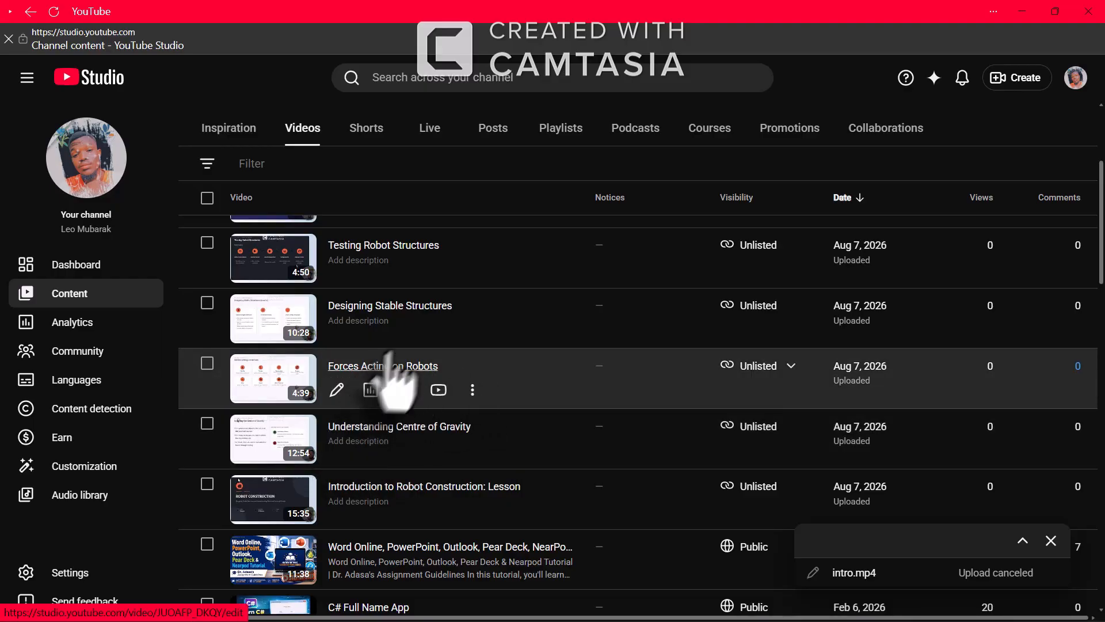
scroll(390, 333, "up", 1)
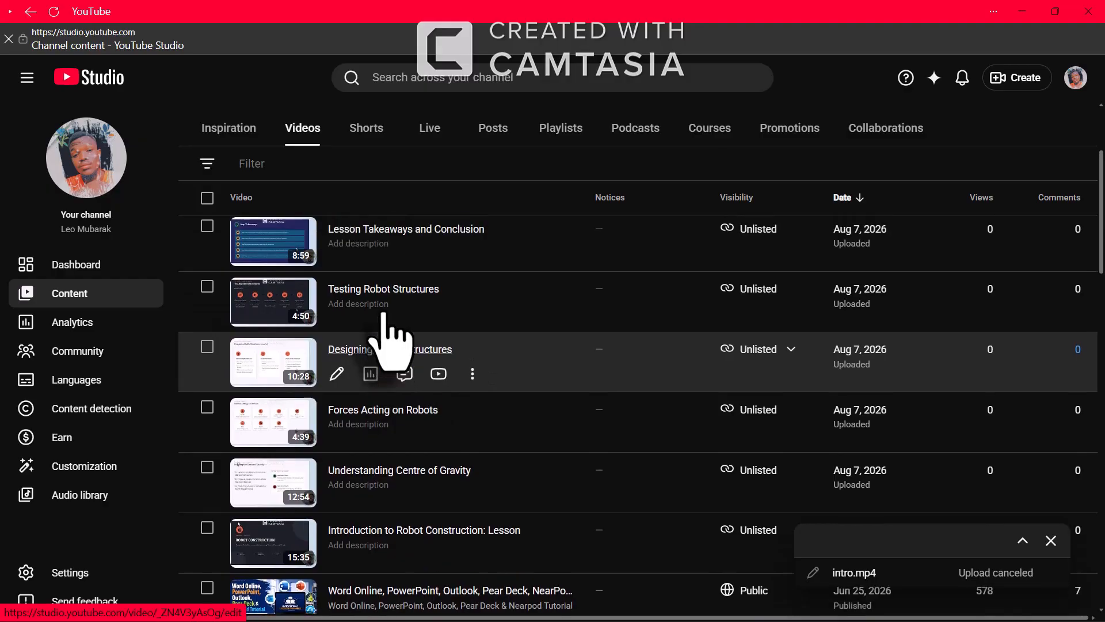
scroll(373, 293, "up", 1)
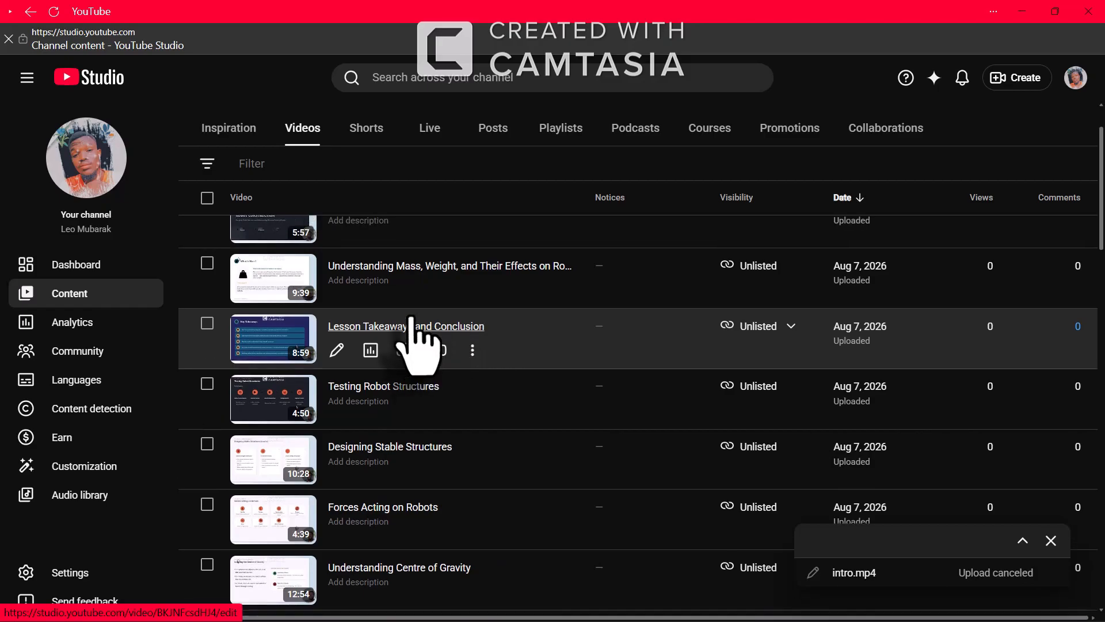
scroll(409, 328, "up", 2)
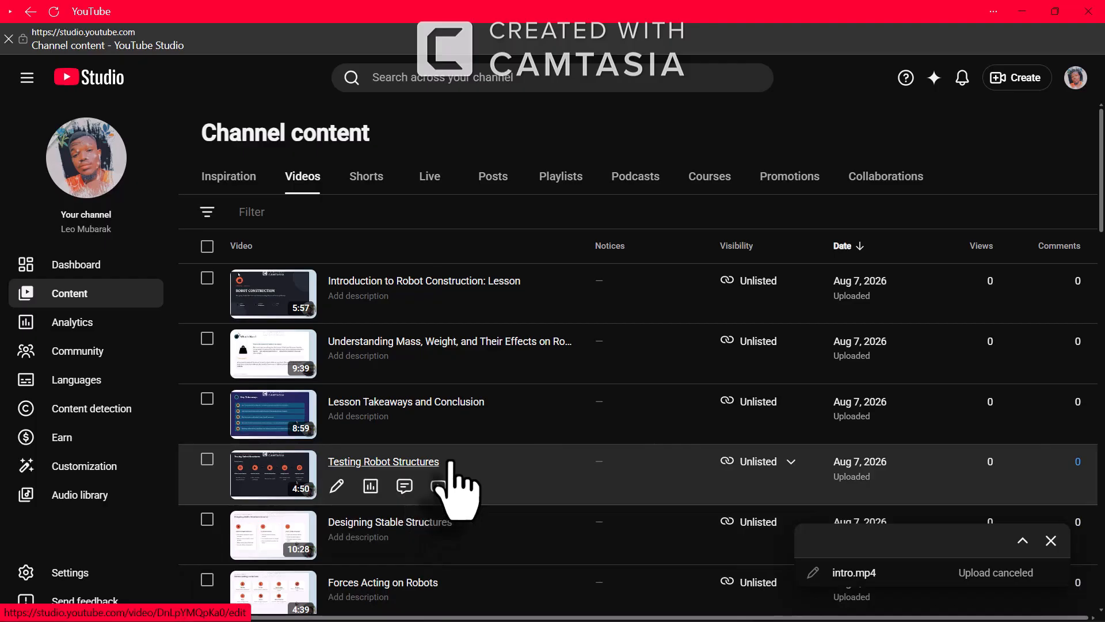
scroll(454, 492, "down", 1)
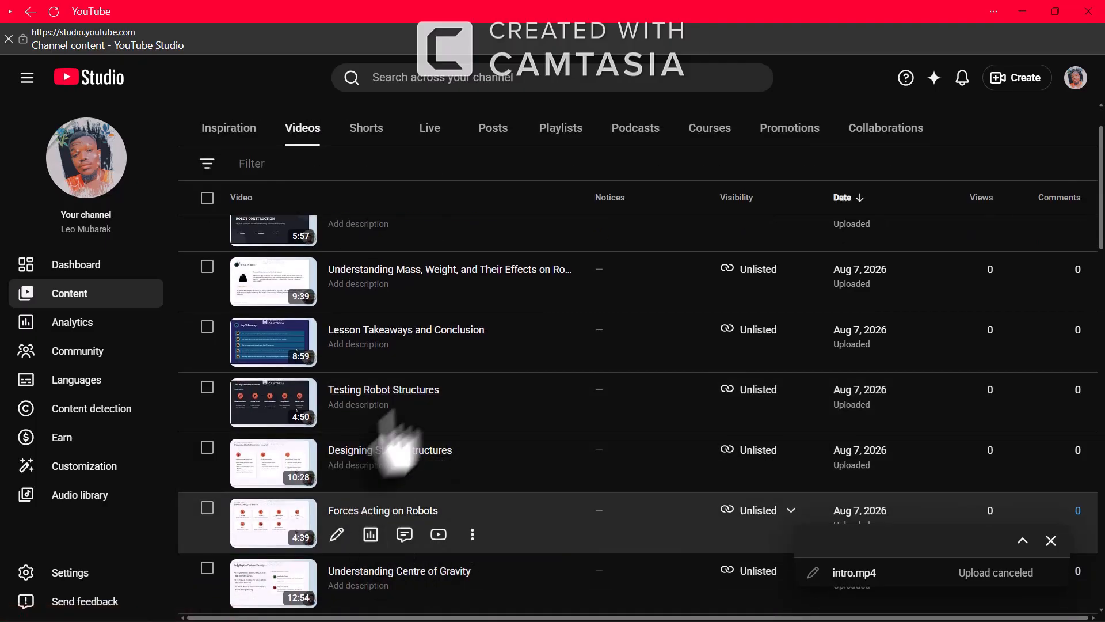
scroll(461, 556, "down", 1)
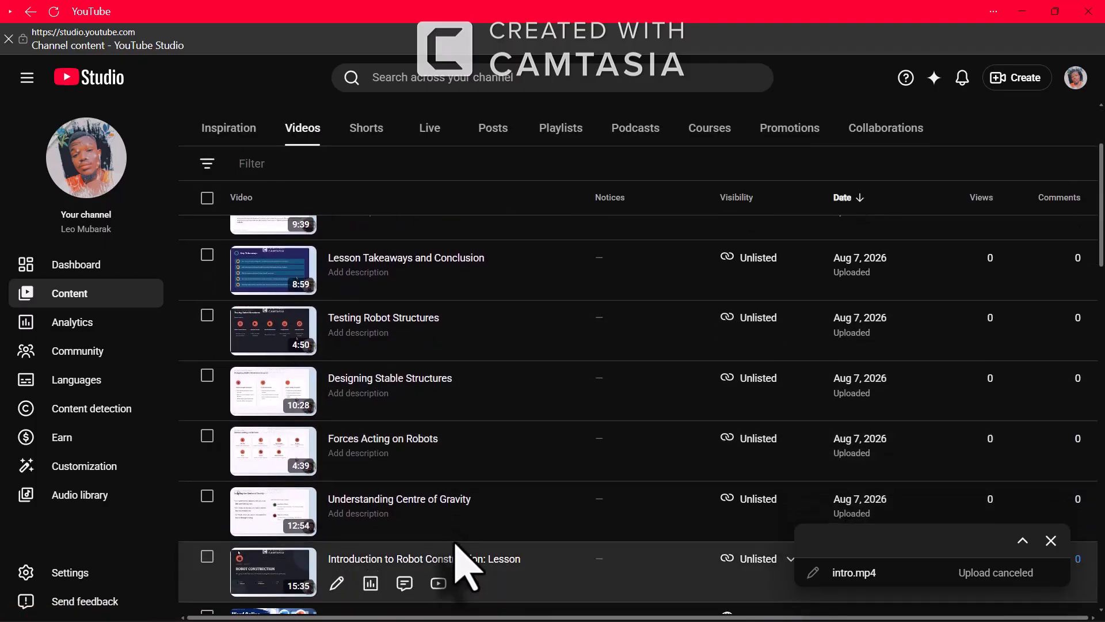
Start a new upload via Create > Upload videos and pick Understanding Mass.mp4 from Application of IT Assignment
left_click(1007, 79)
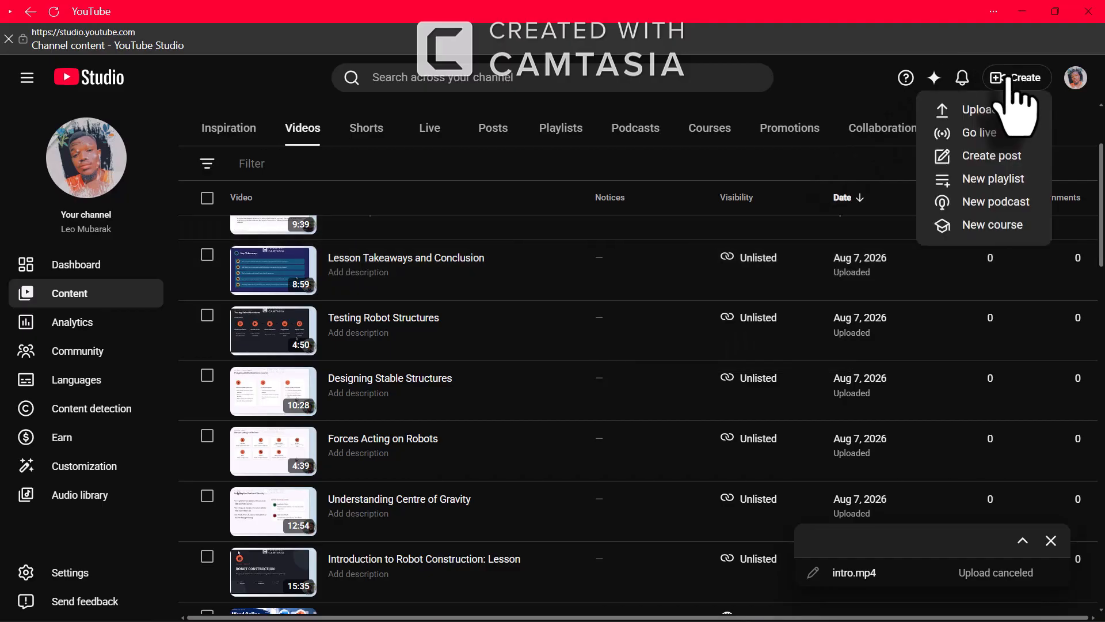
left_click(1004, 109)
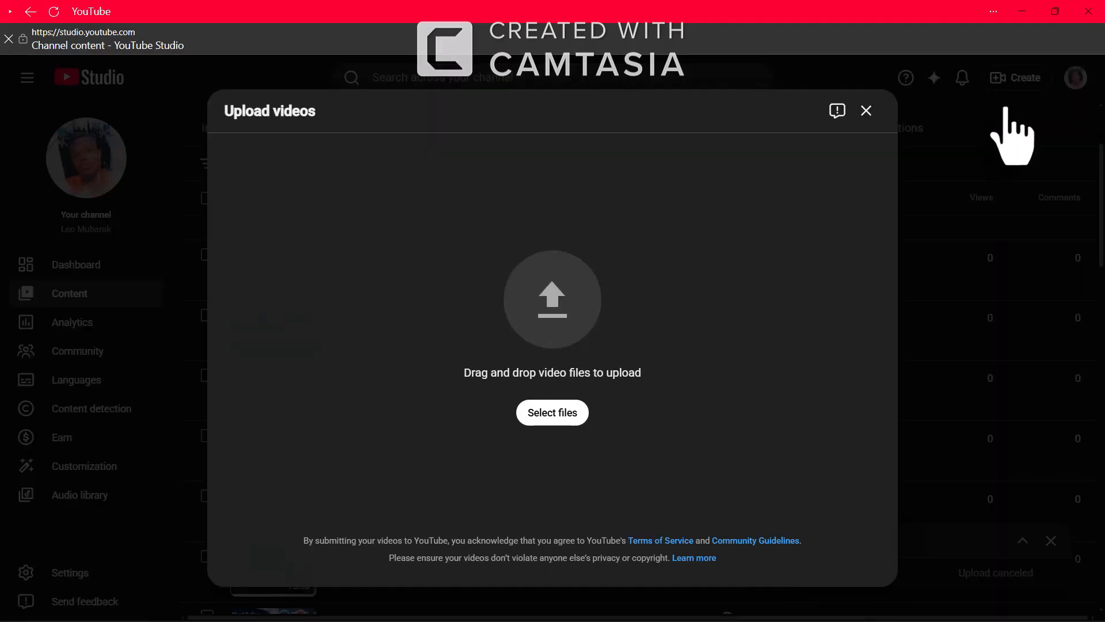
left_click(552, 412)
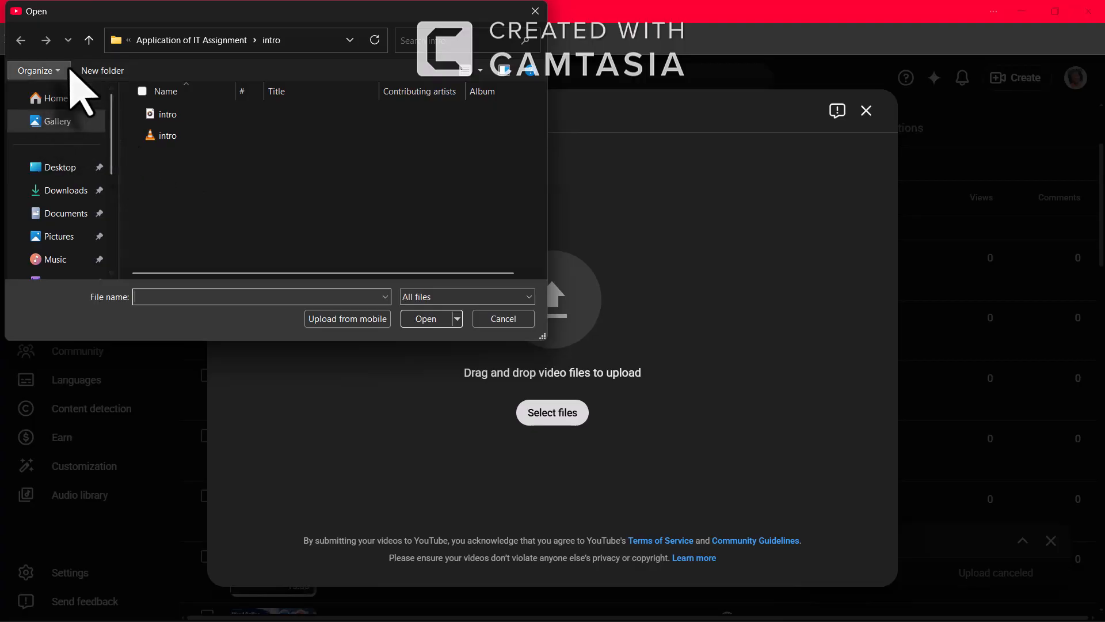
left_click(175, 42)
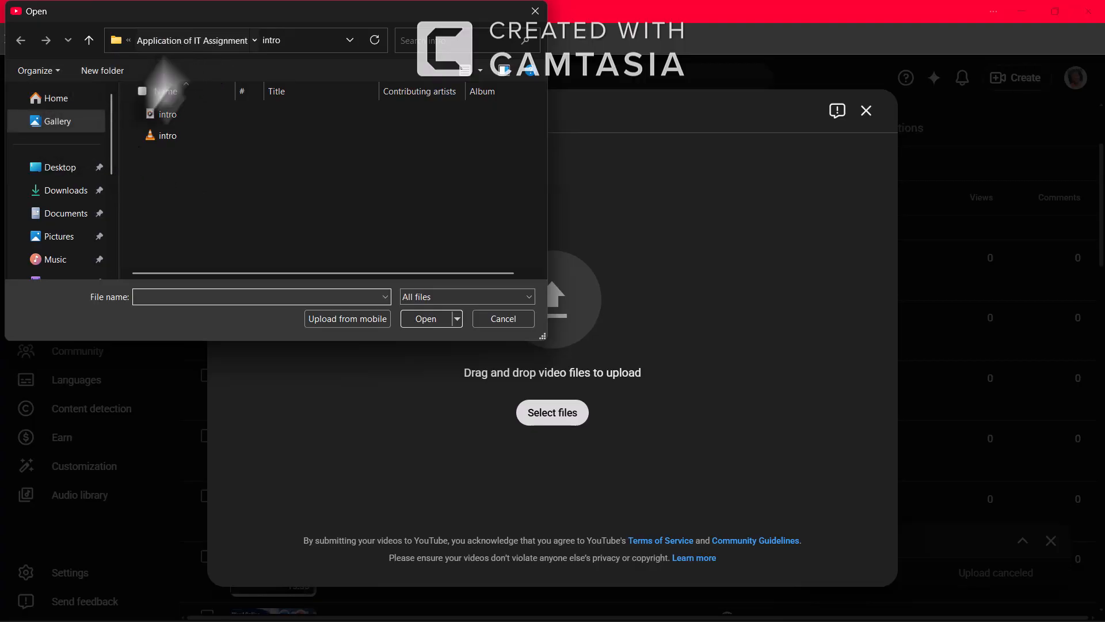
left_click(61, 168)
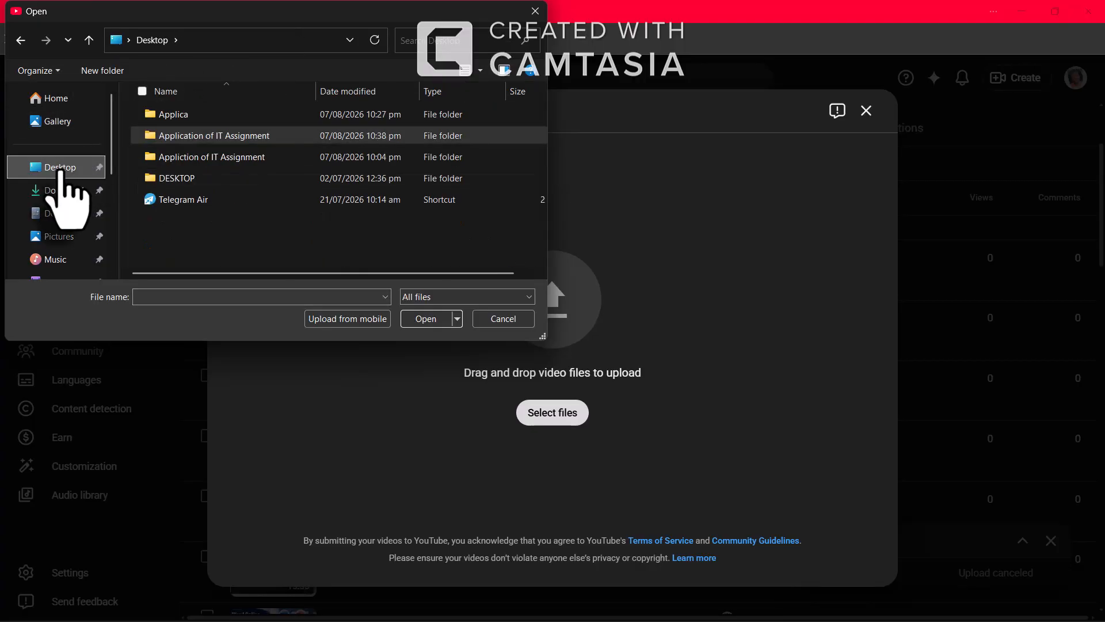
double_click(250, 140)
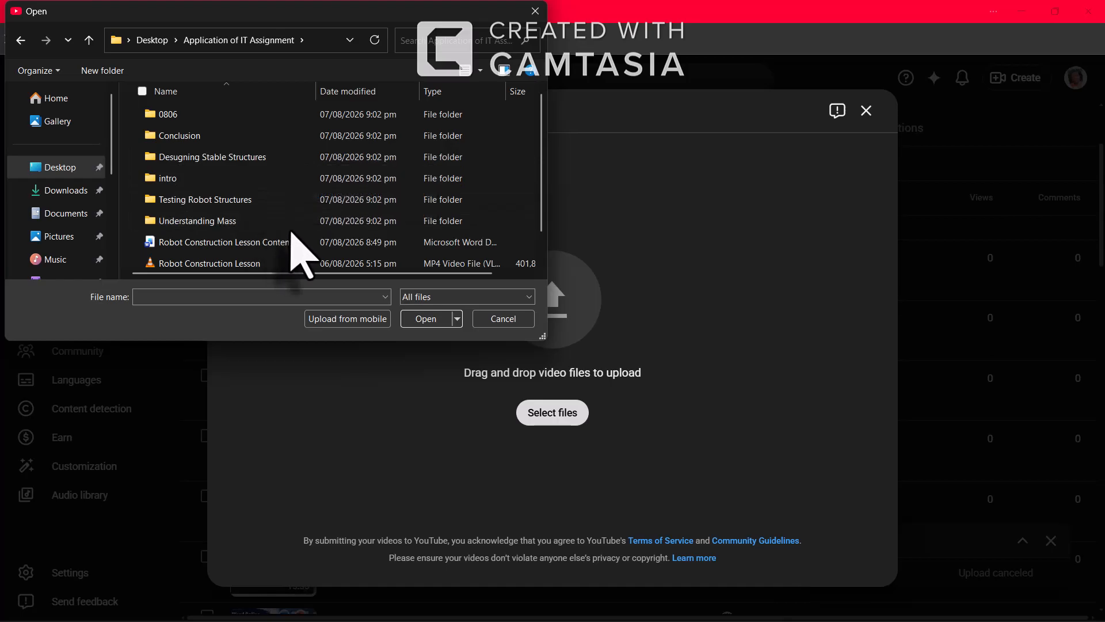
double_click(257, 224)
left_click(160, 137)
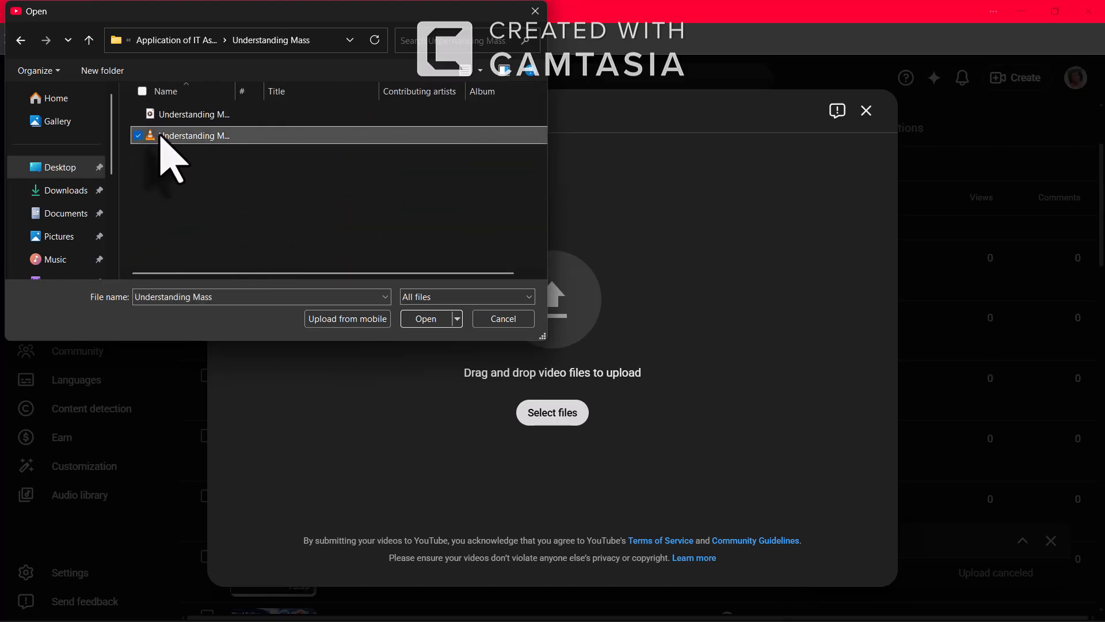
left_click(431, 322)
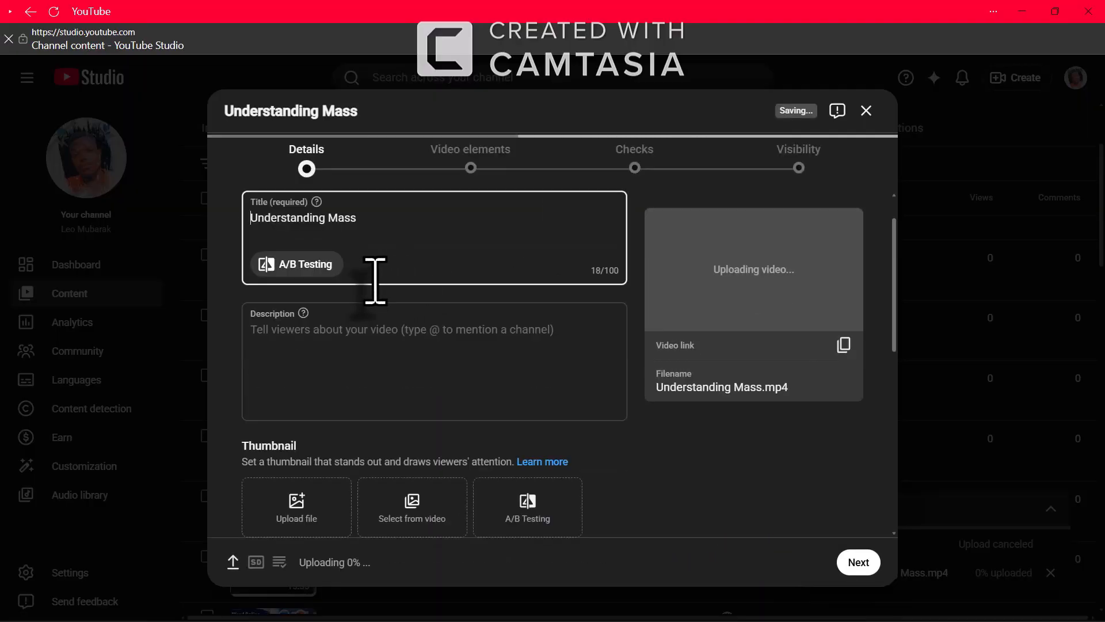
Mark Understanding Mass as not made for kids and advance to the Visibility step
scroll(520, 366, "down", 5)
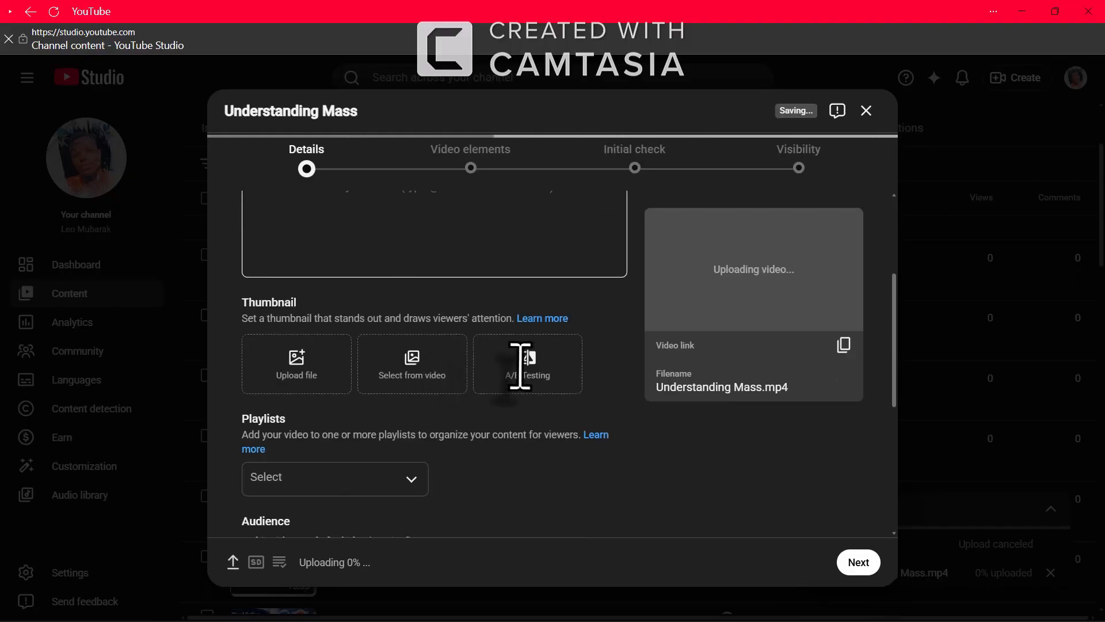
scroll(254, 518, "down", 1)
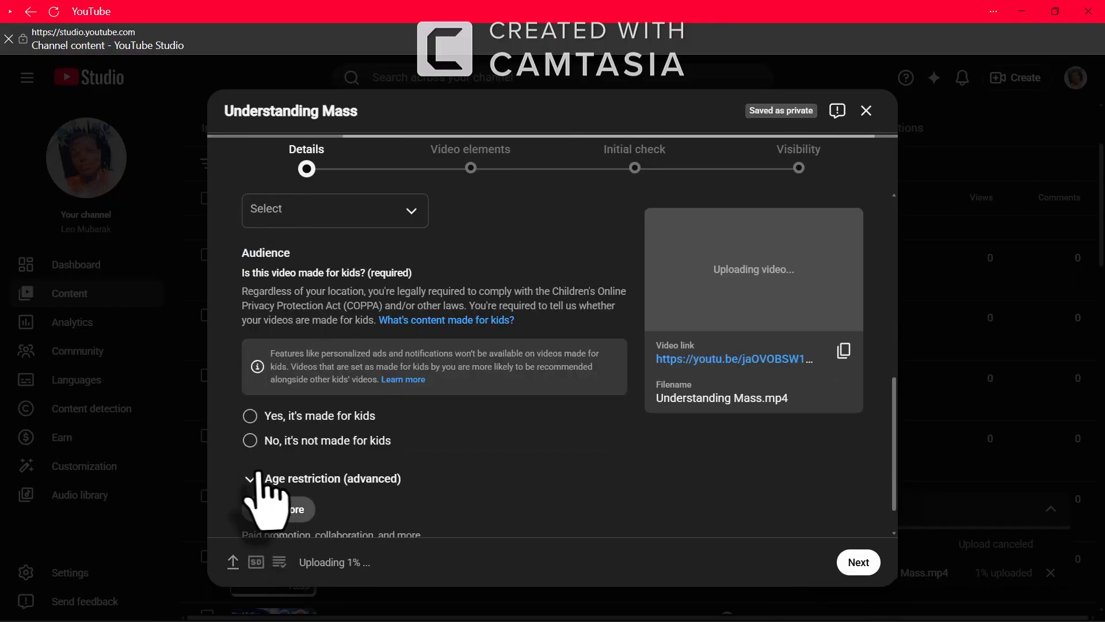
left_click(249, 441)
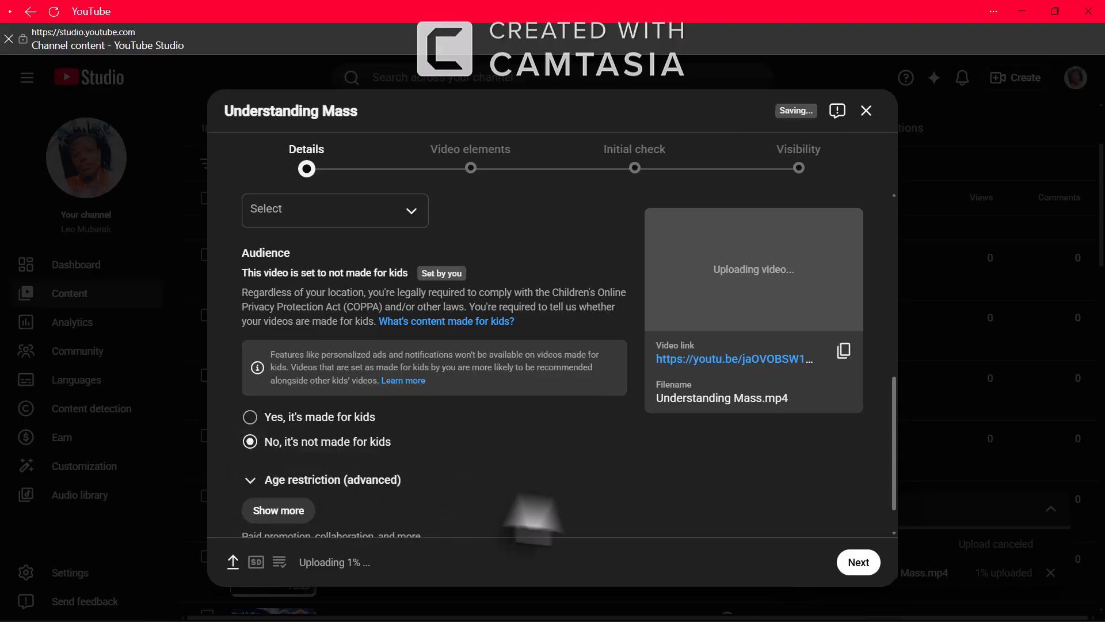
left_click(858, 562)
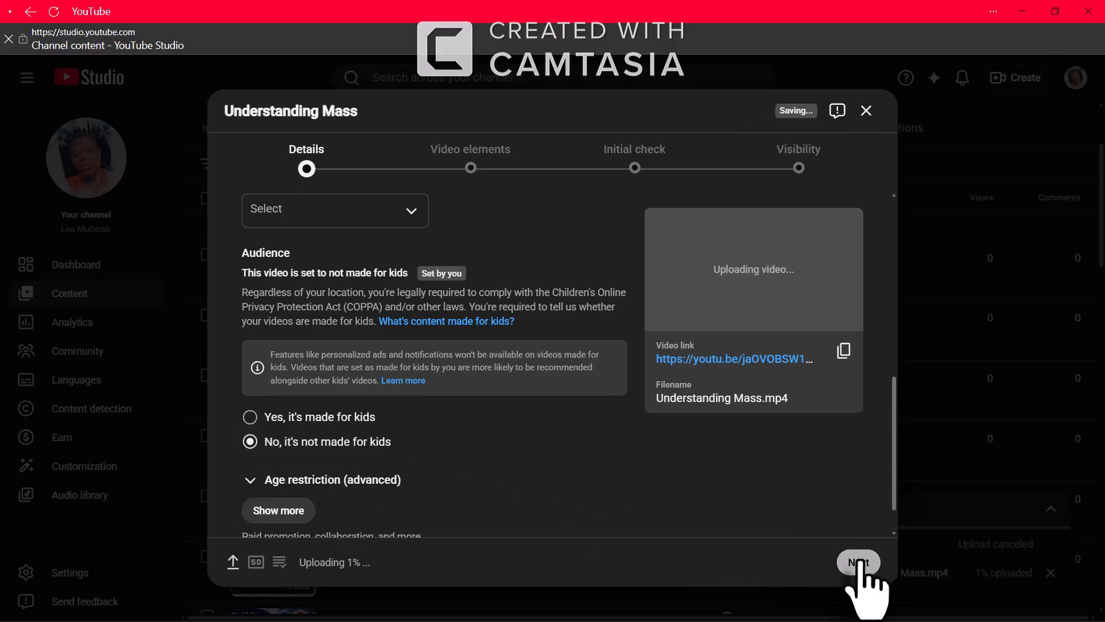
left_click(859, 563)
left_click(860, 561)
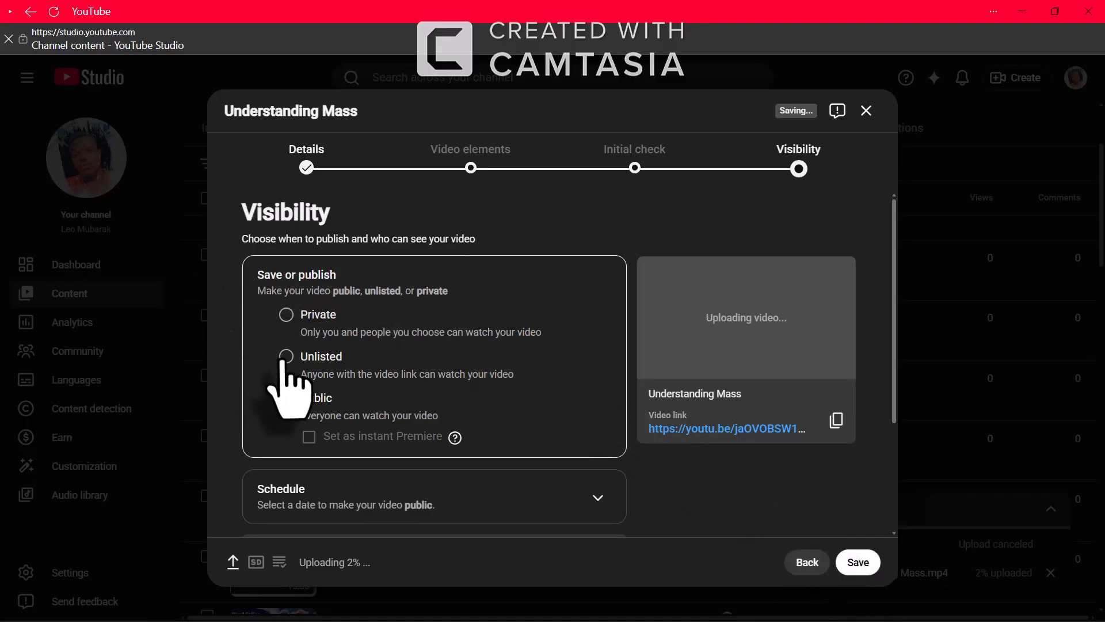
Choose Unlisted, save, and publish anyway despite the pending checks
left_click(286, 402)
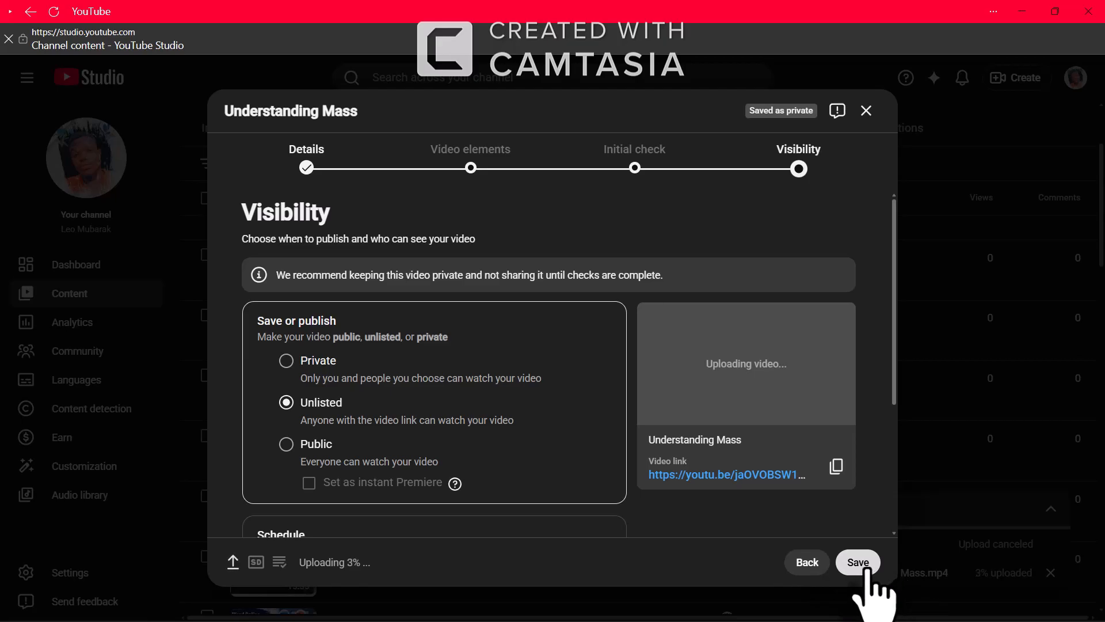
left_click(863, 566)
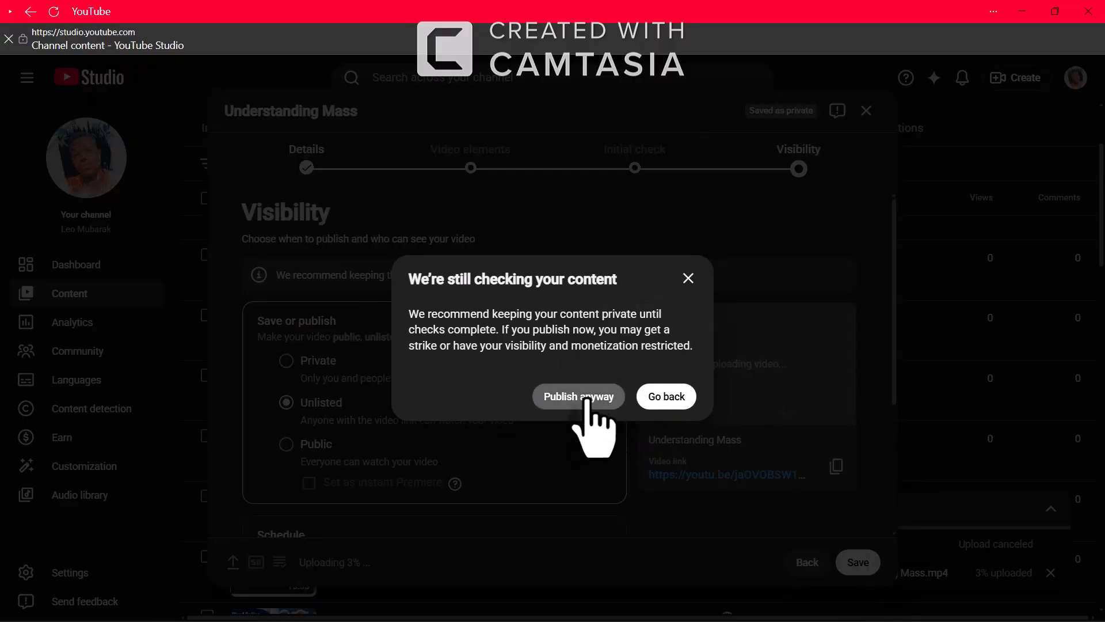
left_click(587, 399)
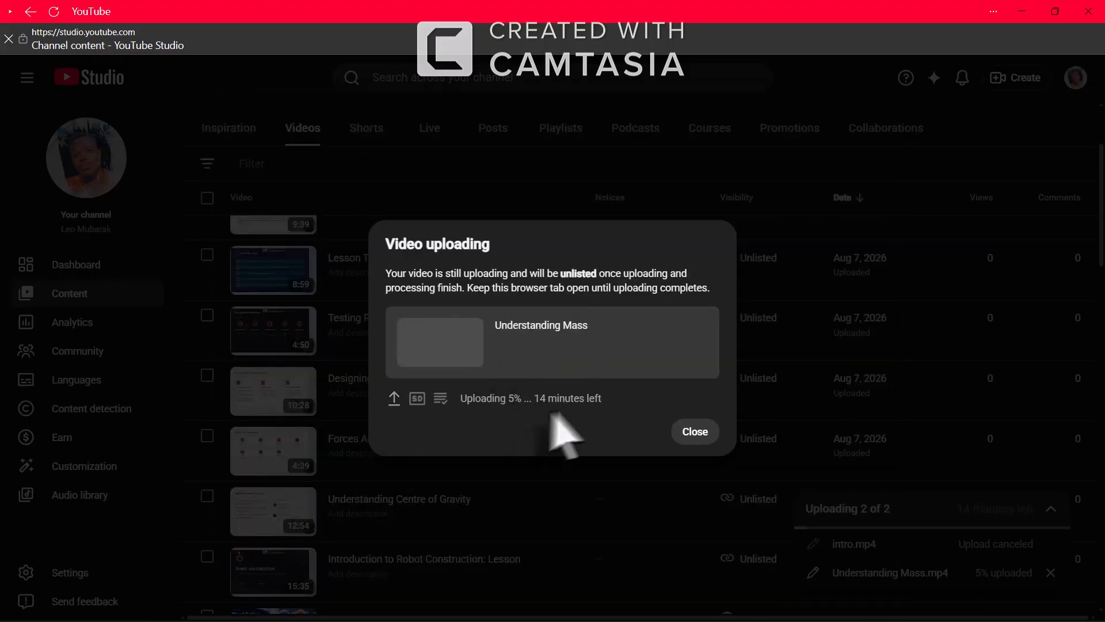
Close the uploading notice, cancel the Understanding Mass.mp4 upload, and scroll the content list
left_click(696, 433)
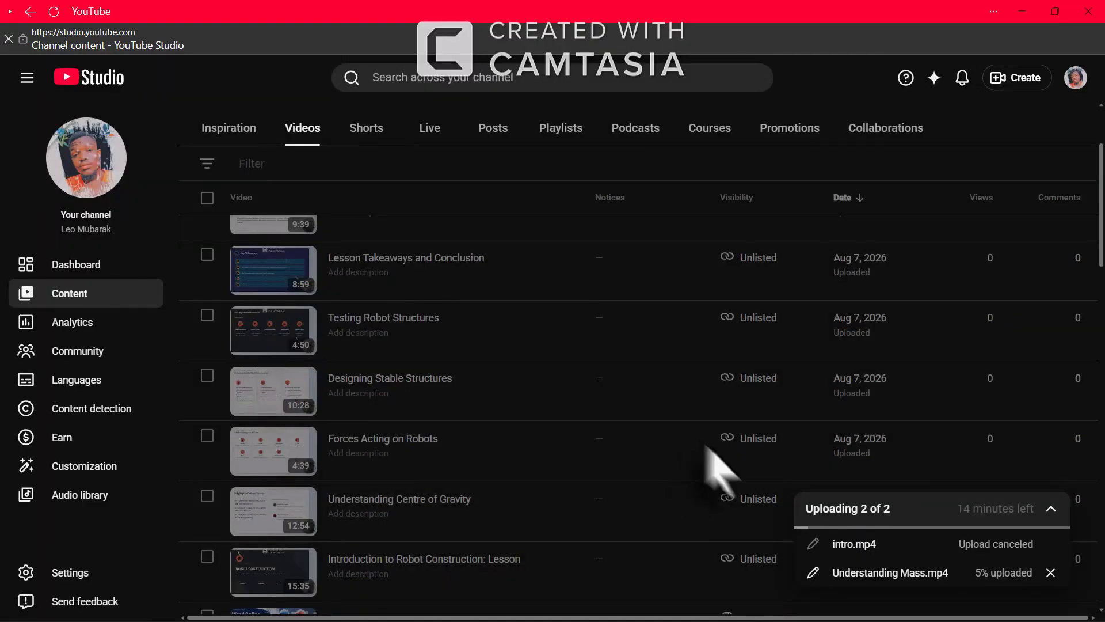
left_click(1049, 573)
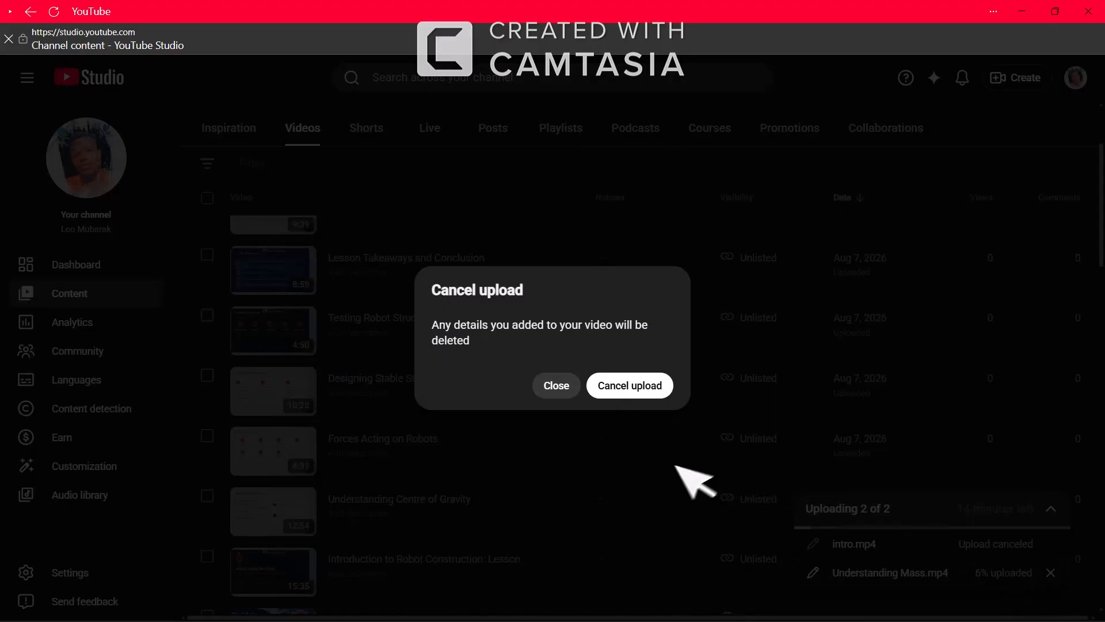
left_click(632, 382)
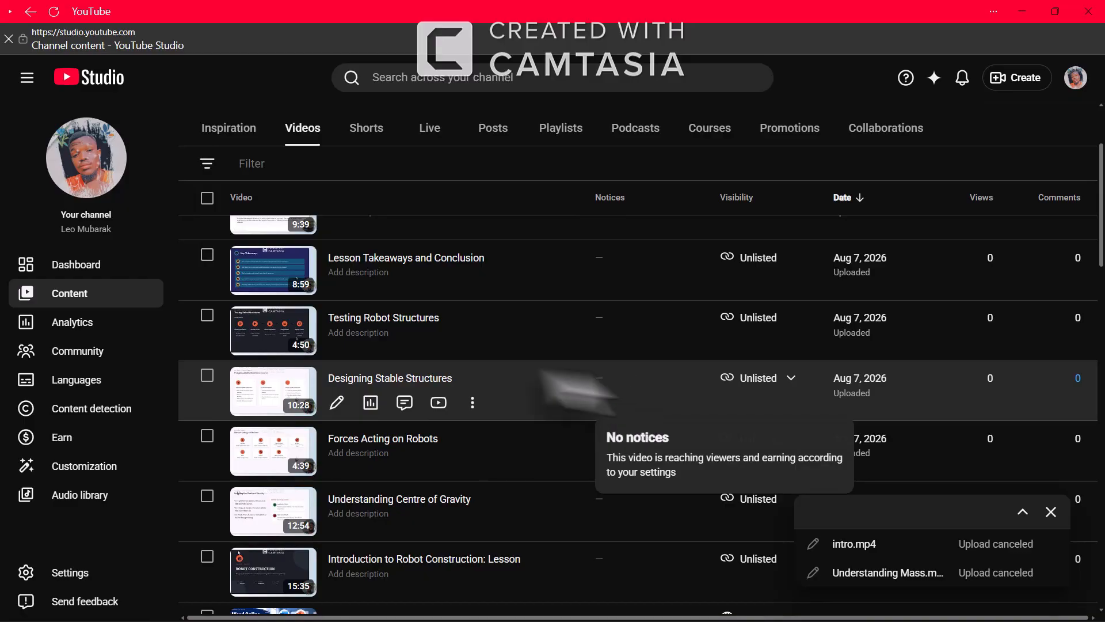
scroll(530, 463, "down", 2)
scroll(530, 463, "down", 2)
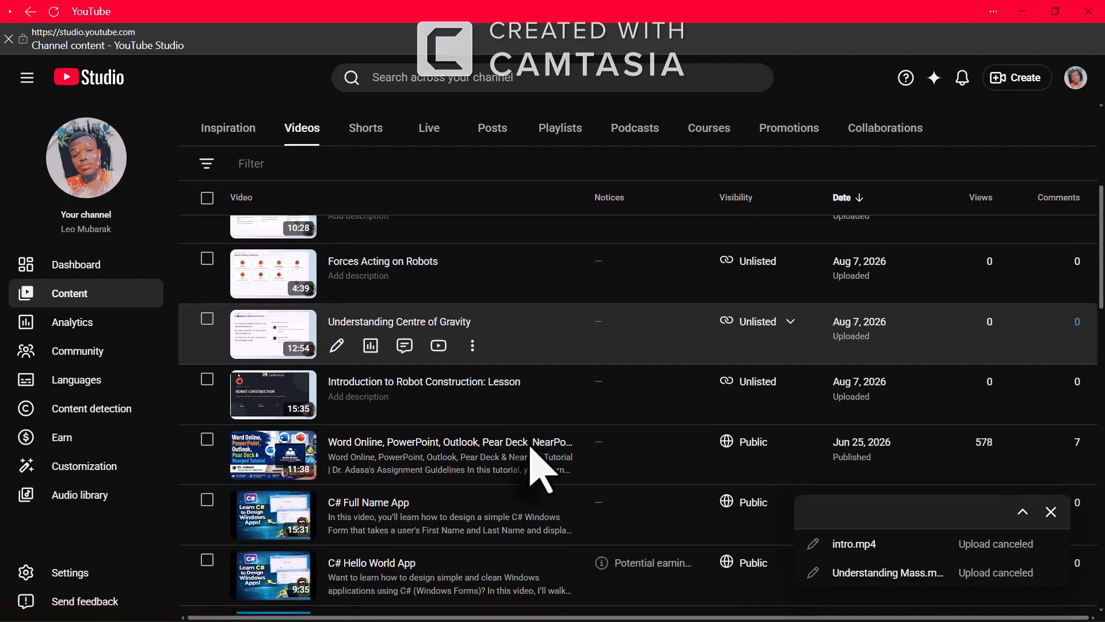
scroll(531, 463, "up", 6)
scroll(530, 449, "down", 2)
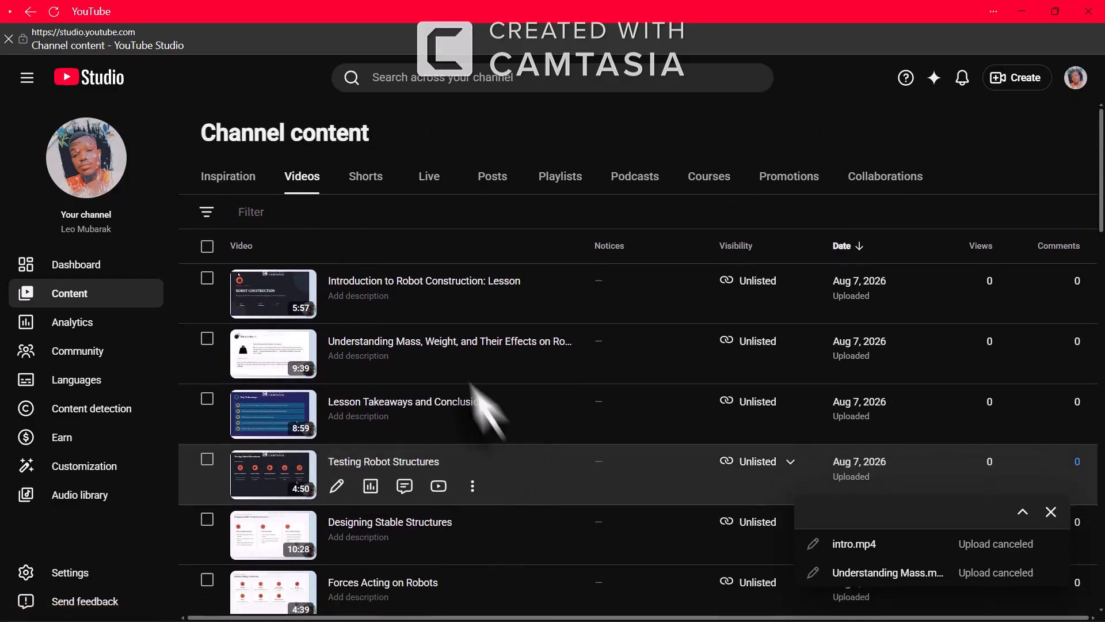
scroll(473, 470, "down", 1)
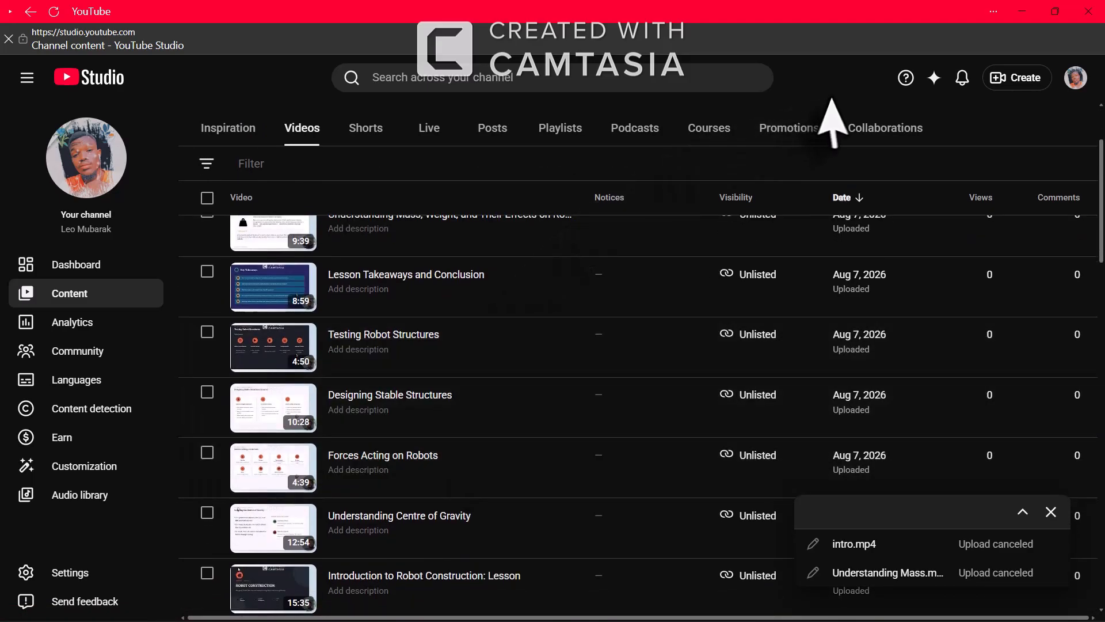
Switch back to Edge, search 'edublogs login' in a new tab, and open an Edublogs result
left_click(1021, 11)
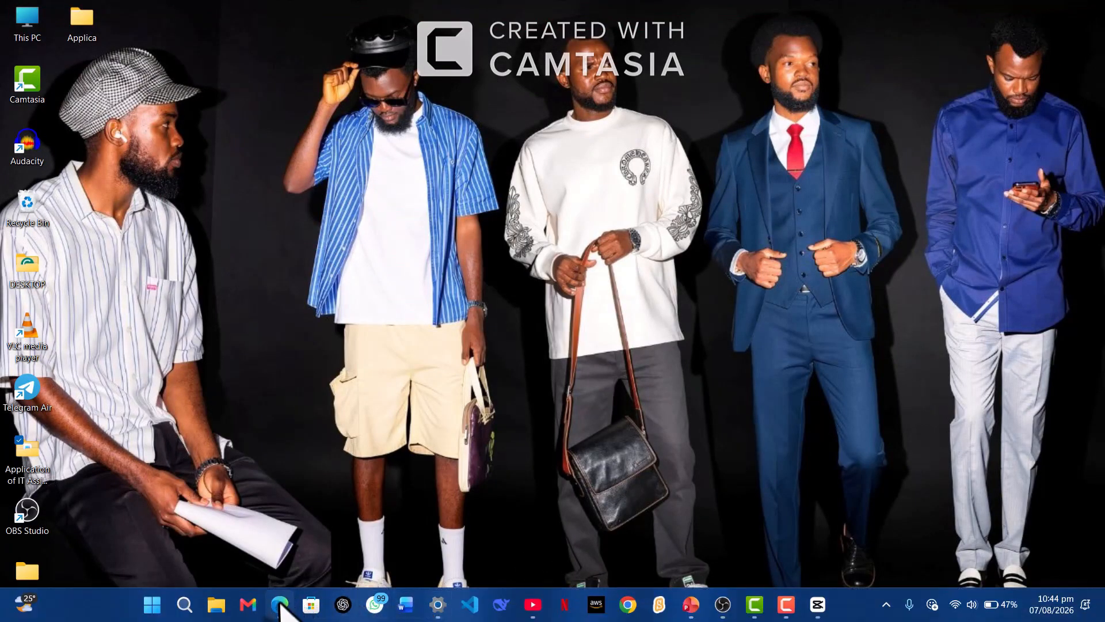
left_click(280, 603)
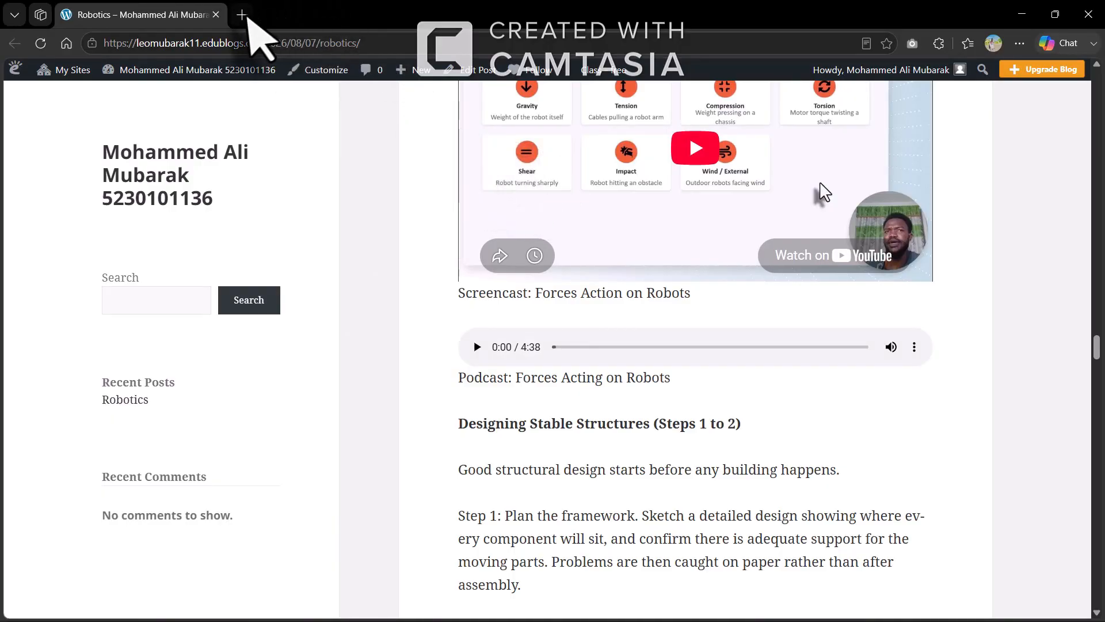
left_click(242, 16)
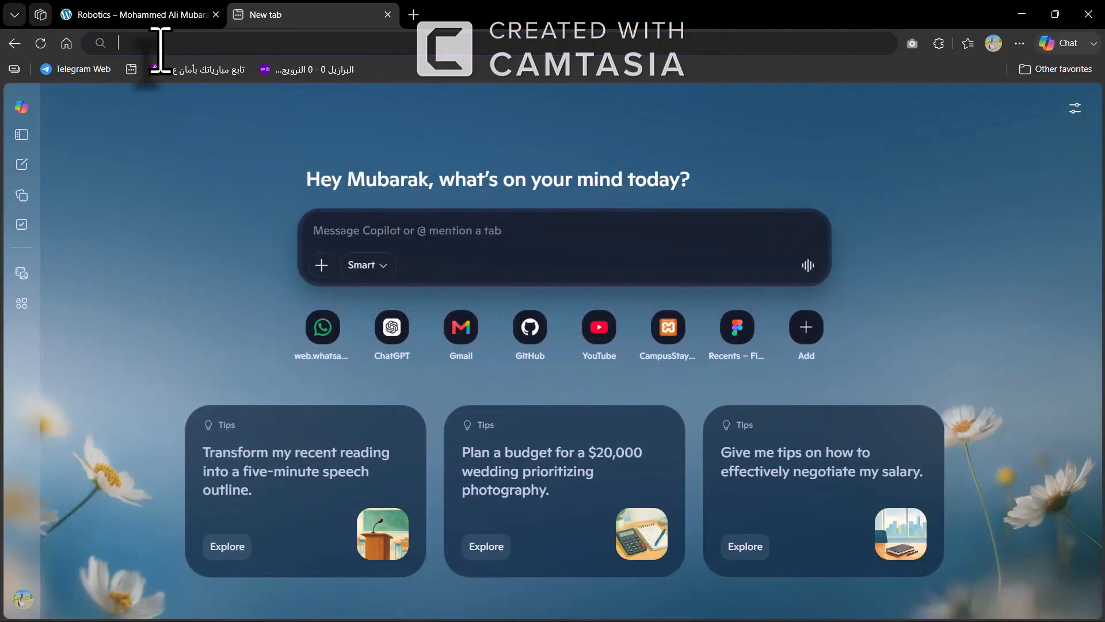
left_click(160, 46)
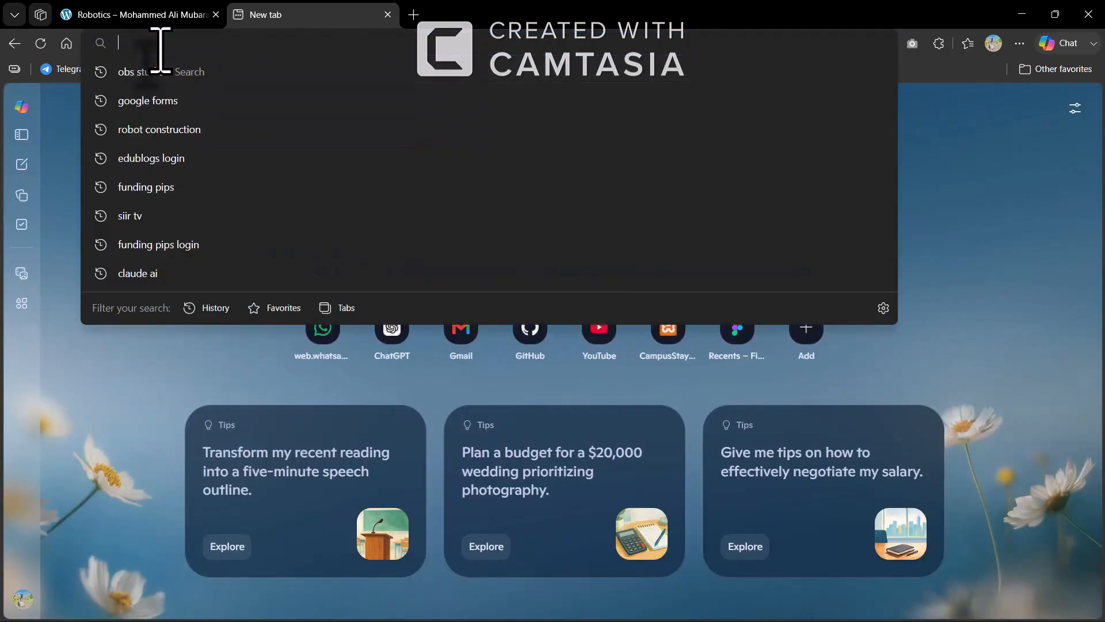
type("edu")
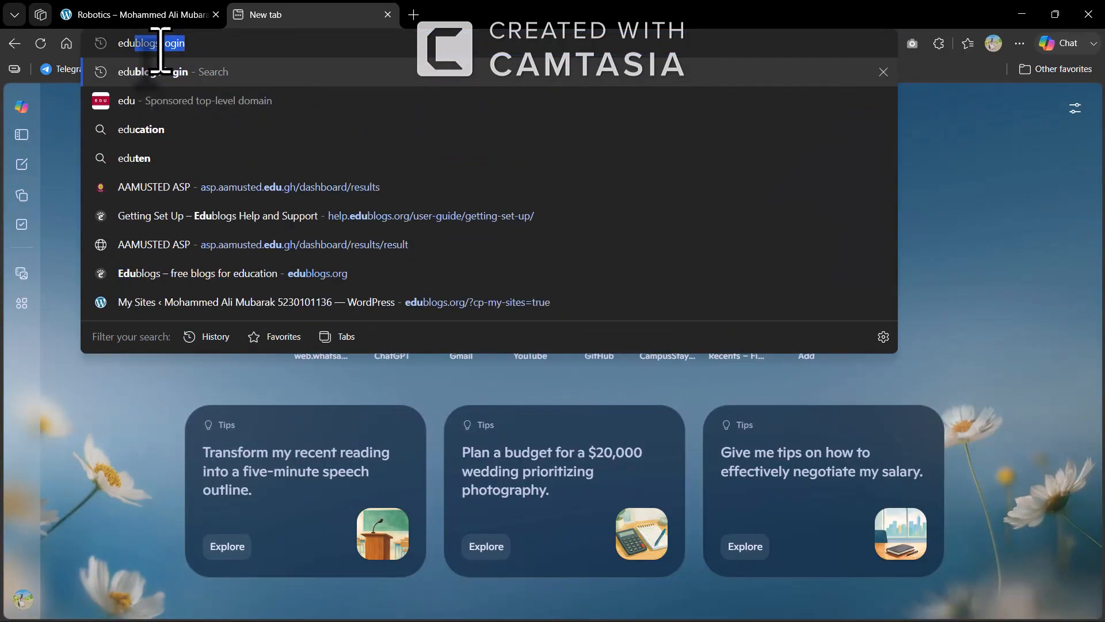
type("b")
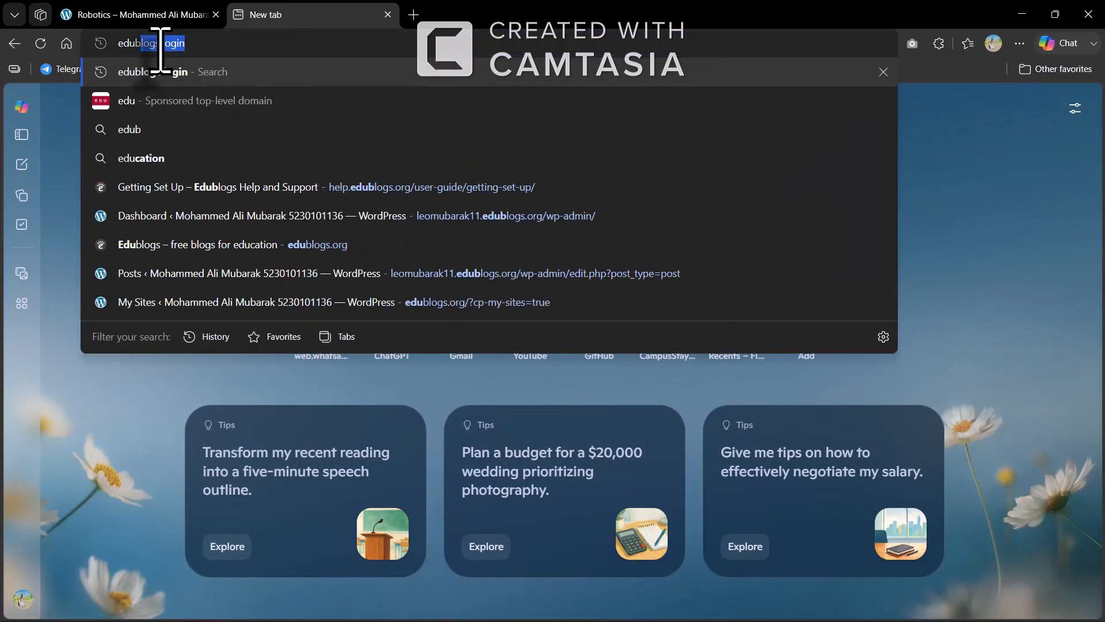
type("lo")
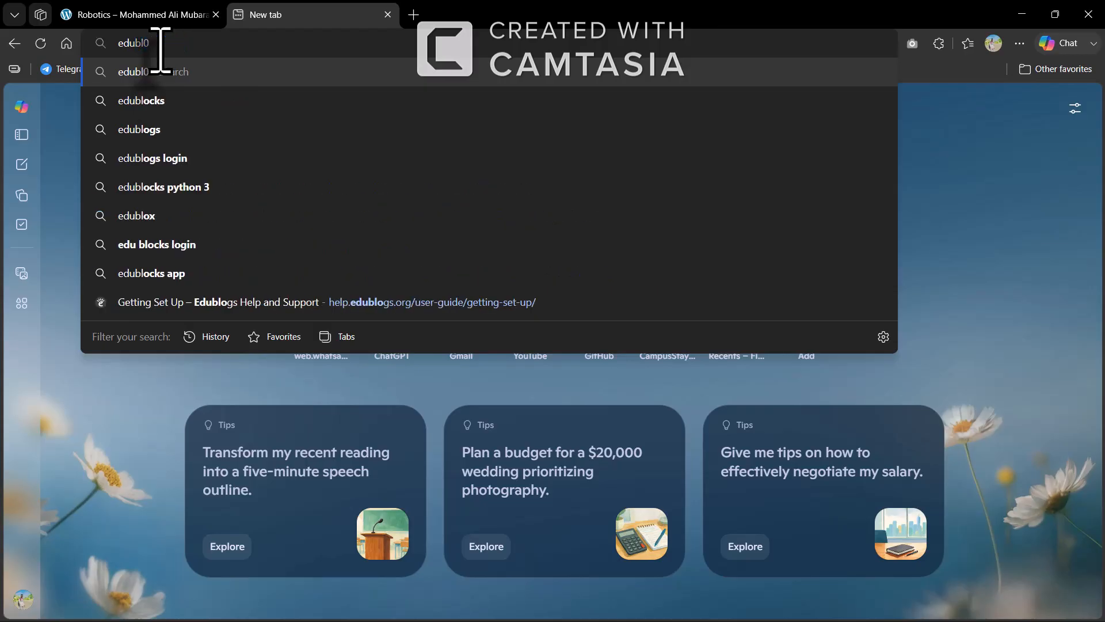
type("gs login")
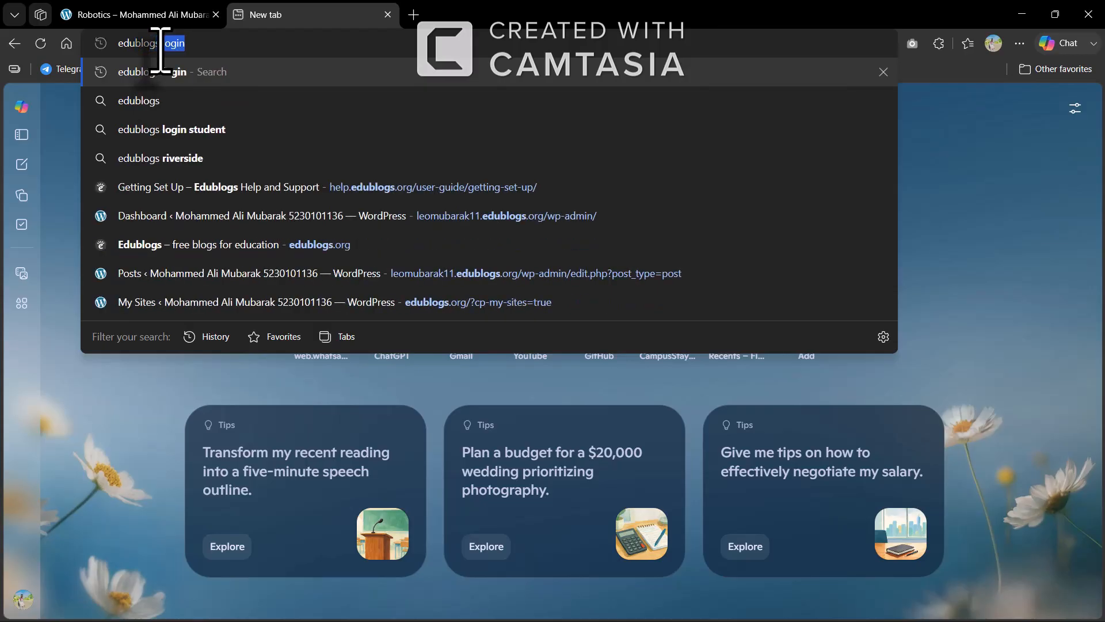
key("Return")
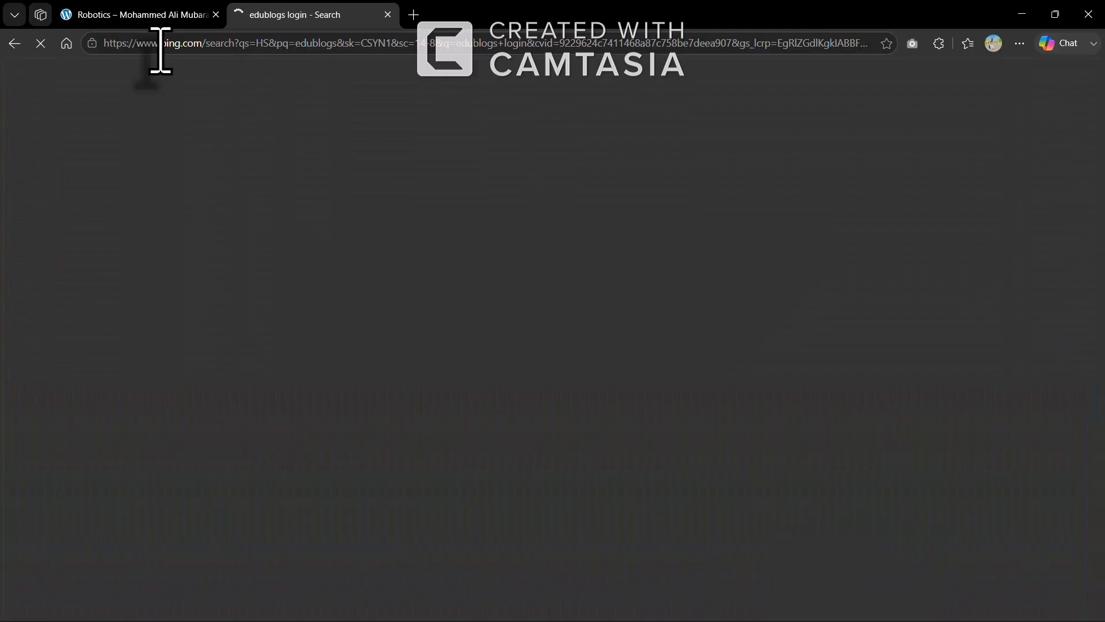
middle_click(256, 239)
Open the Edublogs homepage, go to Get a free blog, and log out from Your Sites
left_click(256, 238)
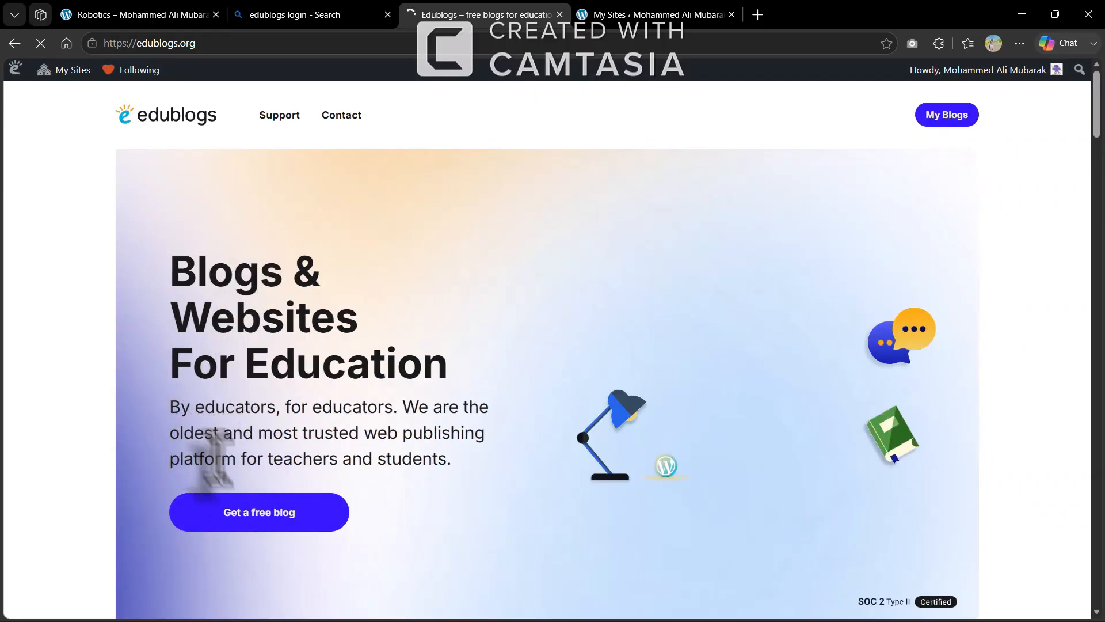
scroll(243, 482, "down", 2)
scroll(244, 483, "down", 3)
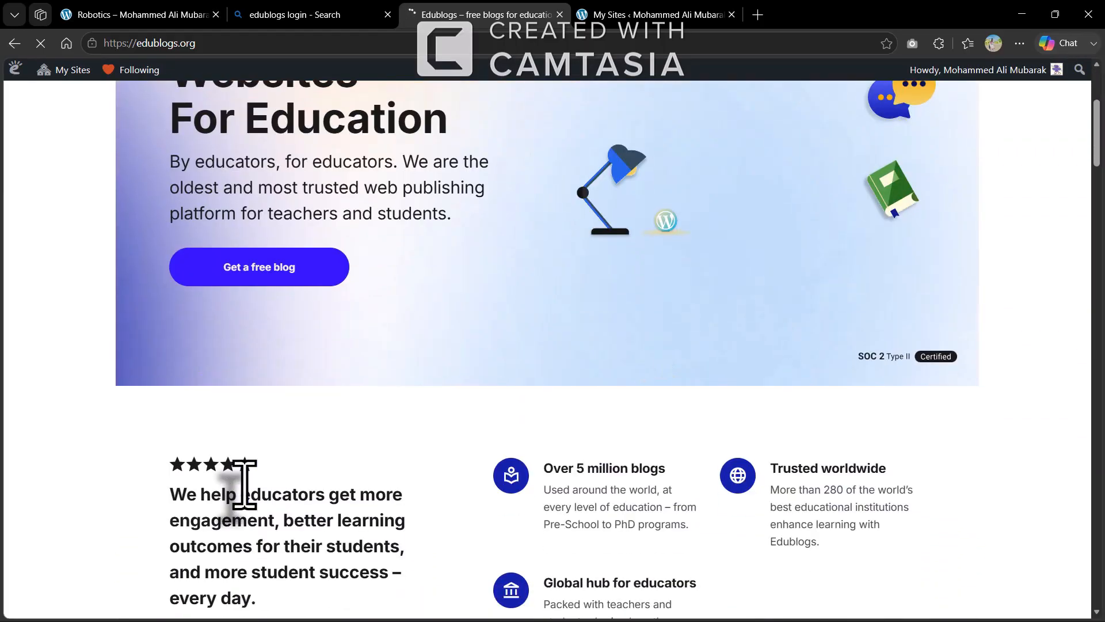
scroll(244, 483, "up", 4)
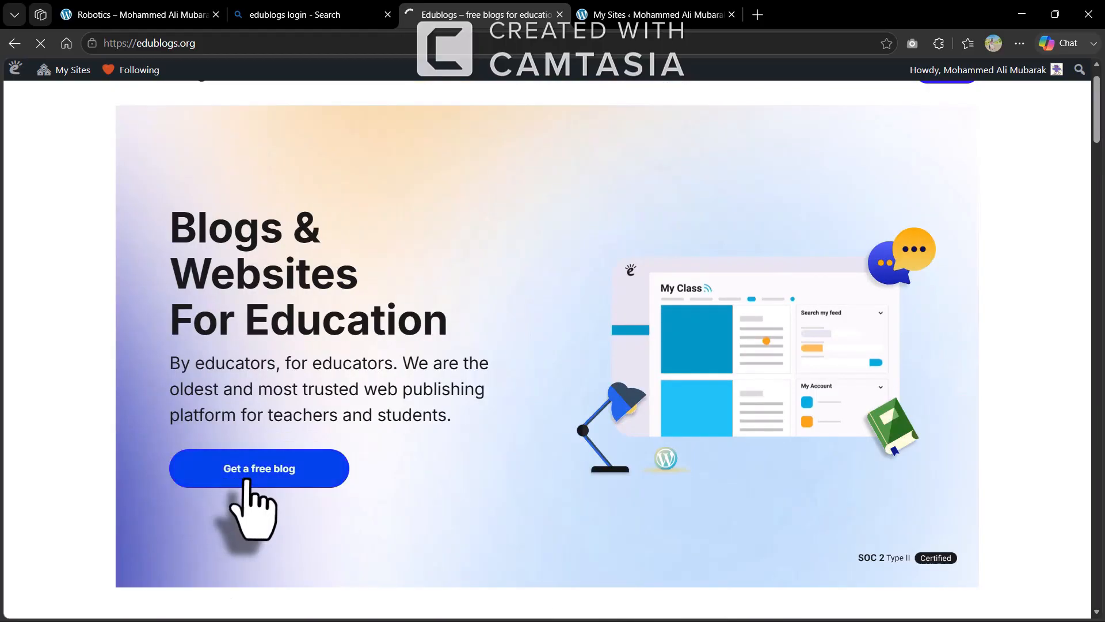
left_click(246, 481)
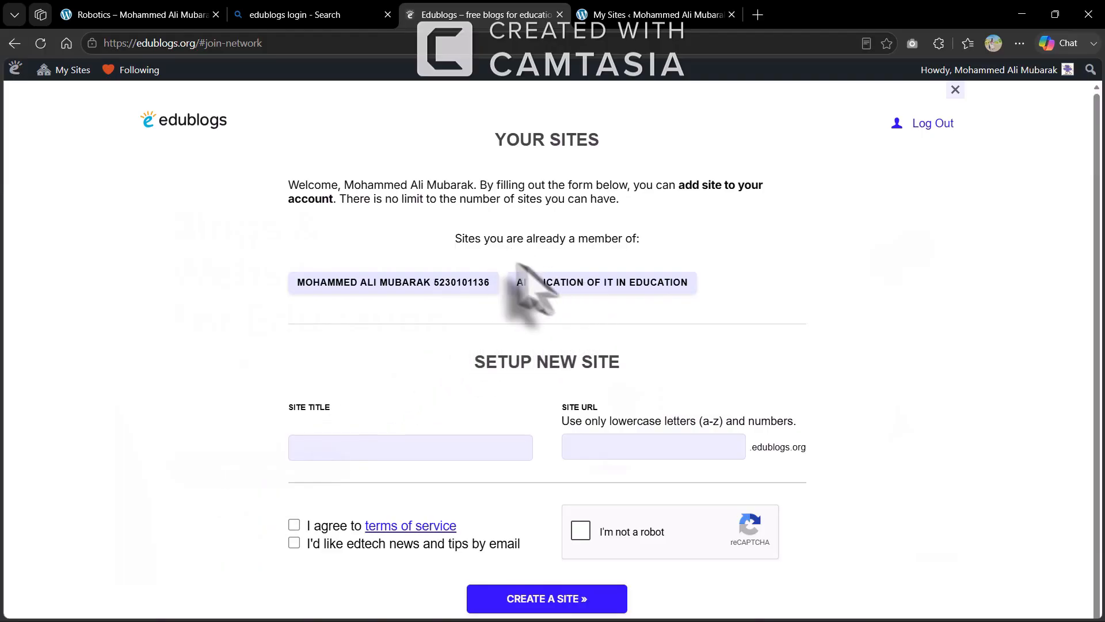
left_click(930, 130)
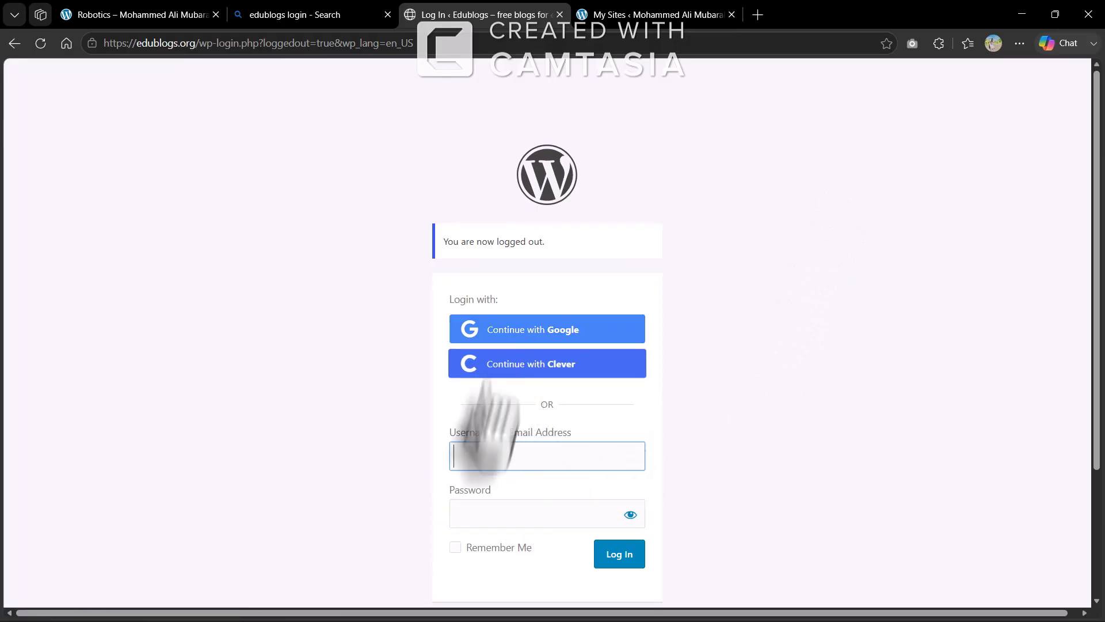
scroll(536, 515, "down", 3)
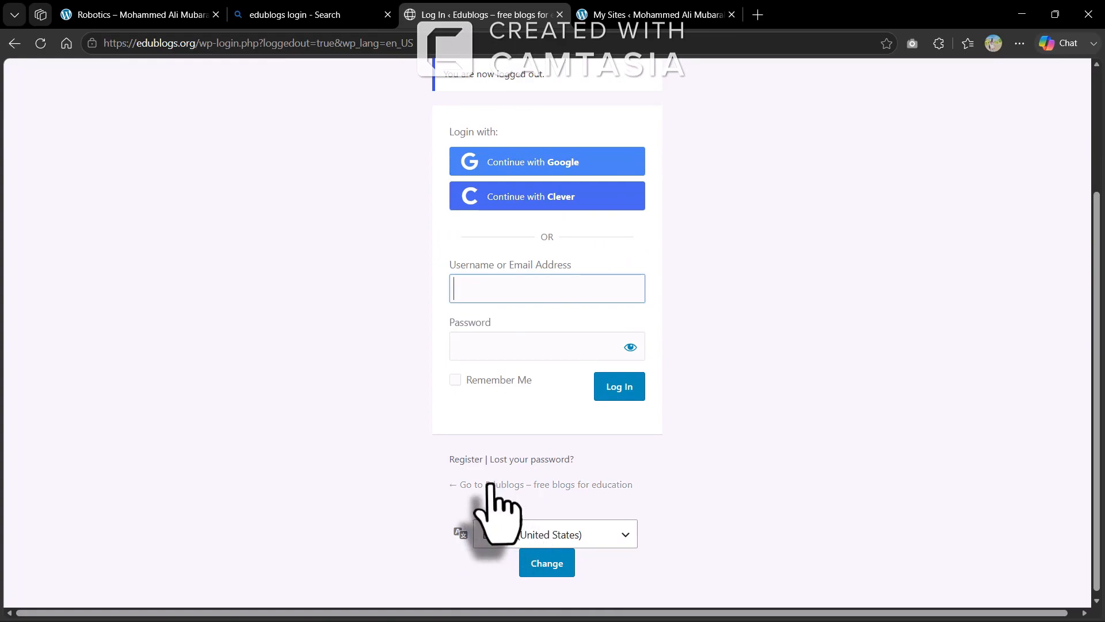
Enter a username, password and e-mail address in the Edublogs sign-up form, correcting the username's last digits
left_click(465, 459)
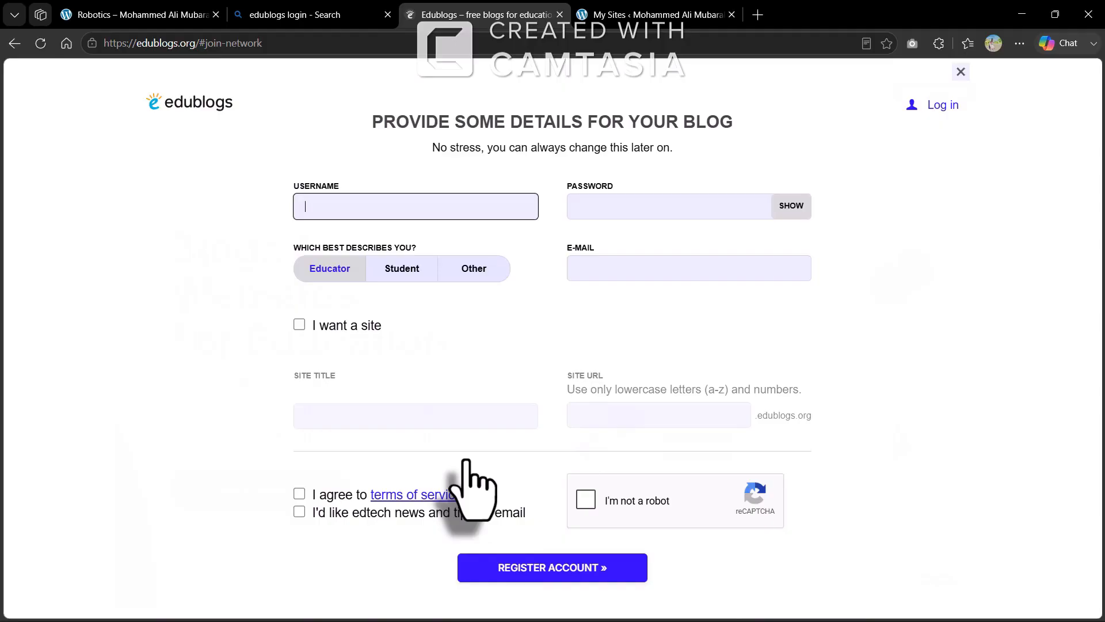
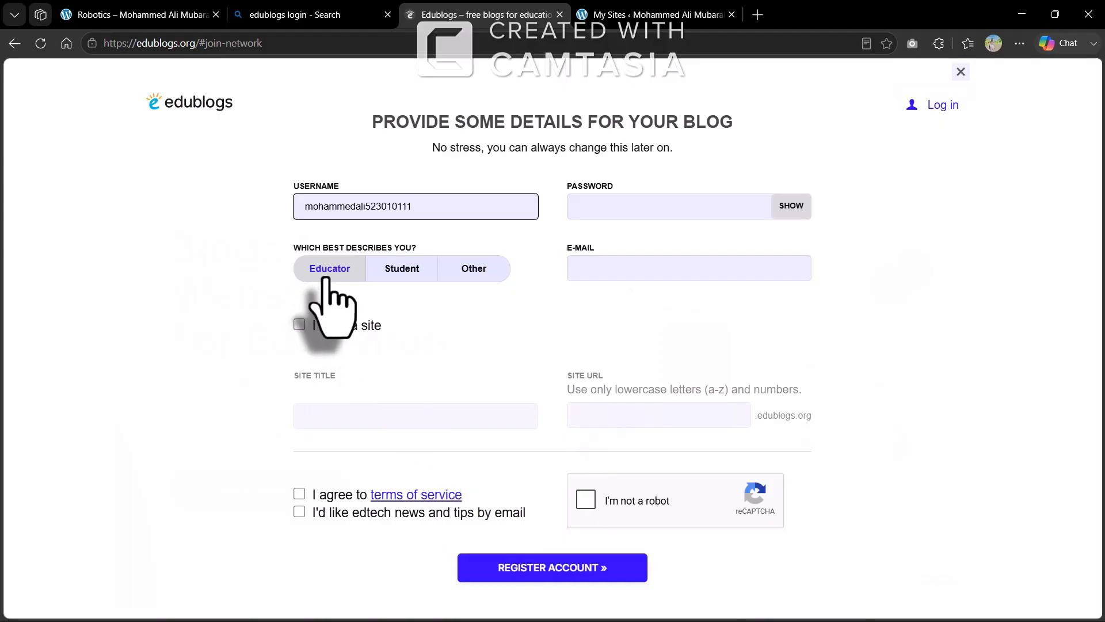
left_click(589, 214)
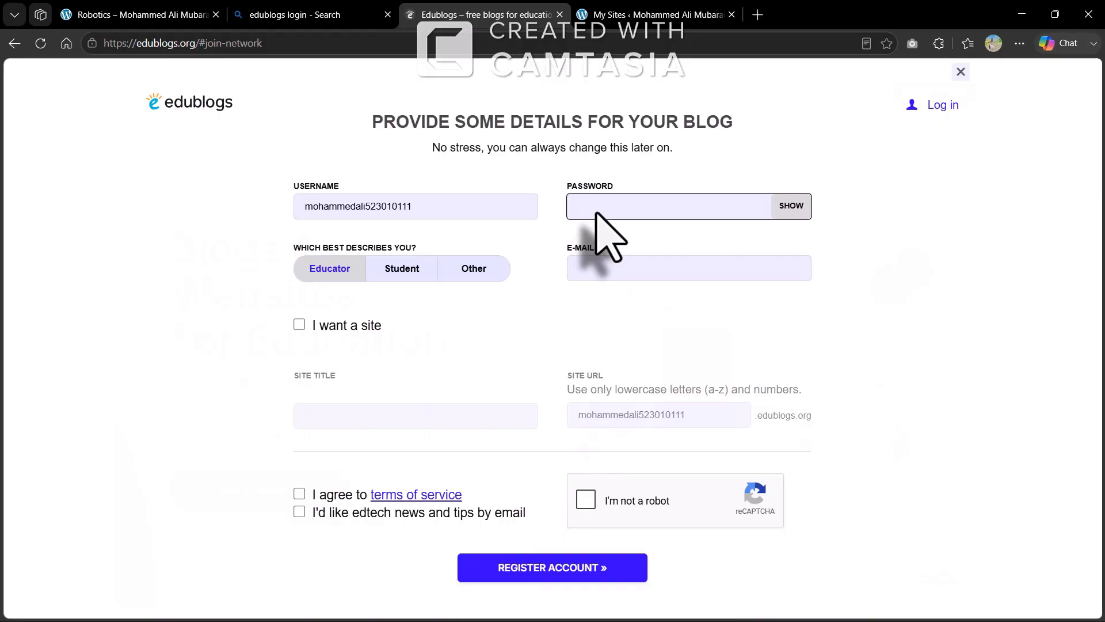
type("••••••••")
left_click(425, 212)
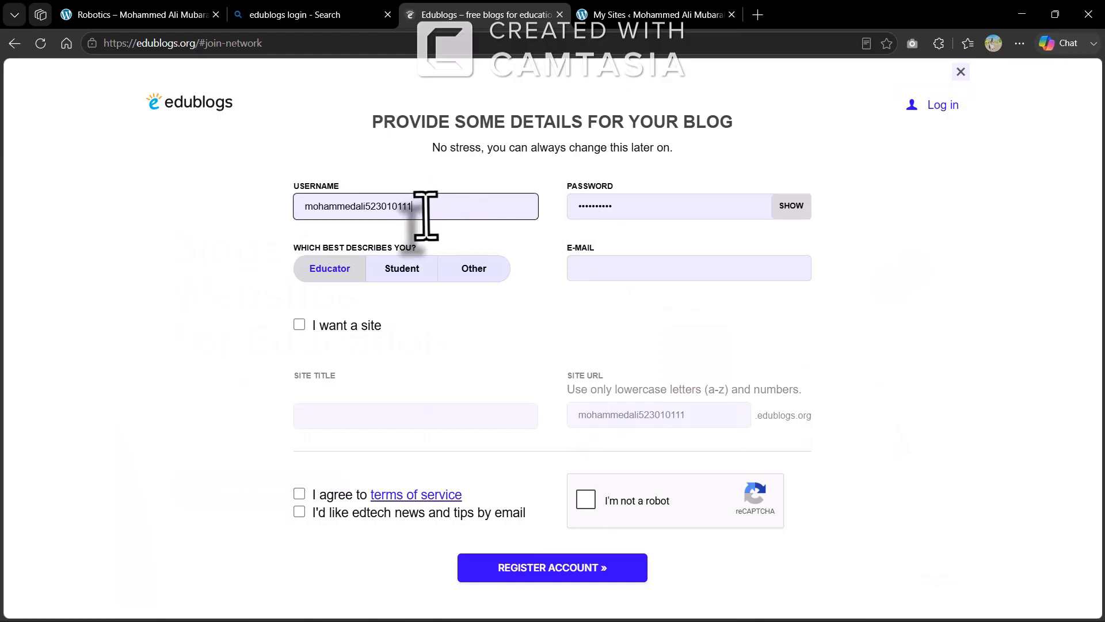
key("BackSpace")
type("3")
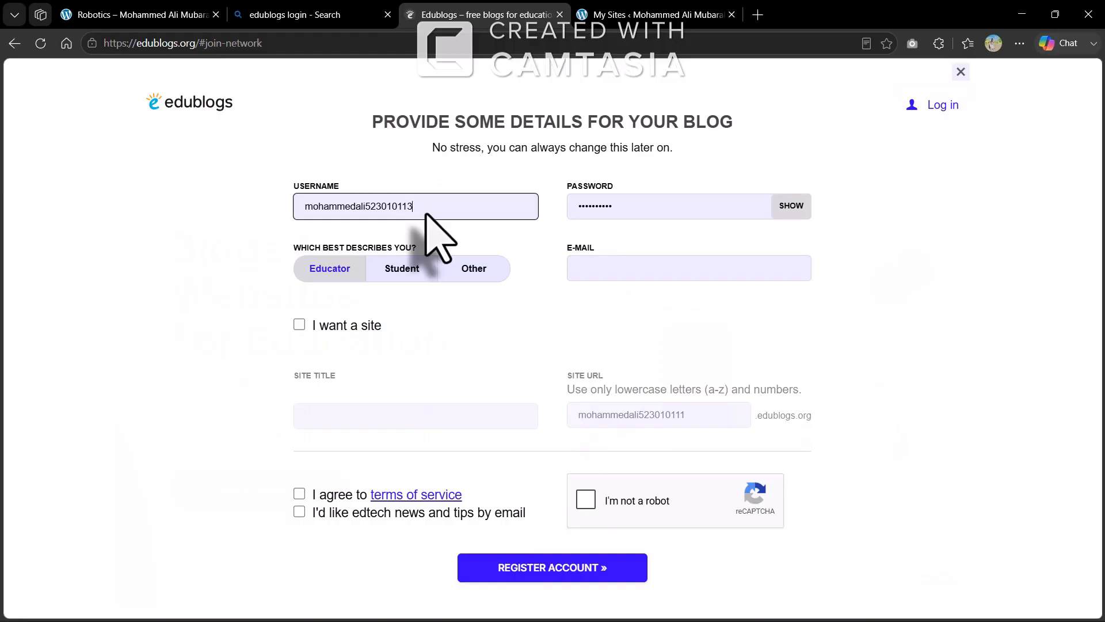
type("6")
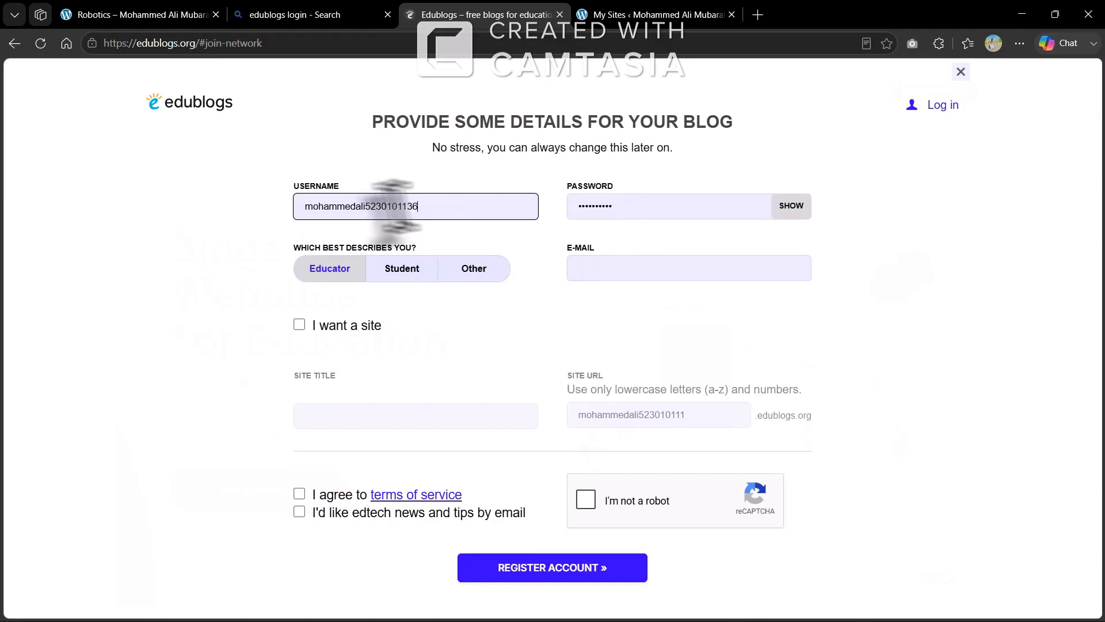
left_click(614, 270)
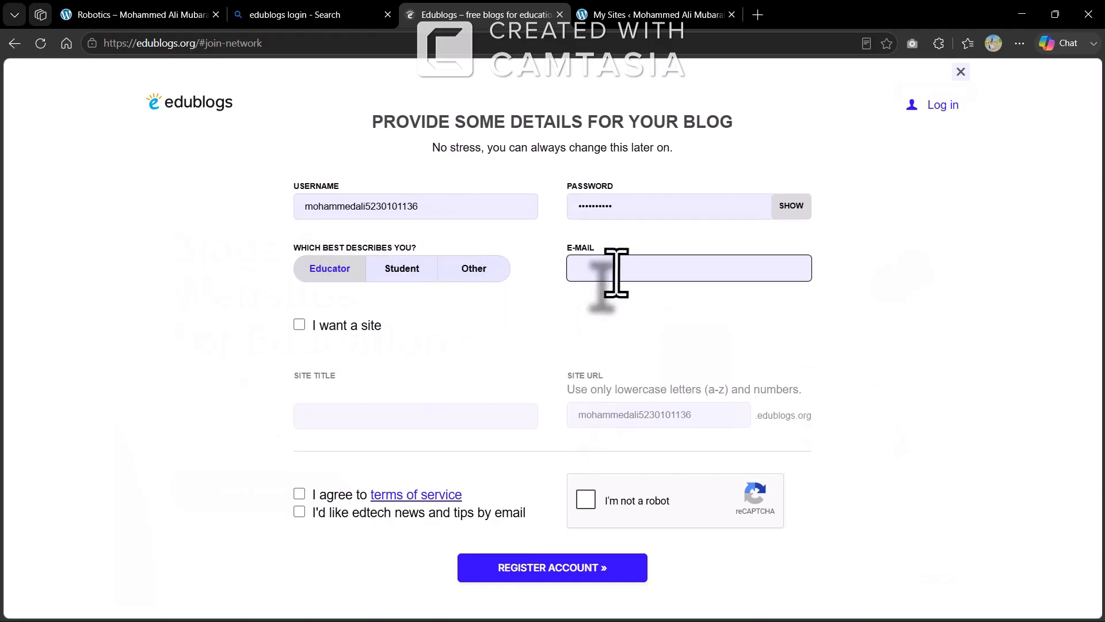
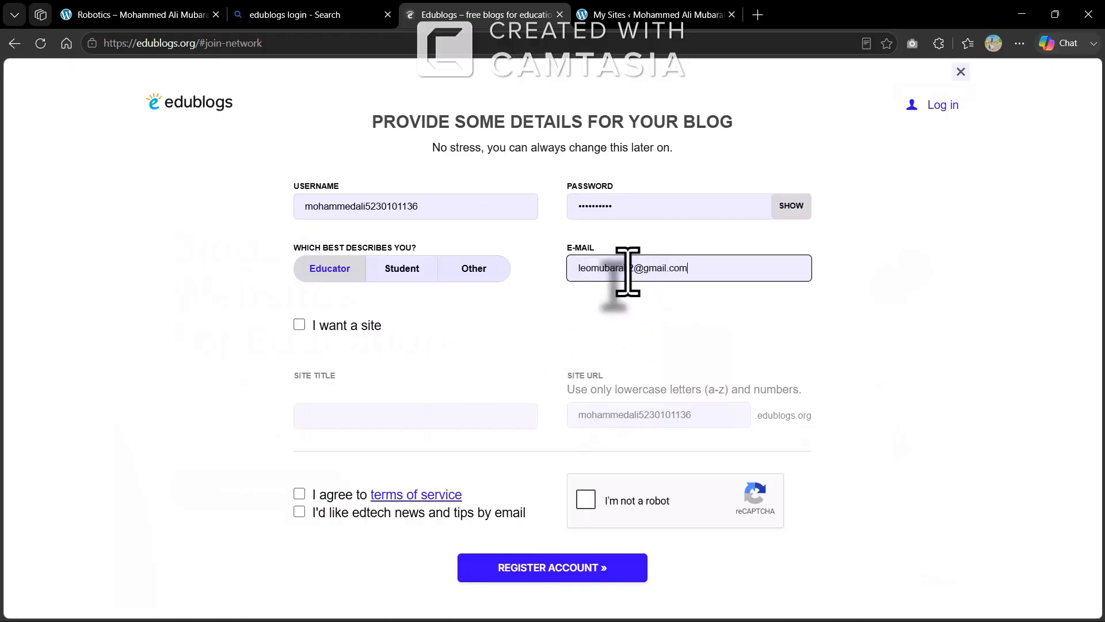
Choose educator, request a site titled with the user's full name and ID, then pass reCAPTCHA and accept terms and news
left_click(326, 280)
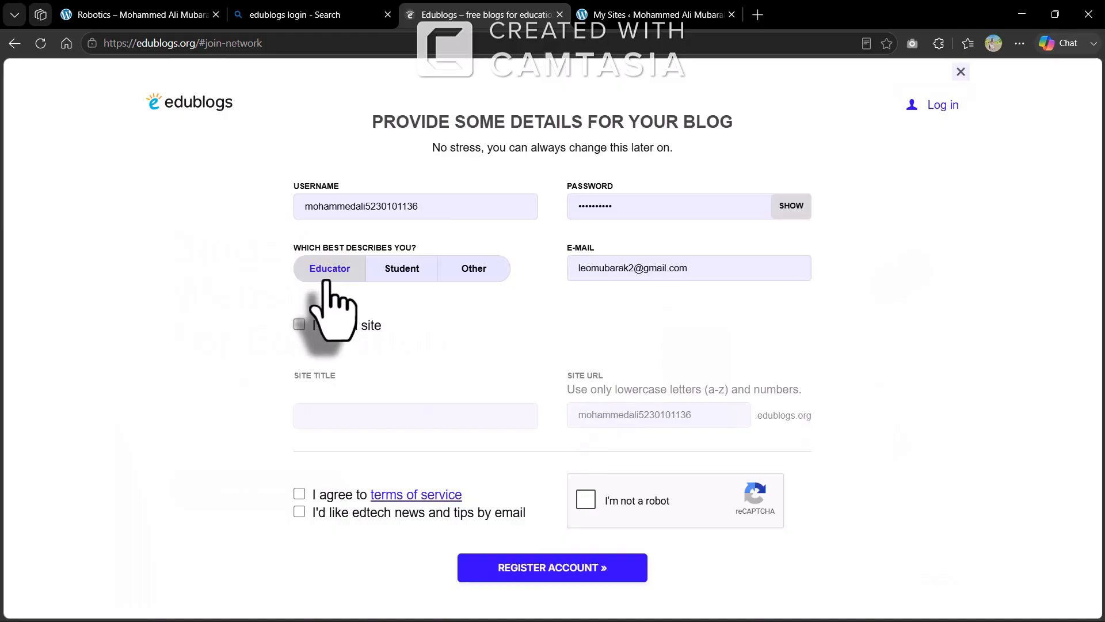
left_click(299, 323)
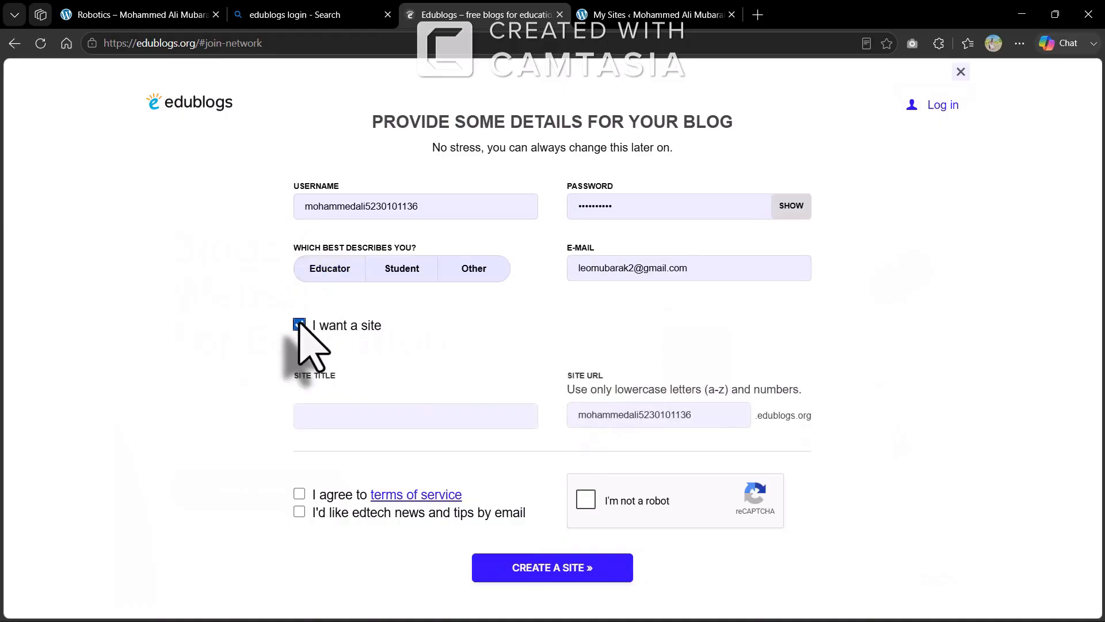
left_click(484, 417)
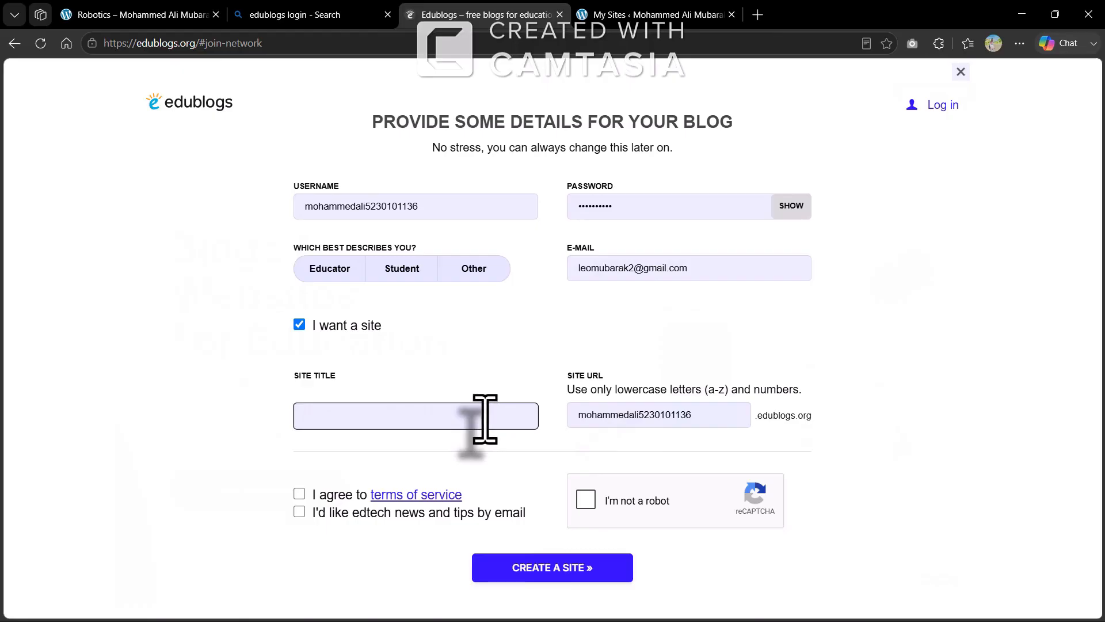
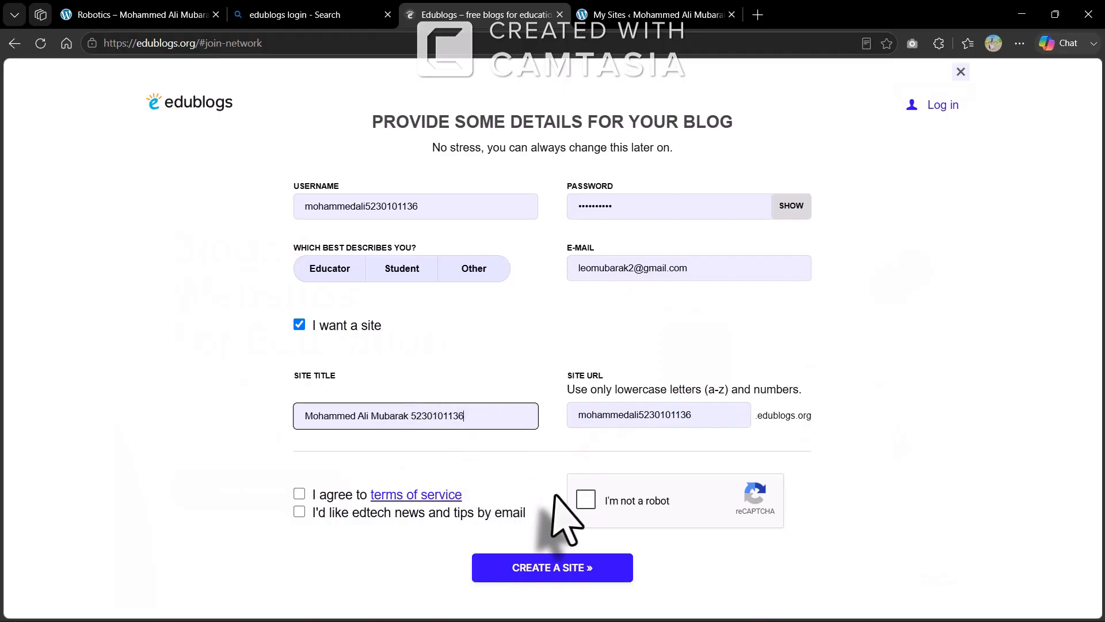
left_click(582, 498)
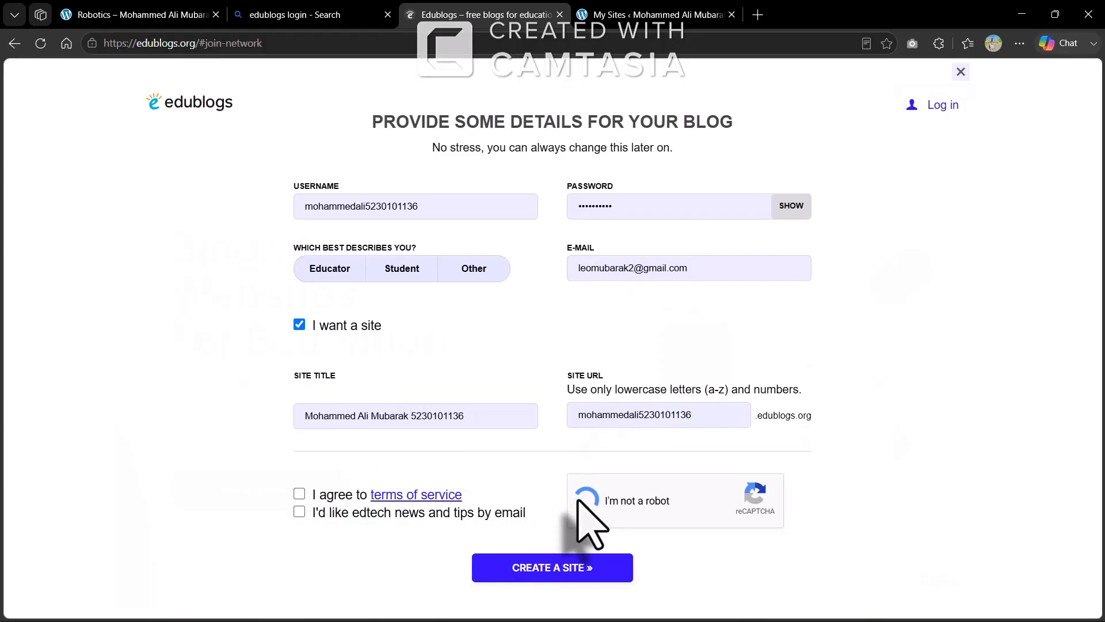
left_click(300, 495)
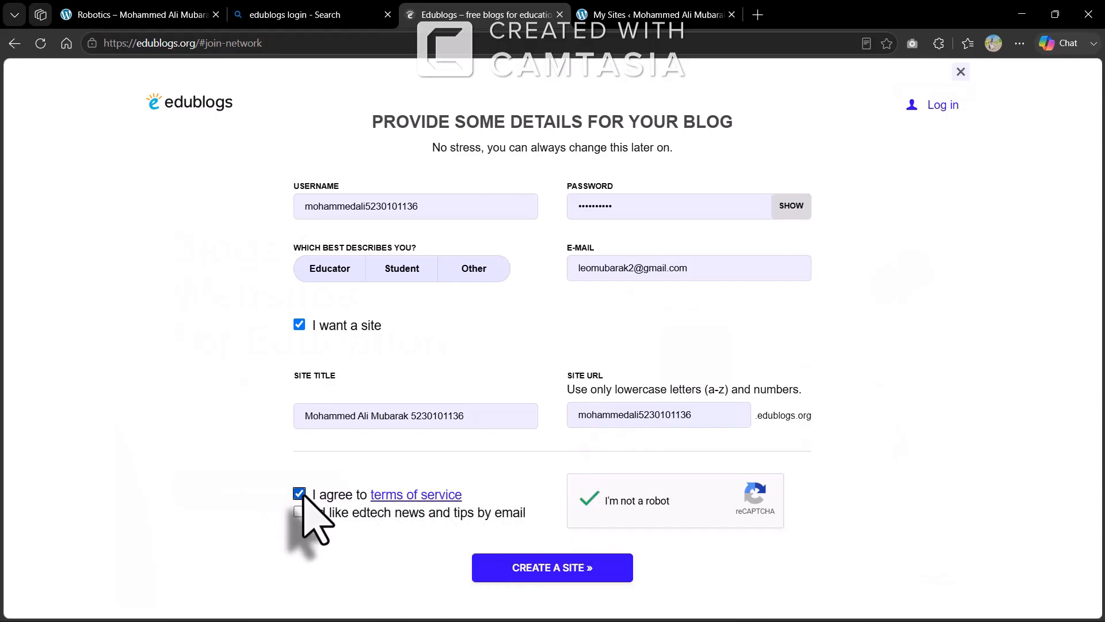
left_click(298, 510)
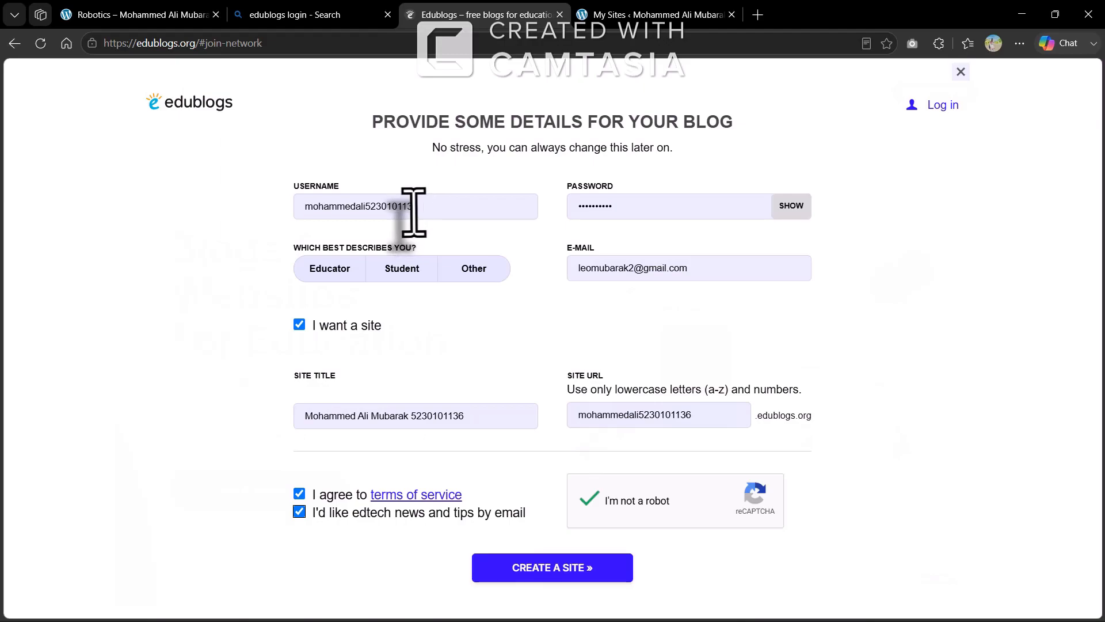
Replace the username with a shorter one, update the site address, and submit the form
left_click_drag(423, 209, 289, 207)
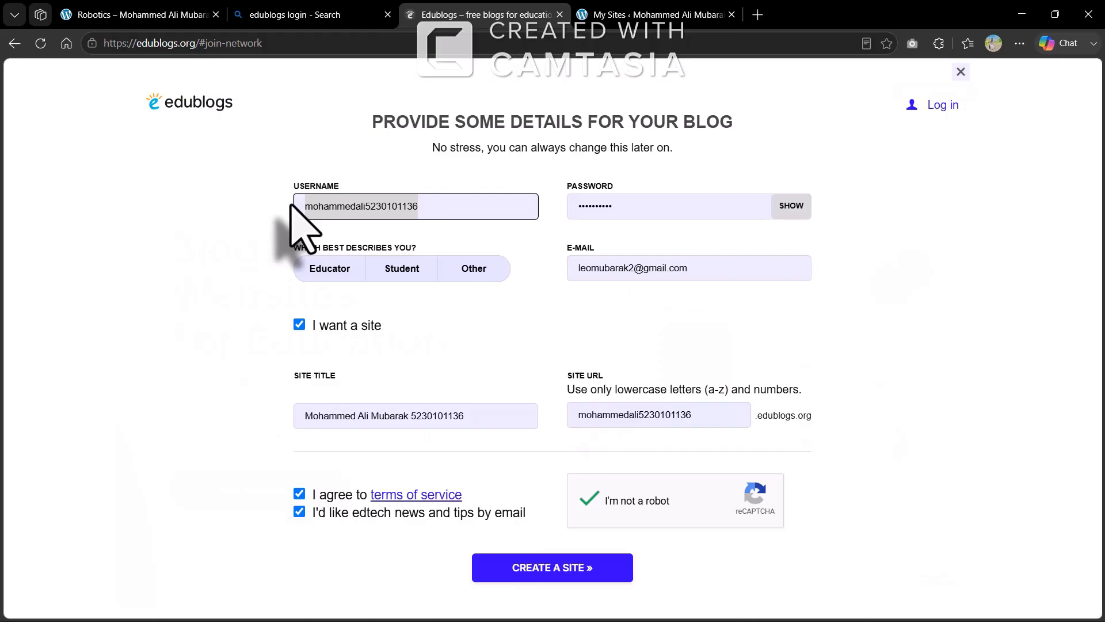
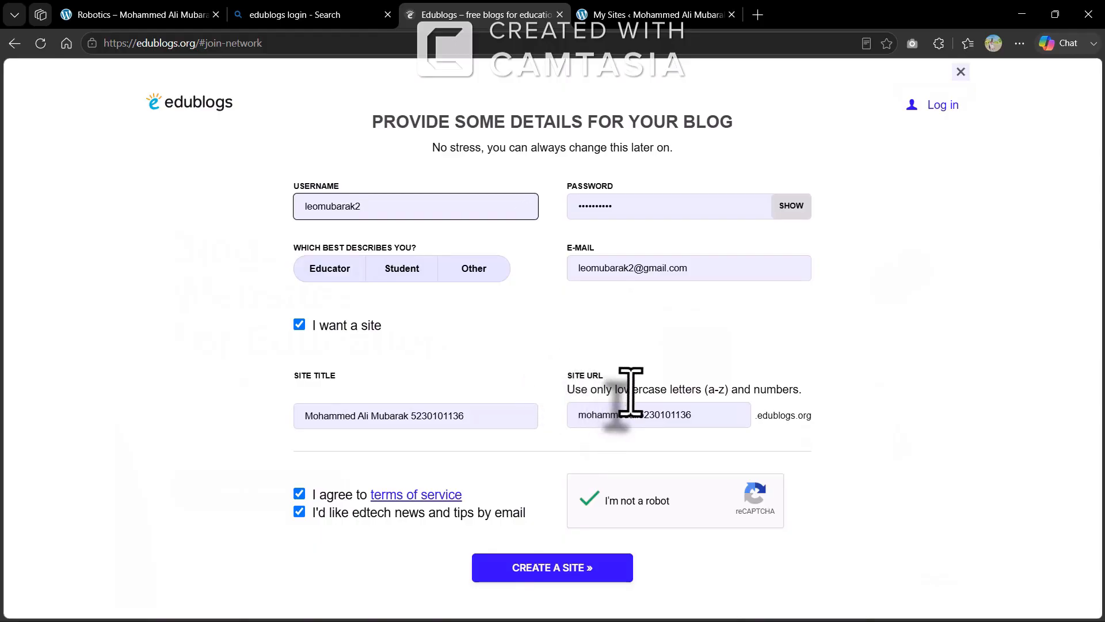
left_click(698, 414)
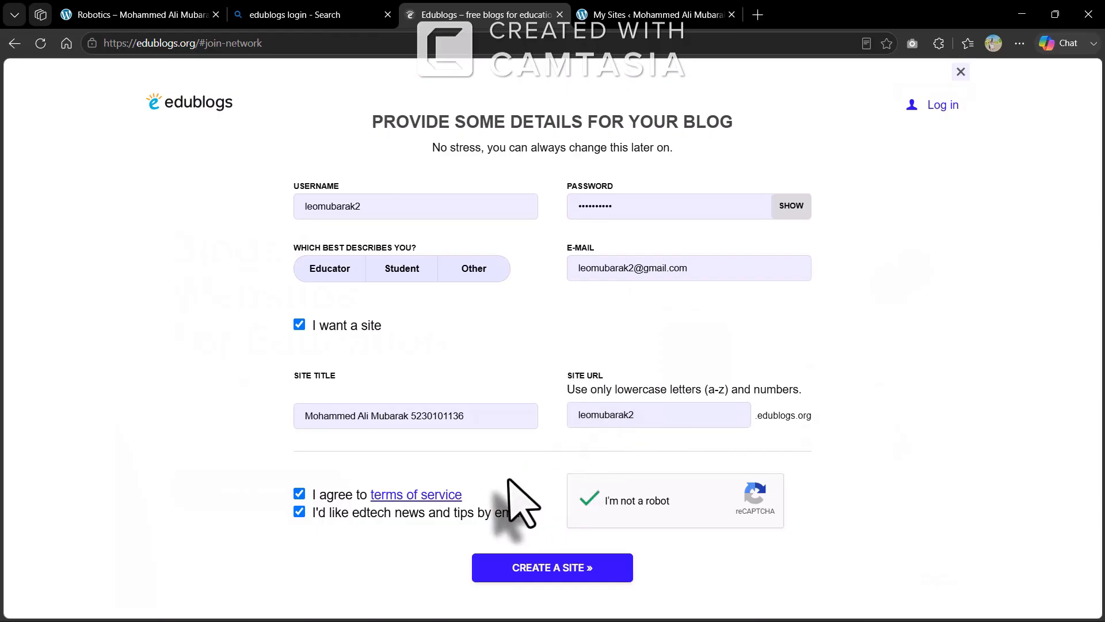
left_click(544, 566)
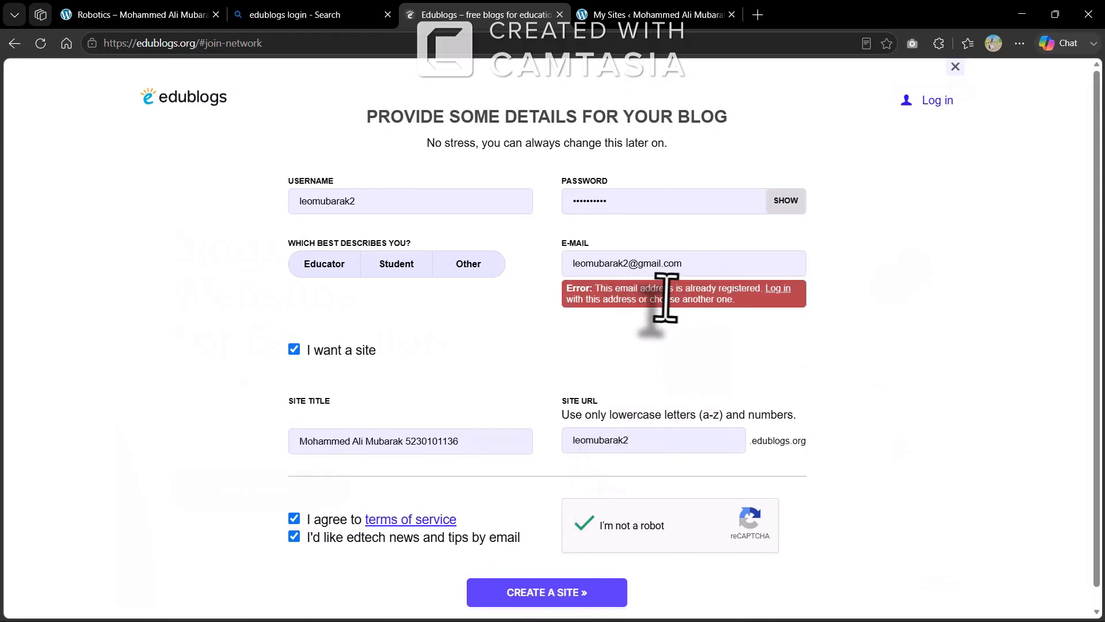
Change the already-registered e-mail address's digit to 3 and resubmit to create the site
left_click(626, 265)
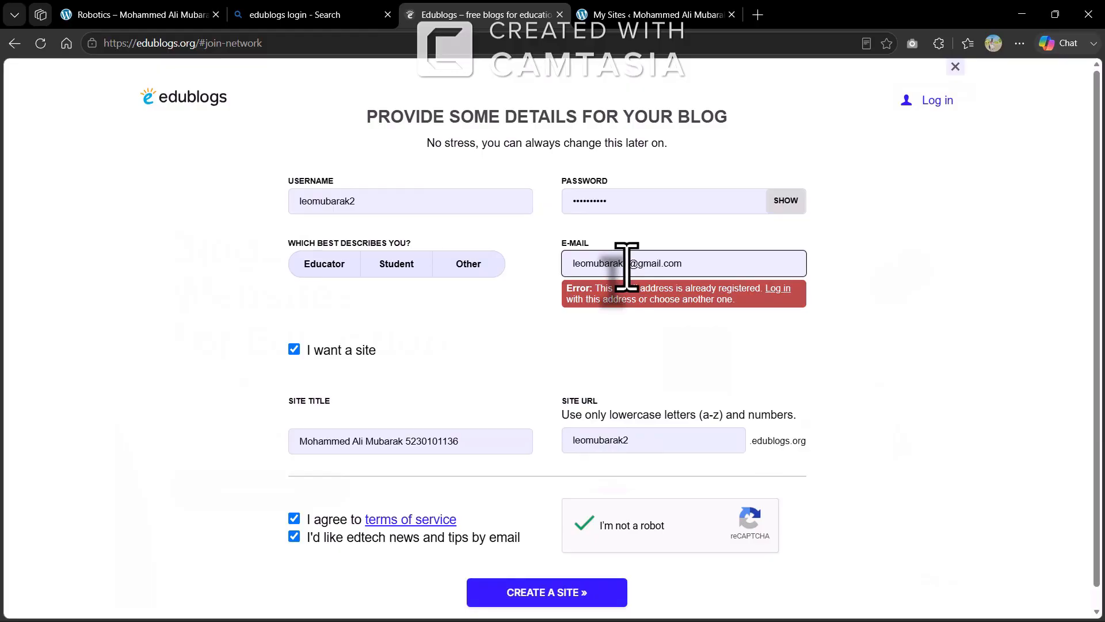
key("BackSpace")
type("3")
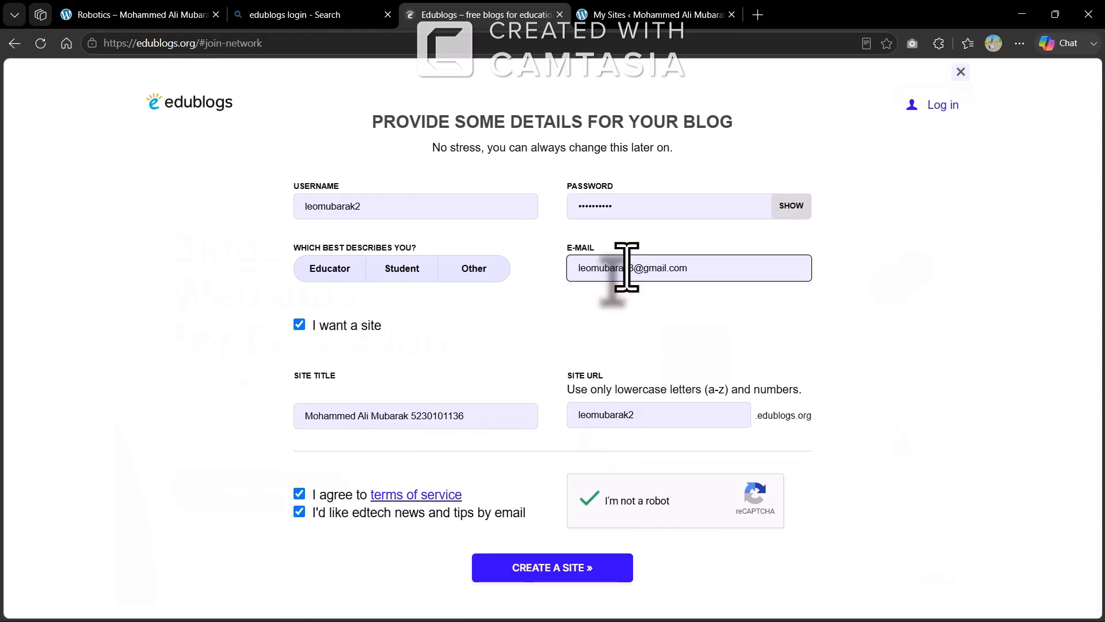
left_click(549, 565)
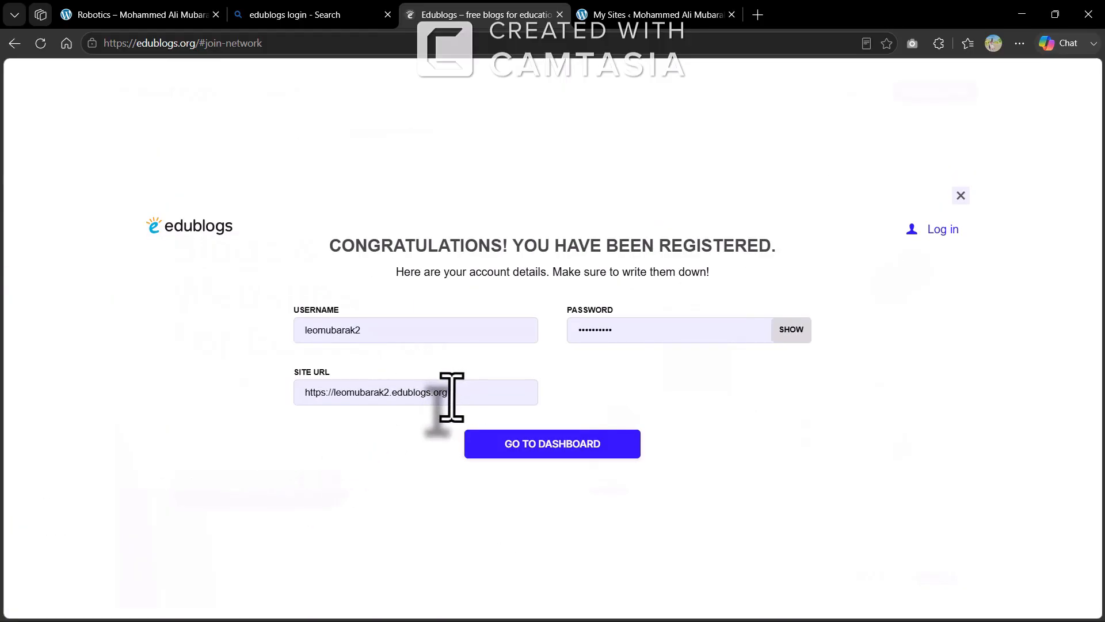
Go to the new site's admin dashboard and close the CampusPress network notice
left_click_drag(452, 397, 308, 403)
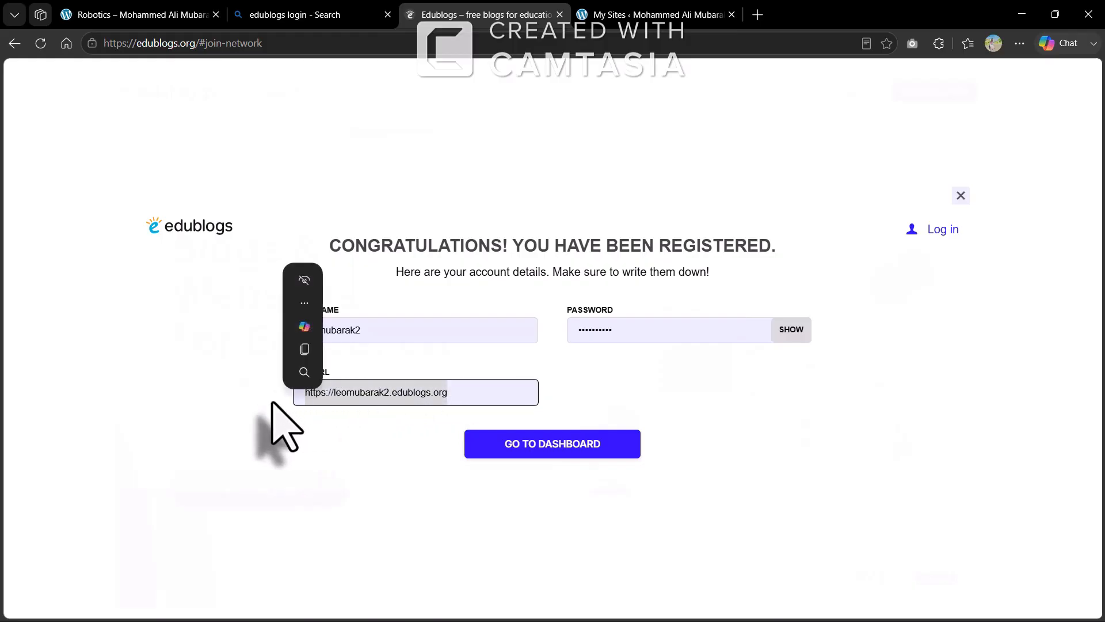
left_click(494, 395)
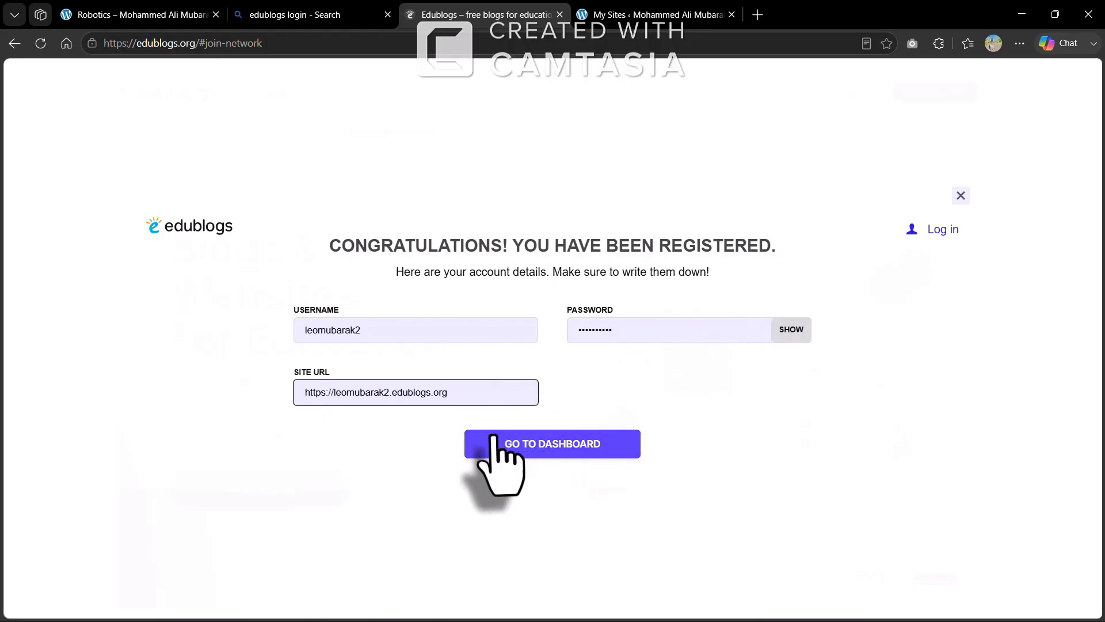
left_click(537, 445)
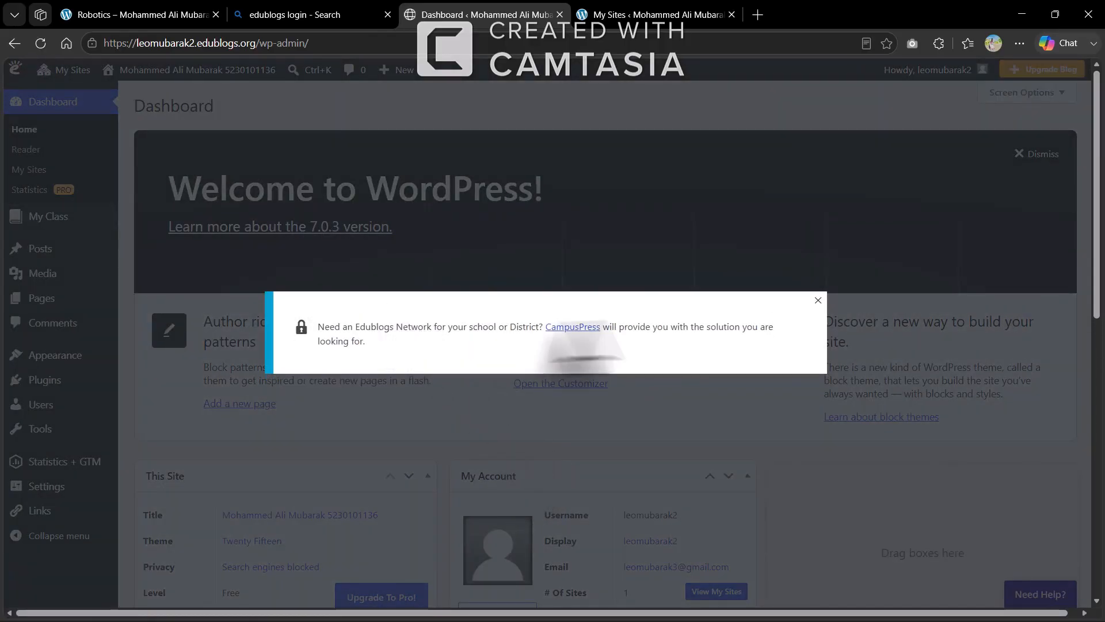
left_click(818, 300)
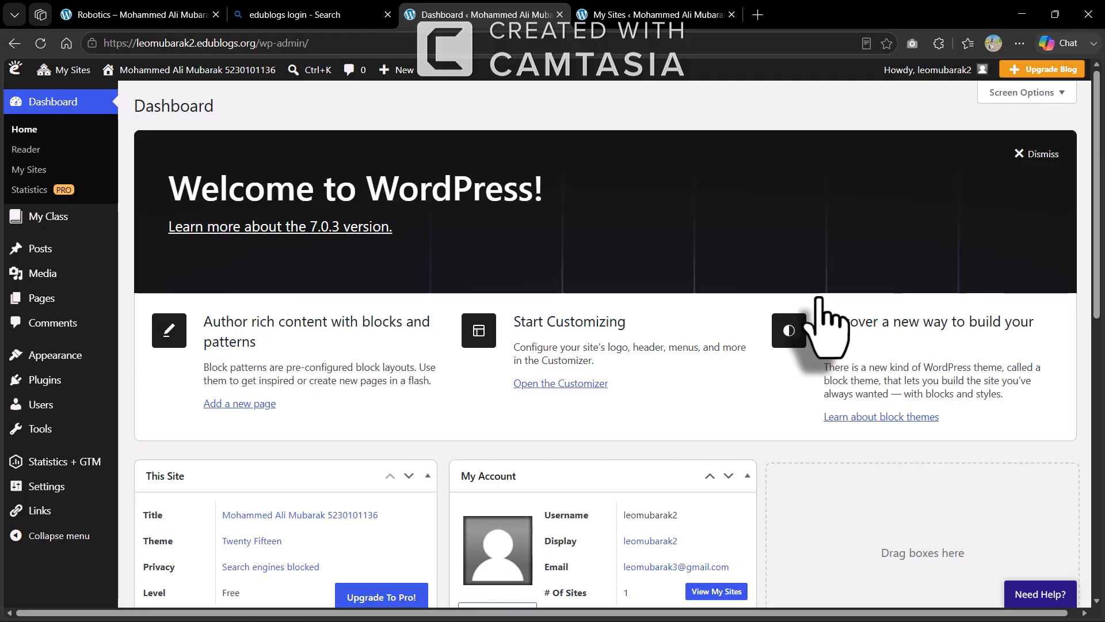
mouse_move(54, 249)
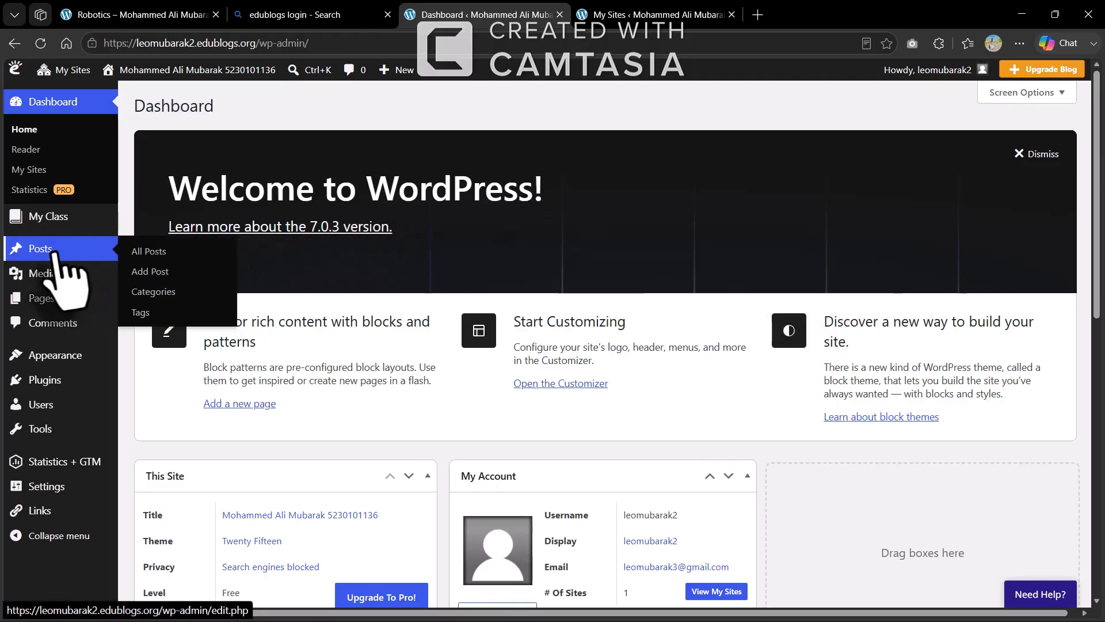
Add a new post and click through the block editor's welcome guide until it closes
left_click(156, 270)
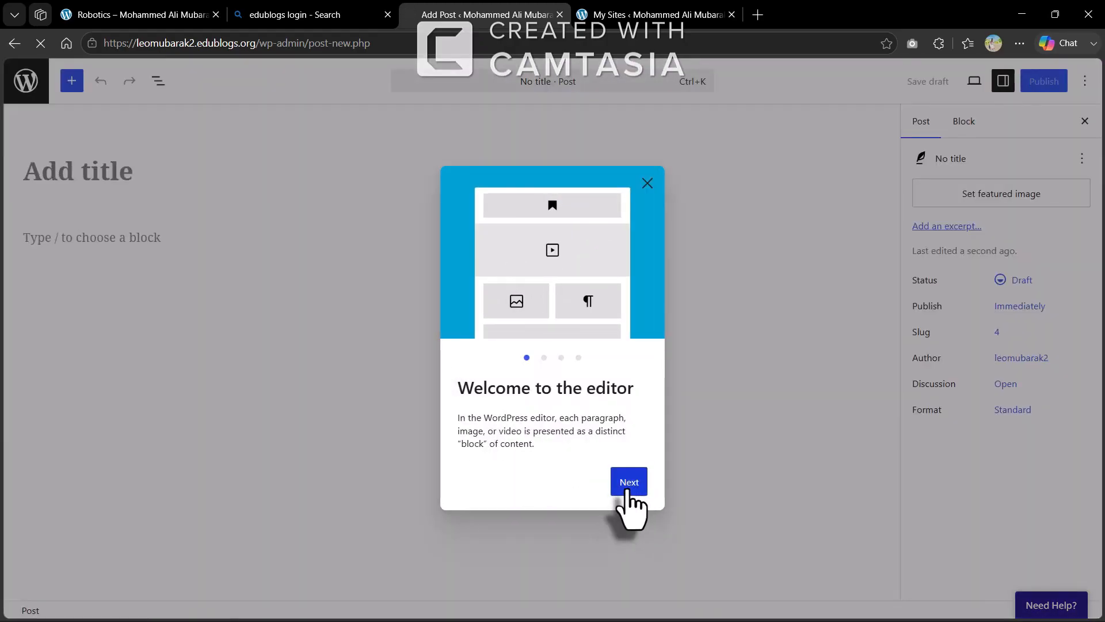
left_click(628, 486)
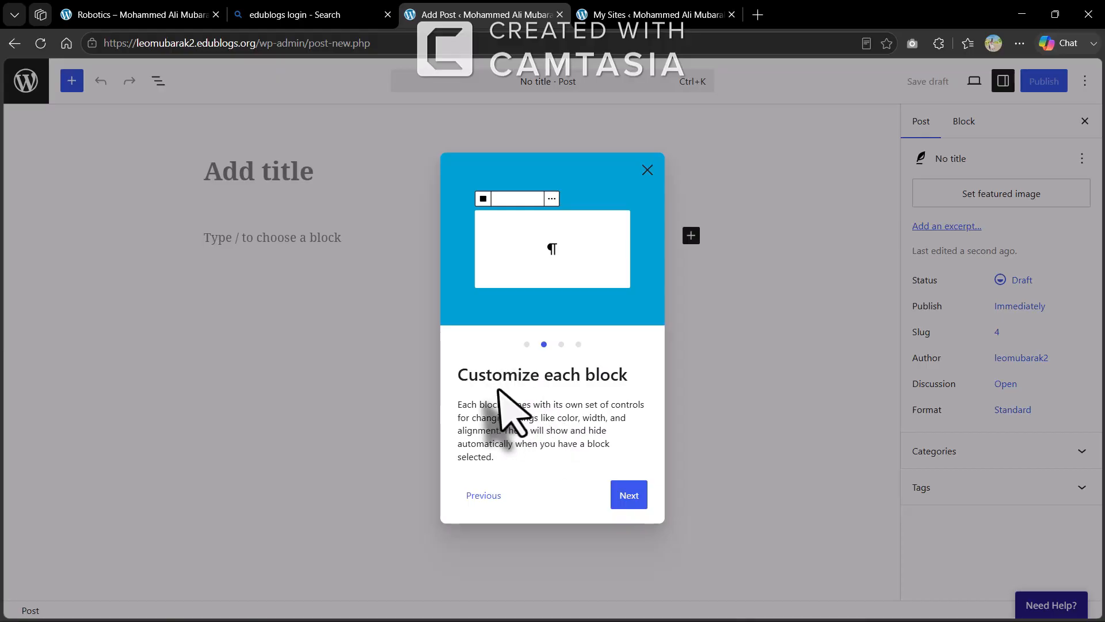
left_click(623, 497)
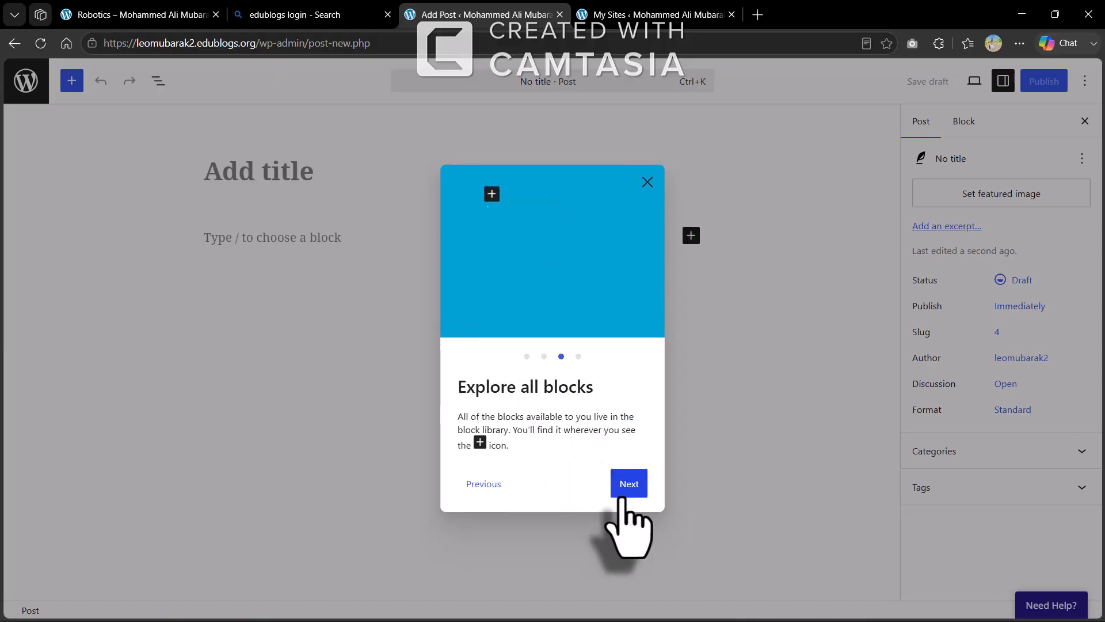
left_click(629, 486)
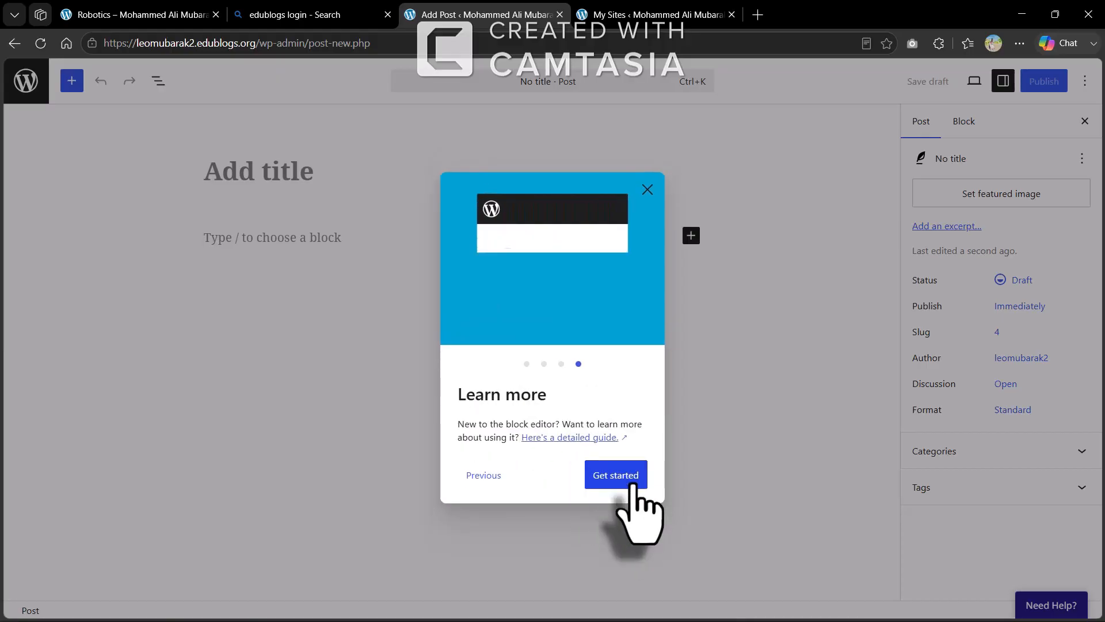
left_click(633, 485)
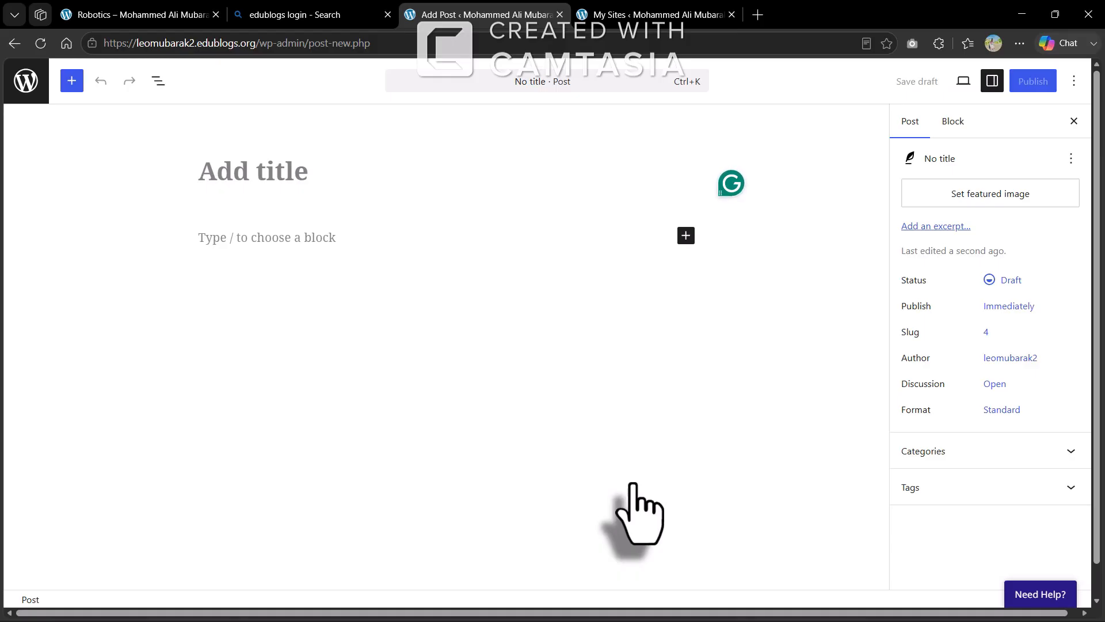
Title the draft 'Robot Construction' and start the 'Designing stable structures' paragraph below it
type("Rob")
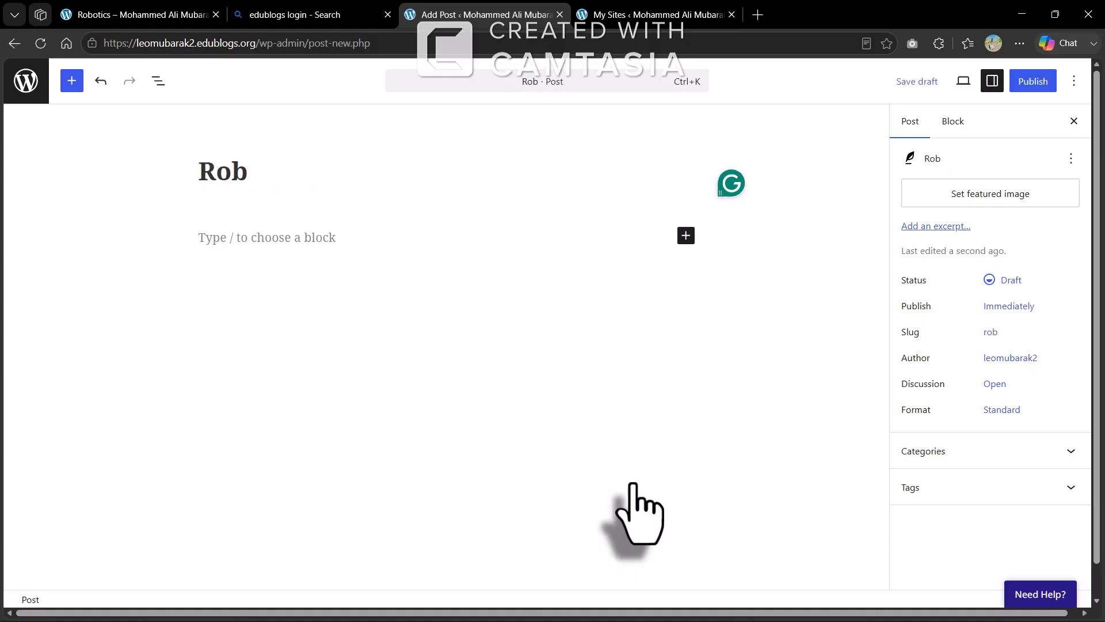
type("ot Con")
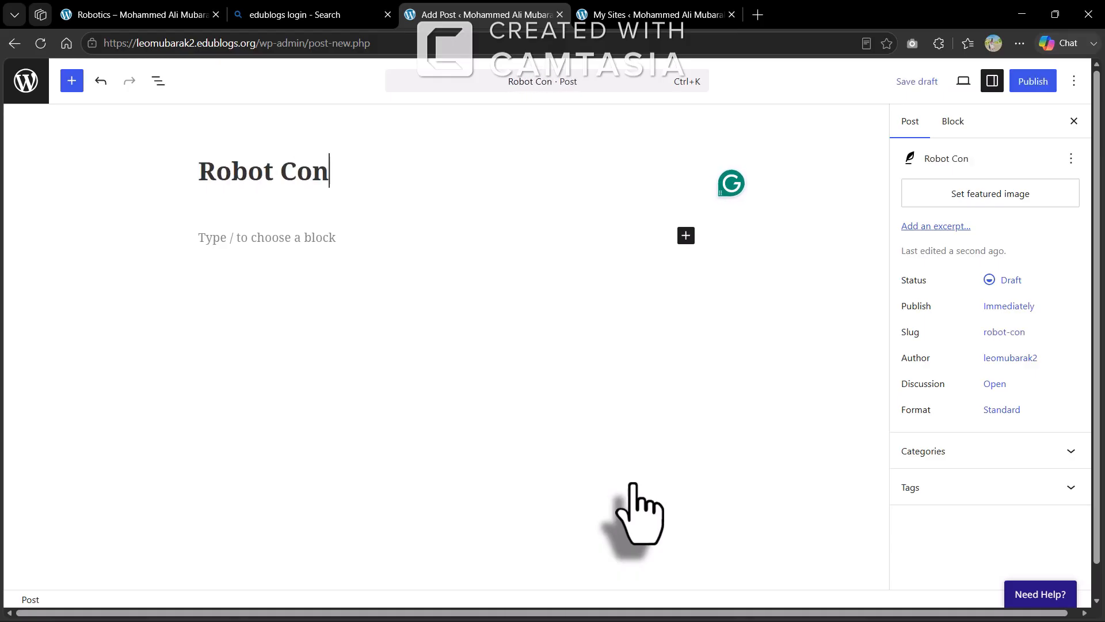
type("struction")
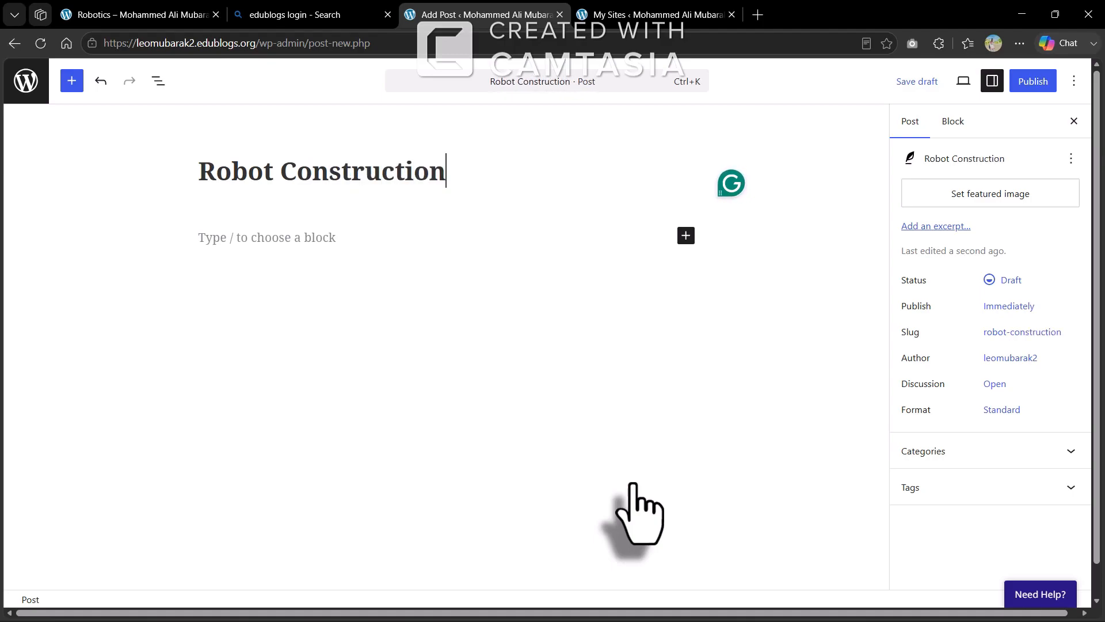
key("Return")
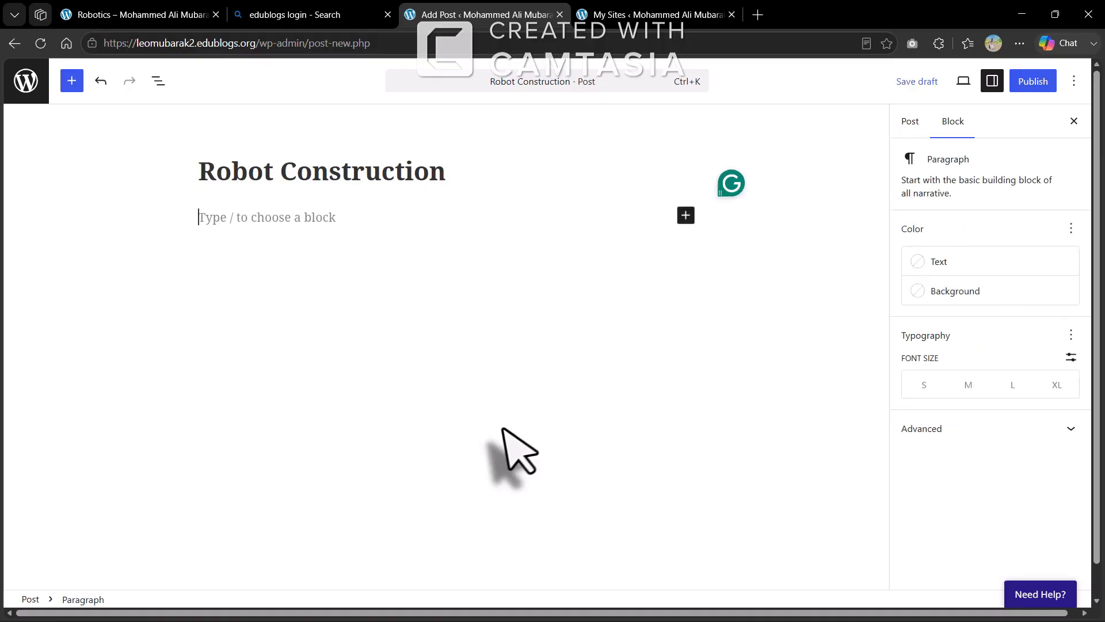
type("Designing stable structures")
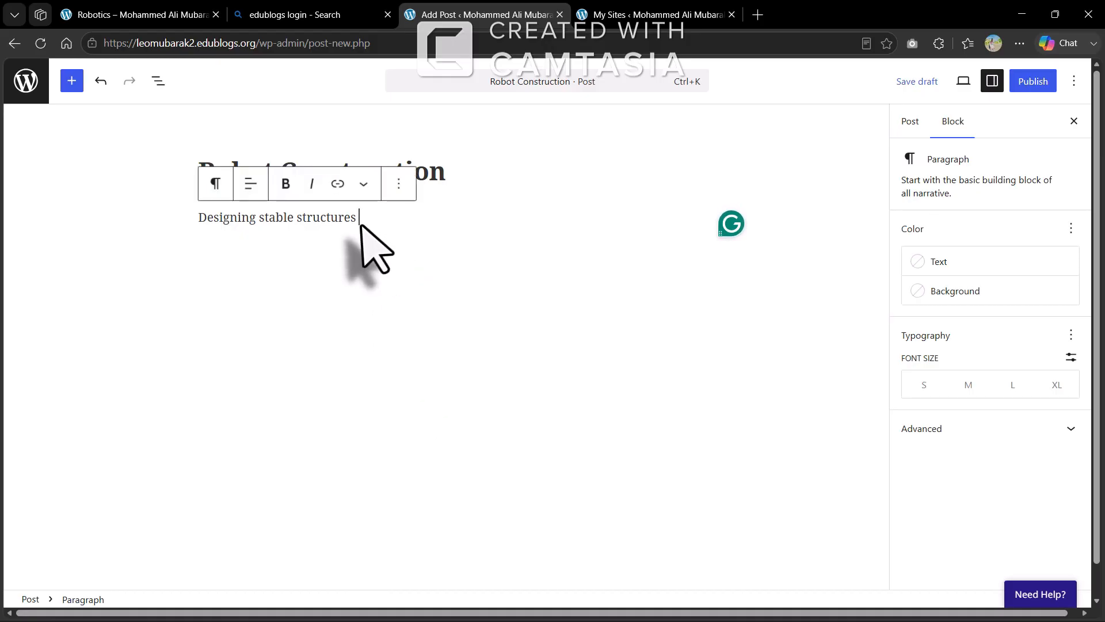
Try small, medium and large font sizes on the paragraph, settling on medium
left_click_drag(359, 221, 235, 223)
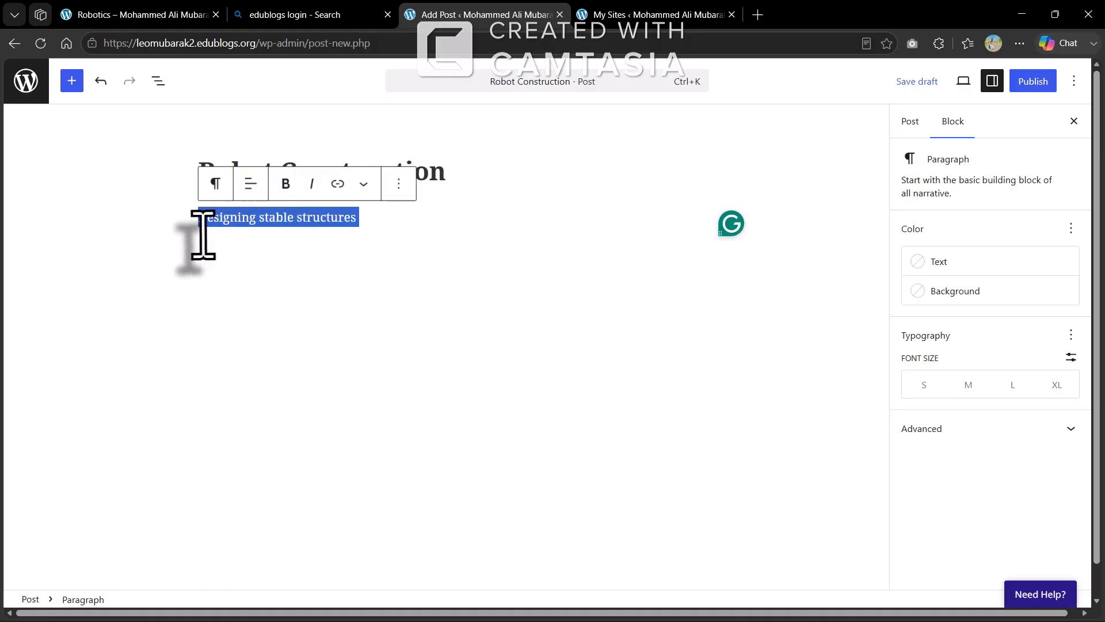
left_click(916, 385)
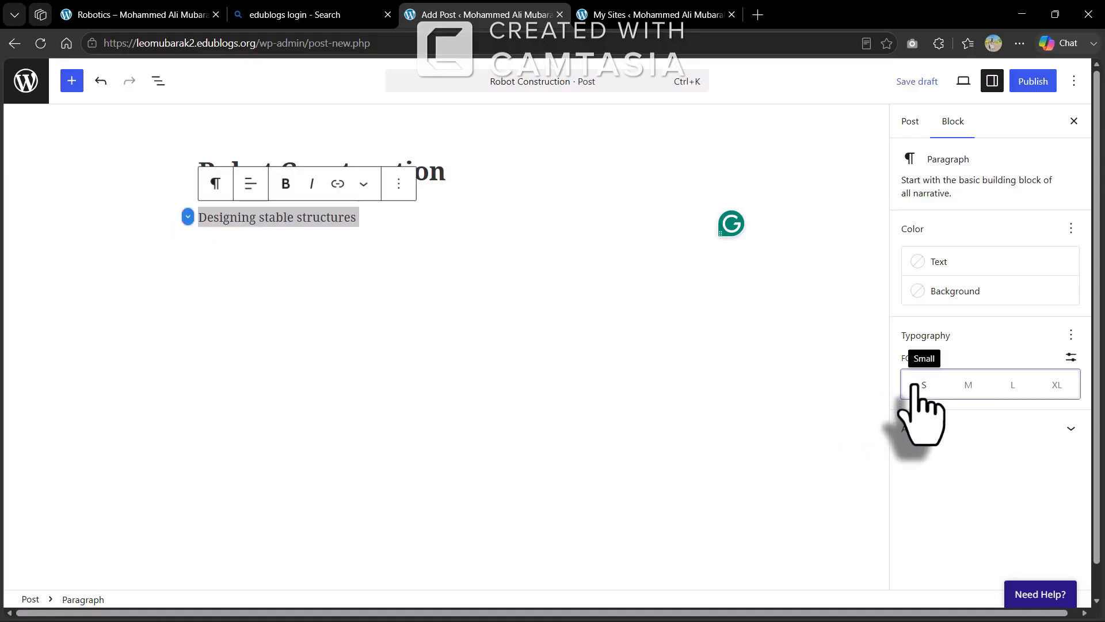
left_click(969, 385)
left_click(1004, 385)
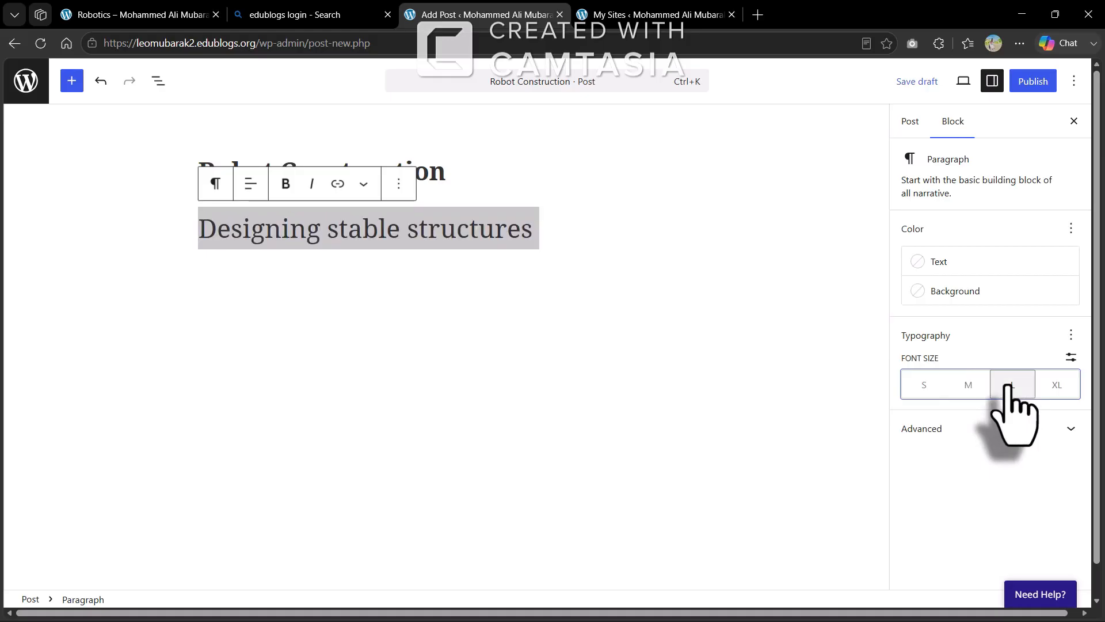
left_click(971, 384)
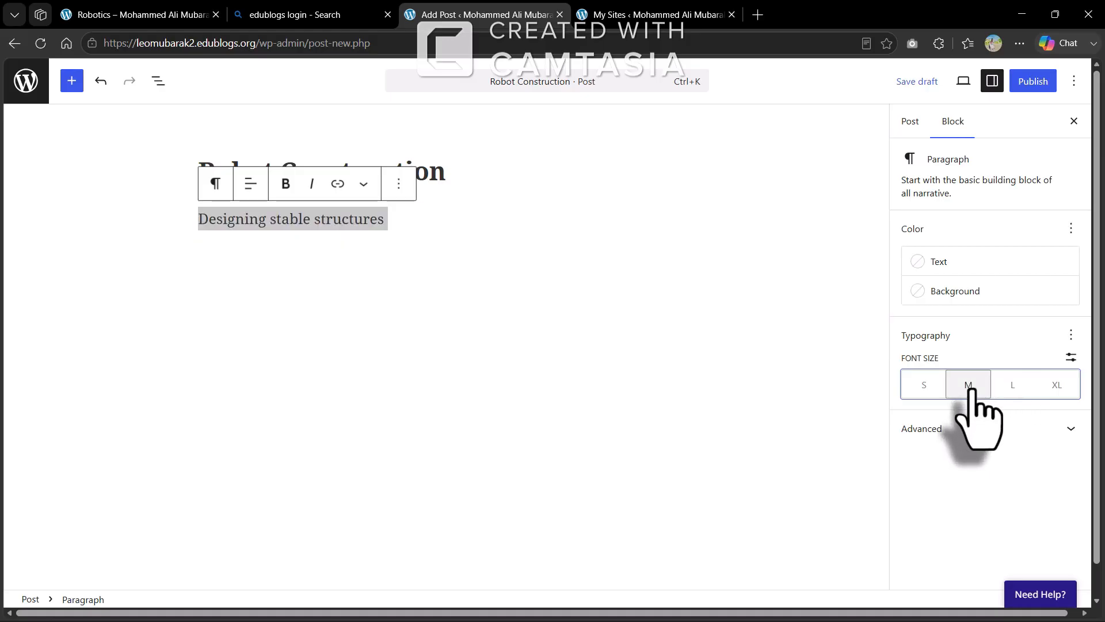
Try Bright Blue and White paragraph backgrounds, then undo back to no background colour
left_click(926, 266)
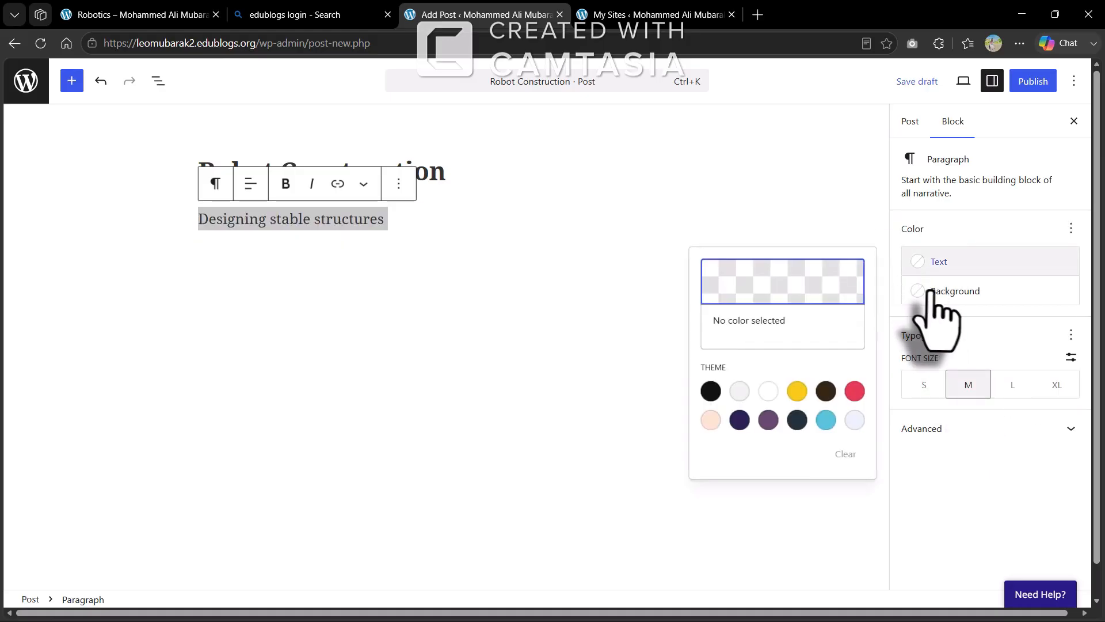
left_click(928, 292)
left_click(927, 292)
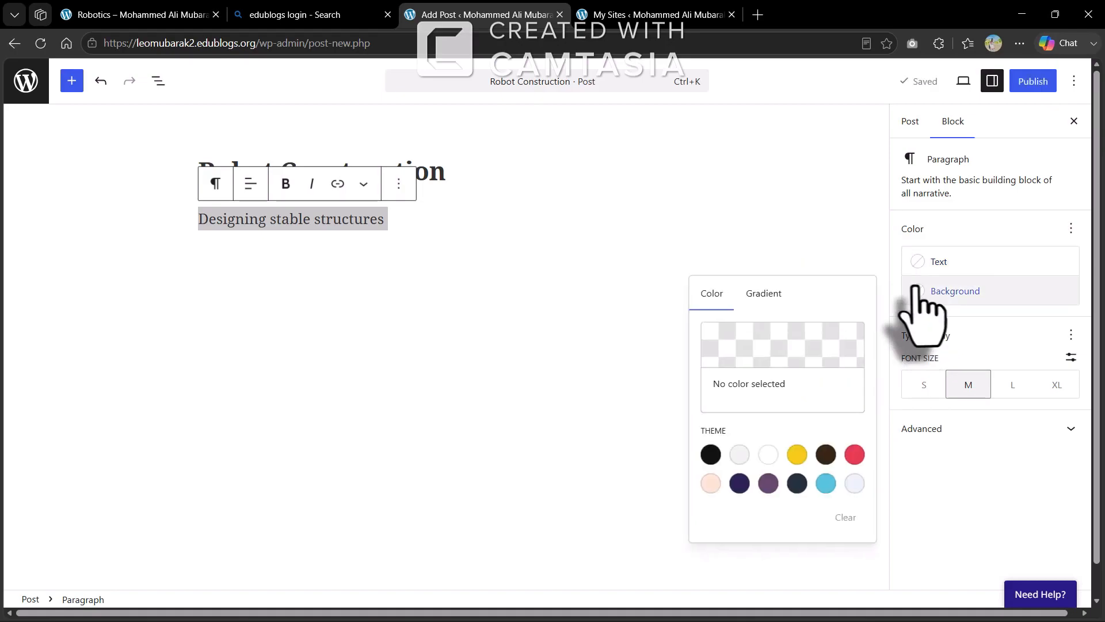
left_click(825, 483)
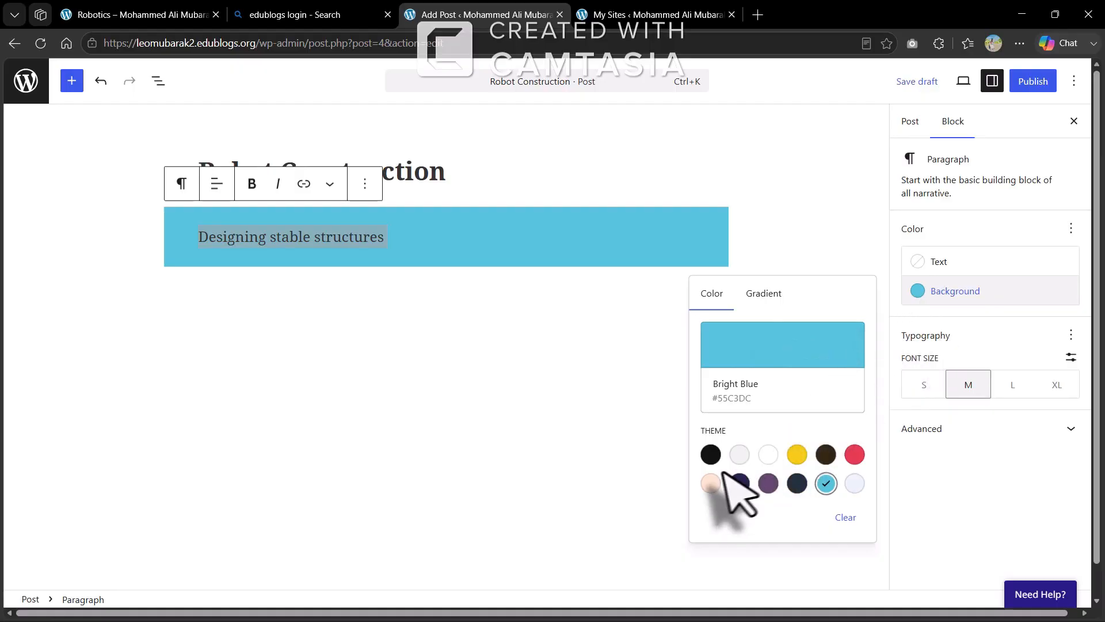
left_click(768, 455)
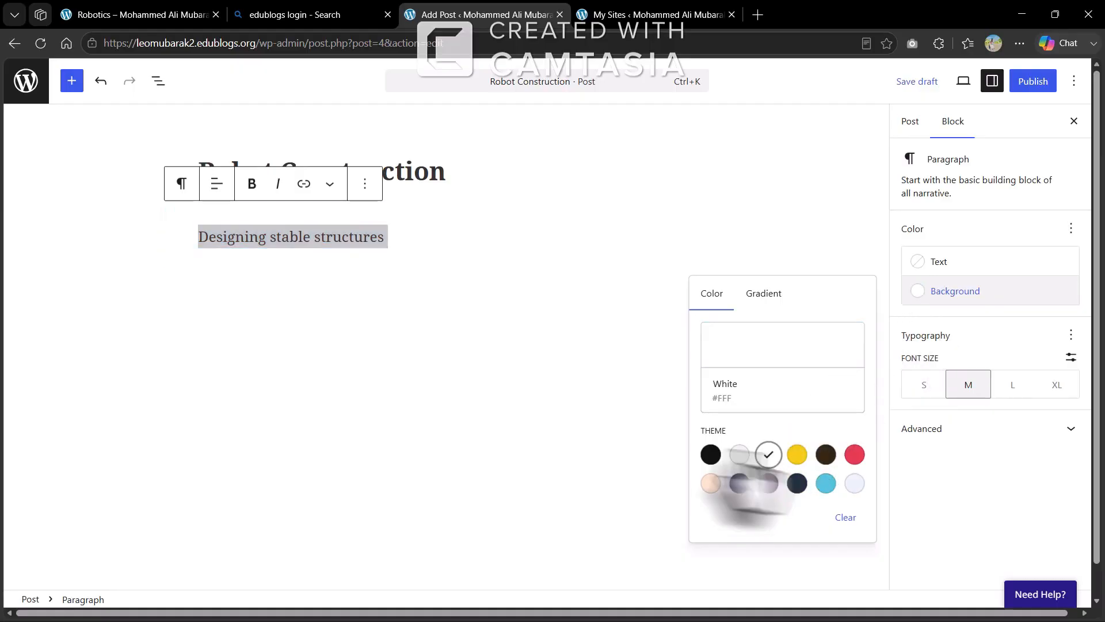
left_click(433, 345)
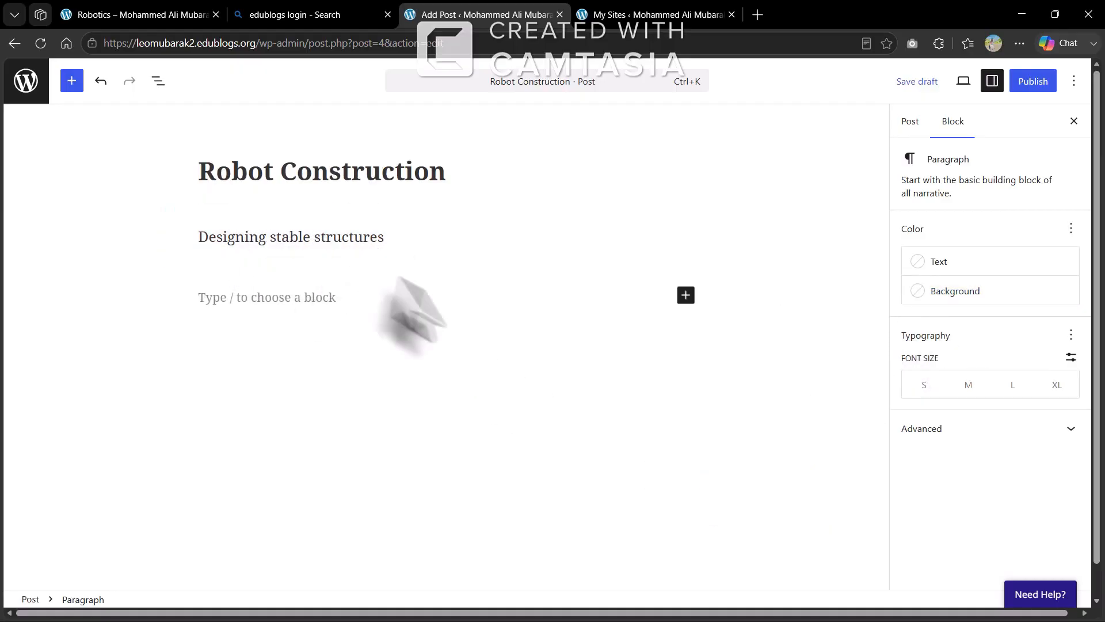
key("ctrl+z")
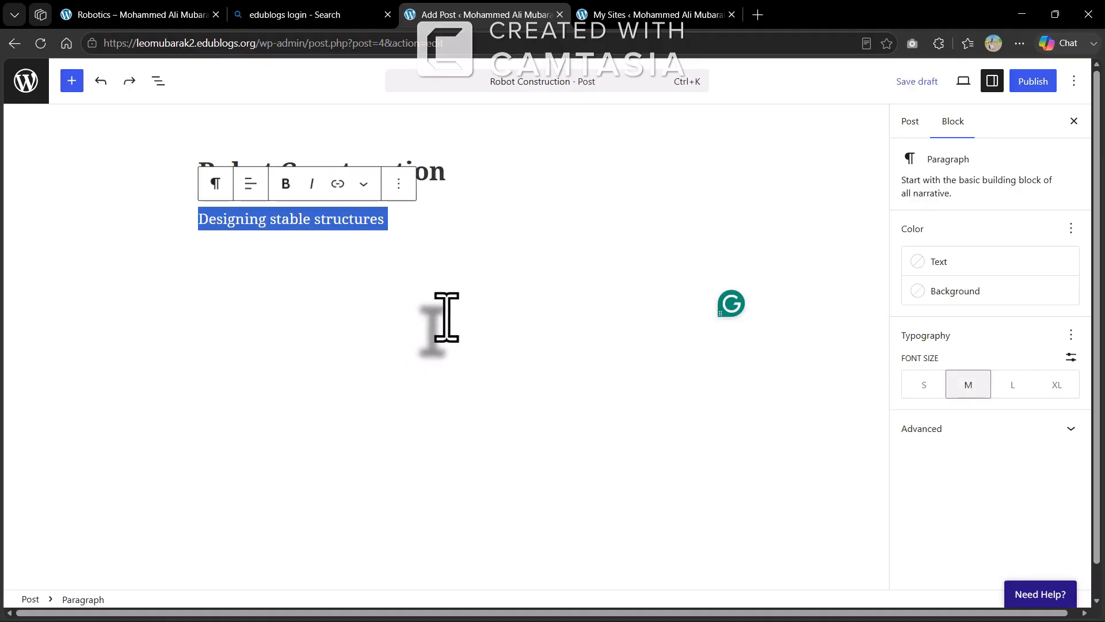
left_click(286, 312)
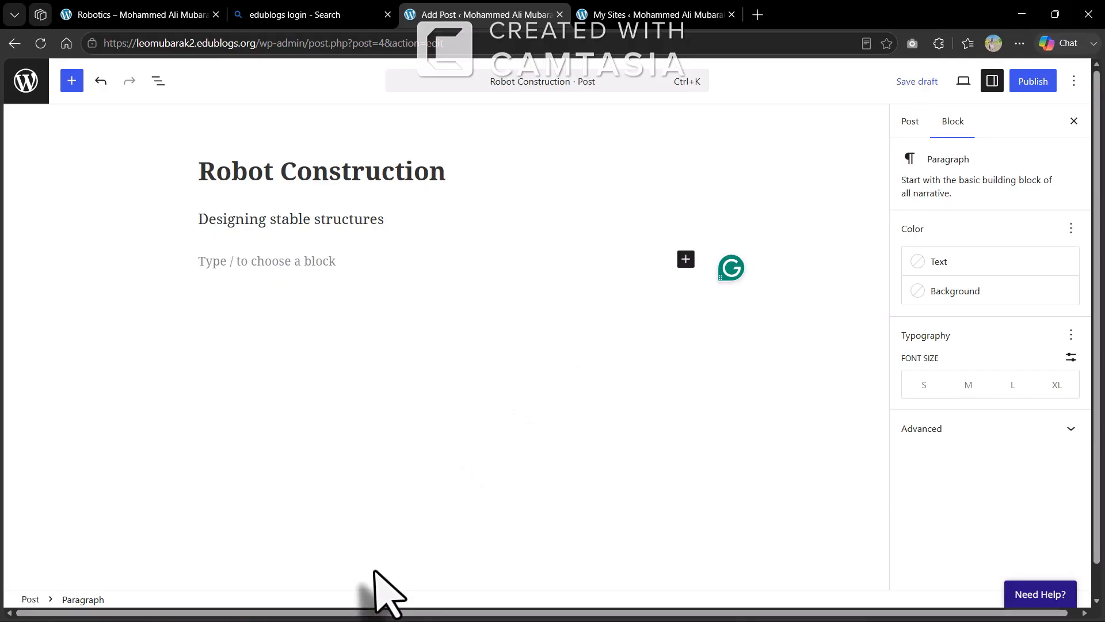
left_click(1022, 16)
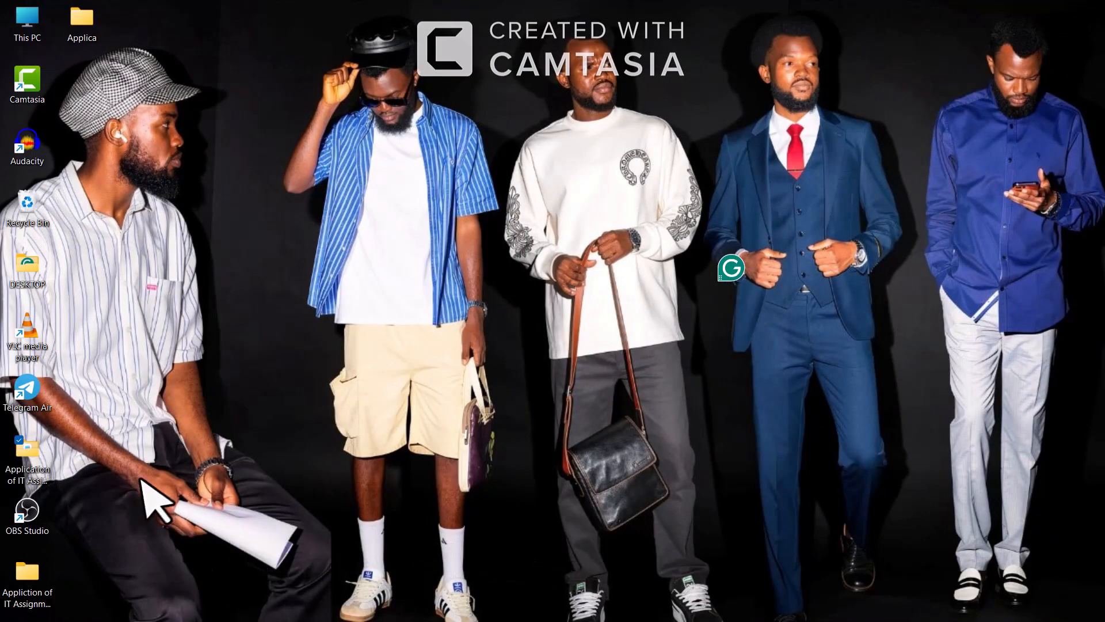
Open the Robot Construction Lesson Content Word file from the Application of IT Assignment folder
left_click(27, 455)
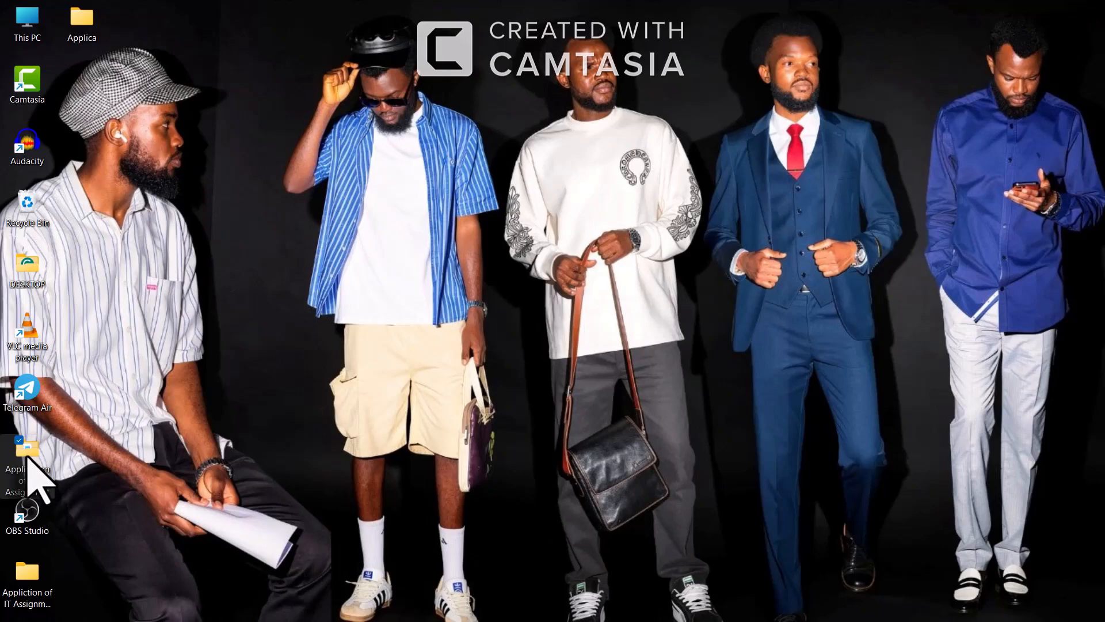
double_click(27, 458)
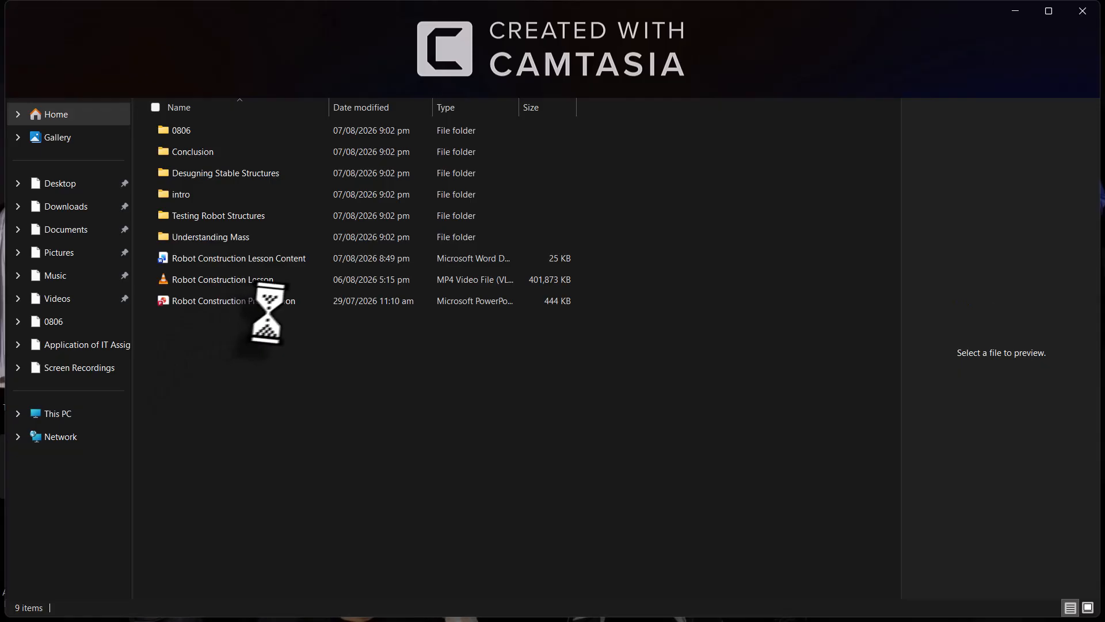
double_click(291, 258)
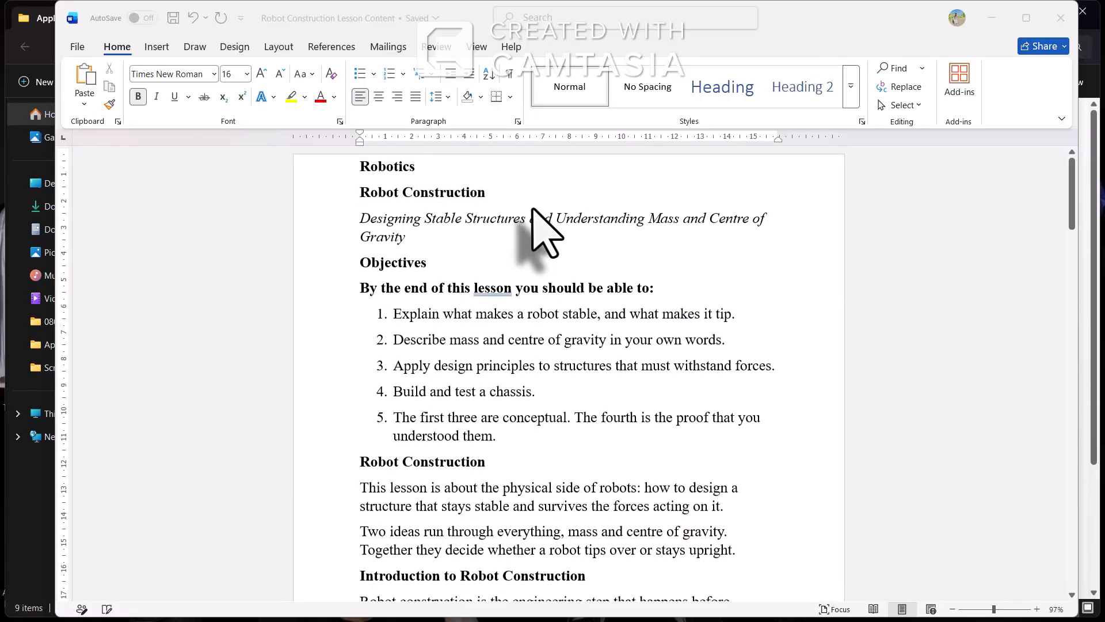
Select the lesson text from the Objectives heading through the paragraph ending 'stays upright.'
triple_click(361, 262)
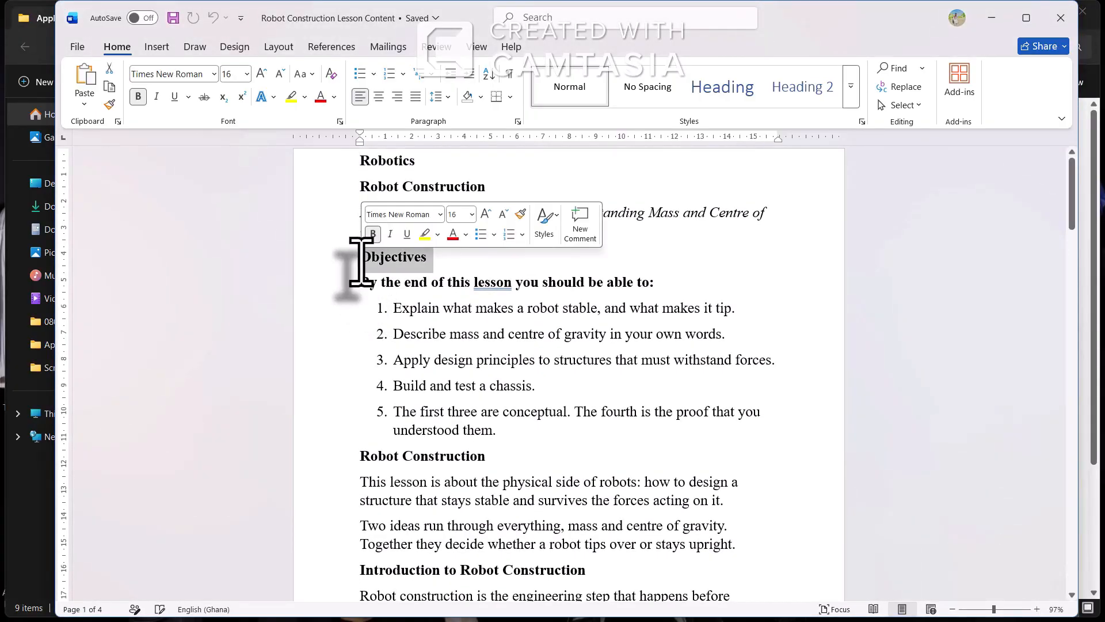
left_click(363, 373)
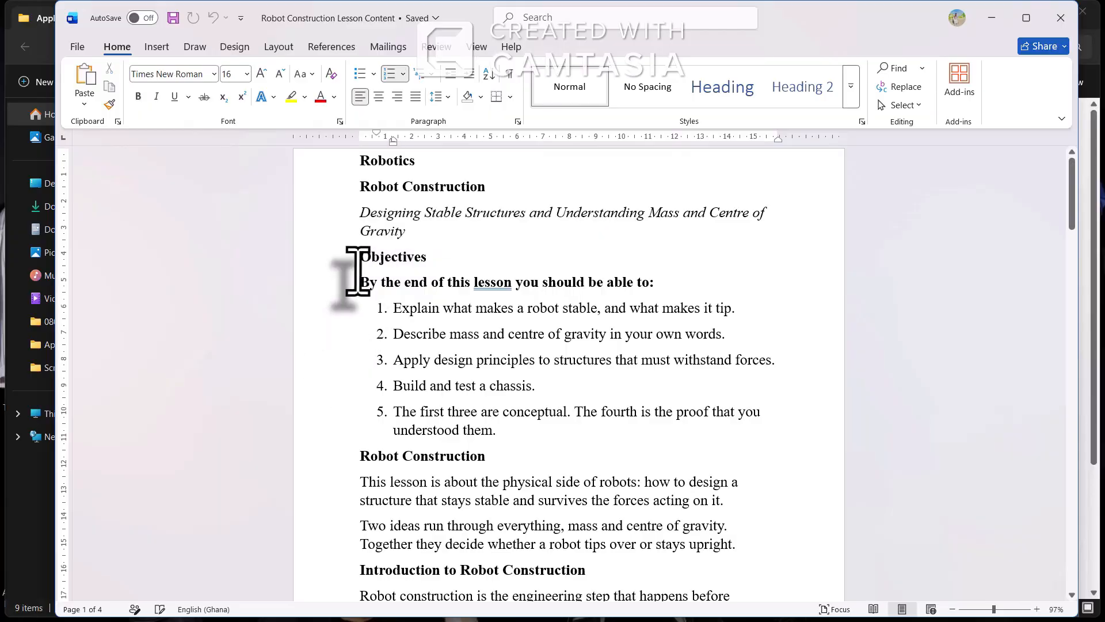
left_click_drag(360, 264, 502, 431)
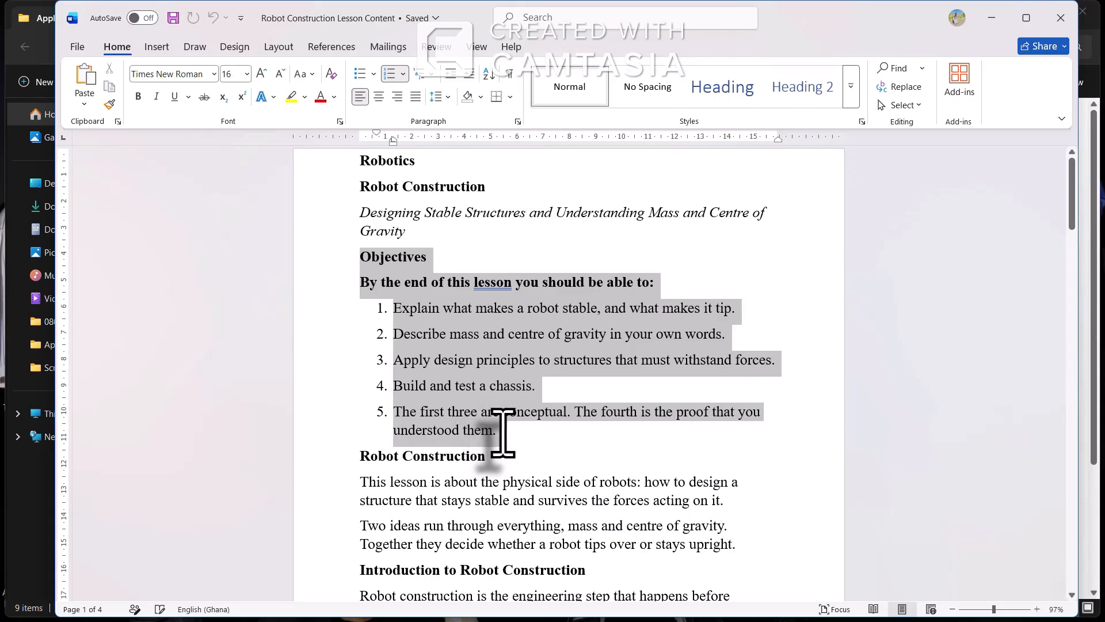
left_click_drag(502, 432, 806, 547)
key("ctrl+c")
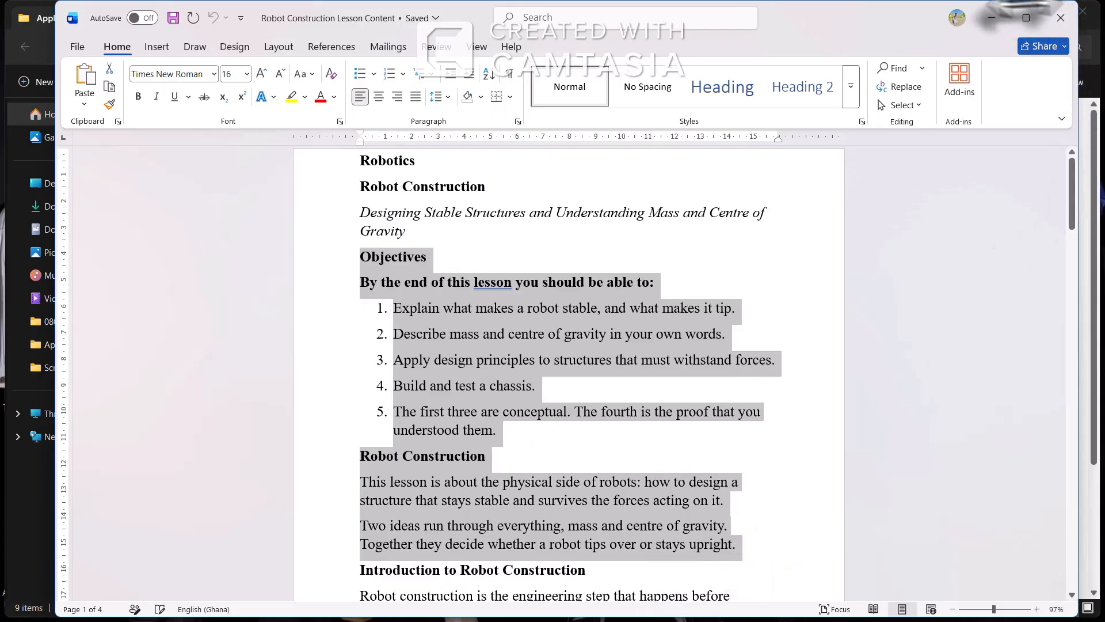
Snap Word to the left half beside File Explorer, then hide both windows to show the desktop
mouse_move(1026, 20)
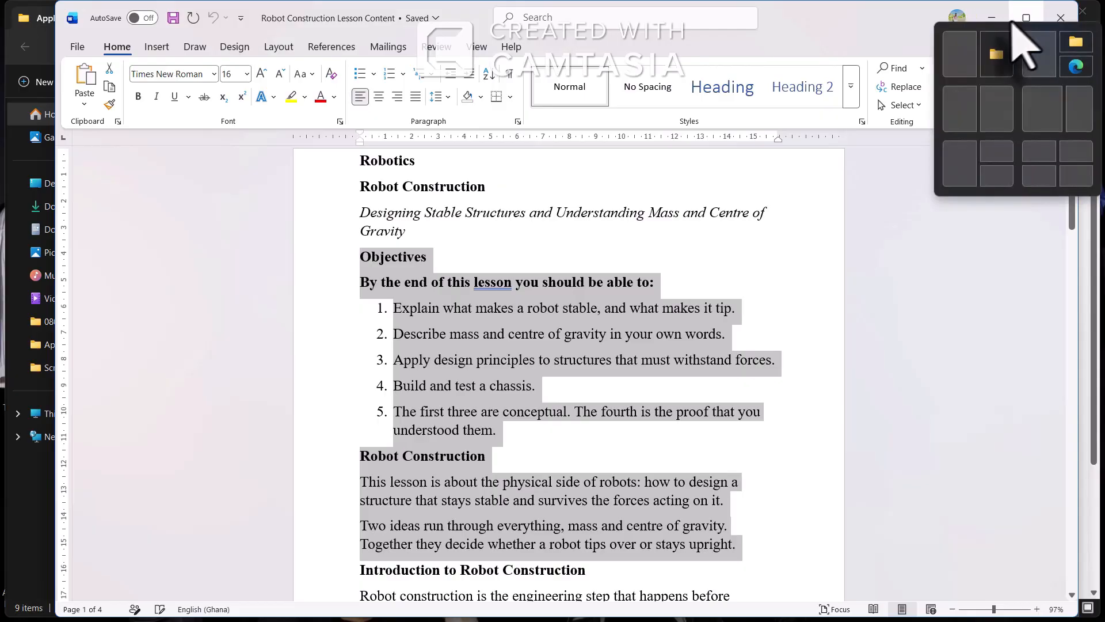
left_click(958, 66)
left_click(949, 86)
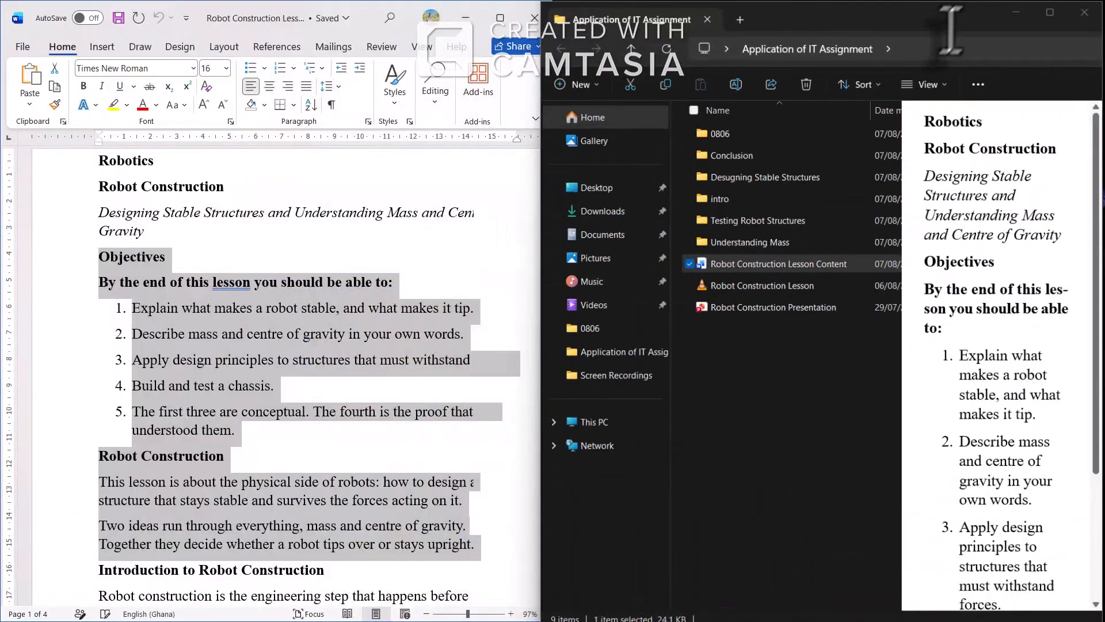
left_click(1019, 11)
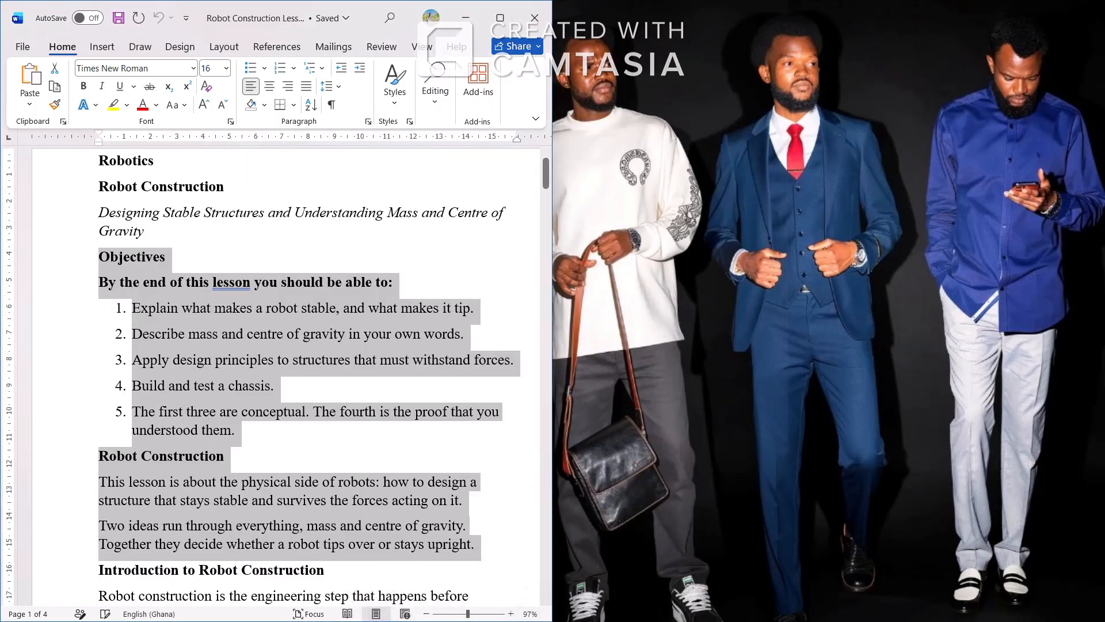
left_click(735, 506)
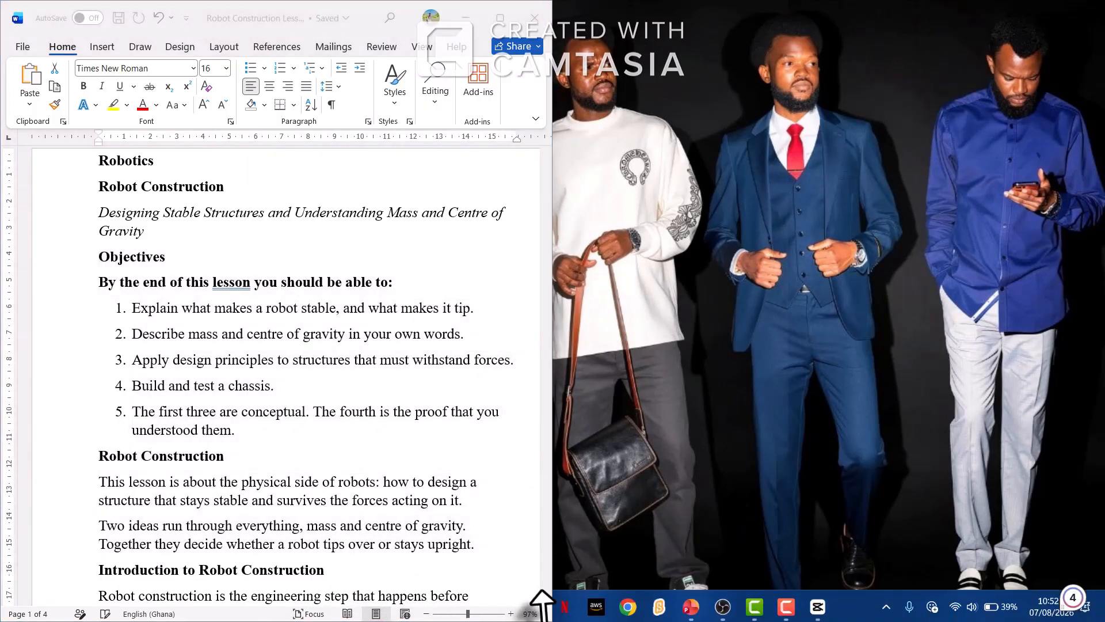
left_click(471, 24)
left_click(467, 20)
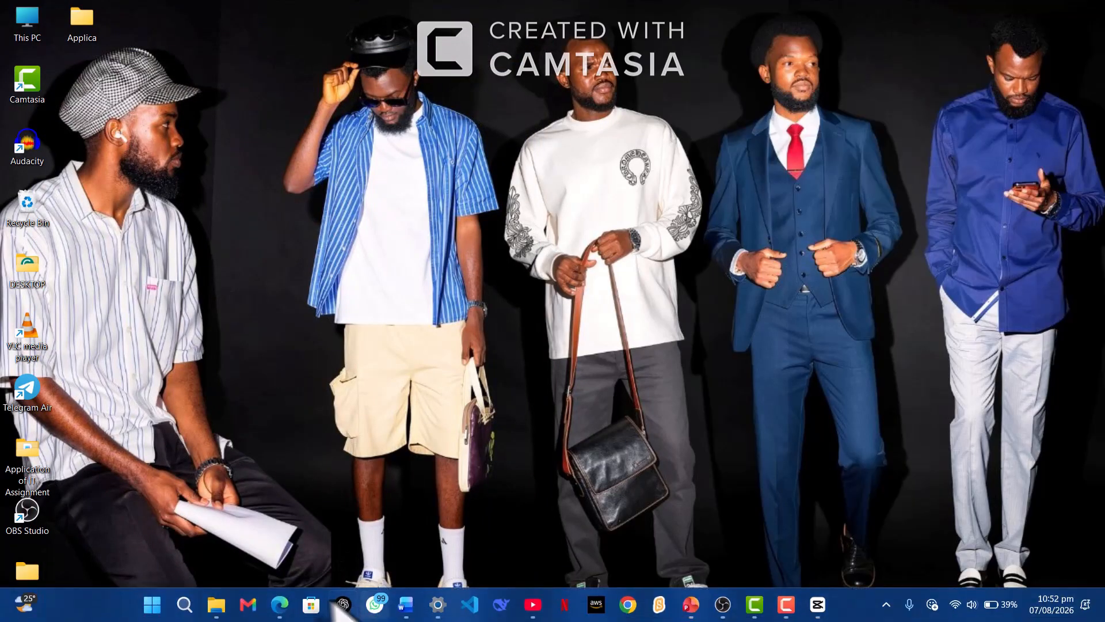
Snap the browser to the left half beside Word and paste the copied lesson text into the post
mouse_move(278, 612)
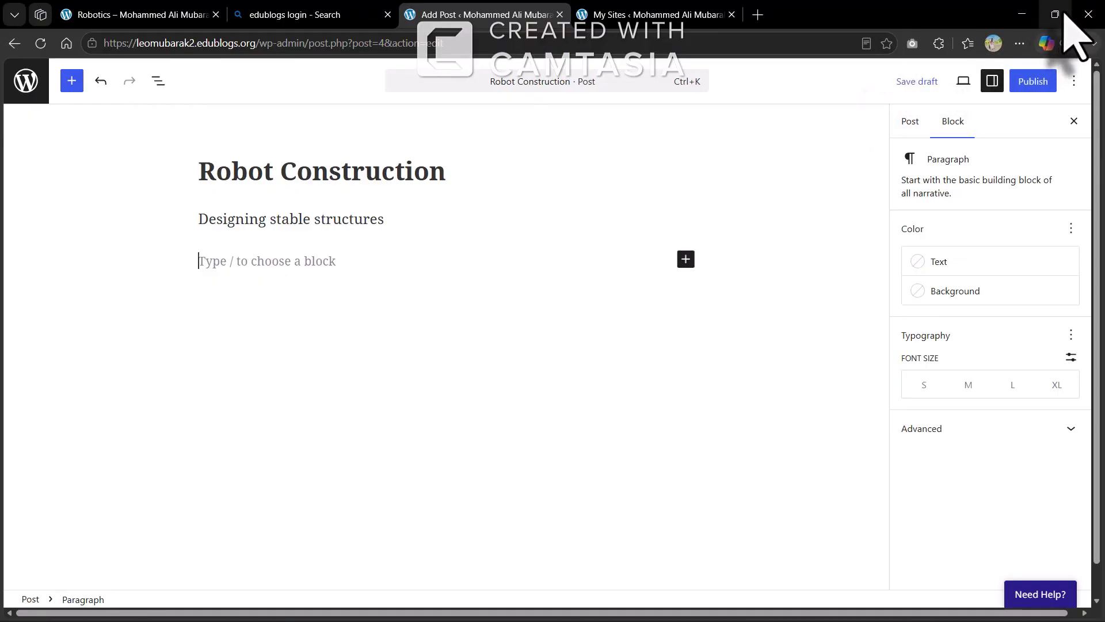
mouse_move(1065, 14)
left_click(969, 73)
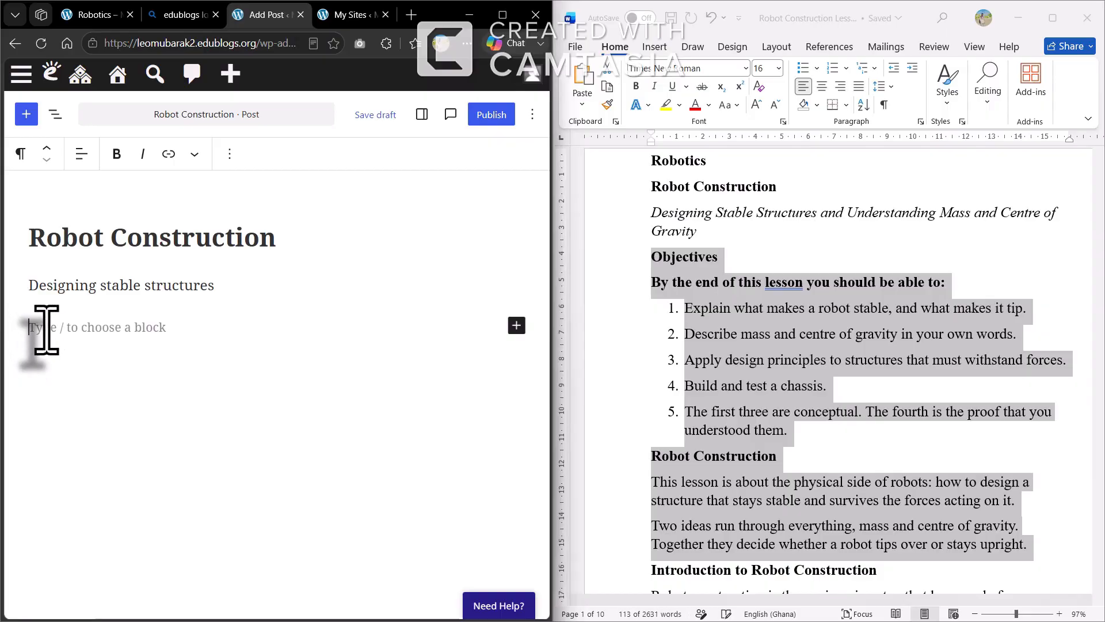
key("ctrl+v")
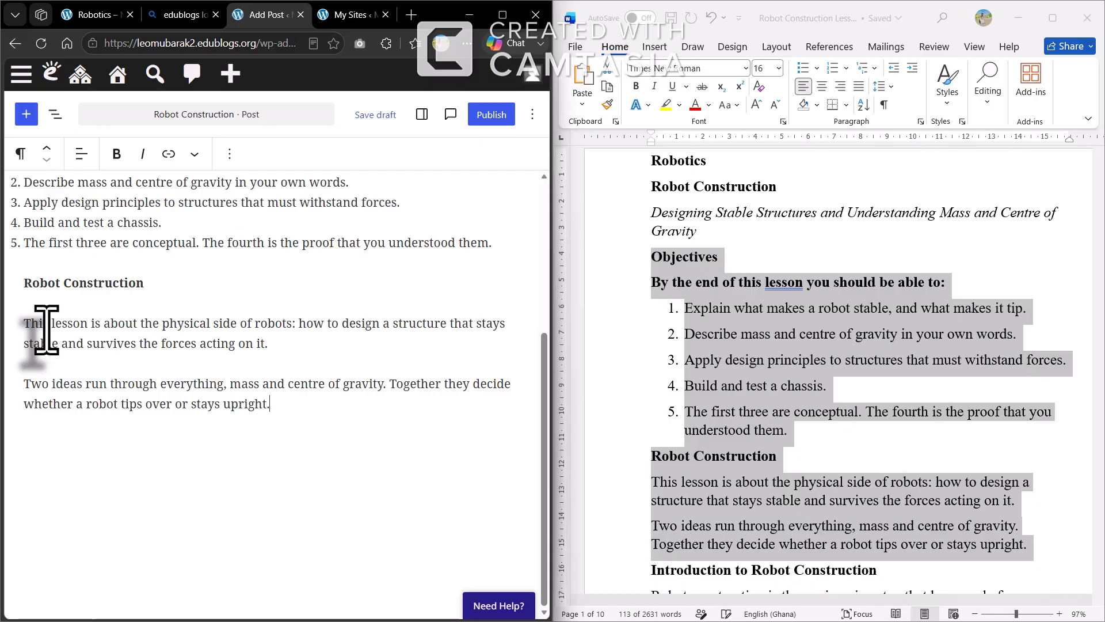
scroll(213, 340, "up", 4)
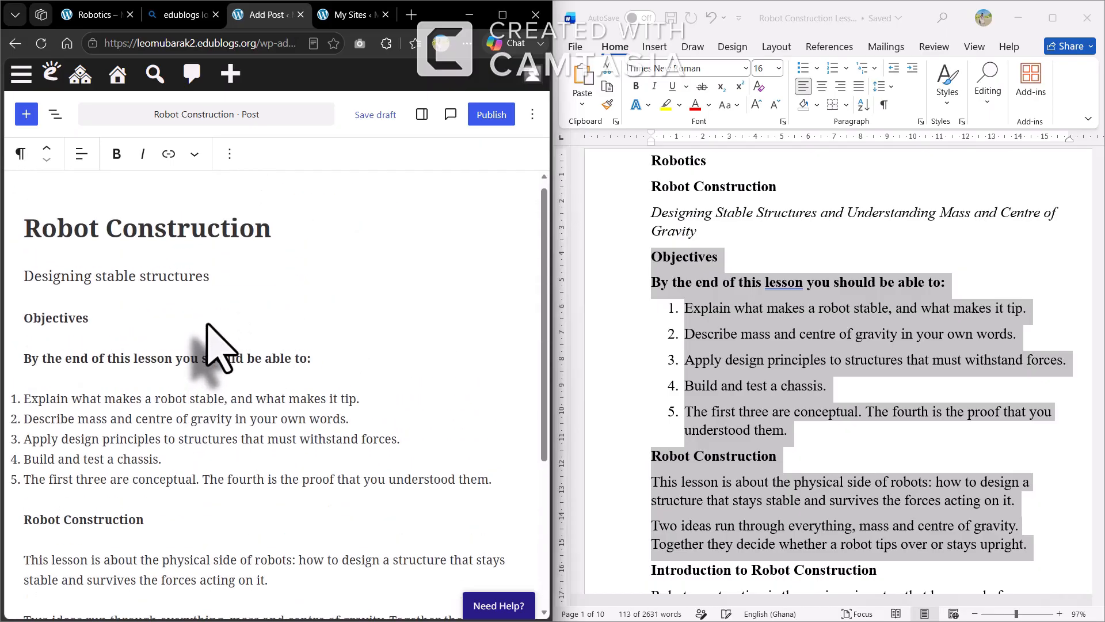
scroll(216, 346, "down", 1)
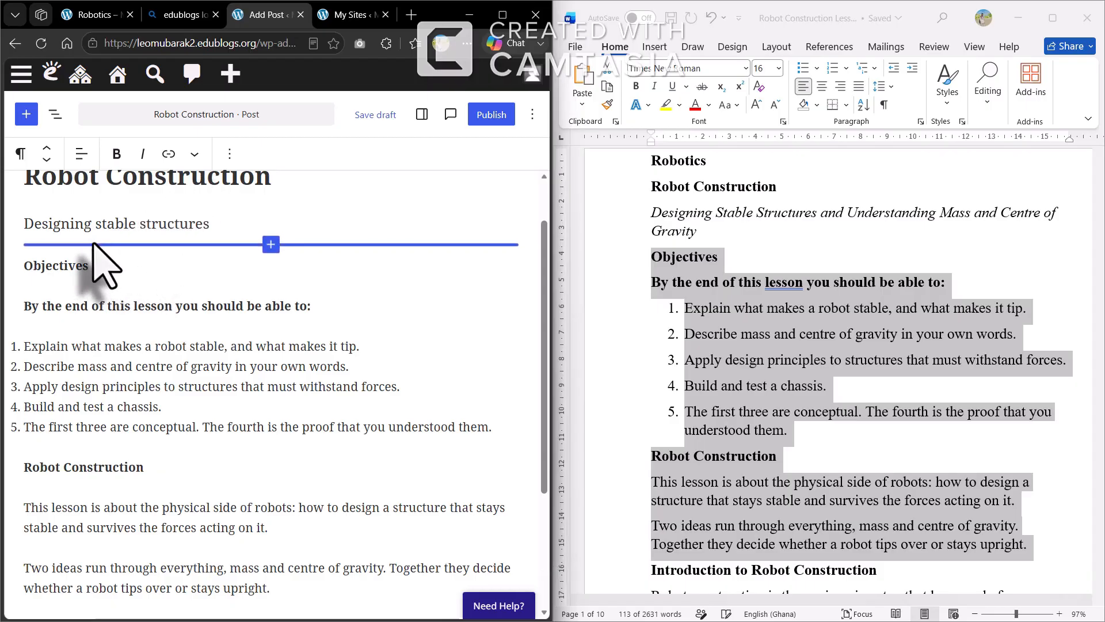
Insert an Image block between the 'Designing stable structures' subtitle and the Objectives heading
left_click(270, 244)
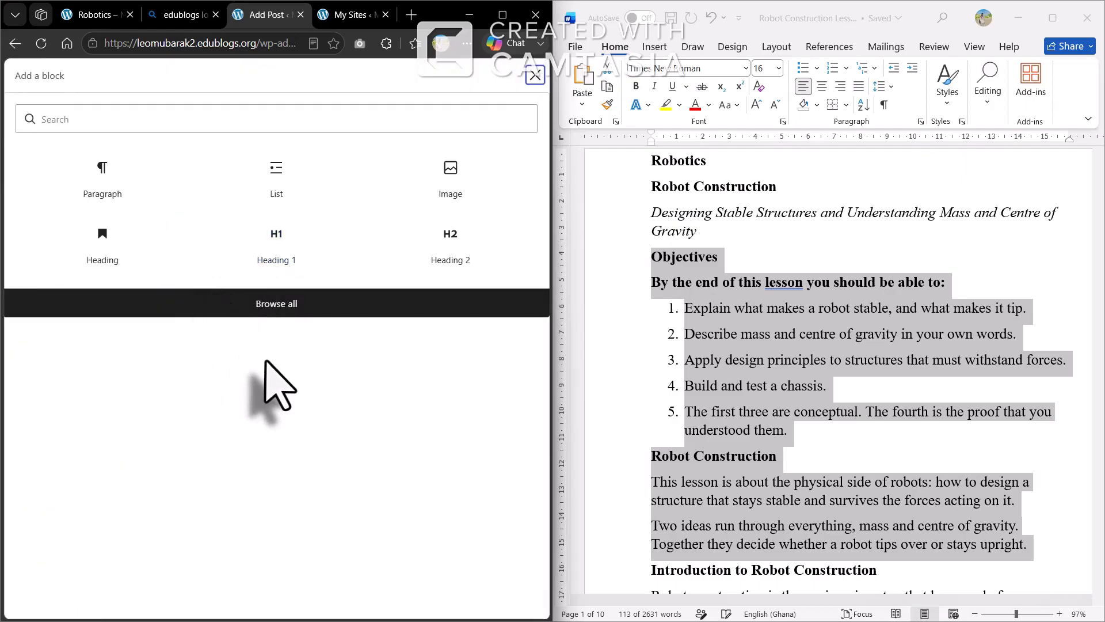
left_click(269, 315)
left_click(269, 314)
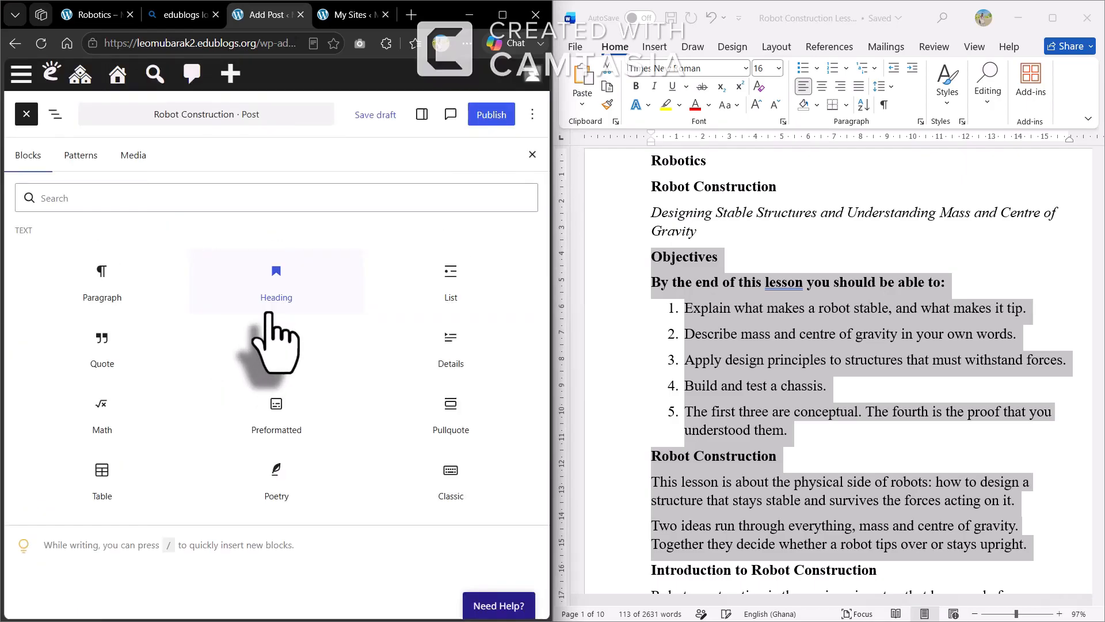
scroll(248, 478, "down", 2)
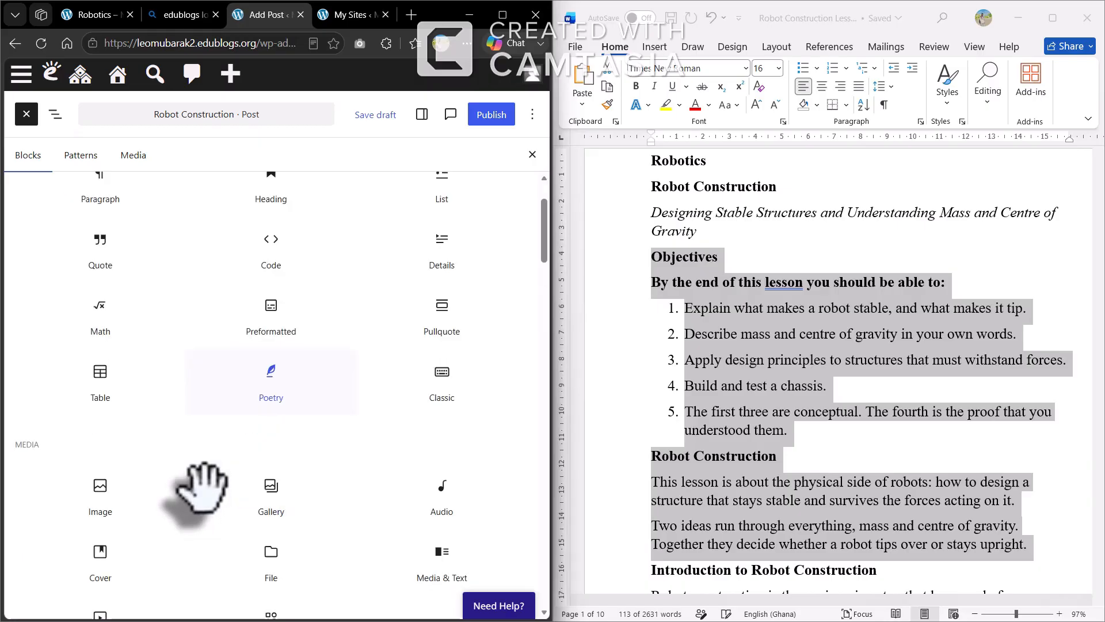
left_click(110, 477)
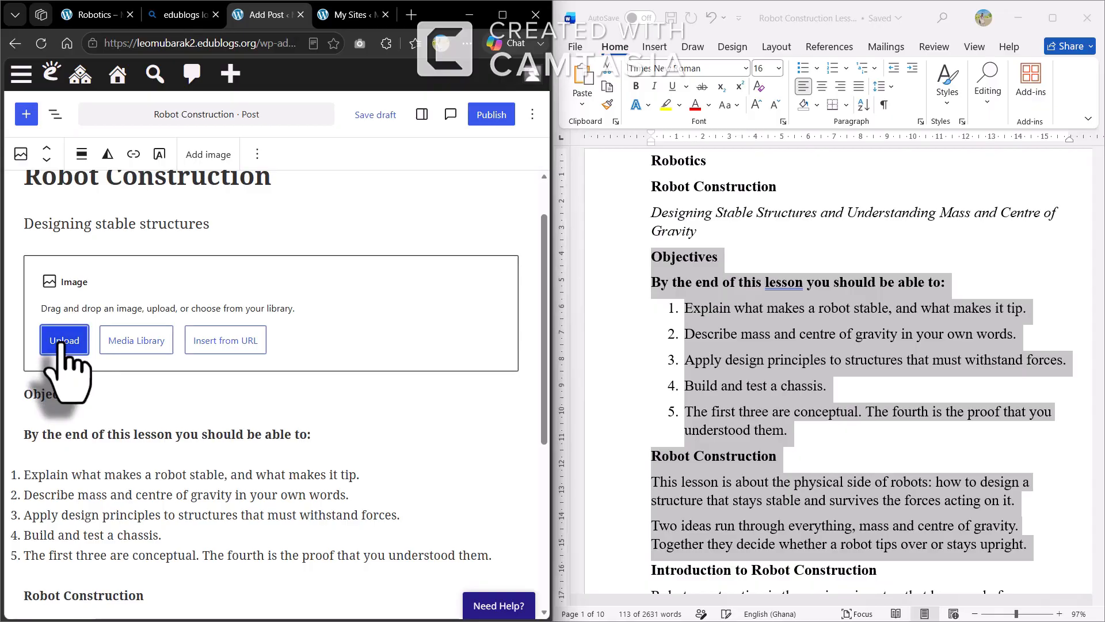
Upload objectives.jpg from the Downloads folder into the new image block
left_click(63, 342)
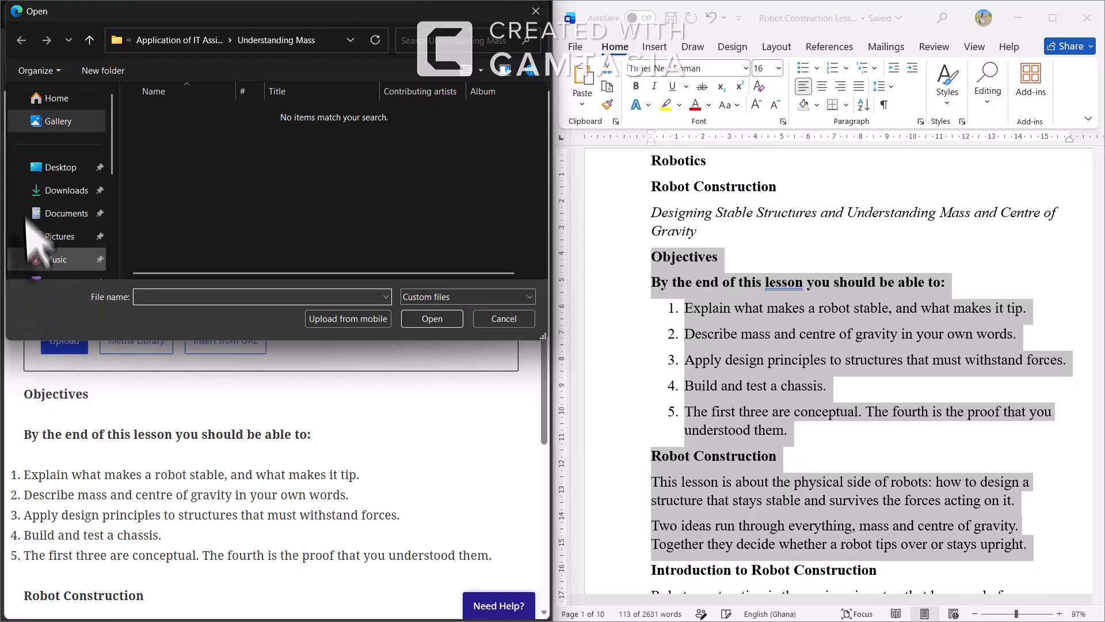
left_click(48, 193)
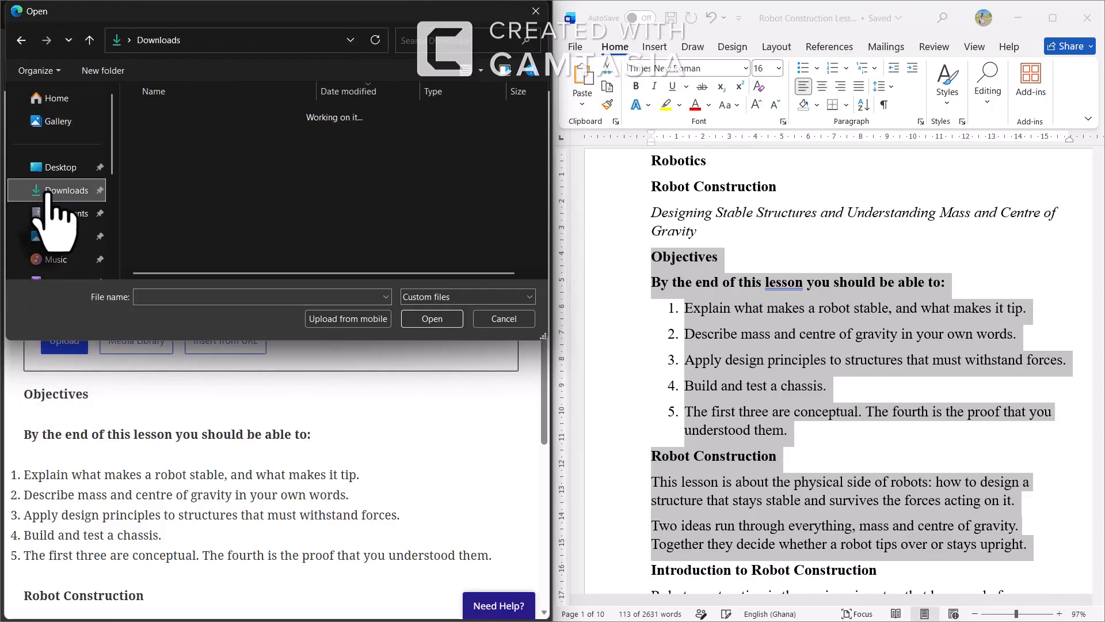
left_click(152, 300)
type("ob")
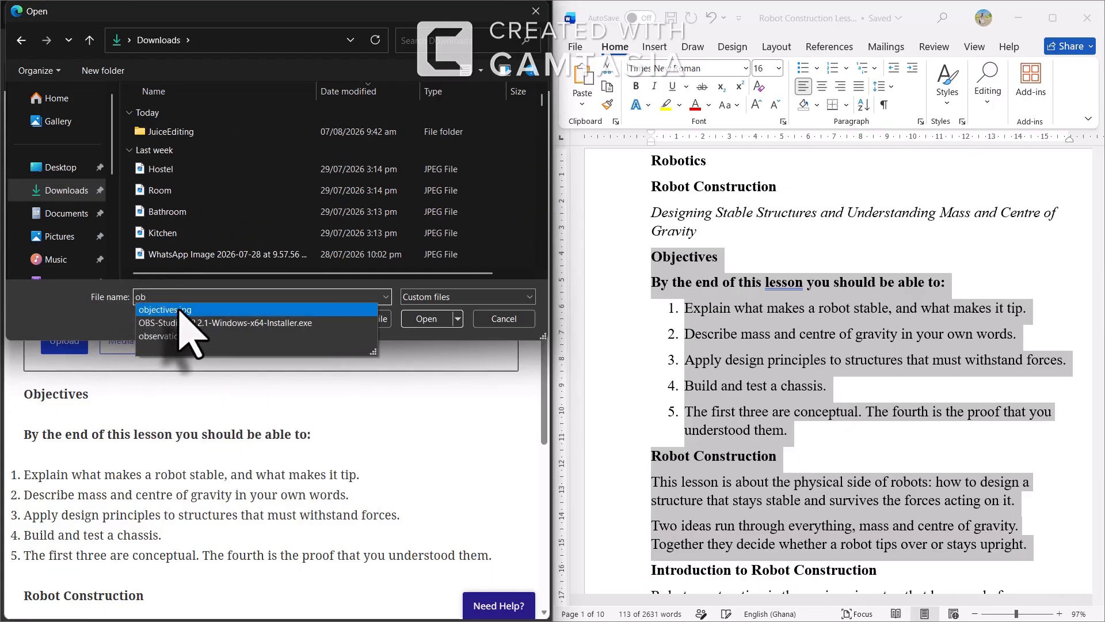
left_click(183, 311)
left_click(426, 320)
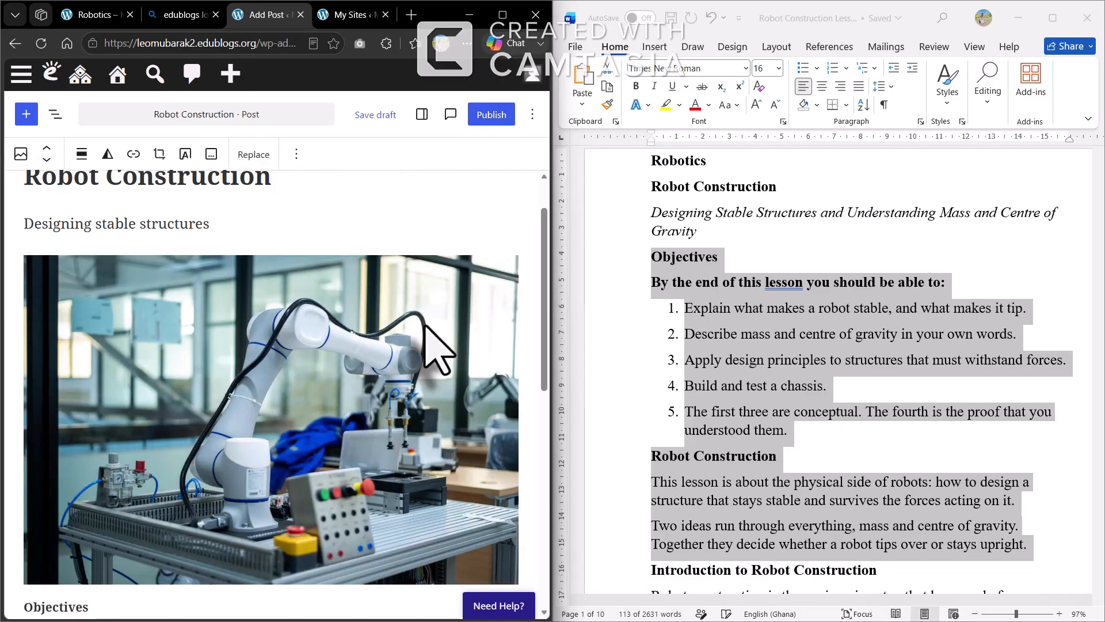
scroll(439, 348, "down", 5)
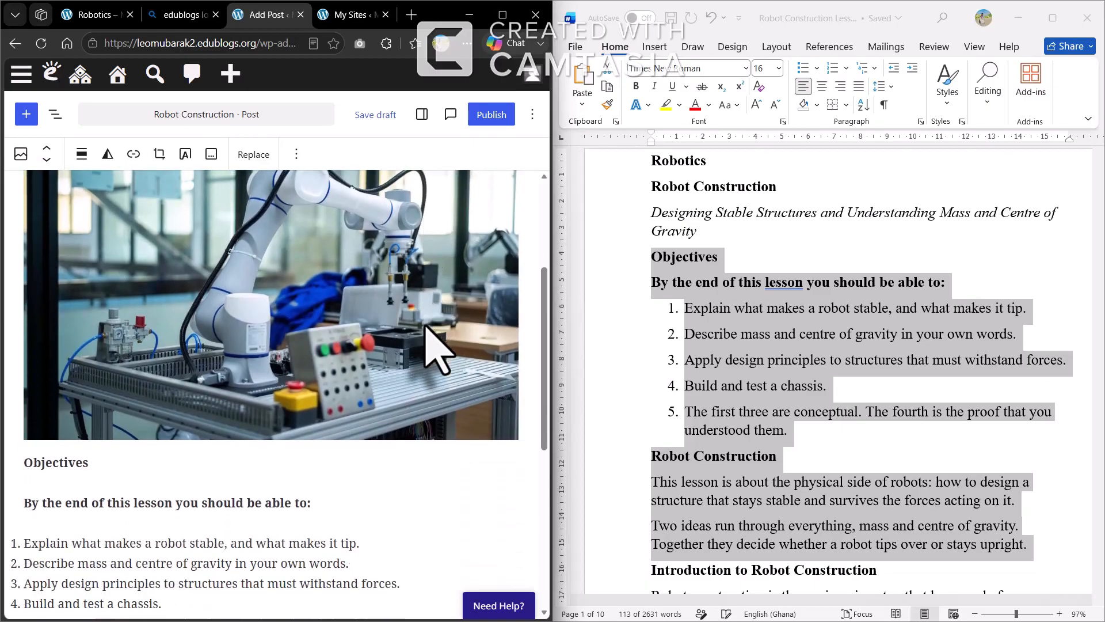
scroll(439, 349, "down", 2)
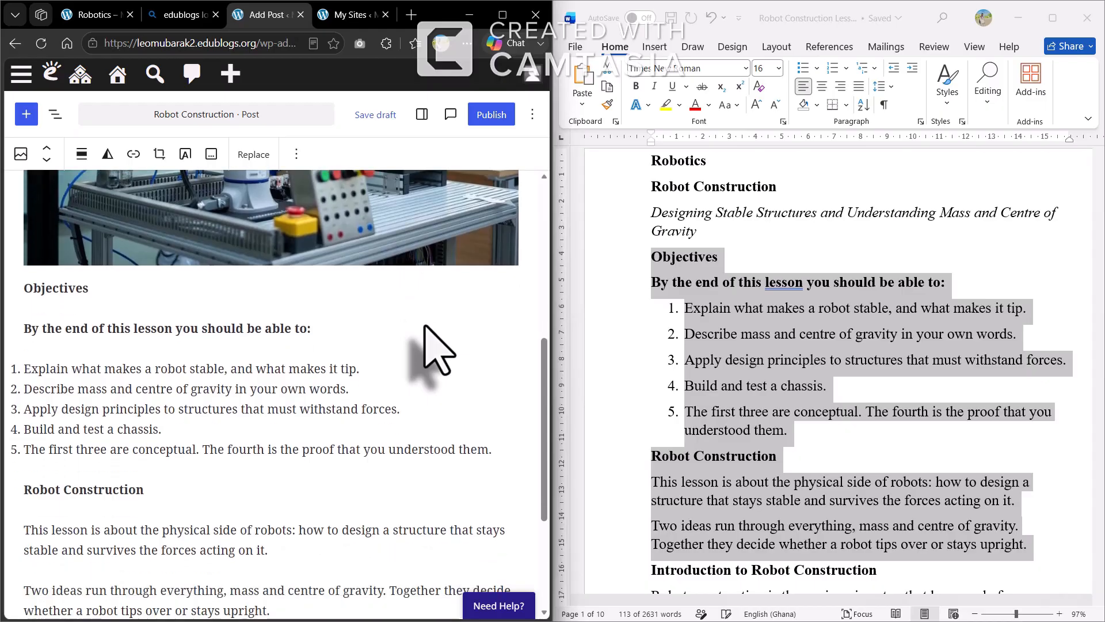
scroll(178, 413, "down", 4)
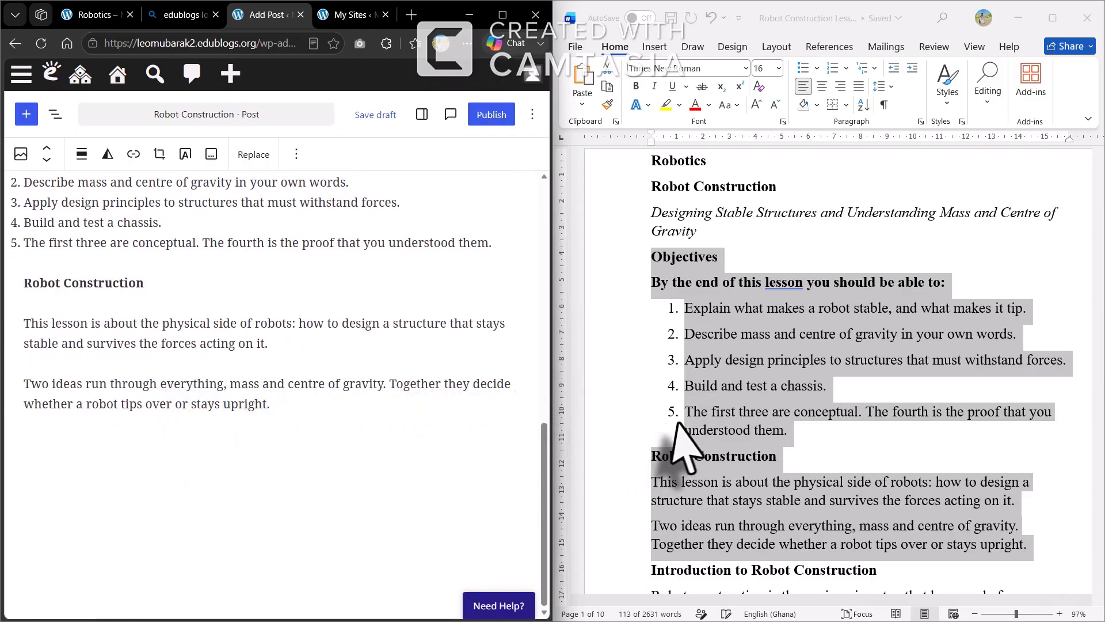
In Word, select from the Introduction heading through The Trotro Test paragraphs to the Podcast line
scroll(685, 443, "down", 5)
scroll(682, 428, "down", 3)
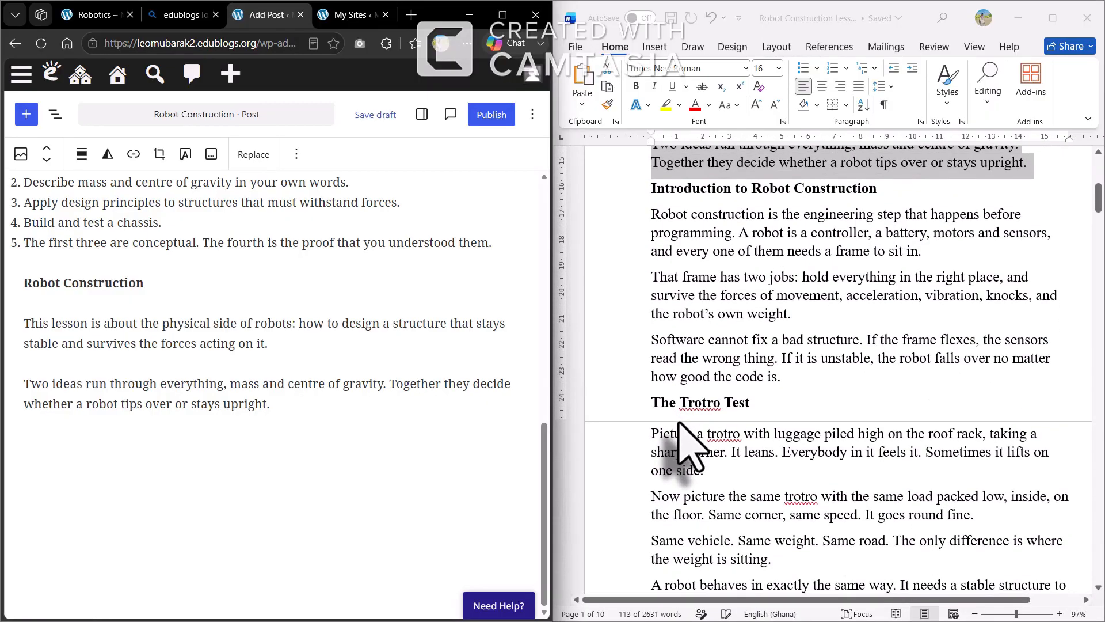
left_click(649, 196)
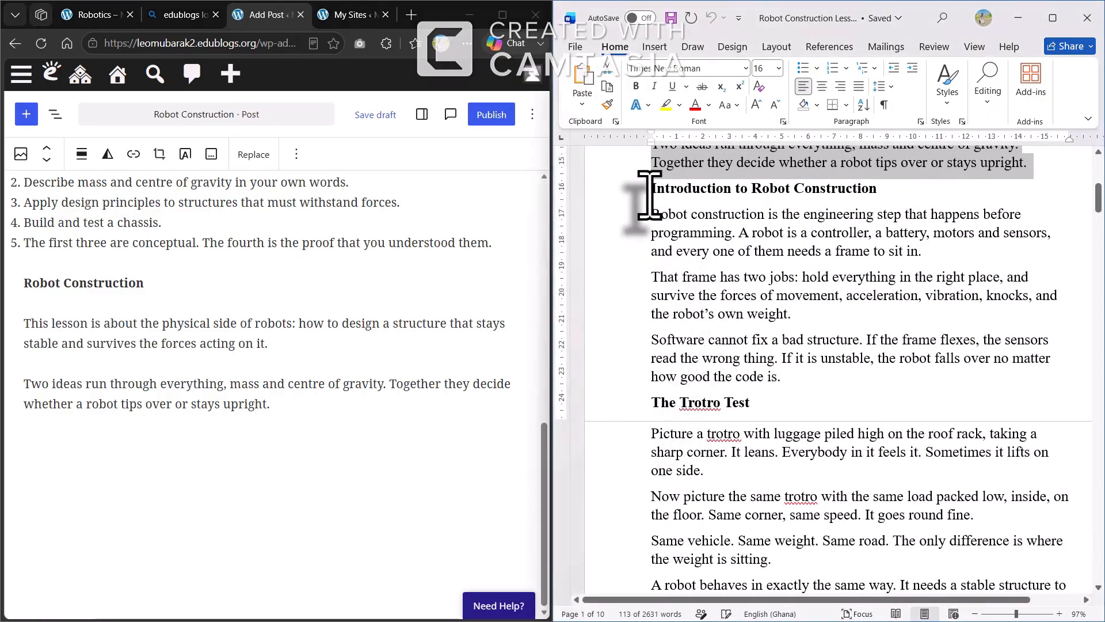
left_click_drag(649, 196, 762, 518)
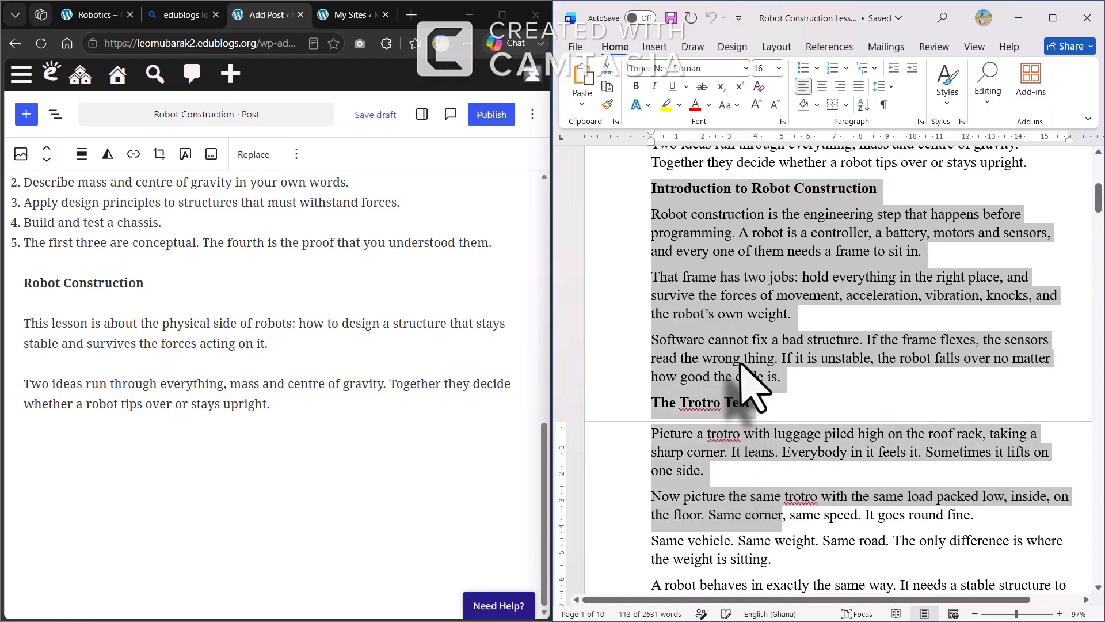
scroll(747, 387, "down", 1)
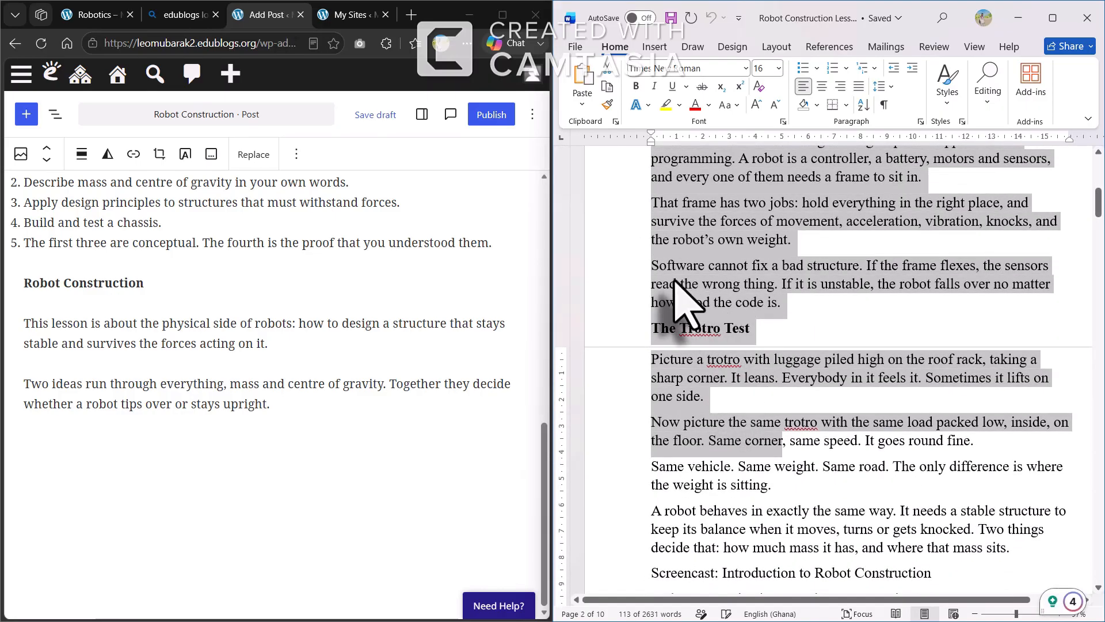
scroll(674, 281, "down", 3)
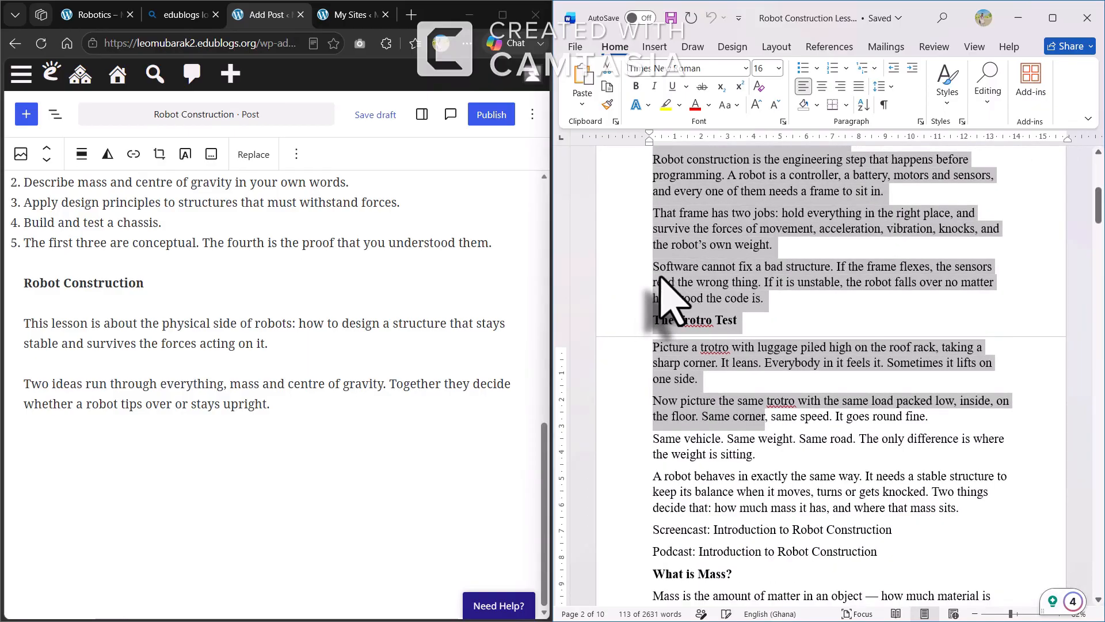
scroll(671, 296, "down", 2)
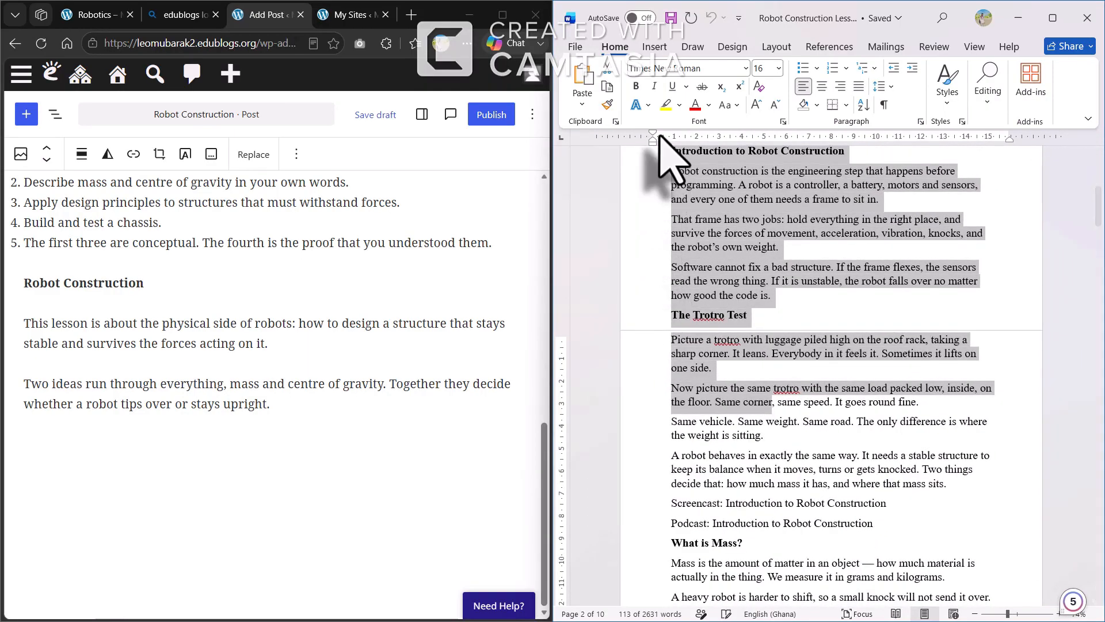
left_click(656, 151)
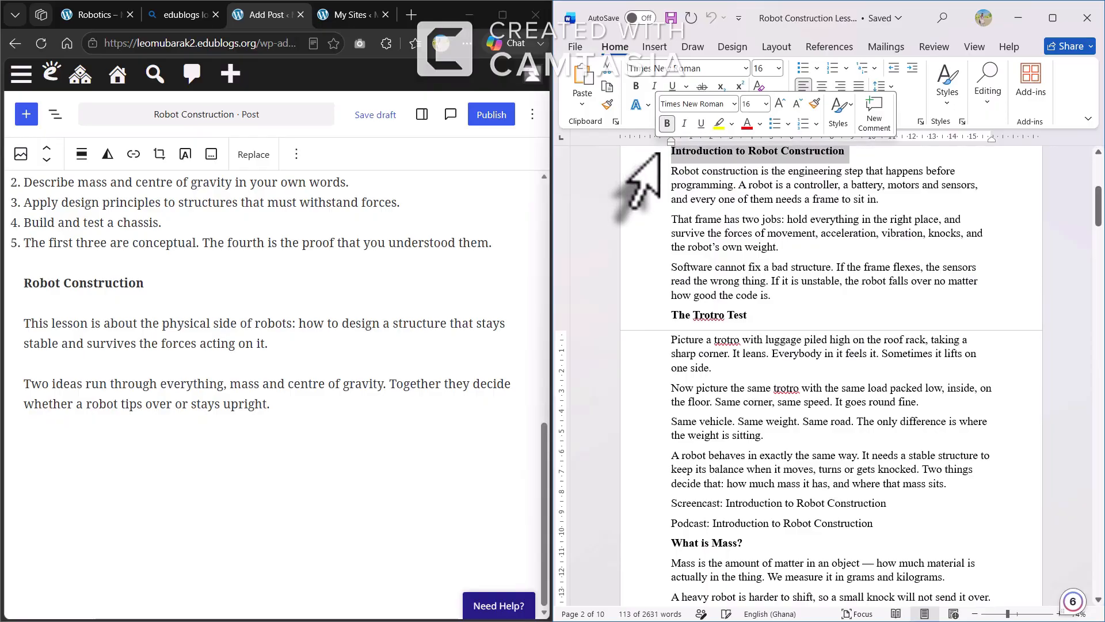
left_click_drag(658, 218, 682, 441)
left_click_drag(715, 499, 877, 521)
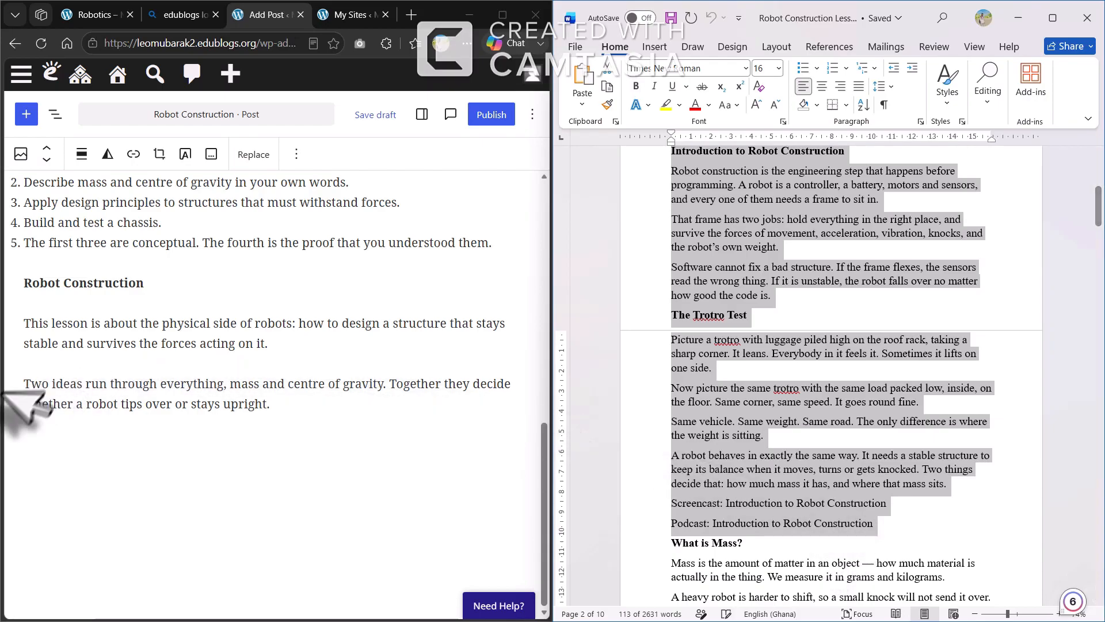
Paste the copied Word section into a new block after 'upright.', ending the Podcast line with a period
left_click(42, 436)
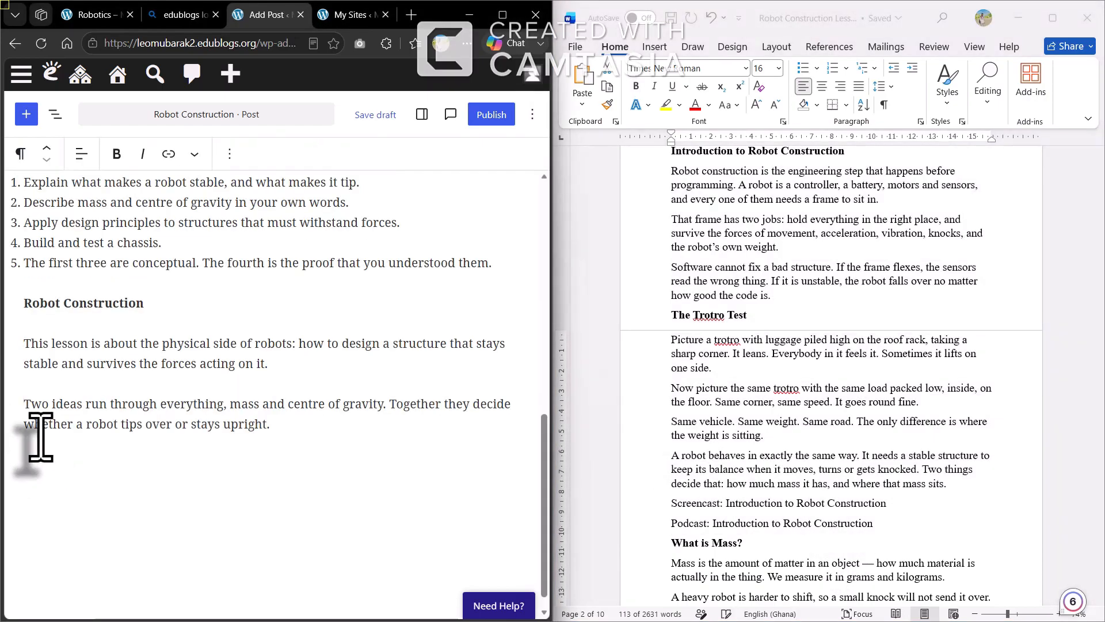
left_click(41, 424)
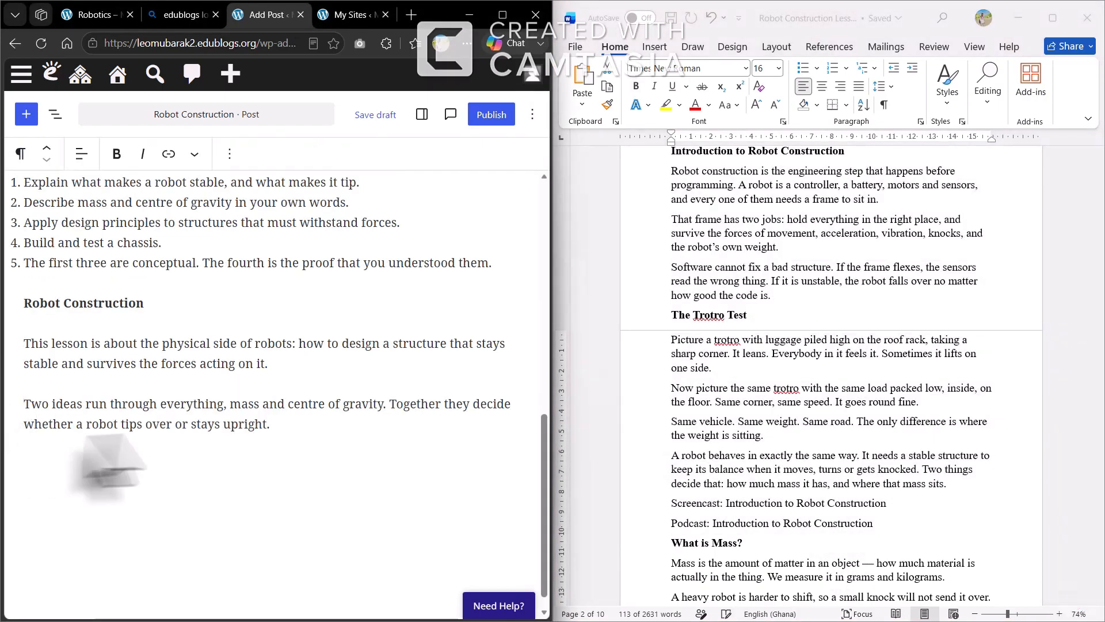
left_click(289, 434)
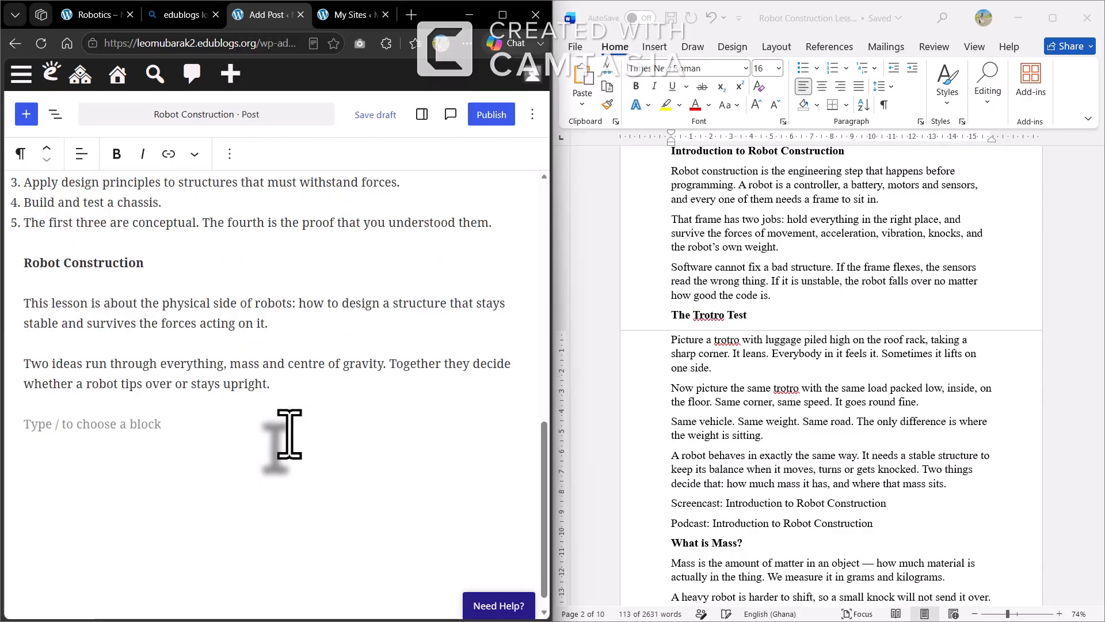
key("ctrl+v")
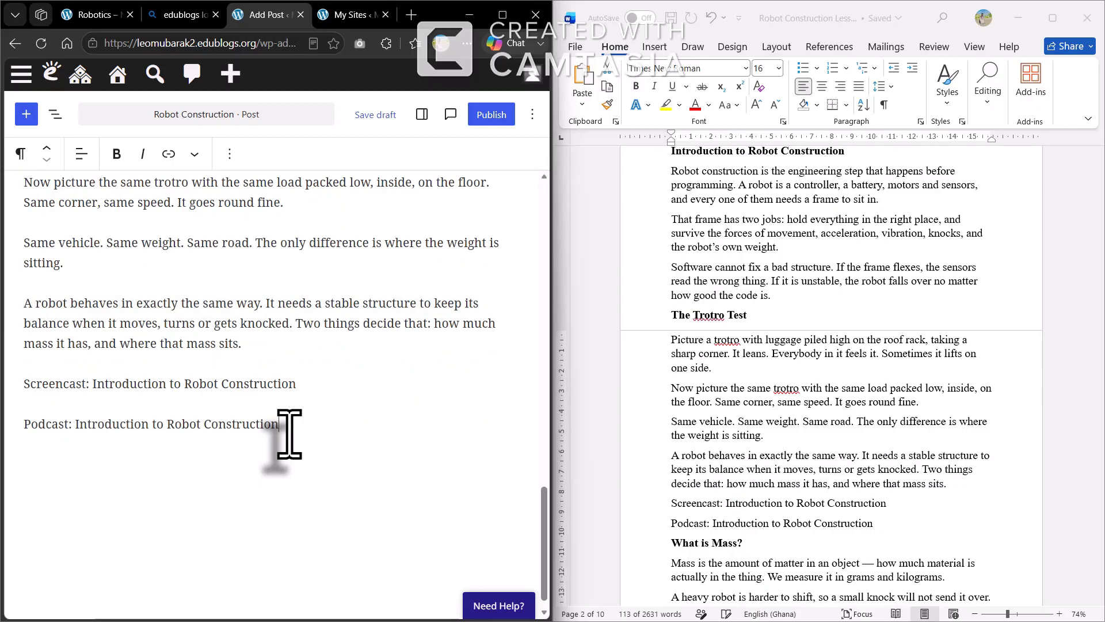
type(".")
key("Return")
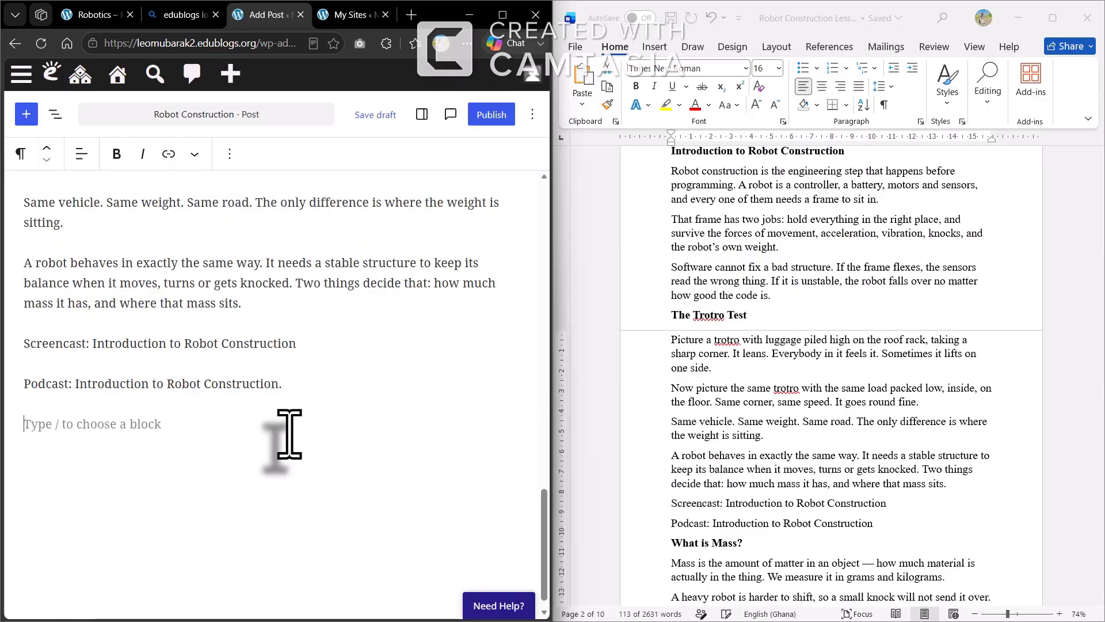
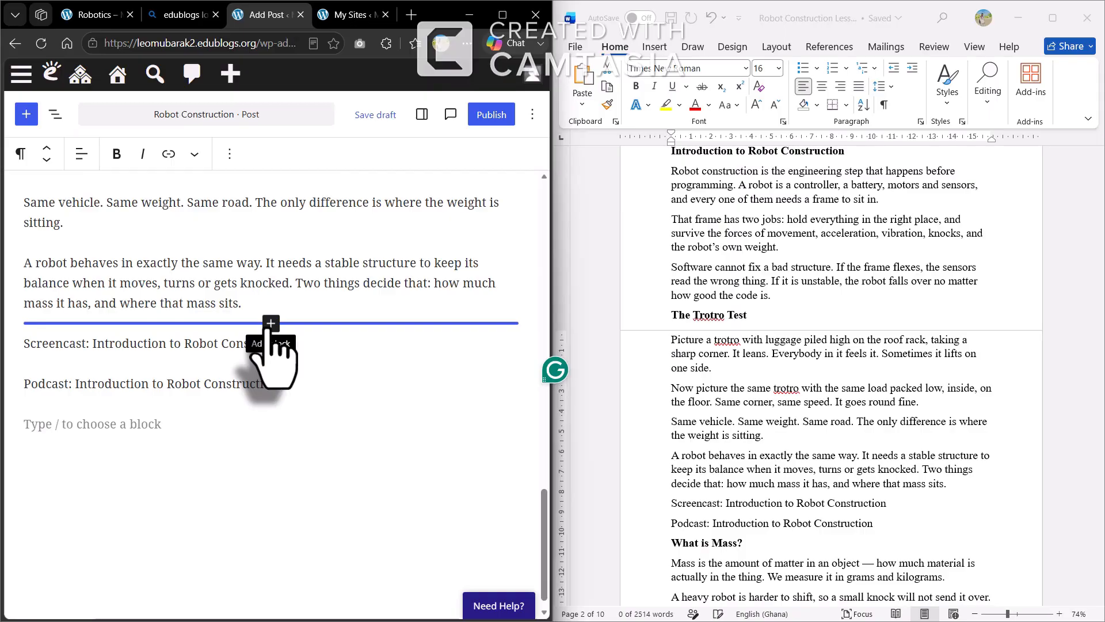
Insert a Video block below the robot-behaviour paragraph, set to embed from a URL
left_click(270, 323)
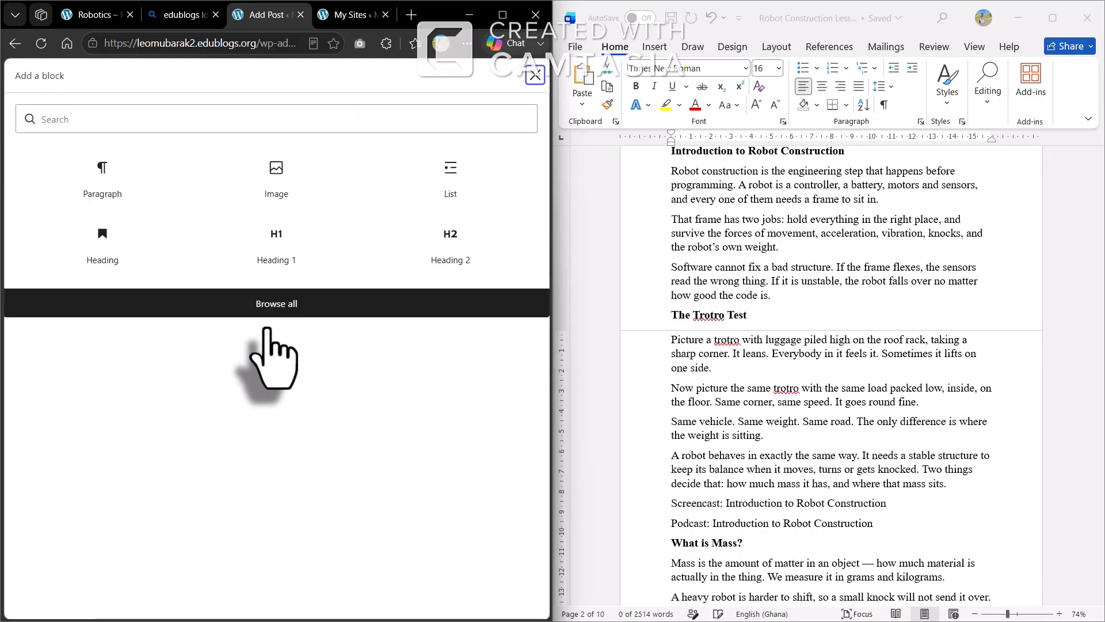
left_click(256, 304)
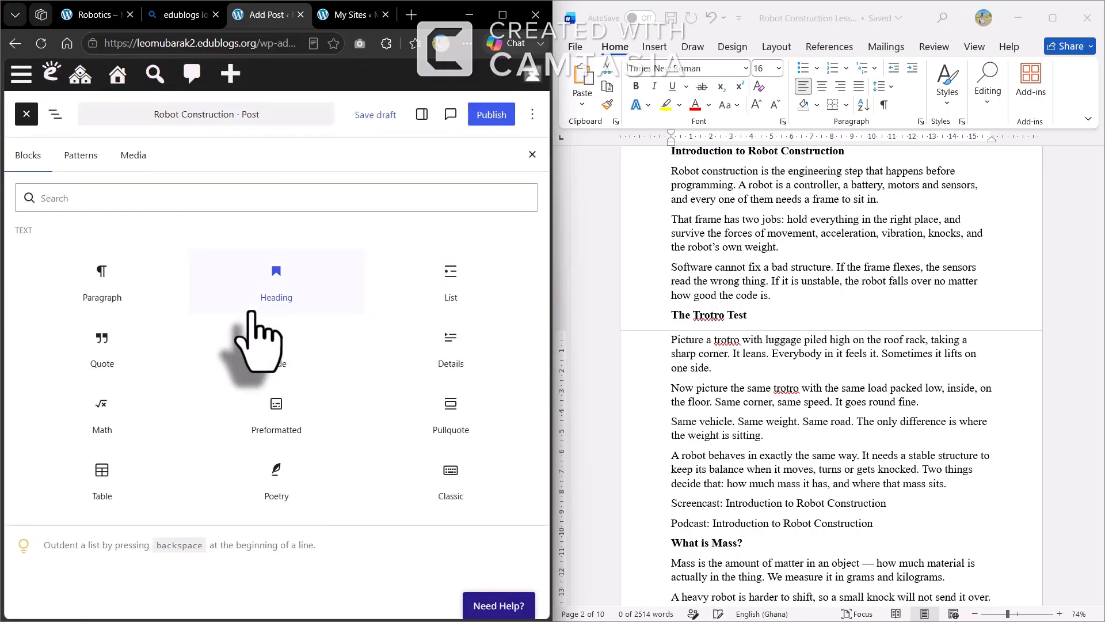
scroll(315, 570, "down", 3)
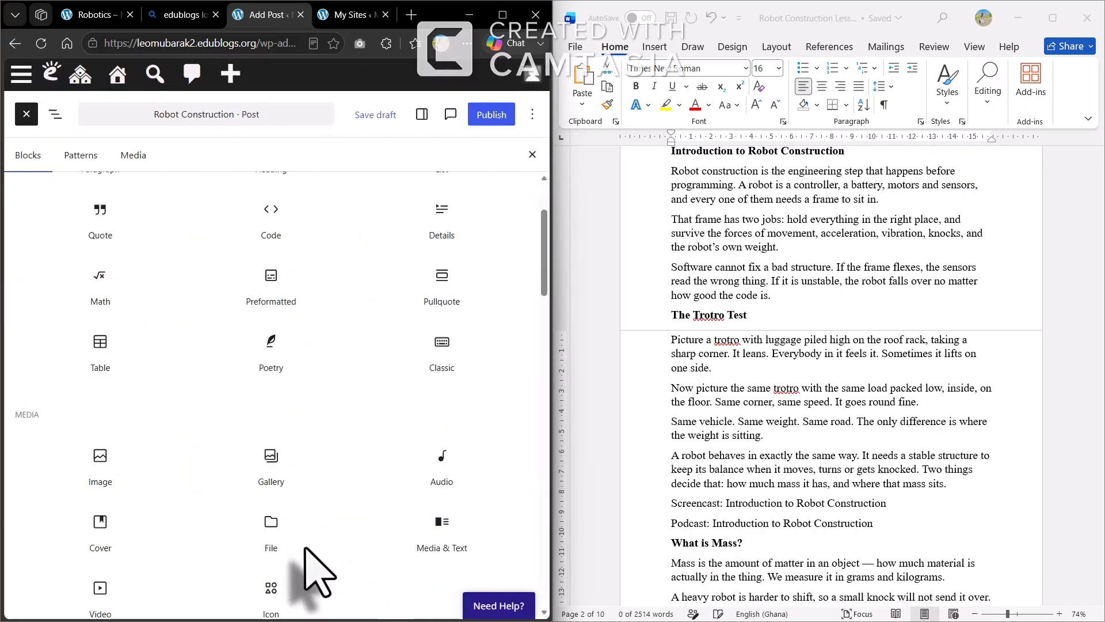
scroll(315, 572, "down", 5)
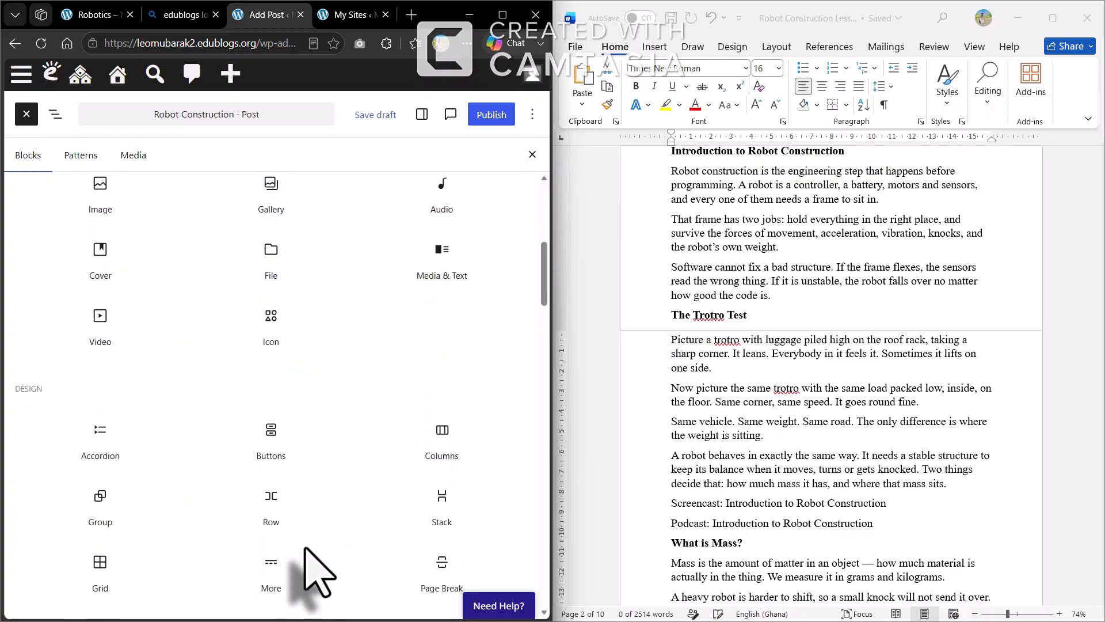
scroll(305, 550, "down", 4)
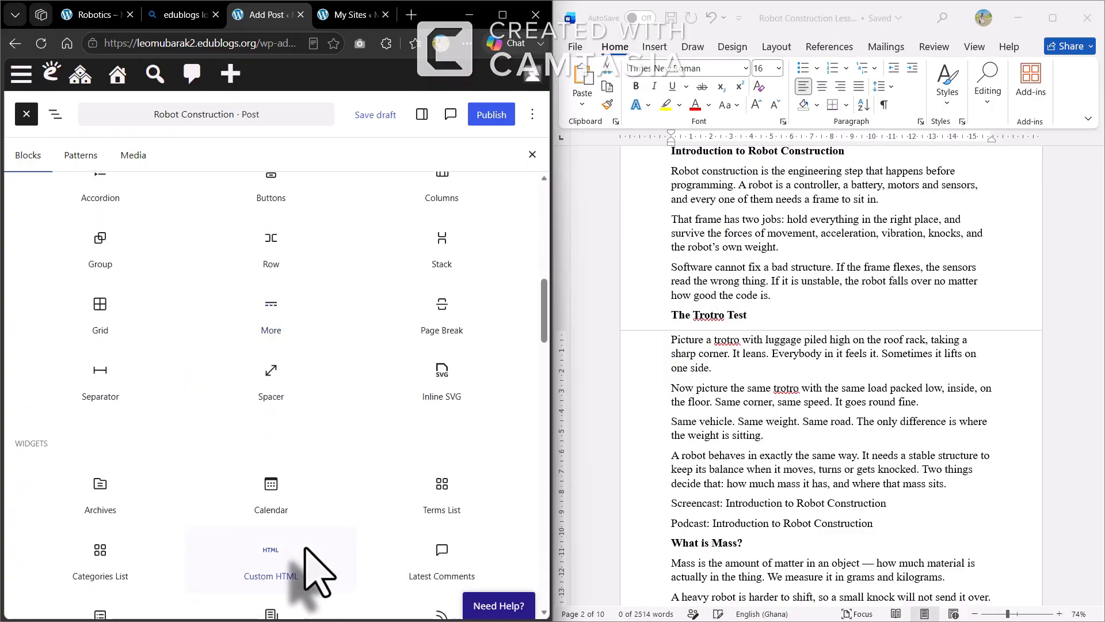
scroll(305, 550, "up", 2)
scroll(315, 541, "up", 2)
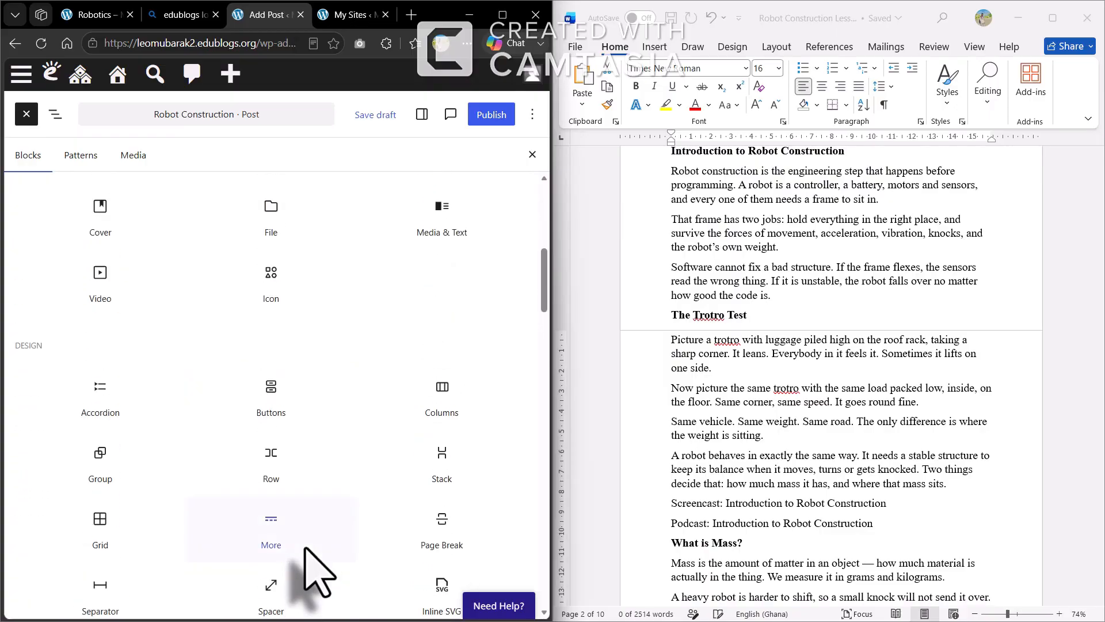
left_click(95, 279)
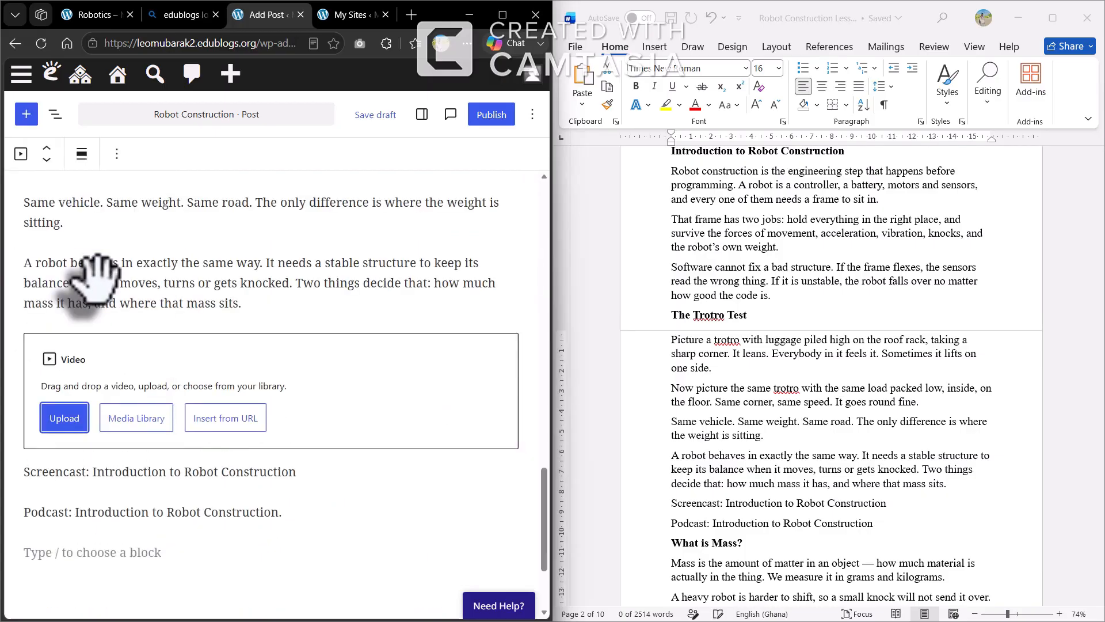
left_click(209, 431)
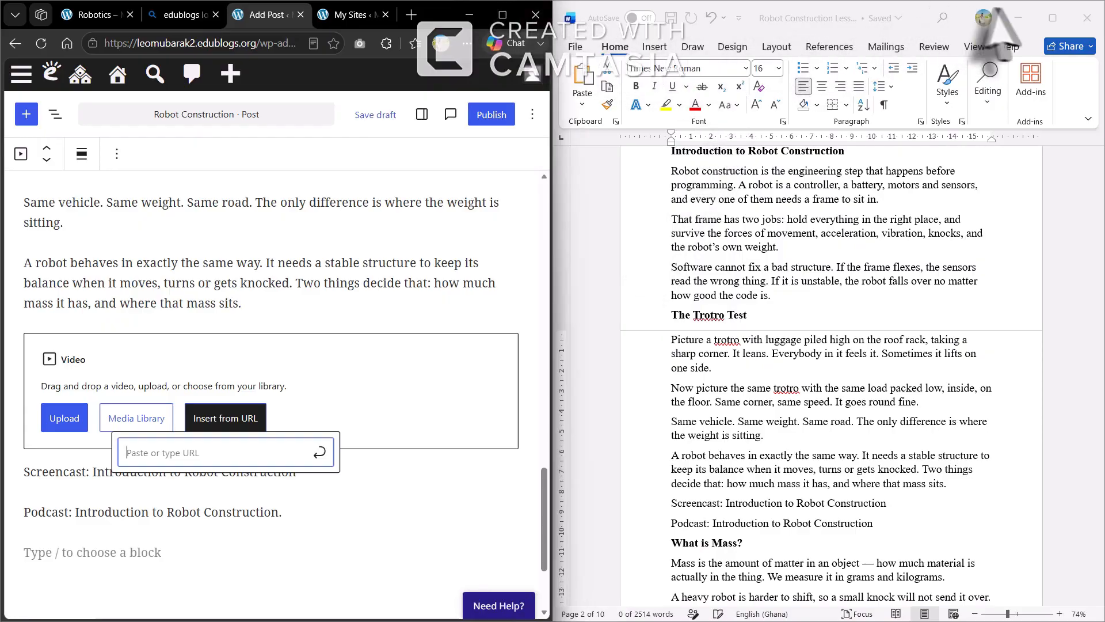
left_click(1018, 18)
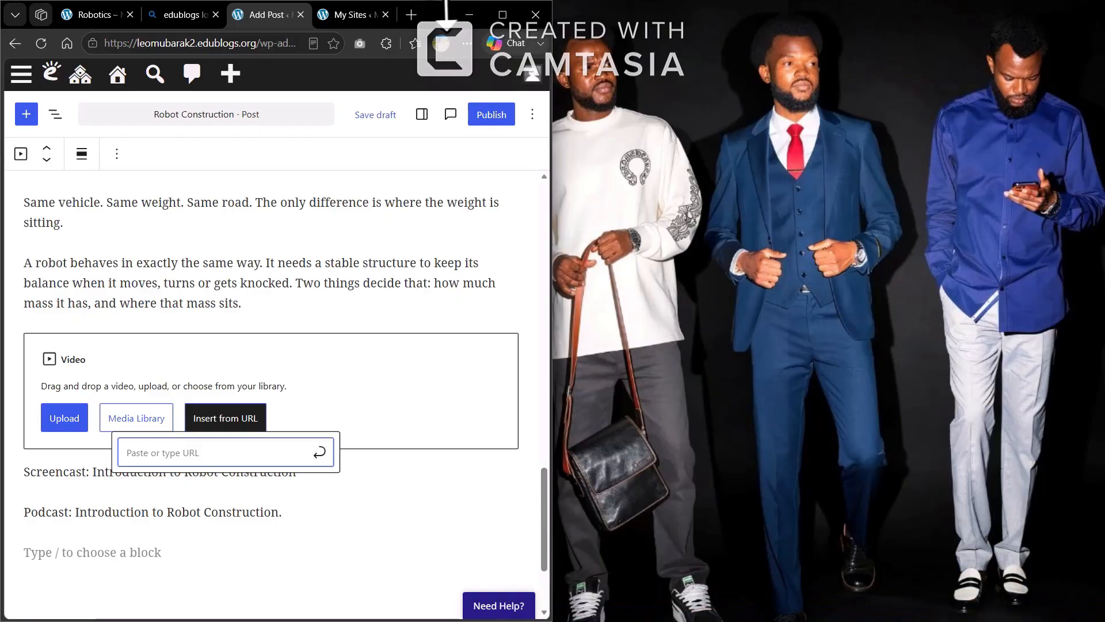
In YouTube Studio, copy the video link of 'Introduction to Robot Construction: Lesson'
left_click(470, 15)
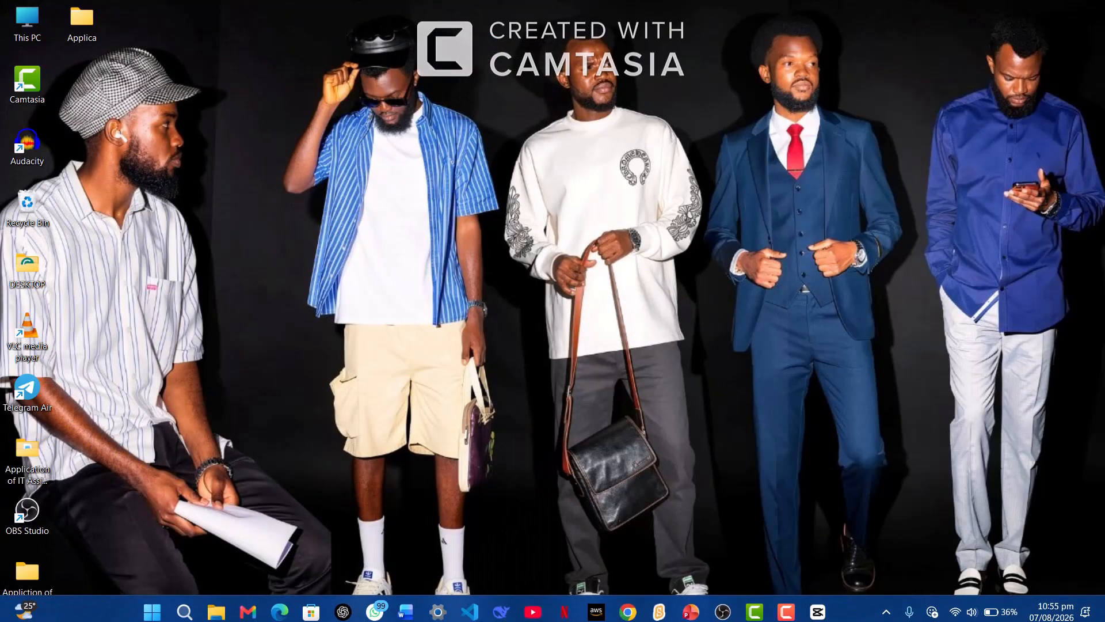
left_click(532, 605)
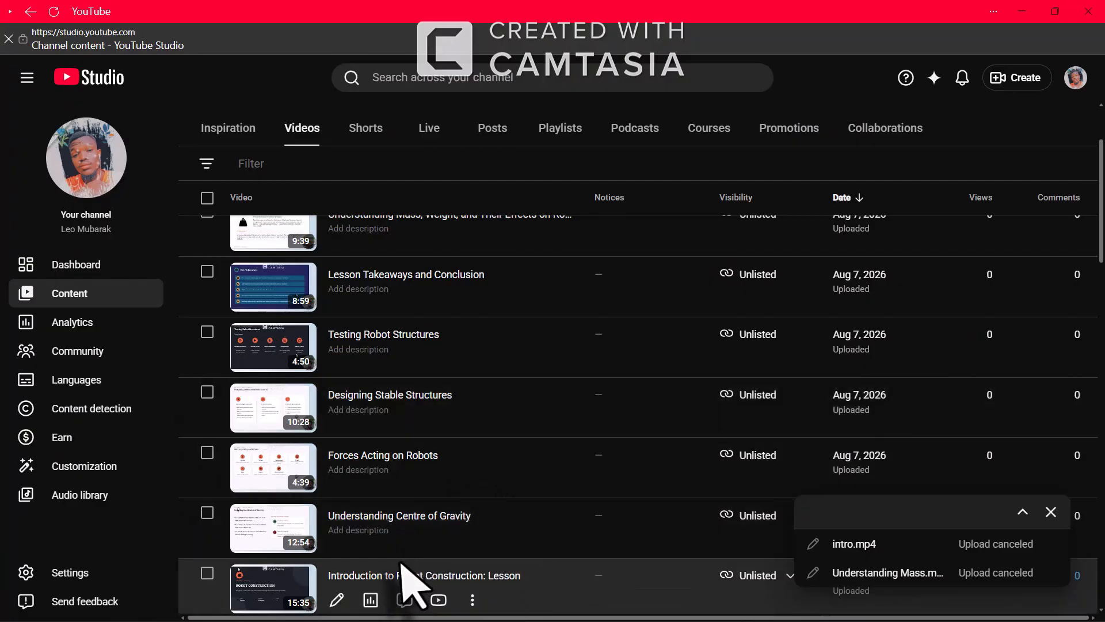
scroll(410, 576, "down", 2)
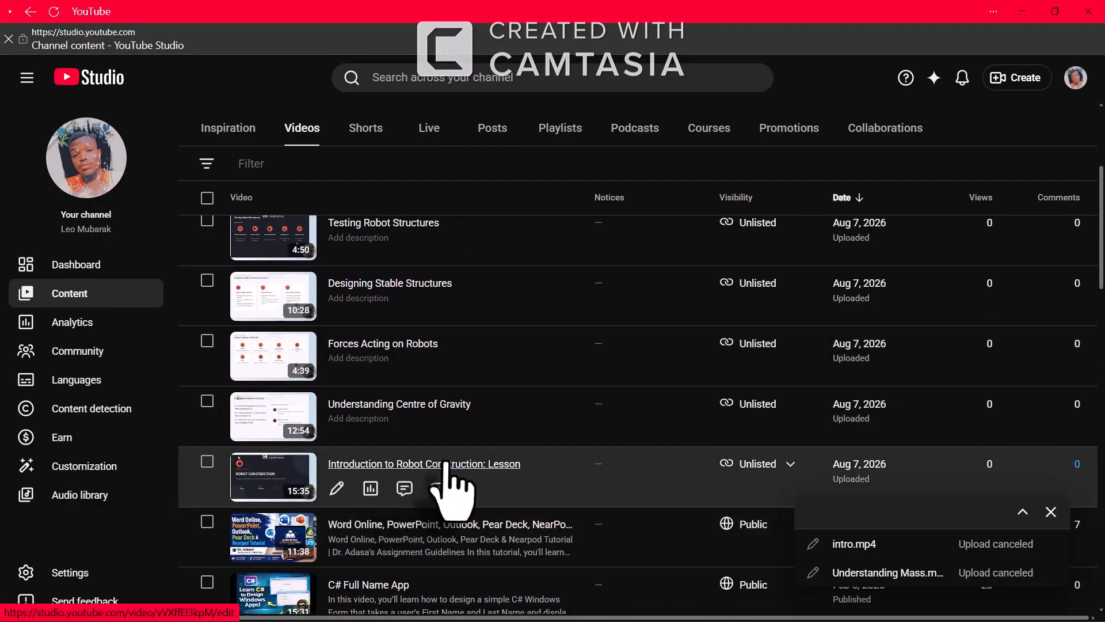
scroll(397, 299, "up", 4)
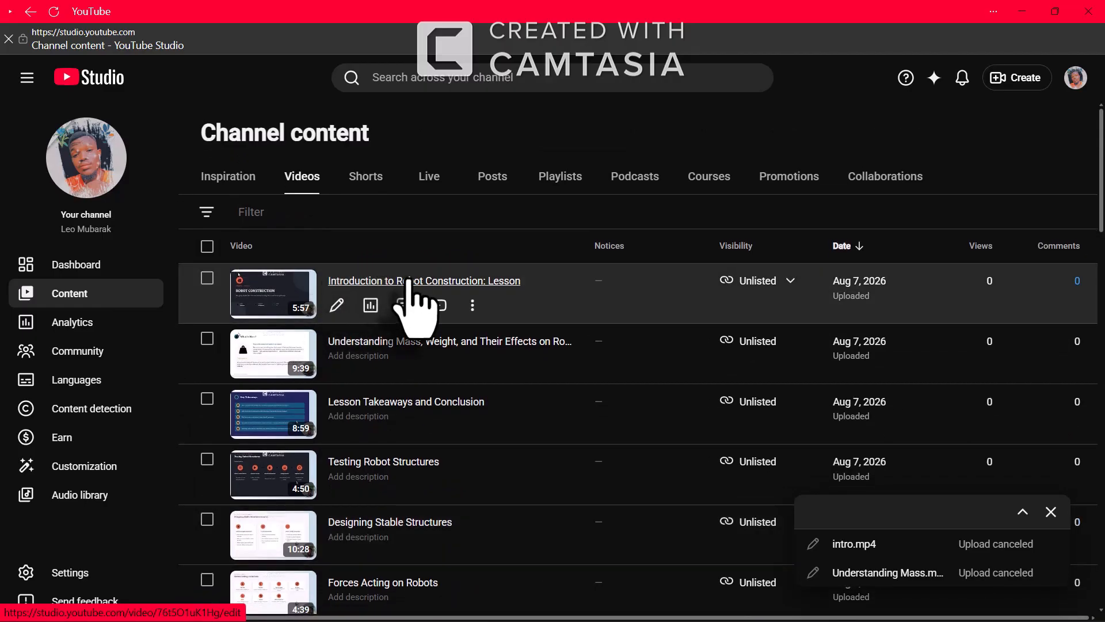
left_click(409, 280)
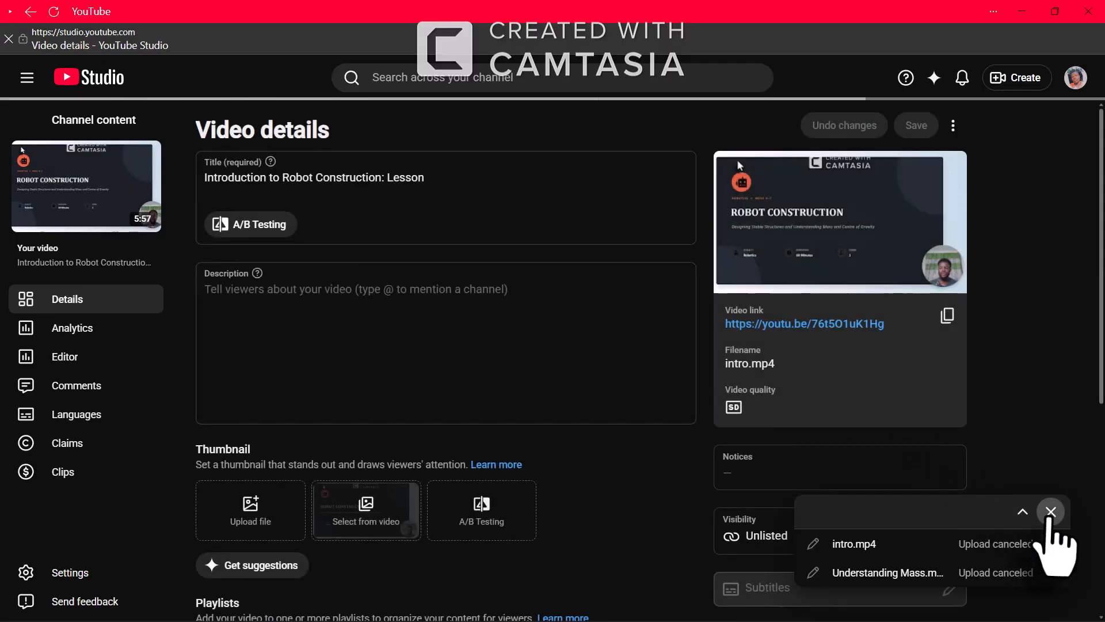
left_click(1050, 512)
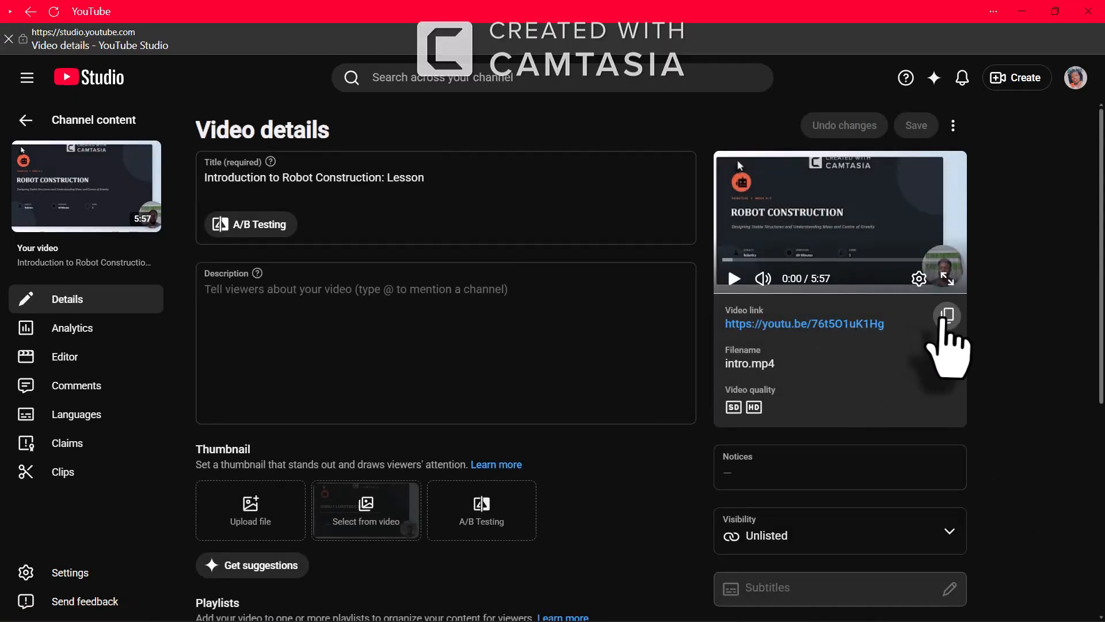
left_click(947, 315)
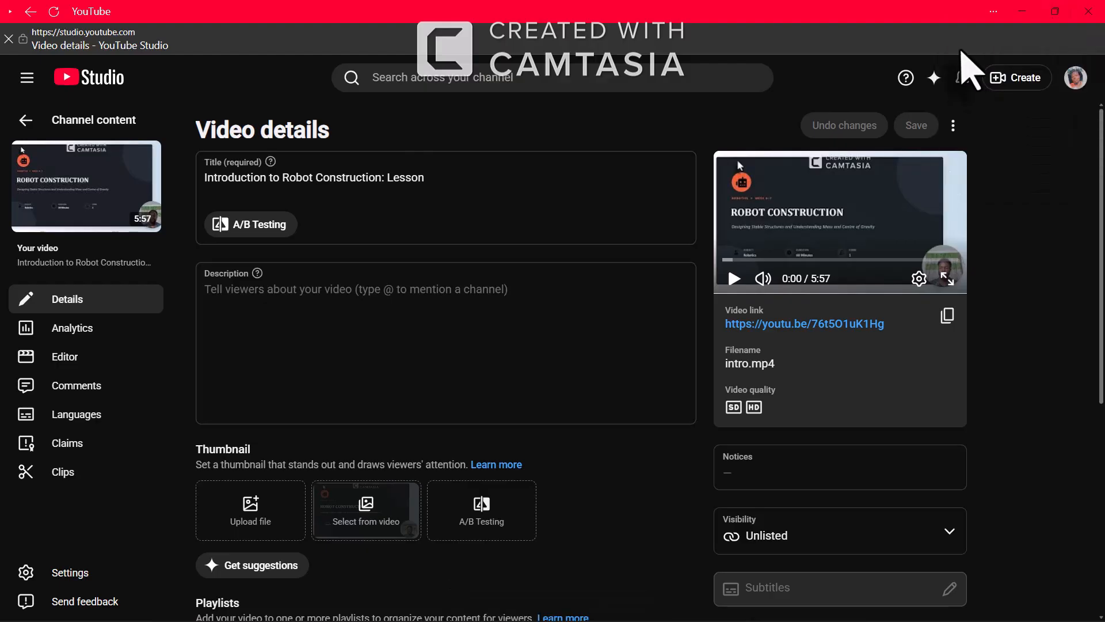
Snap YouTube Studio to the left half with the blog editor filling the right
mouse_move(1054, 14)
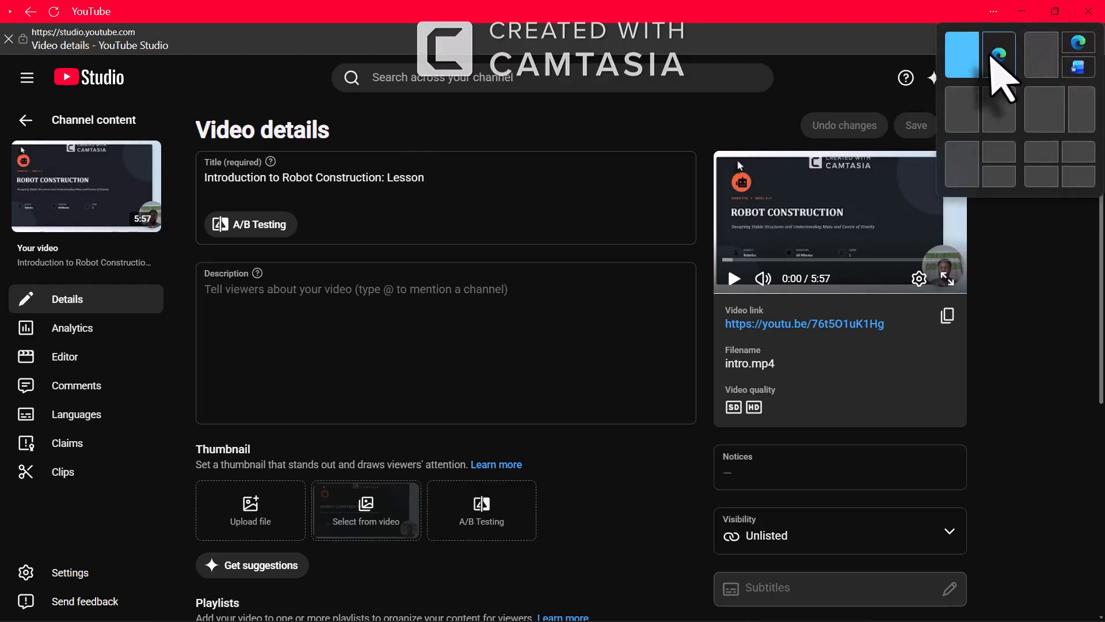
left_click(997, 64)
left_click(732, 144)
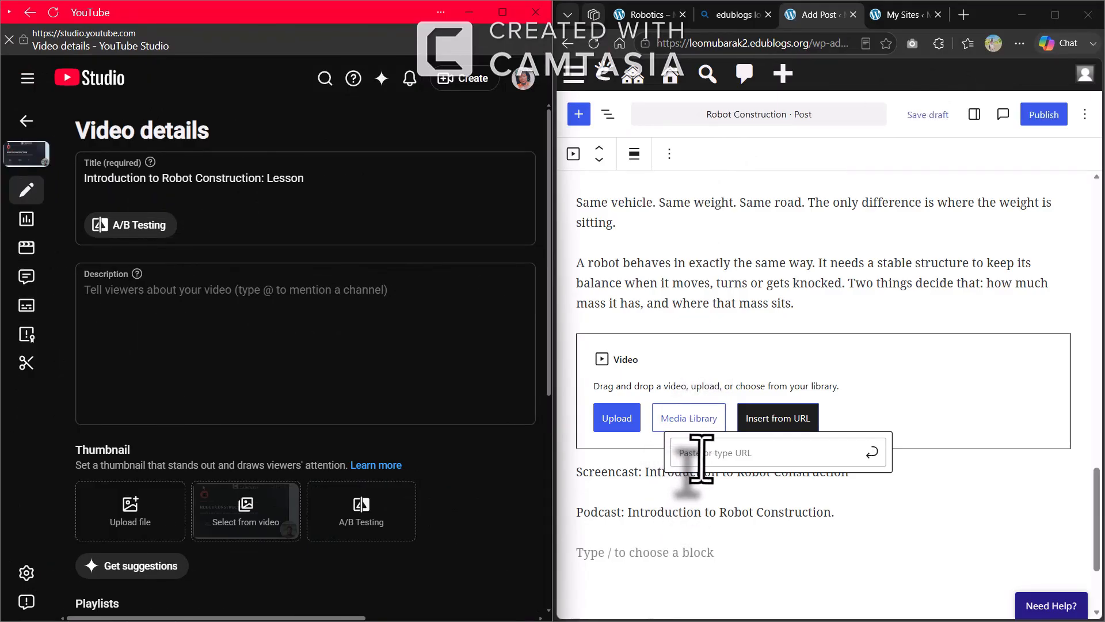
Paste the lesson's YouTube link into the Video block to embed it above the Screencast line
left_click(700, 455)
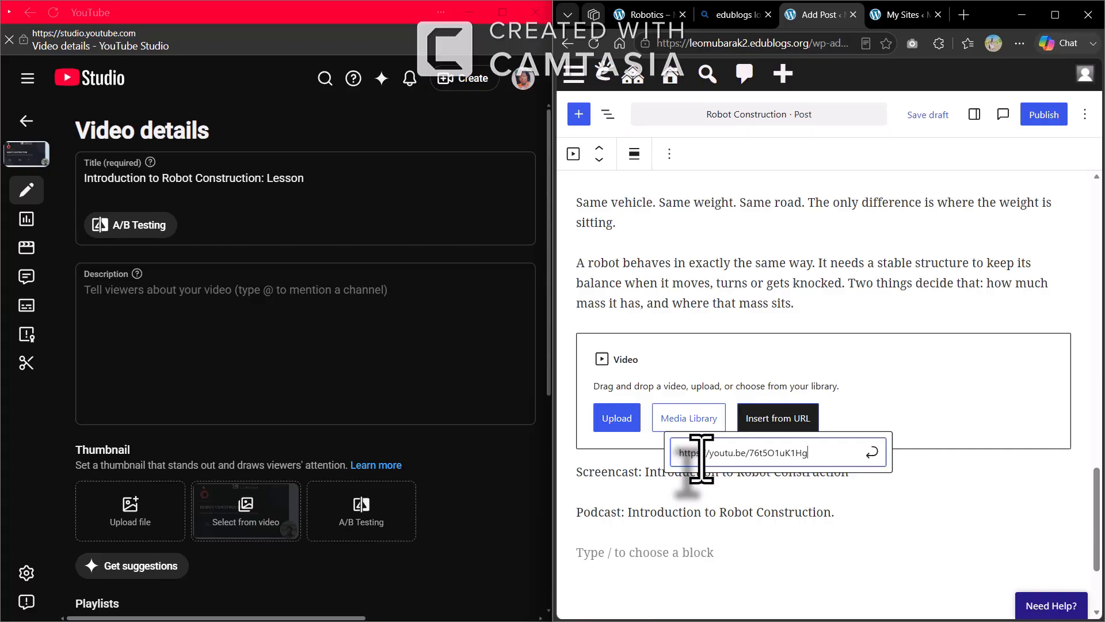
key("Return")
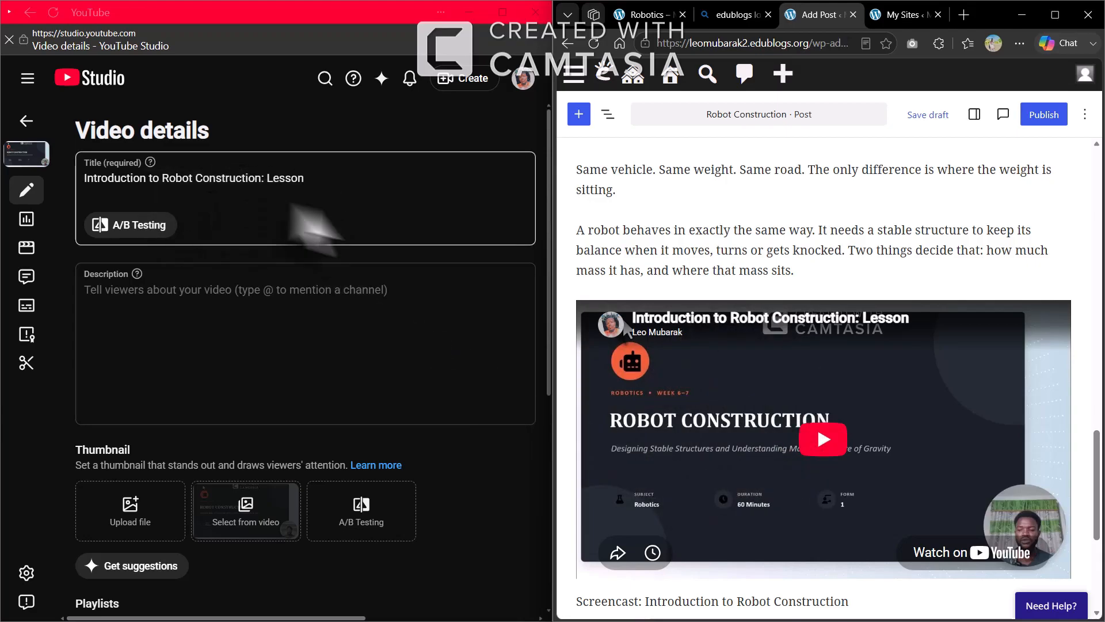
scroll(772, 369, "down", 3)
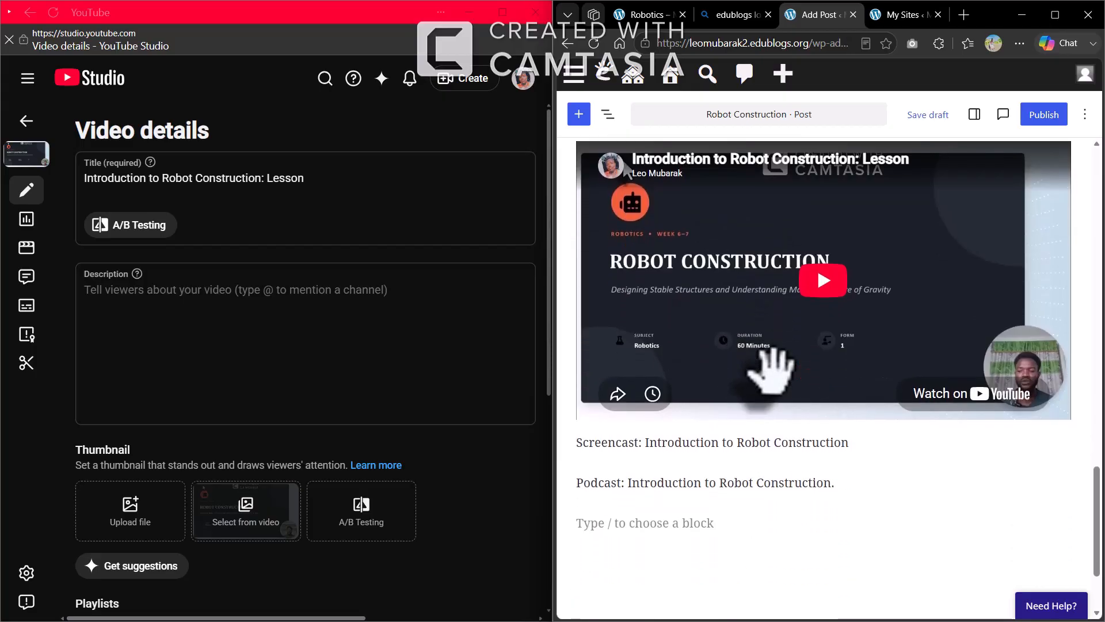
left_click(603, 471)
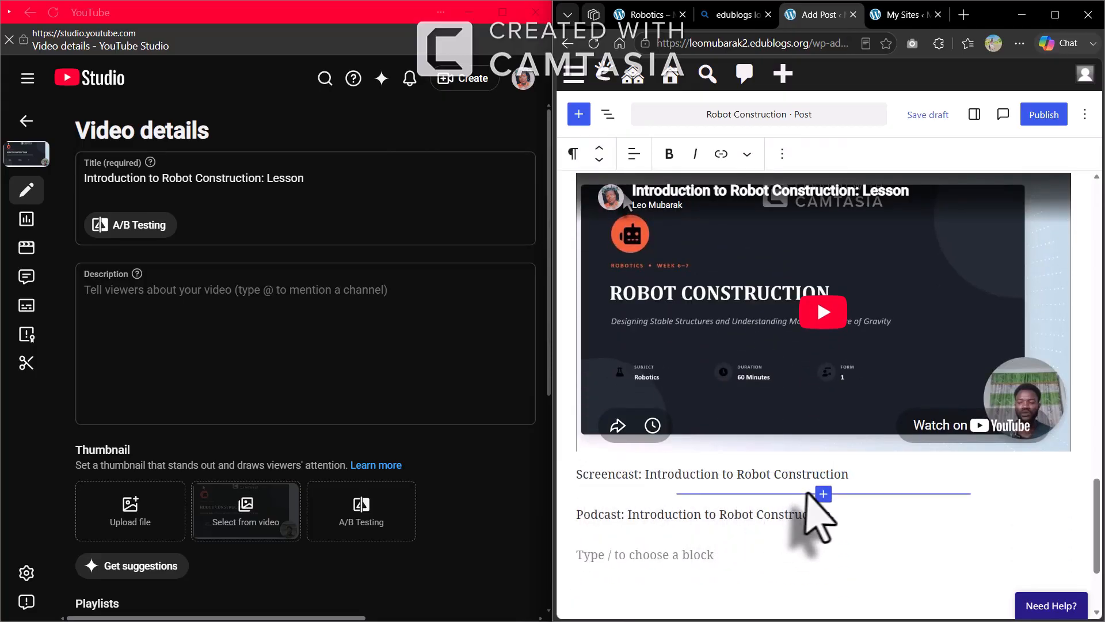
Insert an Audio block below the Screencast line, above the Podcast line
left_click(823, 492)
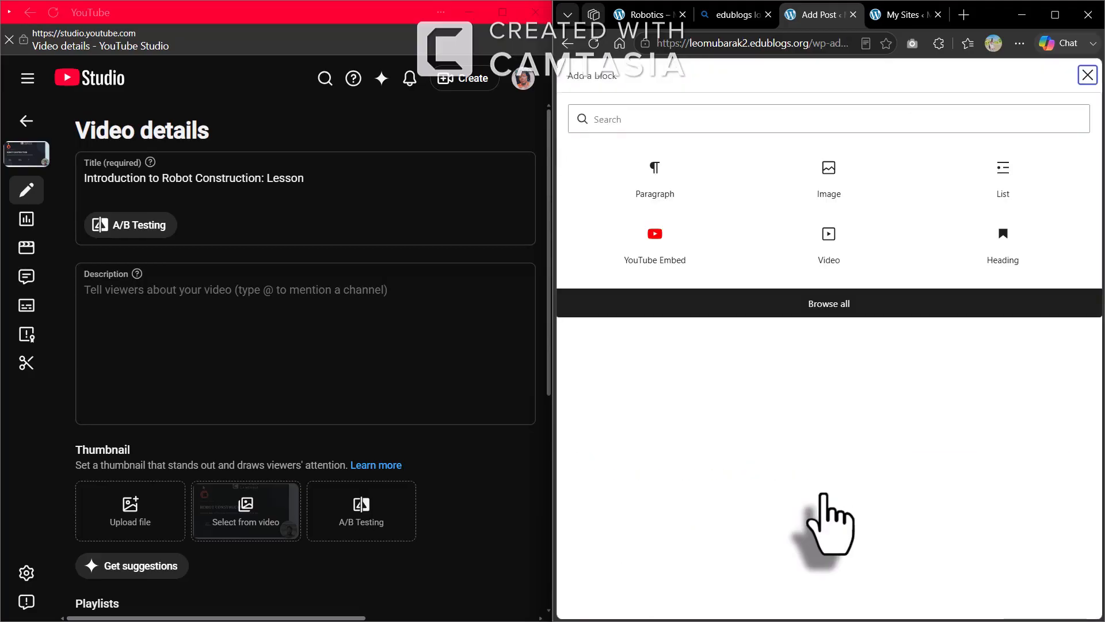
left_click(833, 305)
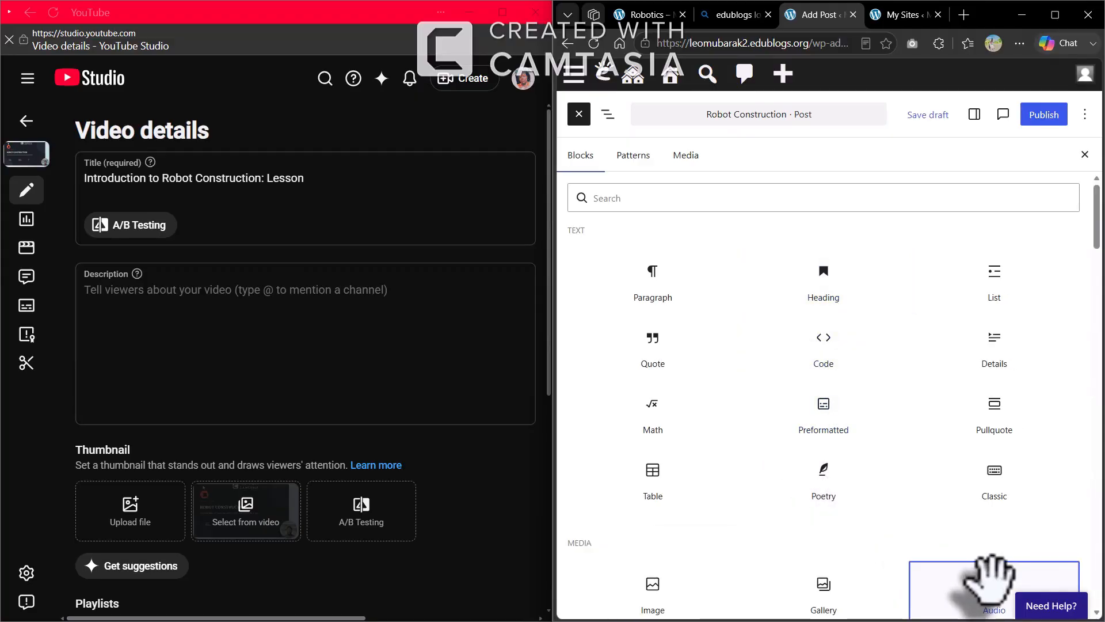
left_click(987, 581)
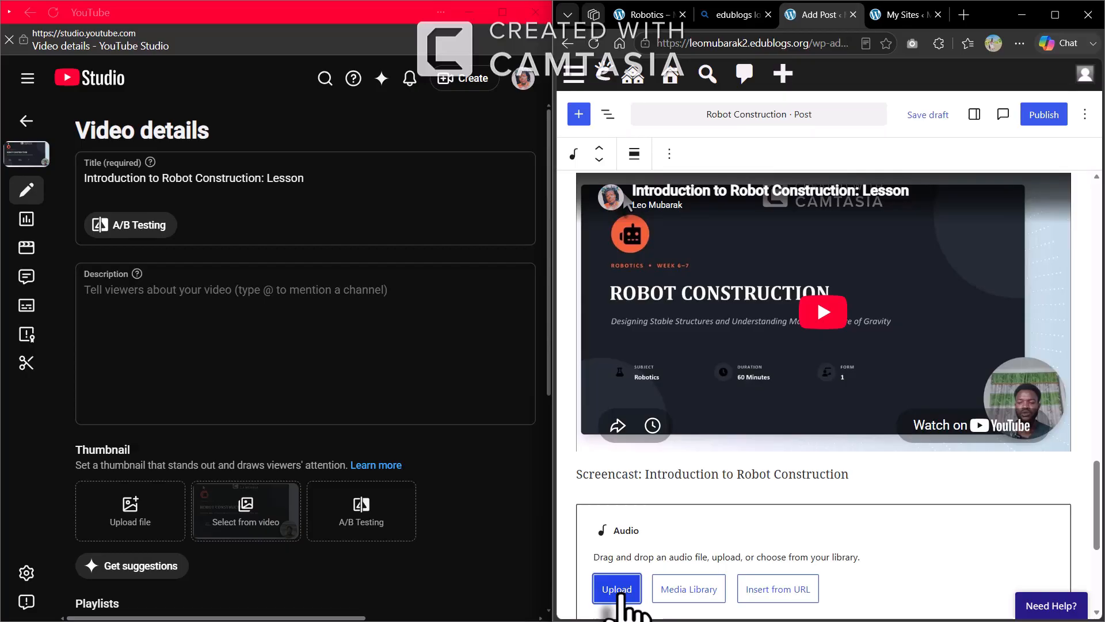
Upload the intro audio from Desktop > Application of IT Assignment > intro, then maximize the browser
left_click(617, 588)
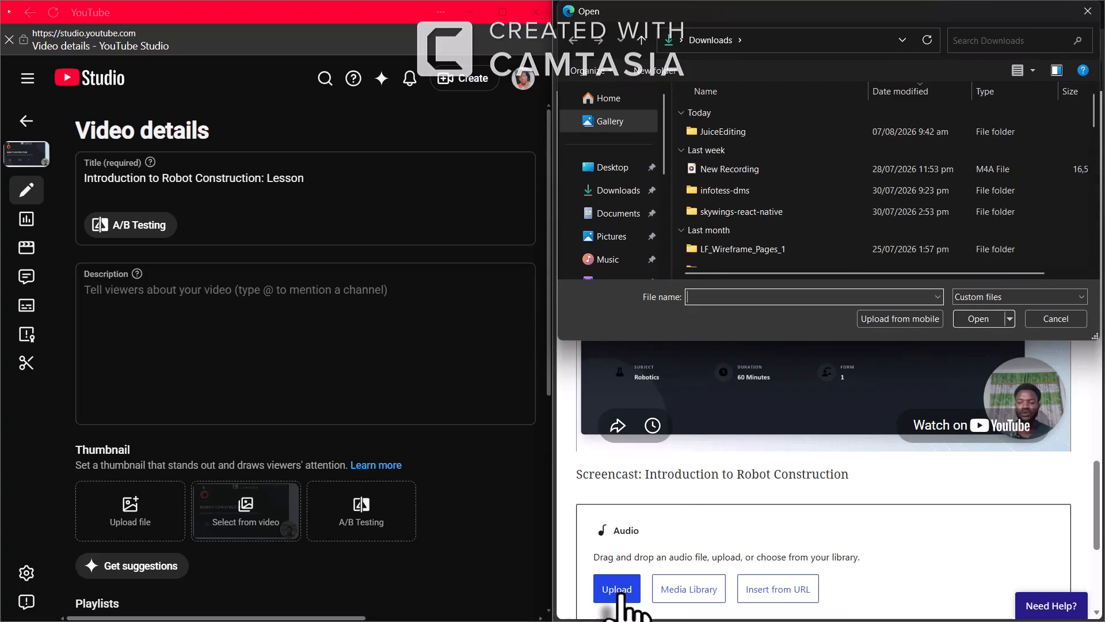
left_click(622, 170)
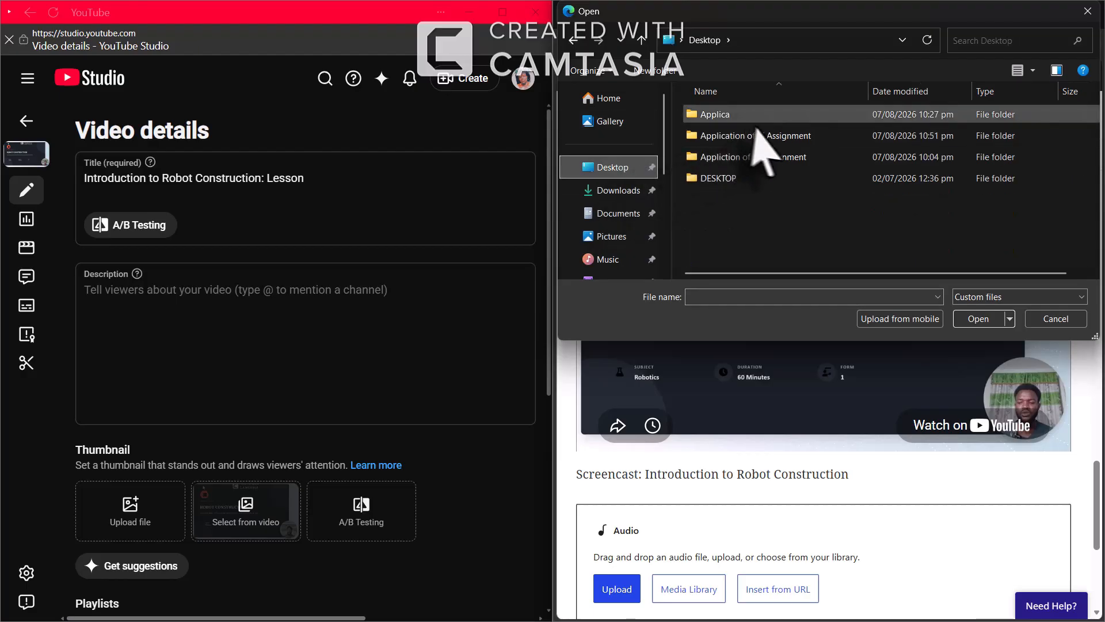
left_click(778, 136)
double_click(778, 135)
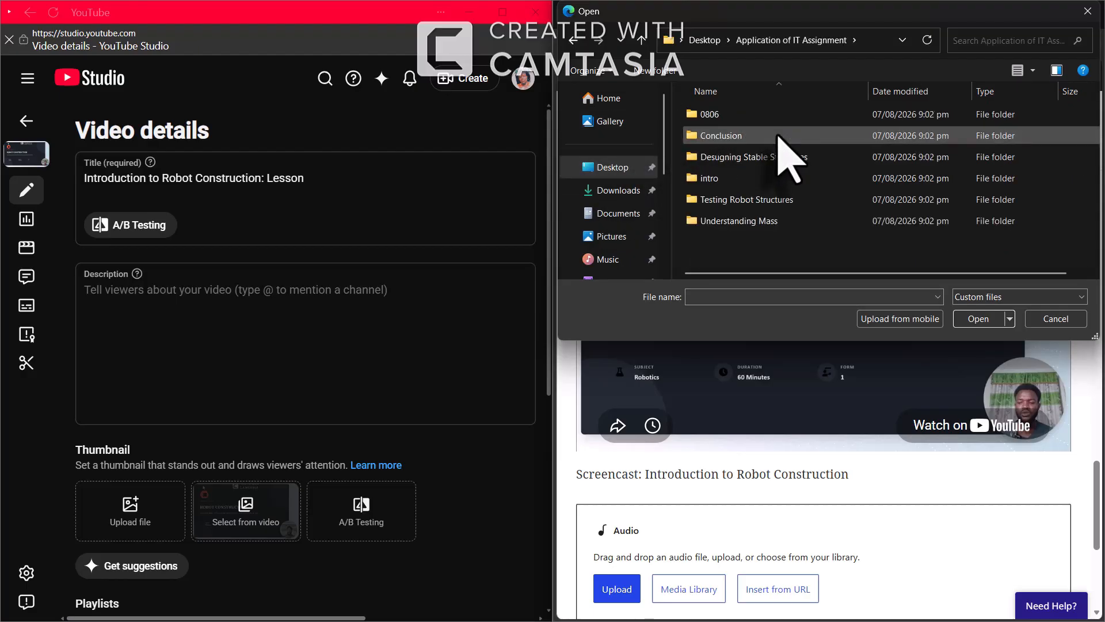
double_click(764, 178)
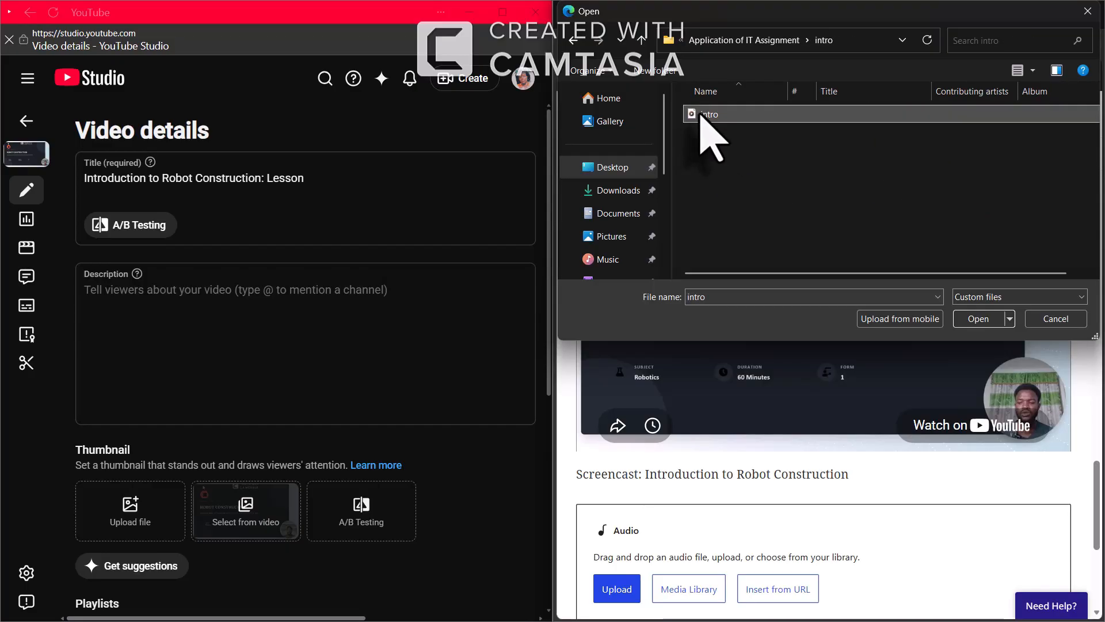
left_click(978, 318)
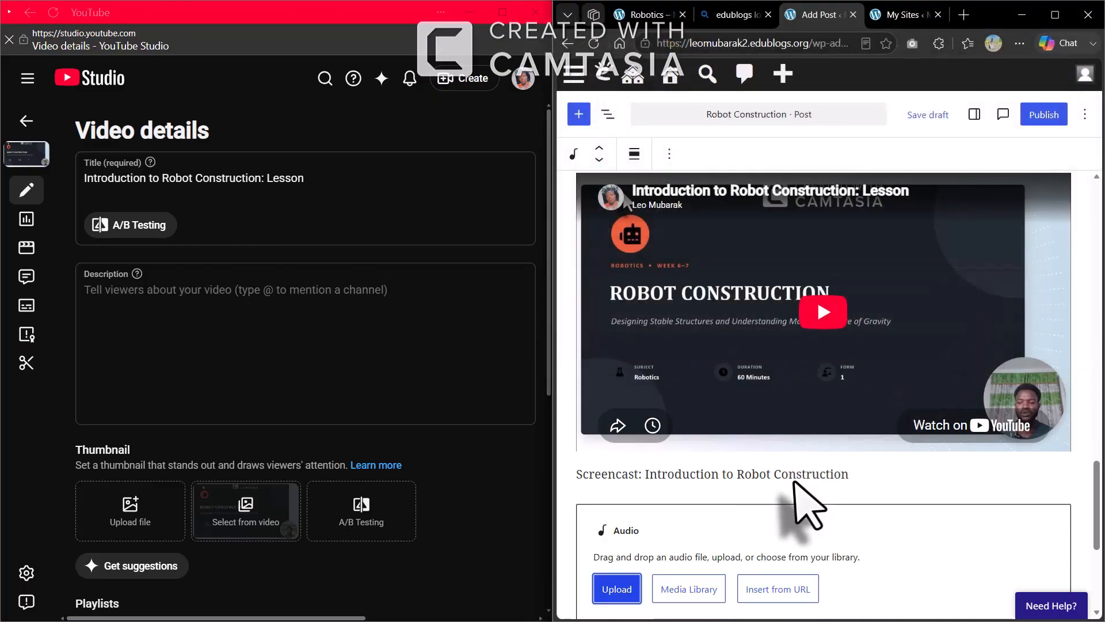
scroll(800, 507, "down", 2)
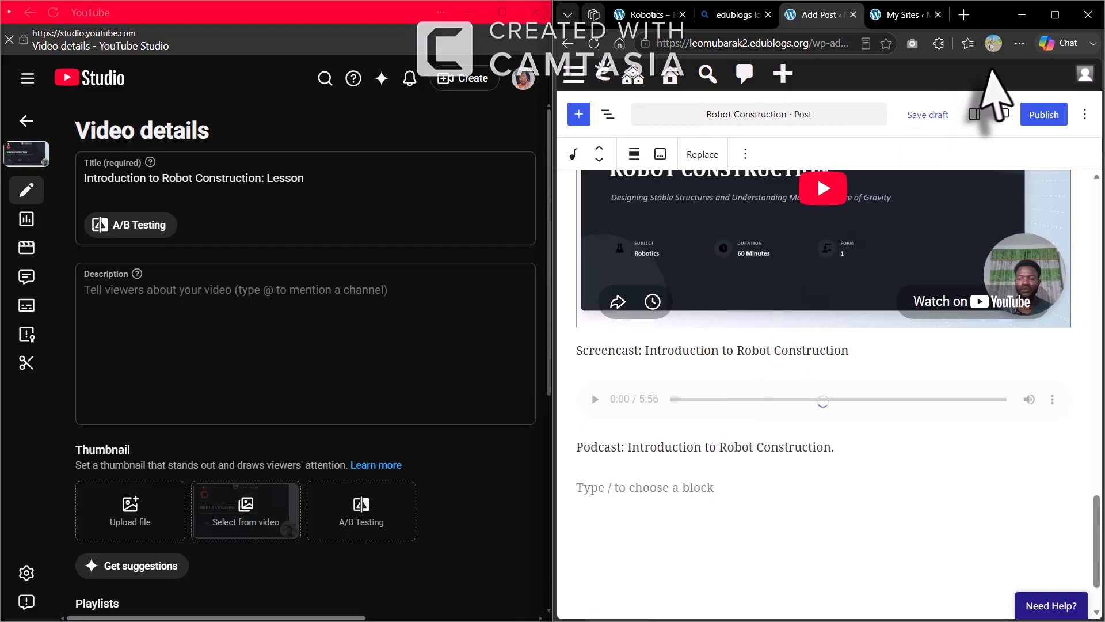
left_click(1054, 16)
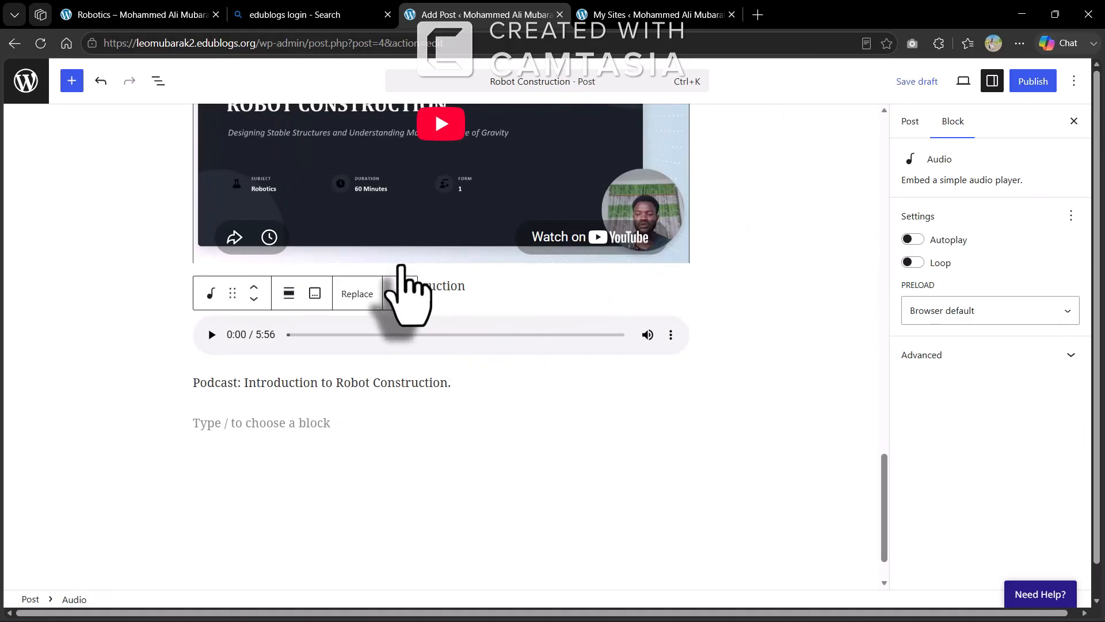
scroll(401, 271, "up", 5)
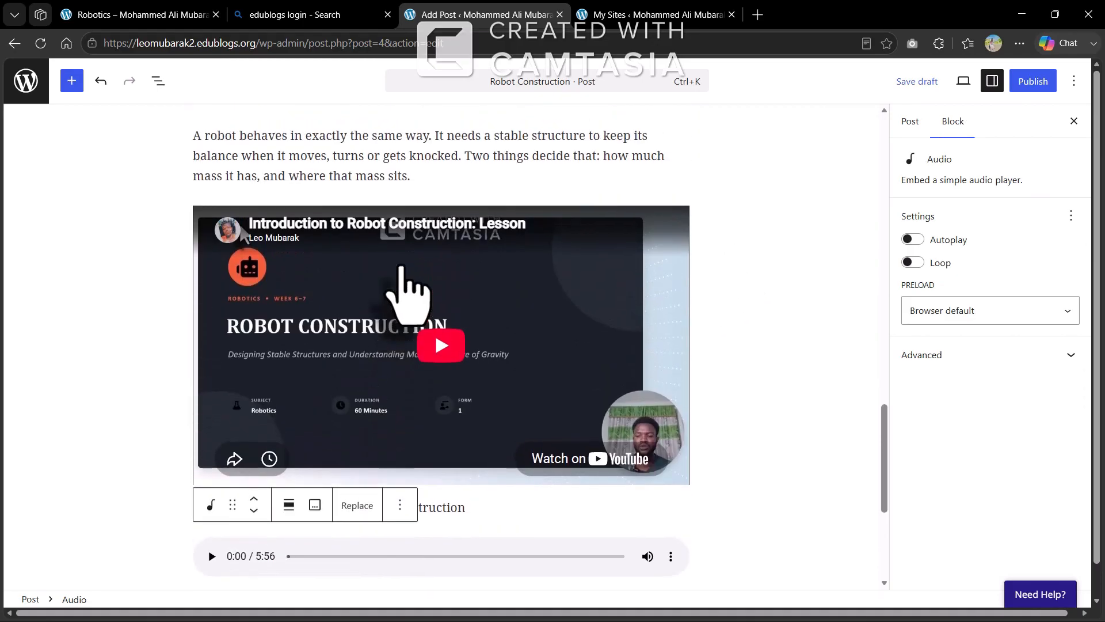
scroll(402, 293, "up", 10)
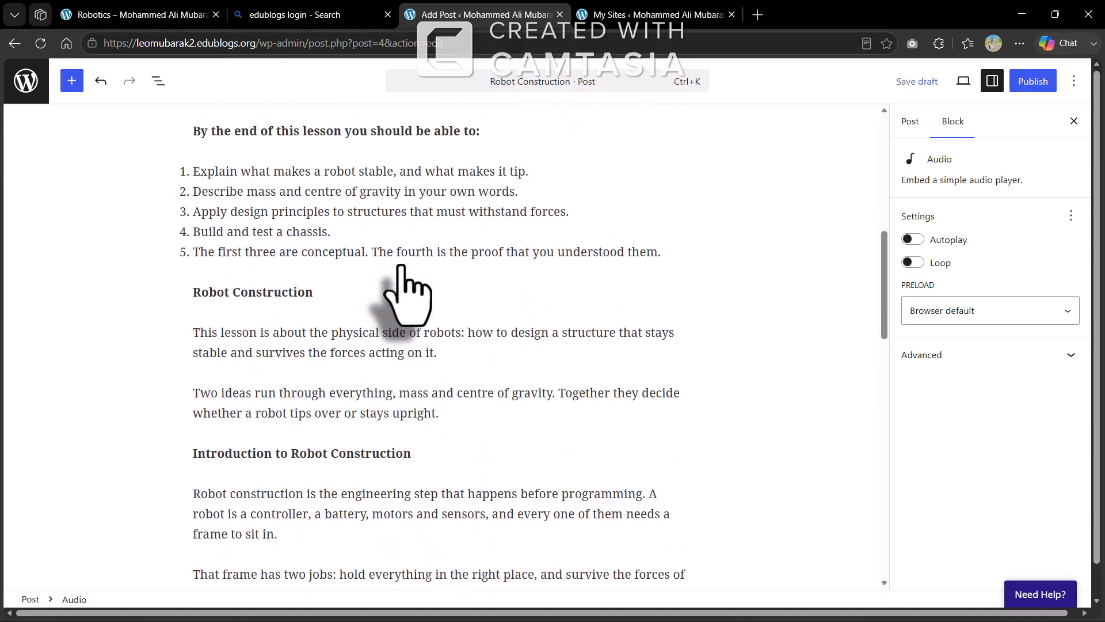
scroll(401, 271, "up", 5)
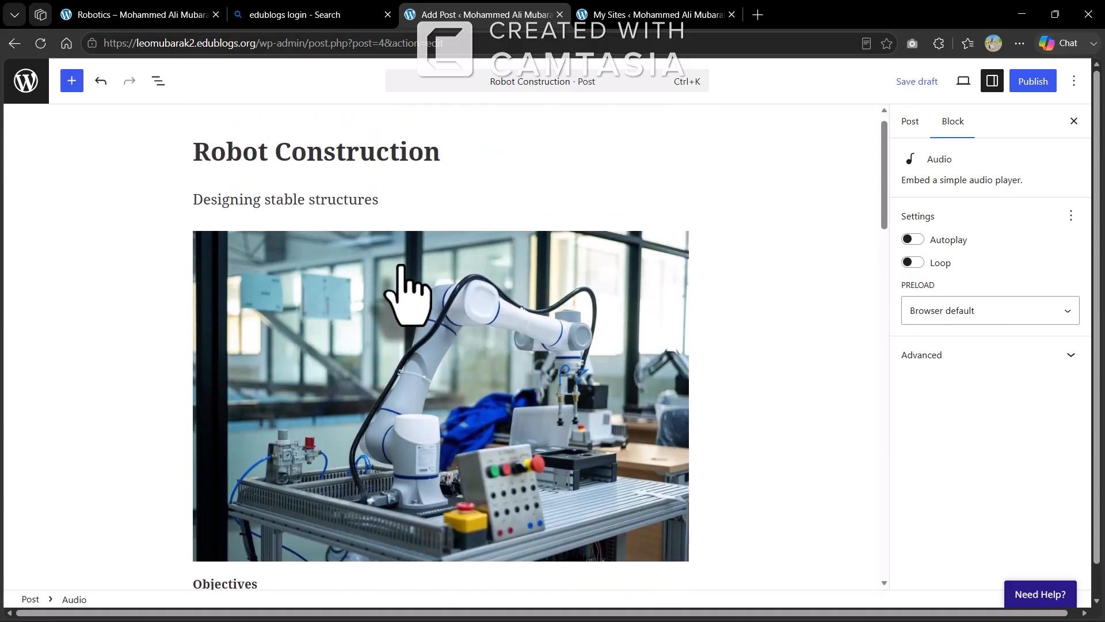
scroll(402, 270, "down", 5)
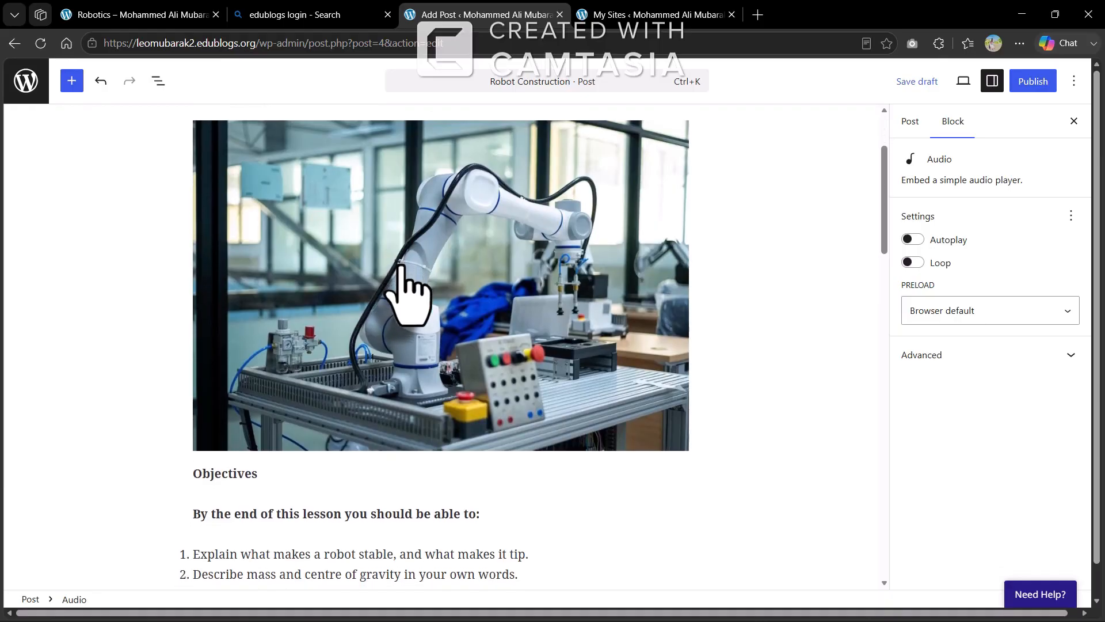
scroll(401, 294, "up", 5)
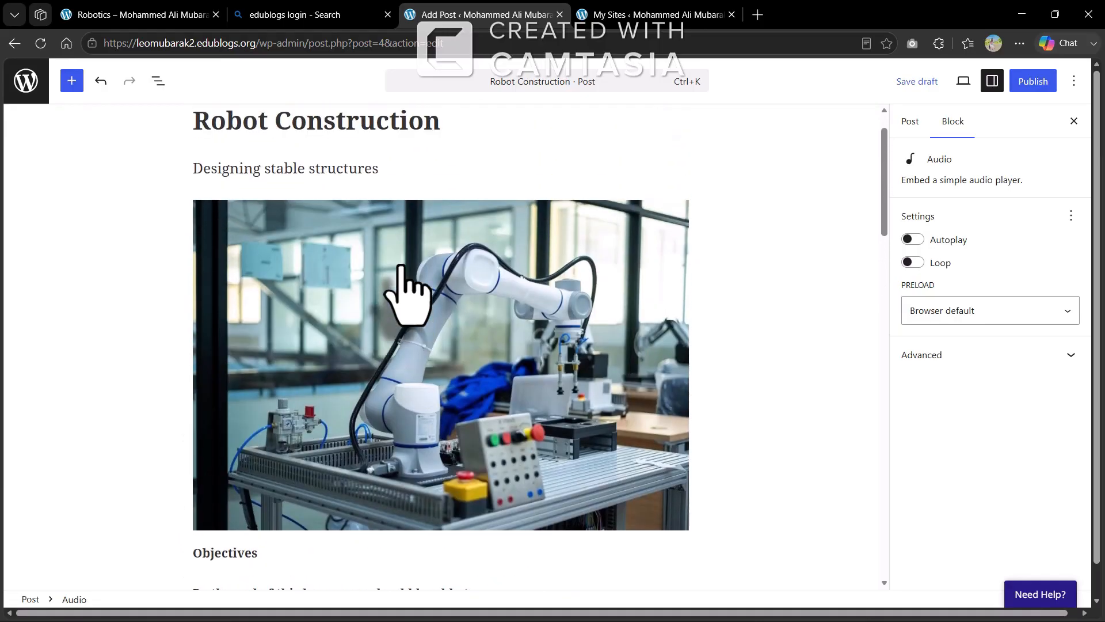
scroll(401, 277, "down", 5)
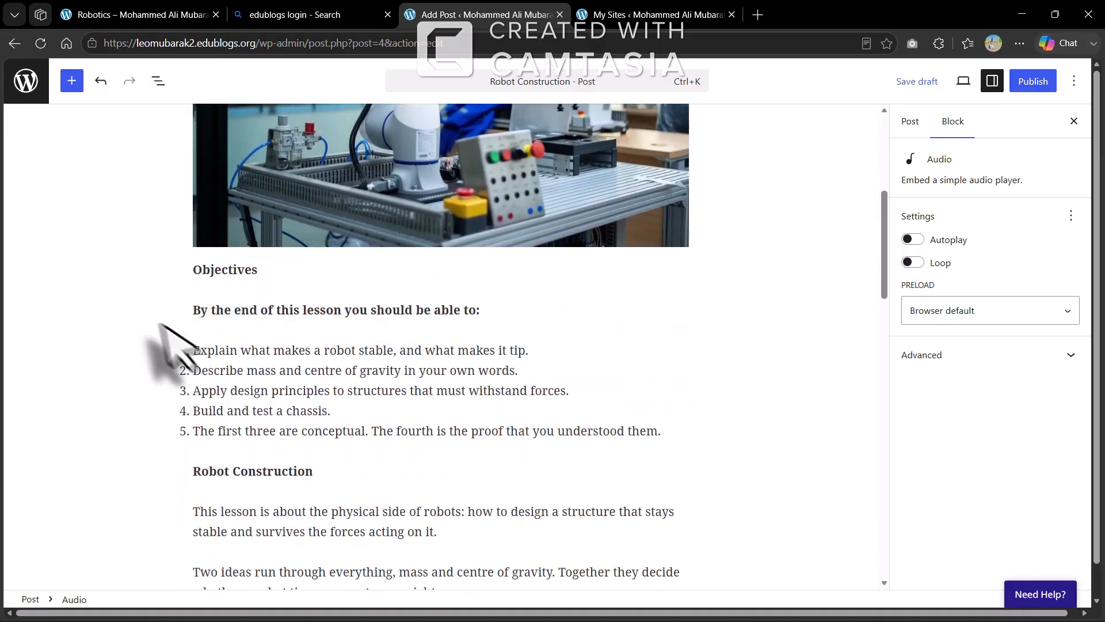
scroll(321, 502, "down", 10)
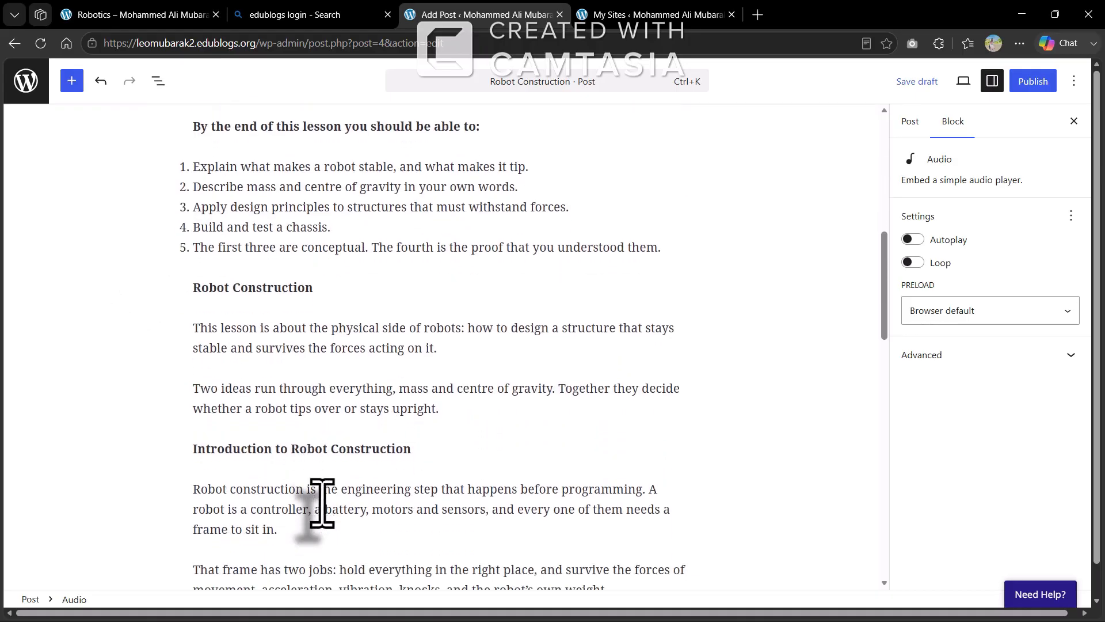
scroll(322, 503, "down", 6)
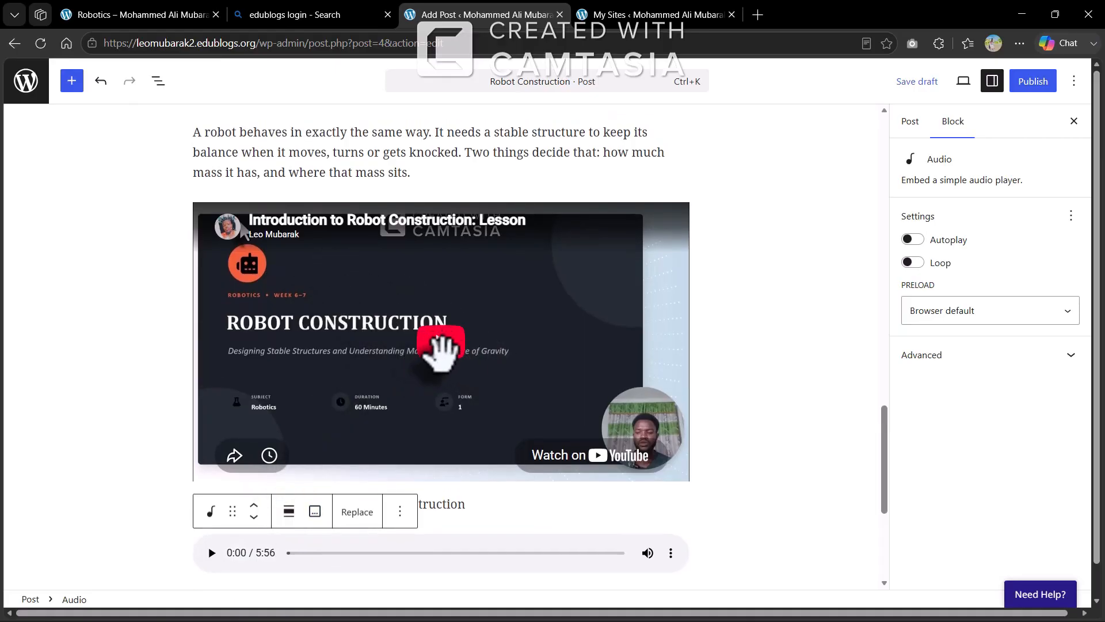
Play and then pause the embedded lesson video to confirm it works
left_click(441, 346)
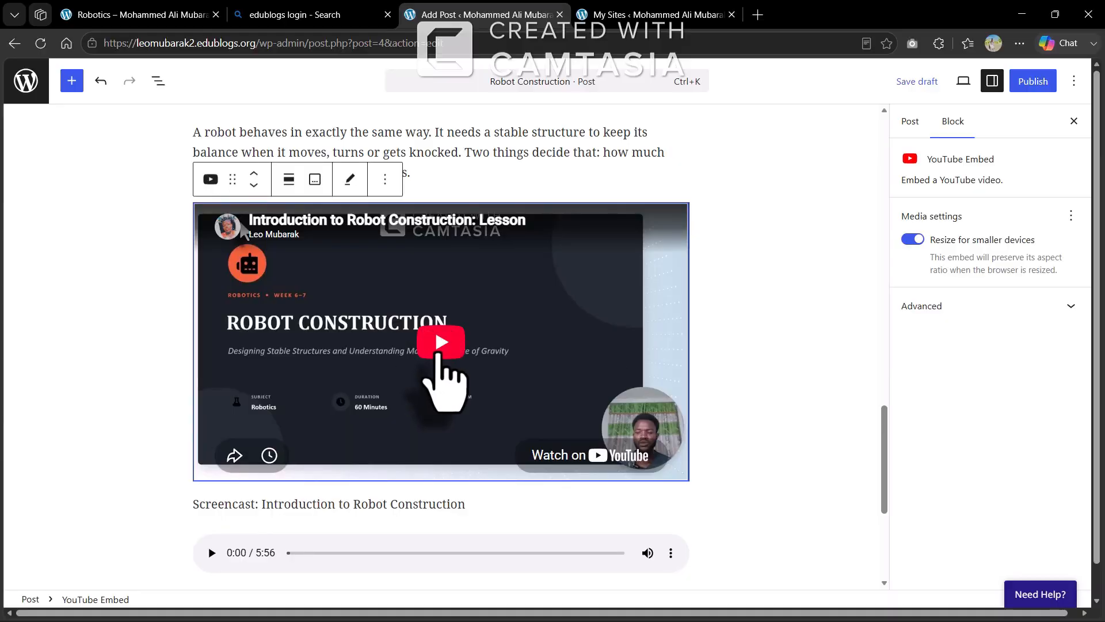
left_click(441, 342)
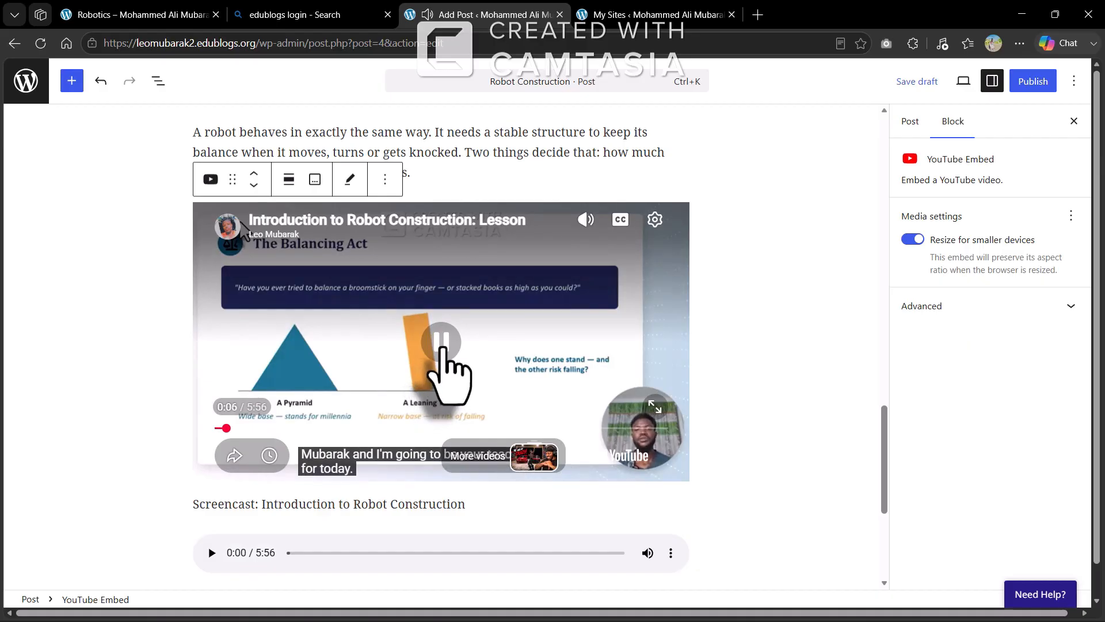
left_click(441, 344)
scroll(345, 397, "down", 2)
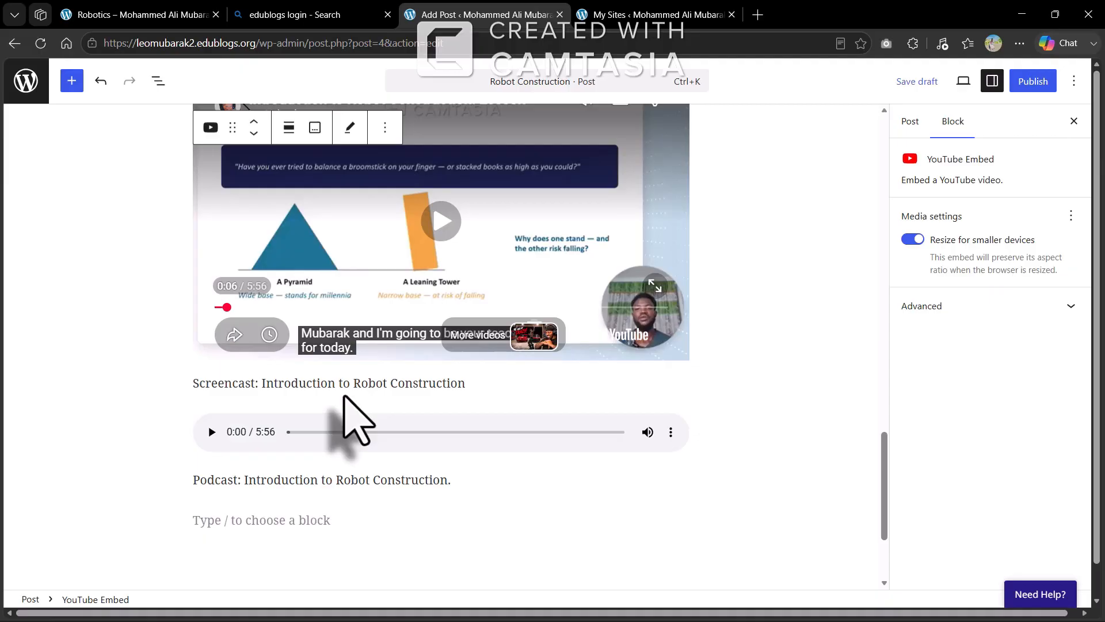
Play the 5:56 podcast audio, then move into the empty block below the Podcast line
left_click(219, 442)
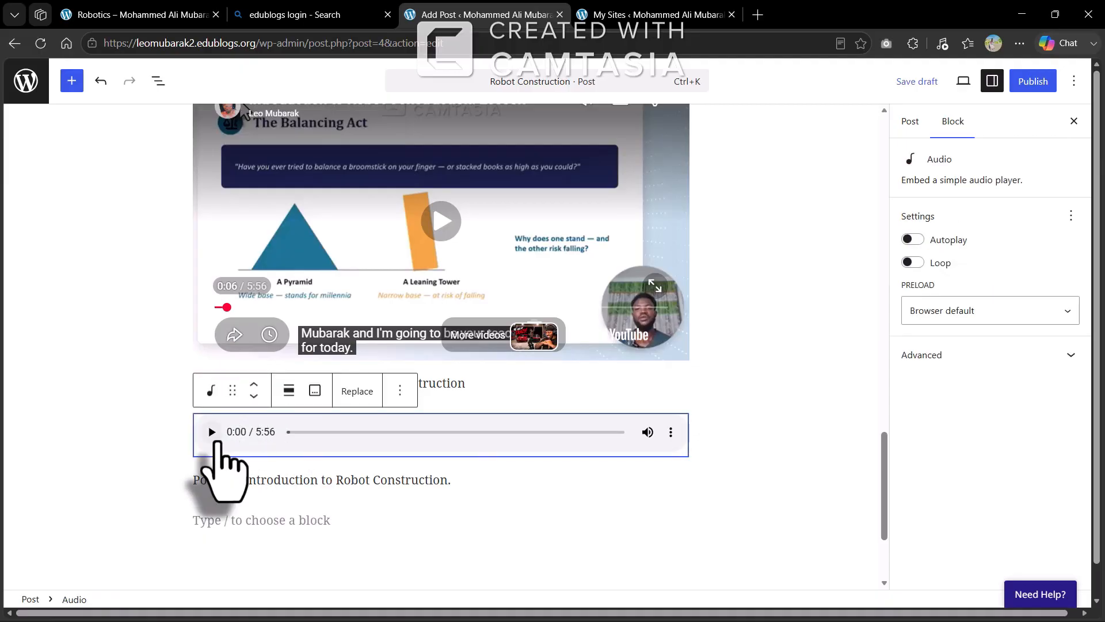
left_click(211, 432)
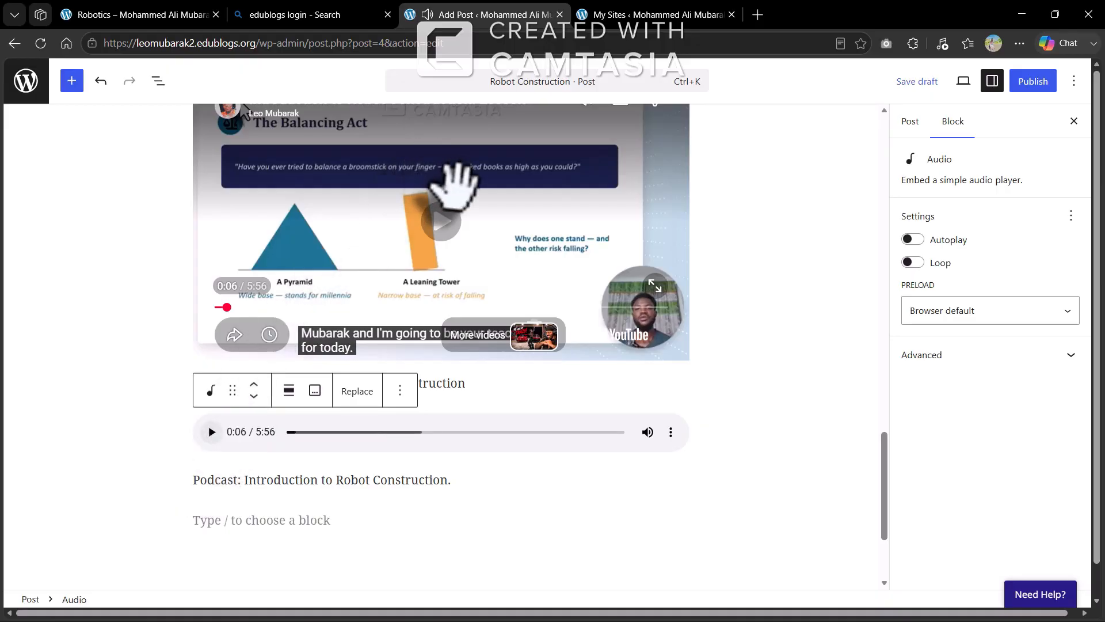
scroll(452, 184, "up", 15)
scroll(455, 181, "up", 6)
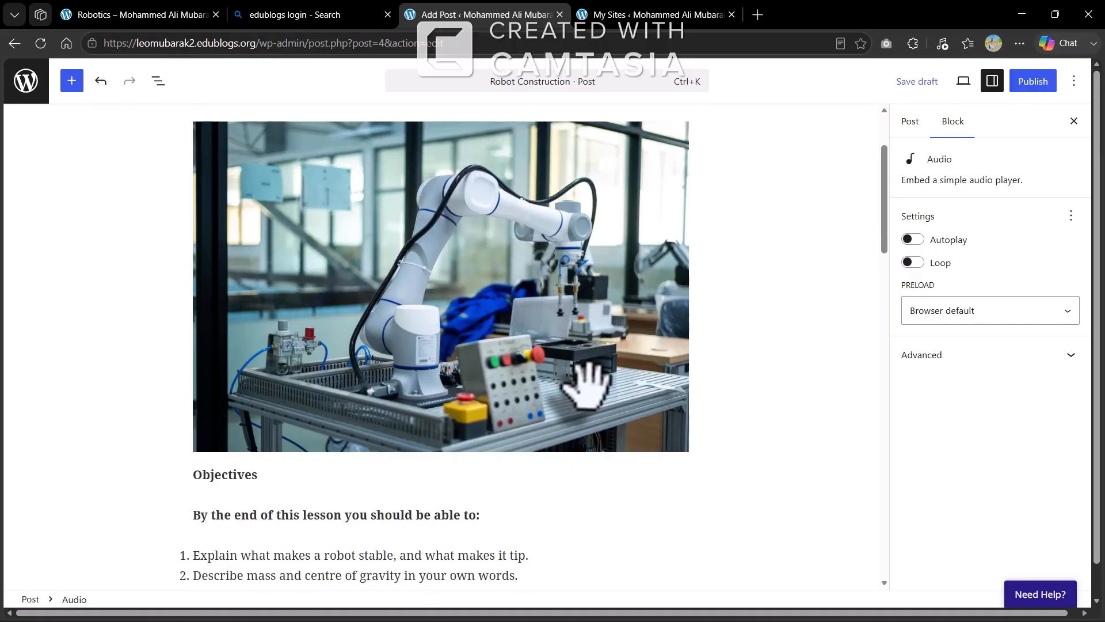
scroll(584, 382, "down", 15)
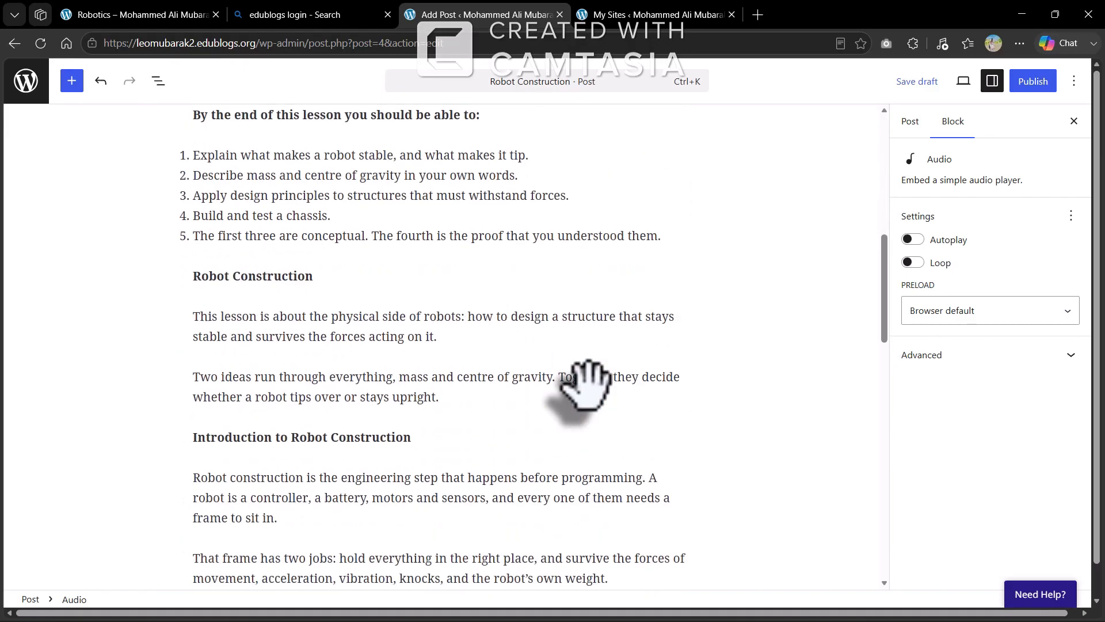
scroll(584, 383, "down", 9)
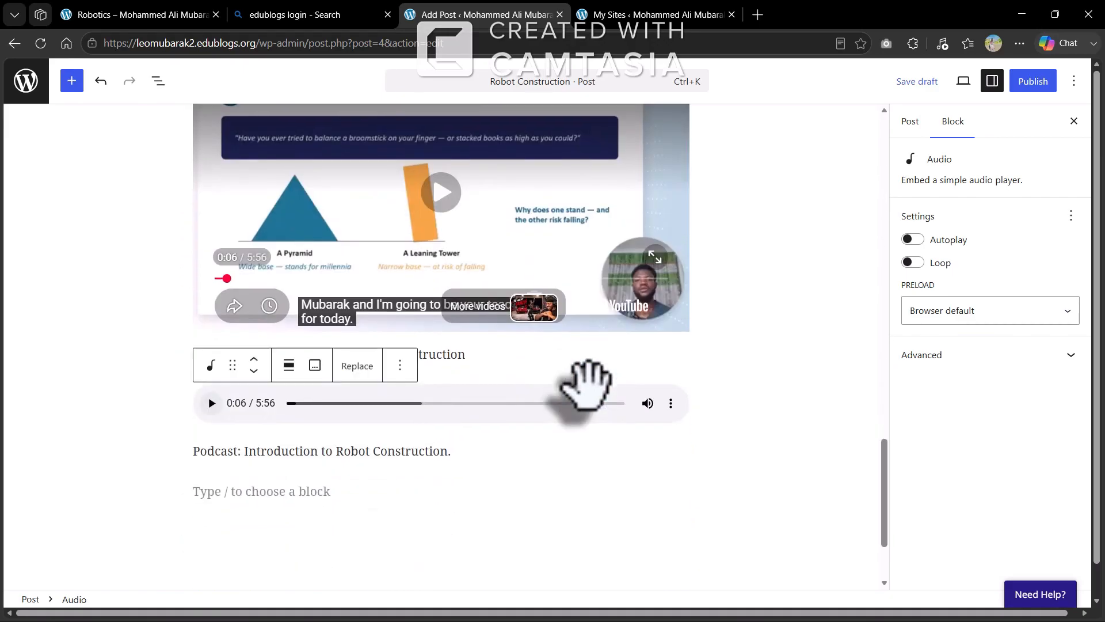
left_click(208, 383)
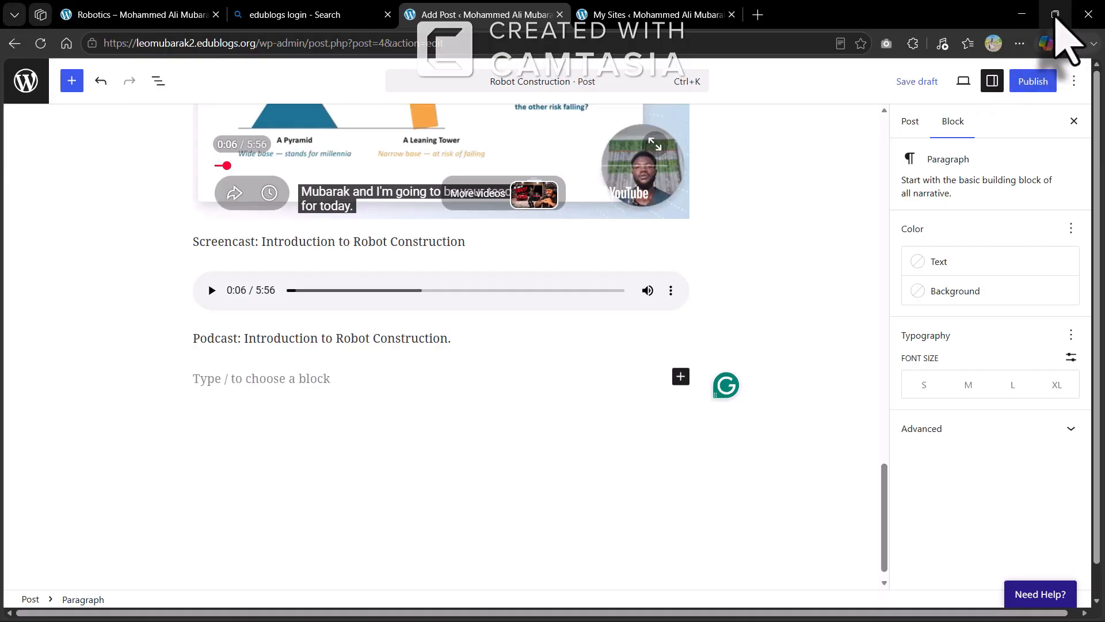
Snap the browser to the left half beside Word and clear Word's text selection
mouse_move(1055, 14)
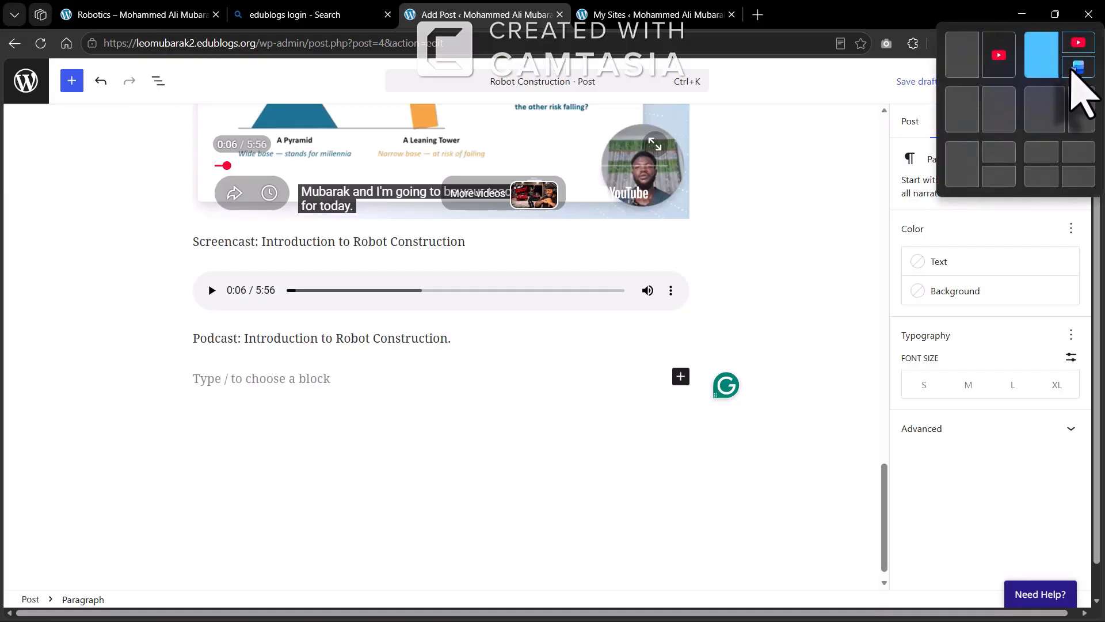
left_click(1041, 58)
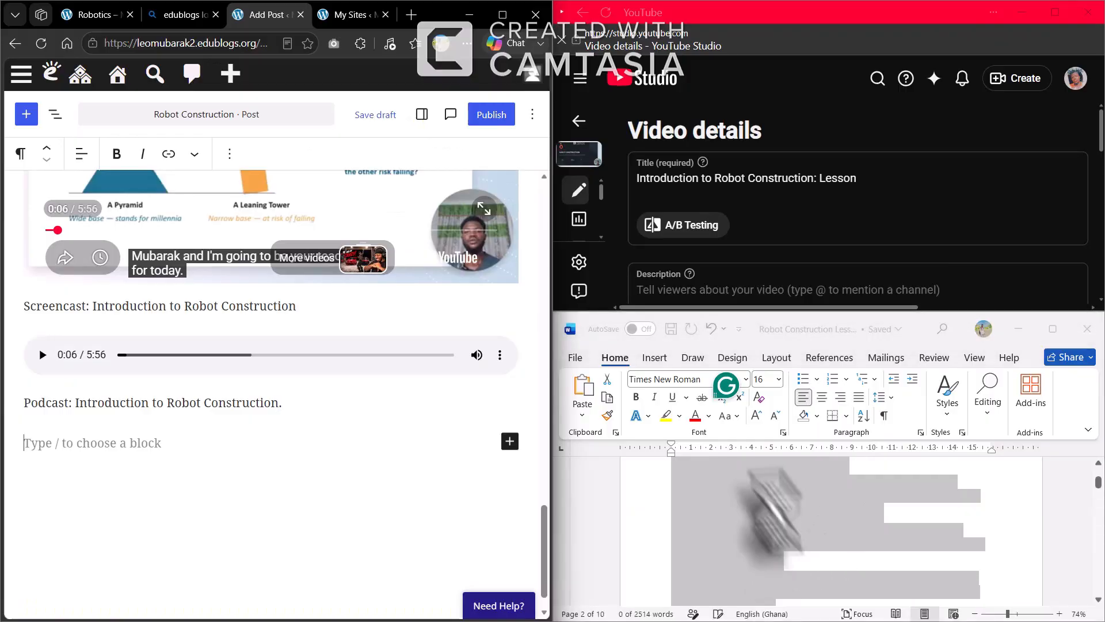
scroll(829, 550, "down", 3)
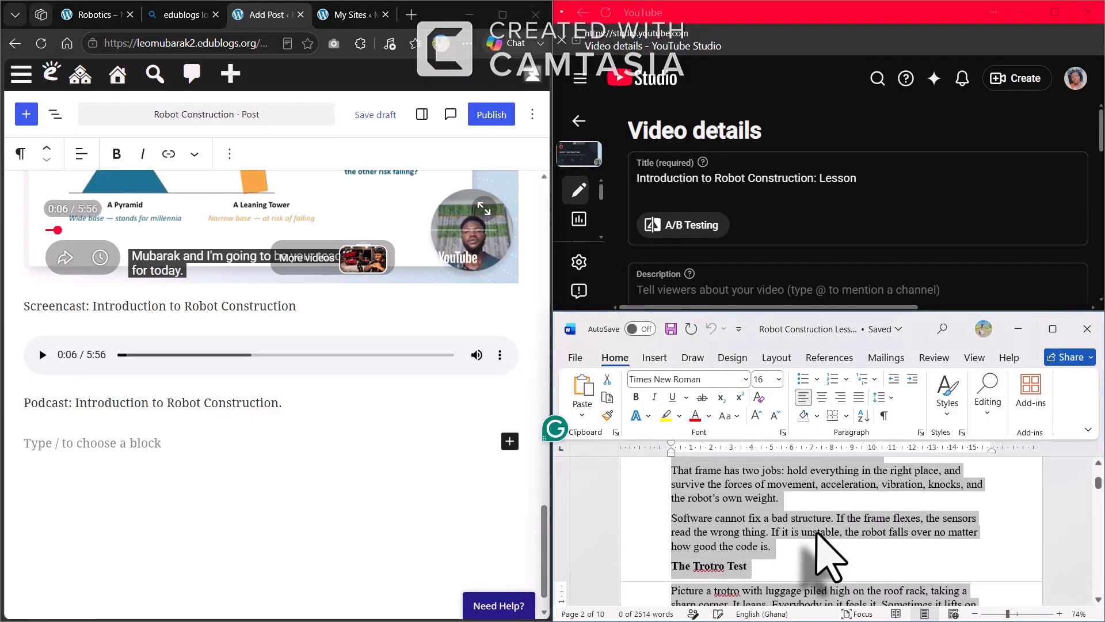
scroll(828, 555, "down", 2)
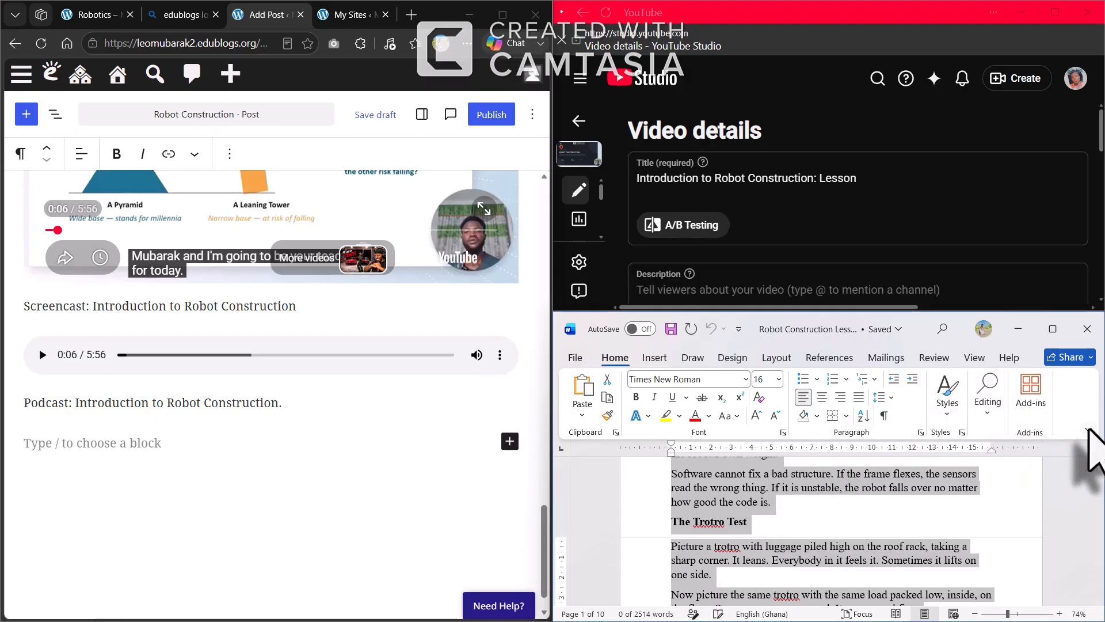
left_click(1088, 429)
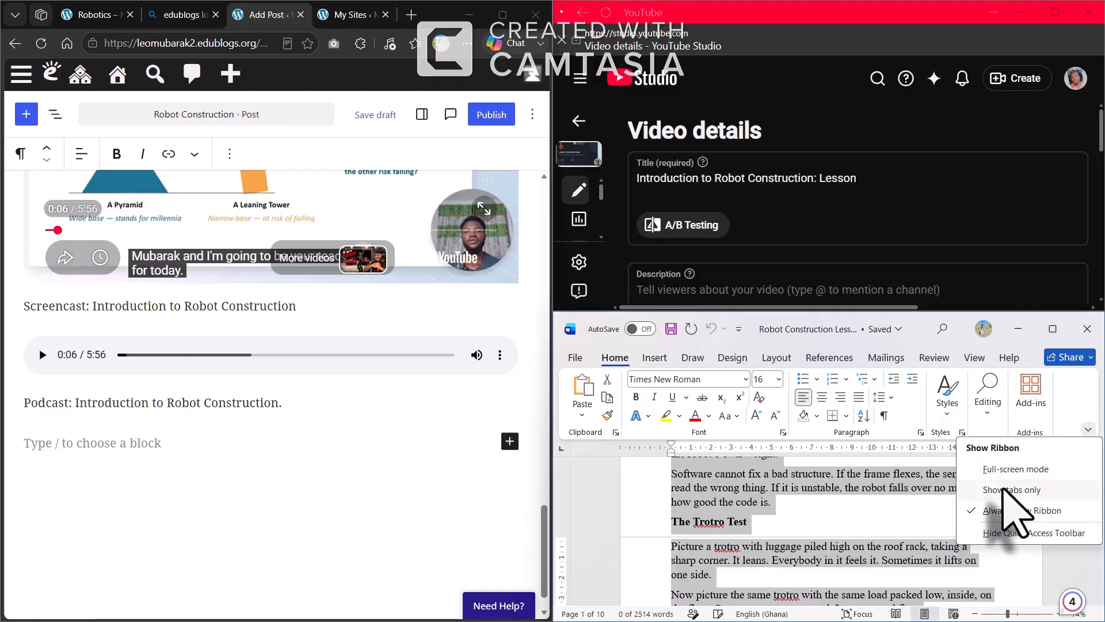
left_click(830, 534)
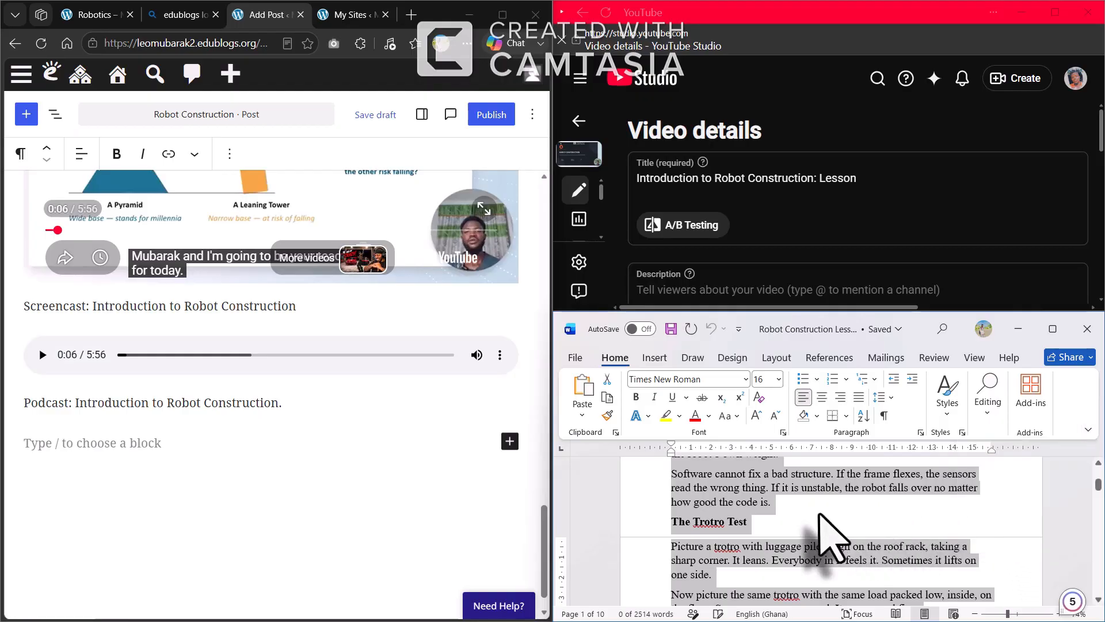
scroll(829, 533, "down", 2)
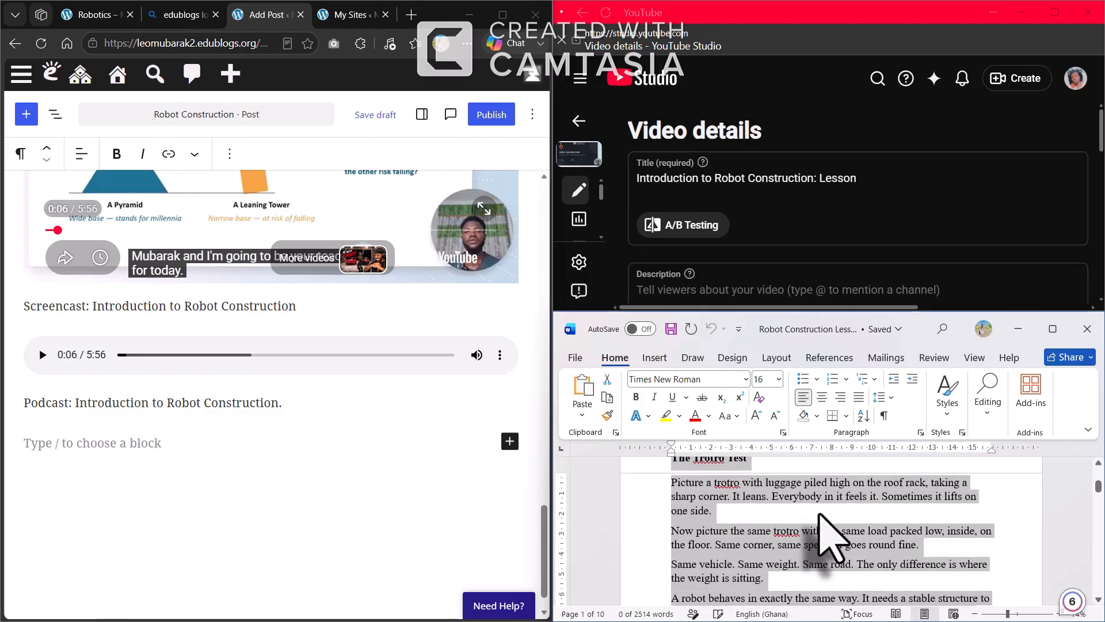
left_click(744, 537)
Paste Word's mass-section text below the Podcast line, then return YouTube Studio to the video list
scroll(742, 538, "down", 5)
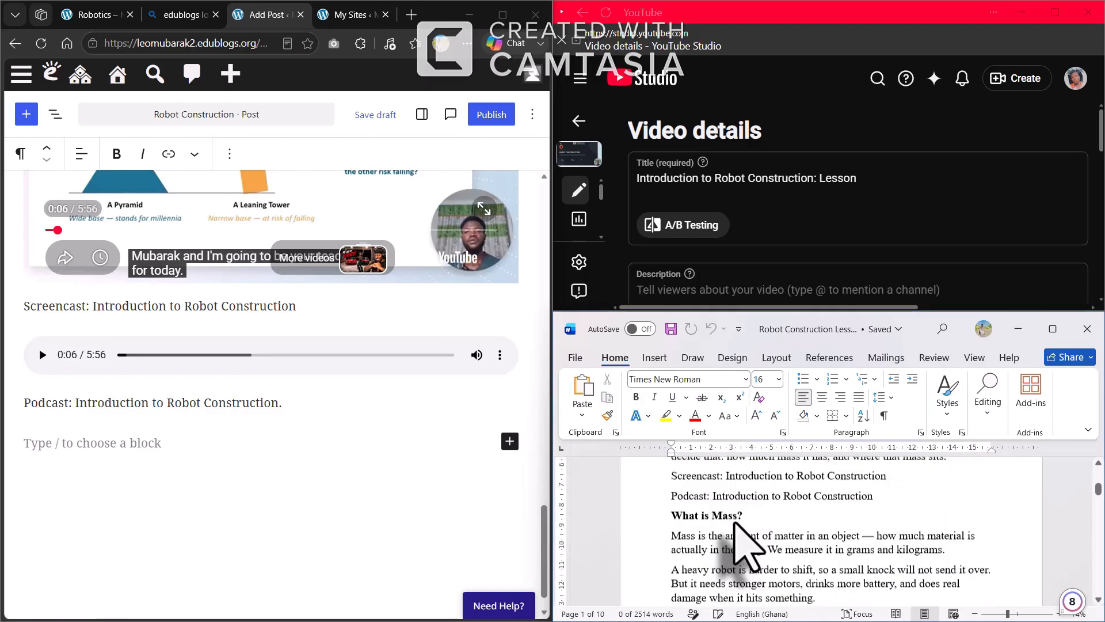
scroll(740, 538, "down", 3)
scroll(740, 537, "up", 3)
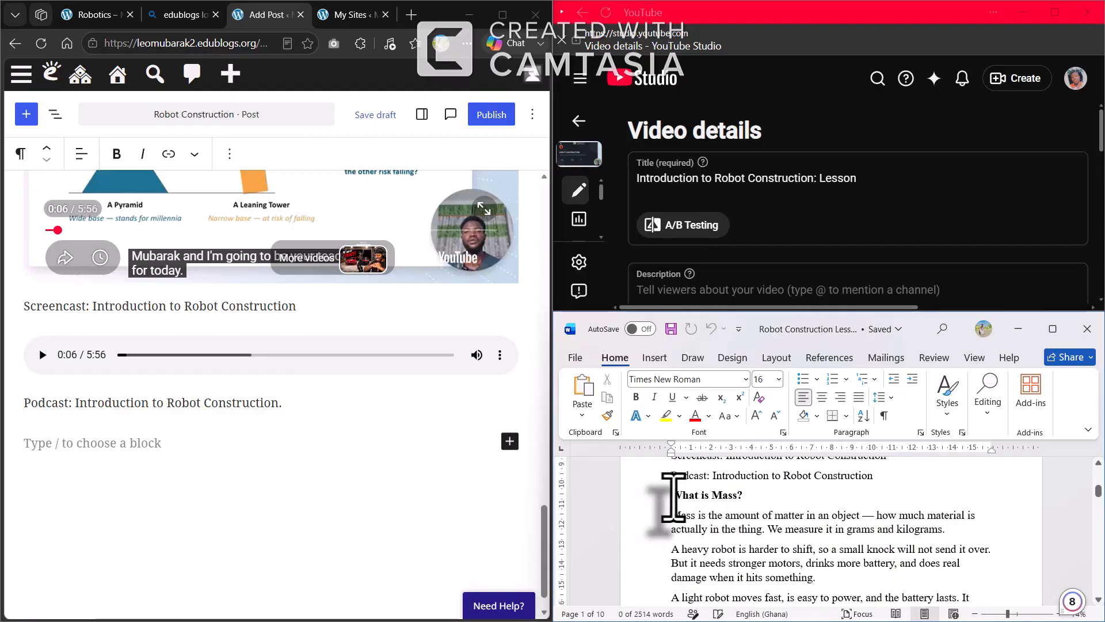
left_click_drag(674, 496, 985, 523)
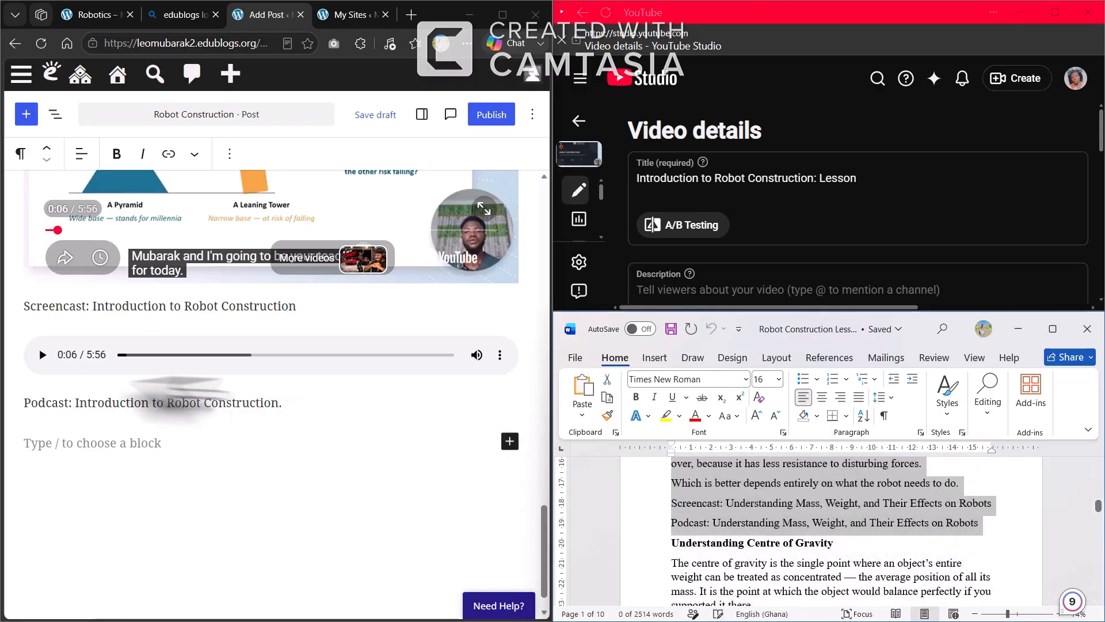
left_click(30, 452)
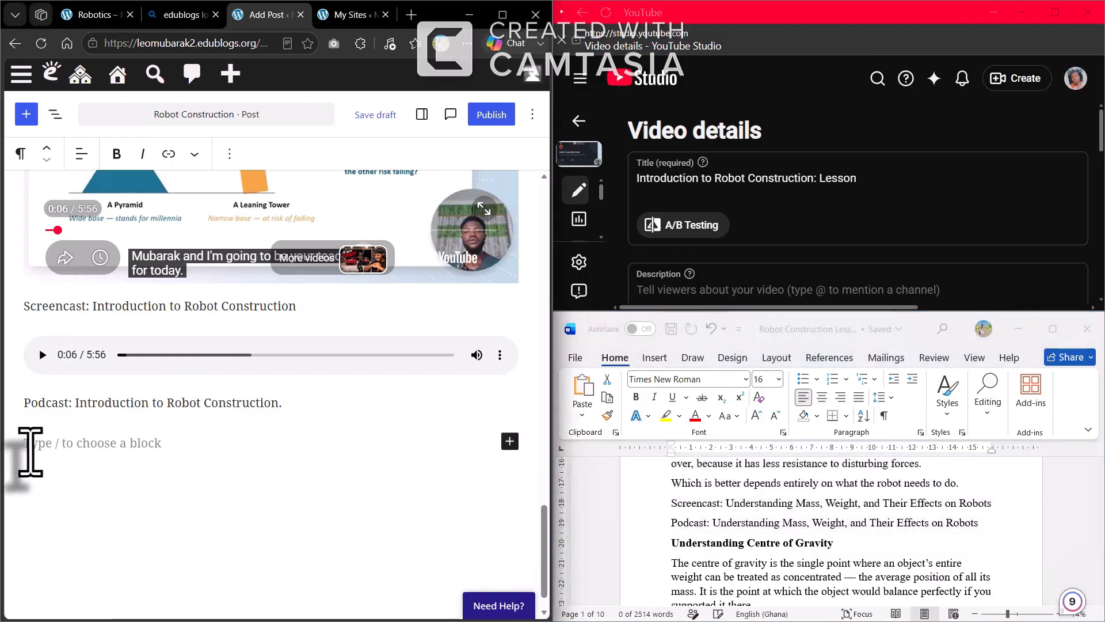
key("ctrl+v")
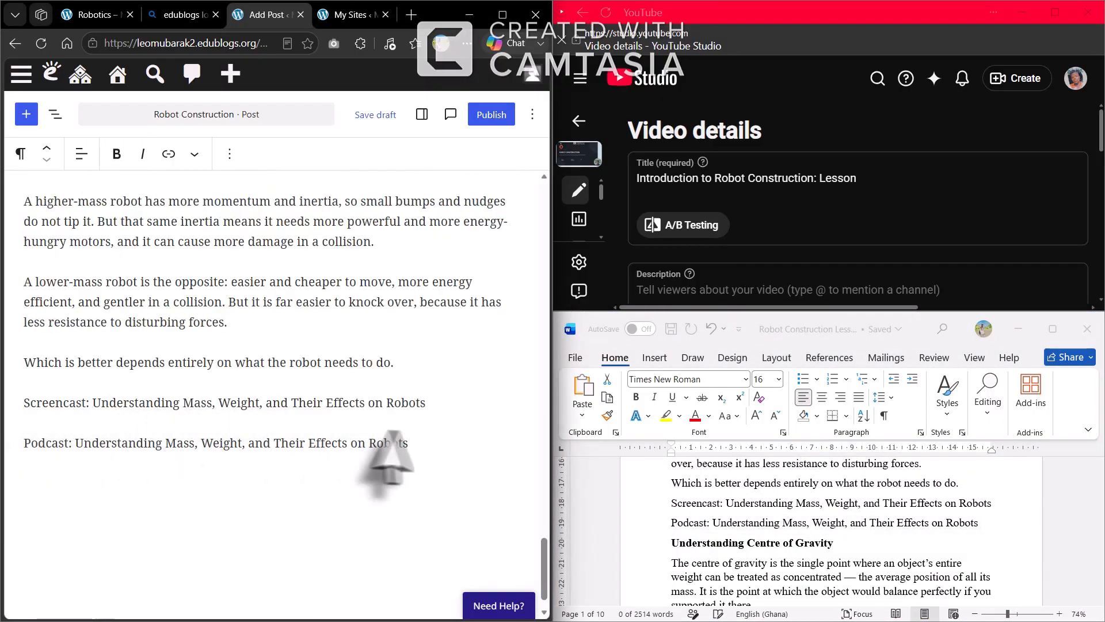
scroll(482, 482, "down", 1)
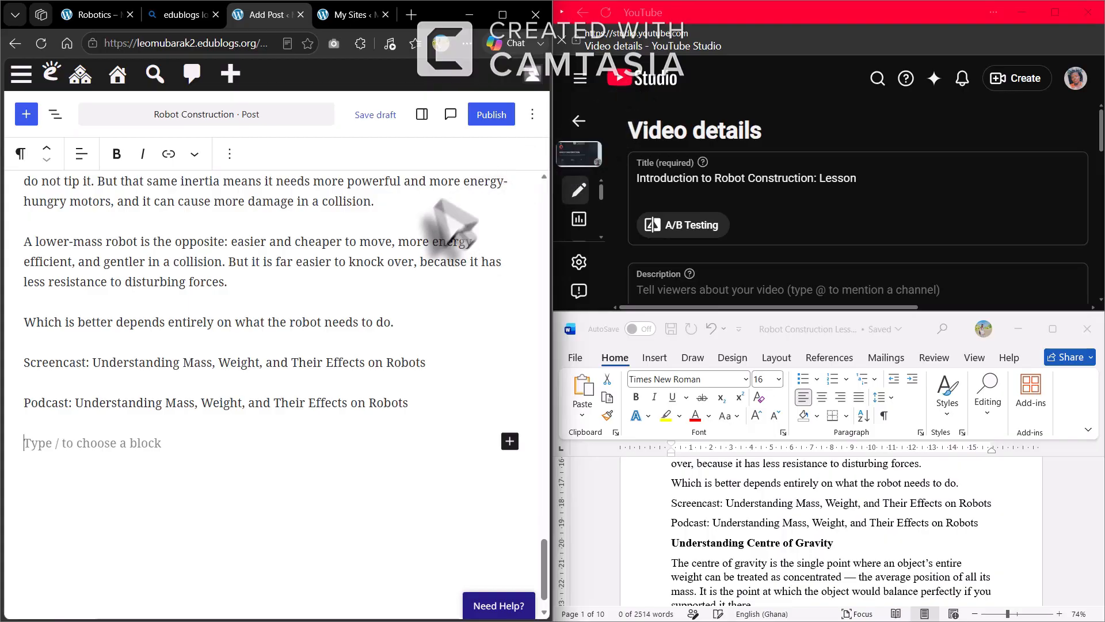
left_click(586, 123)
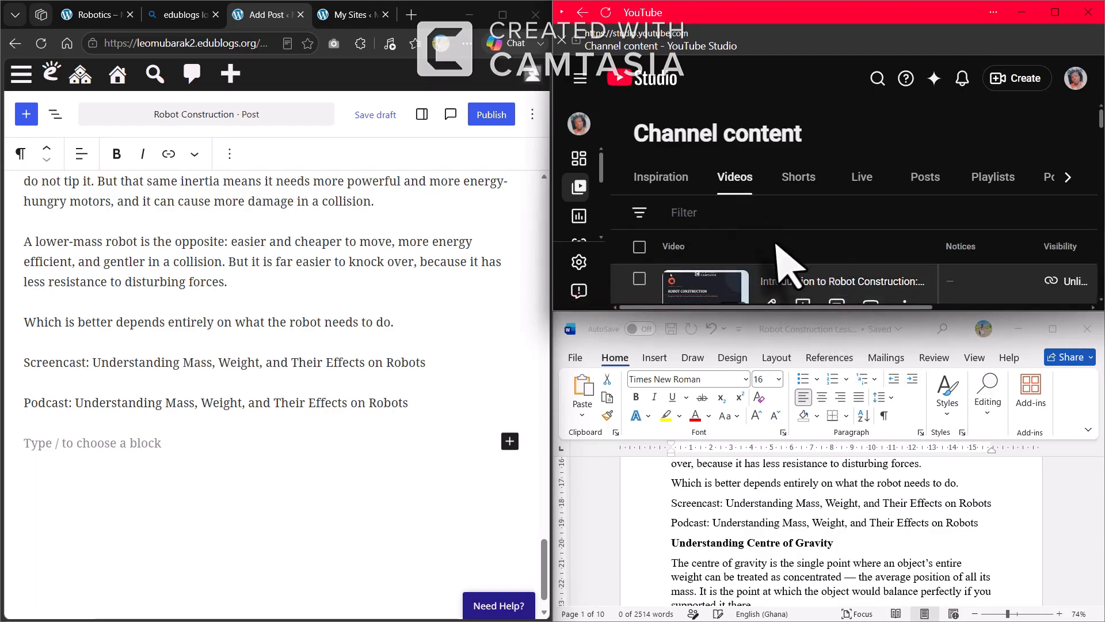
Copy the link of 'Understanding Mass, Weight, and Their Effects on Robots' and minimize YouTube Studio
scroll(784, 264, "down", 1)
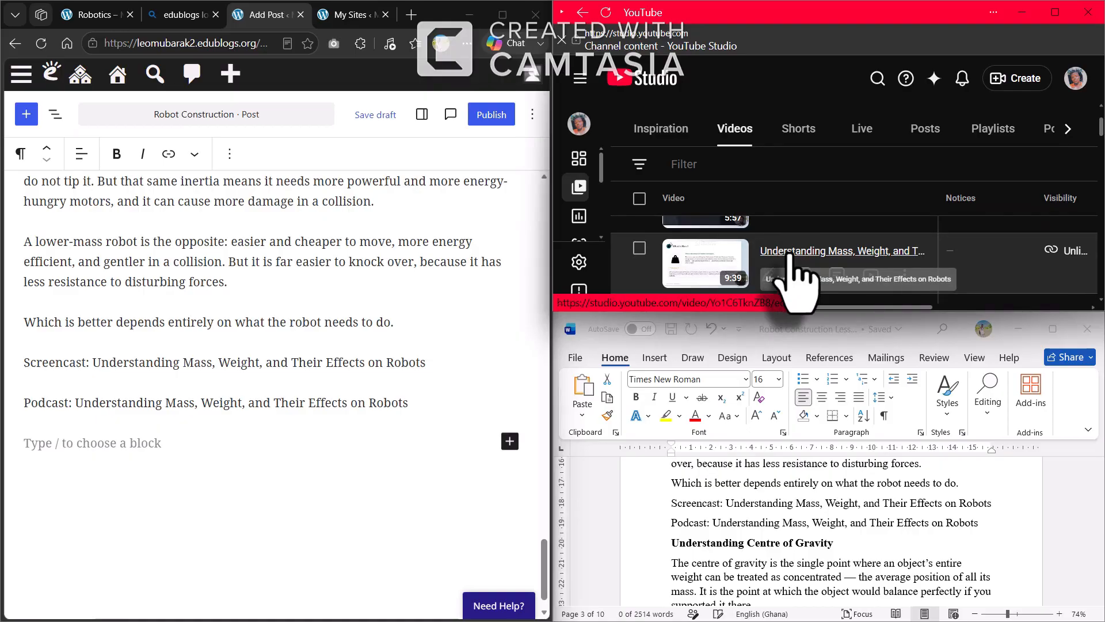
left_click(791, 253)
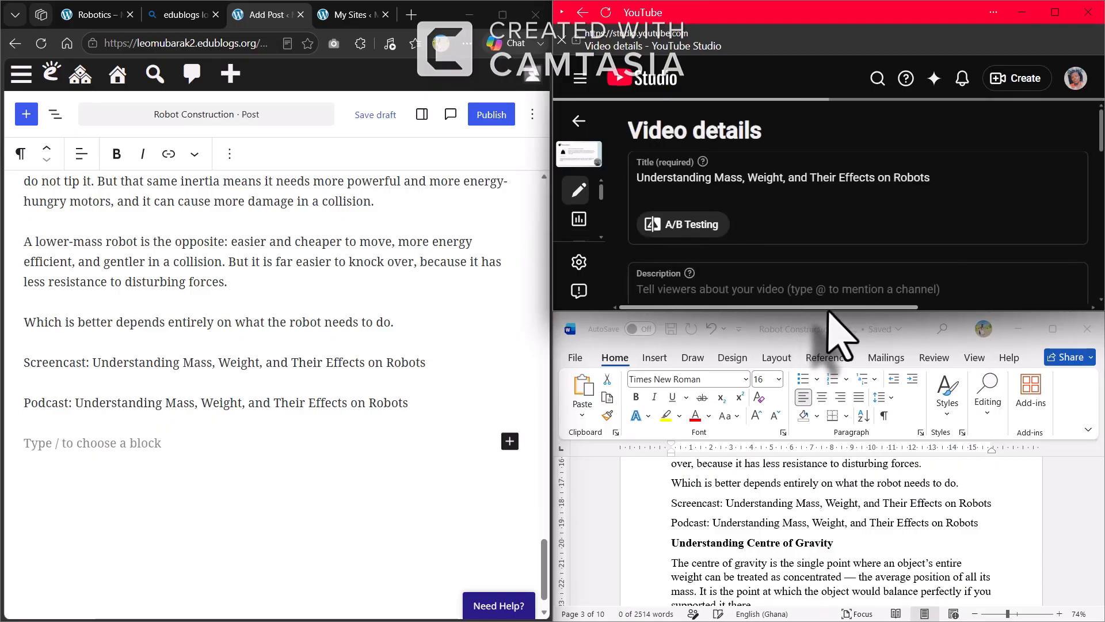
scroll(858, 217, "down", 2)
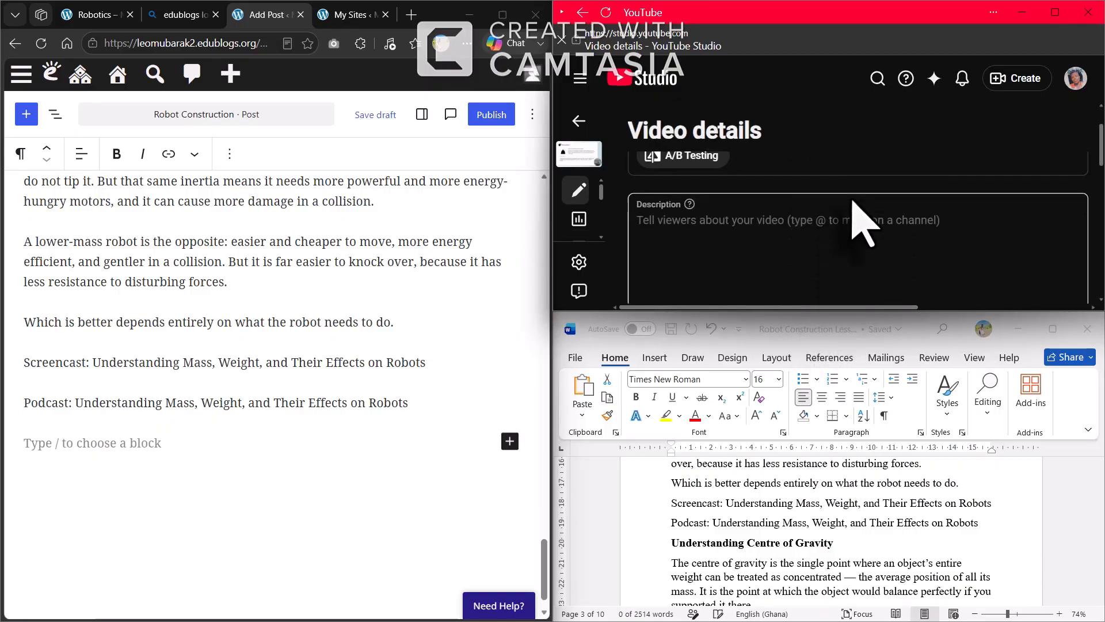
scroll(857, 222, "down", 8)
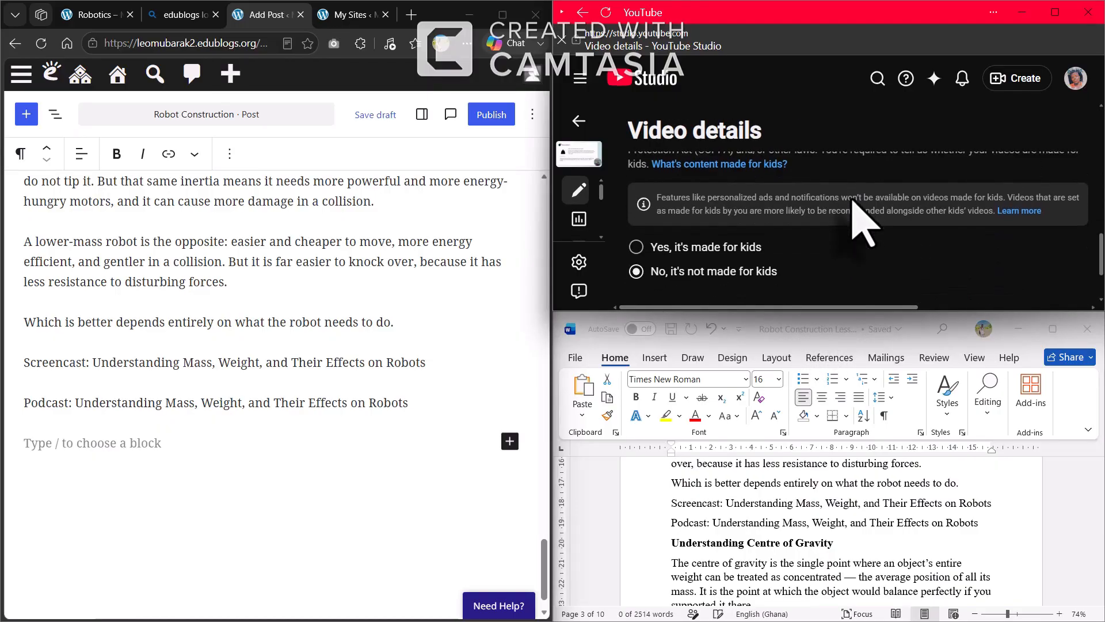
left_click(1058, 12)
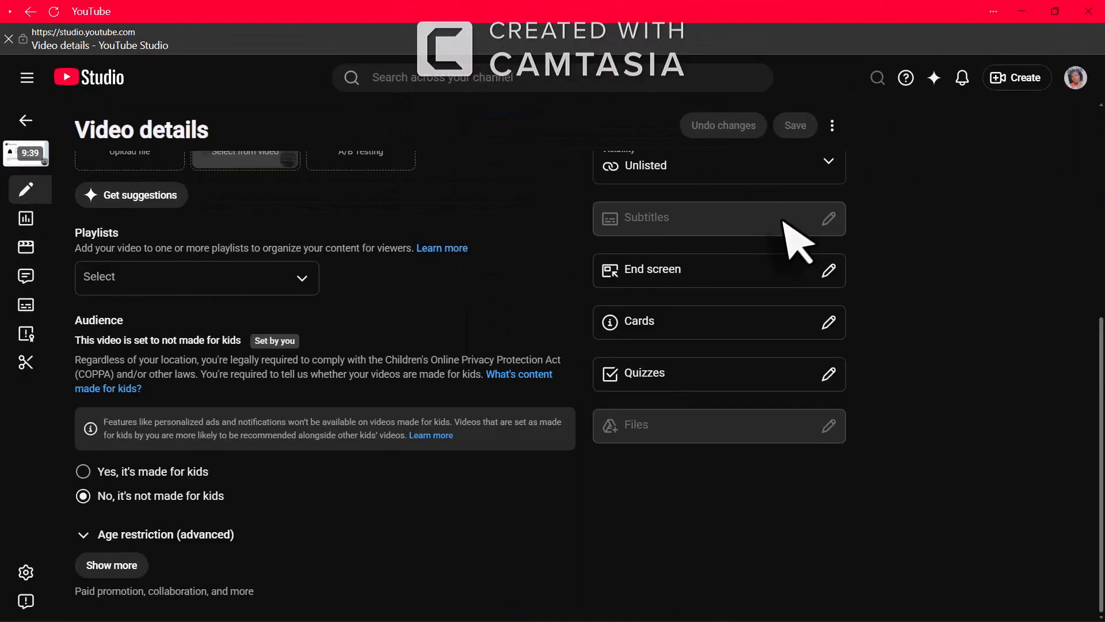
scroll(667, 265, "up", 5)
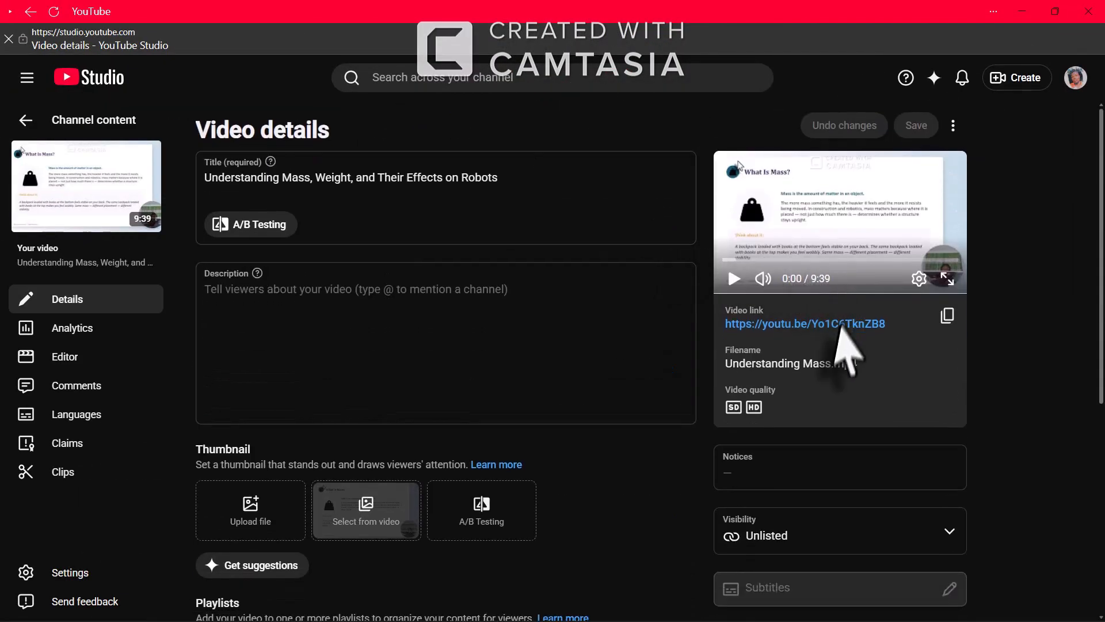
left_click(947, 317)
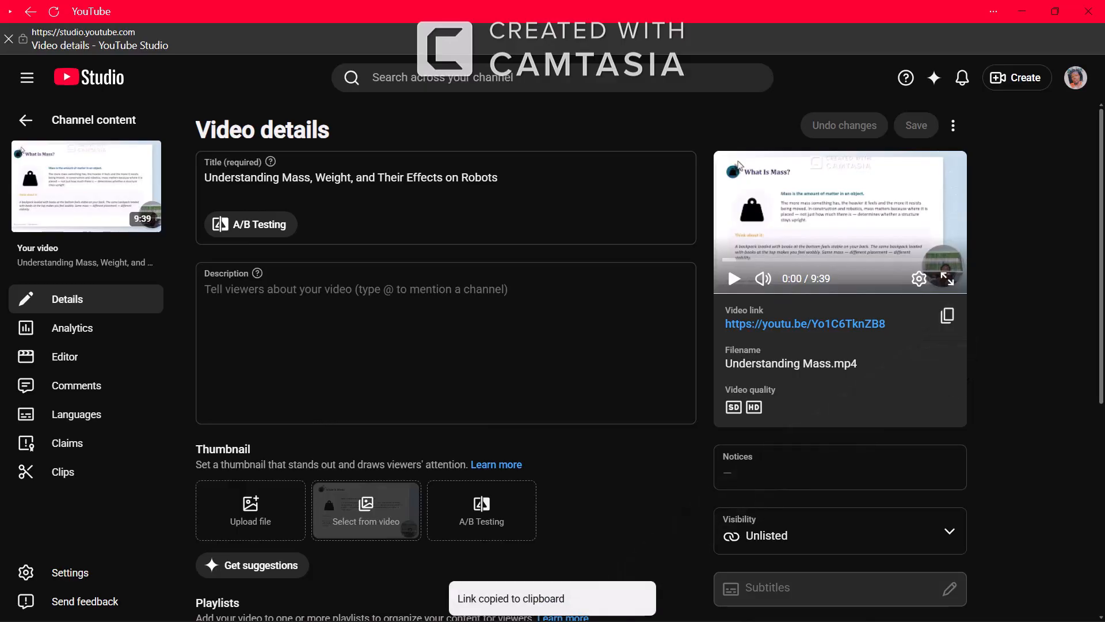
left_click(1022, 12)
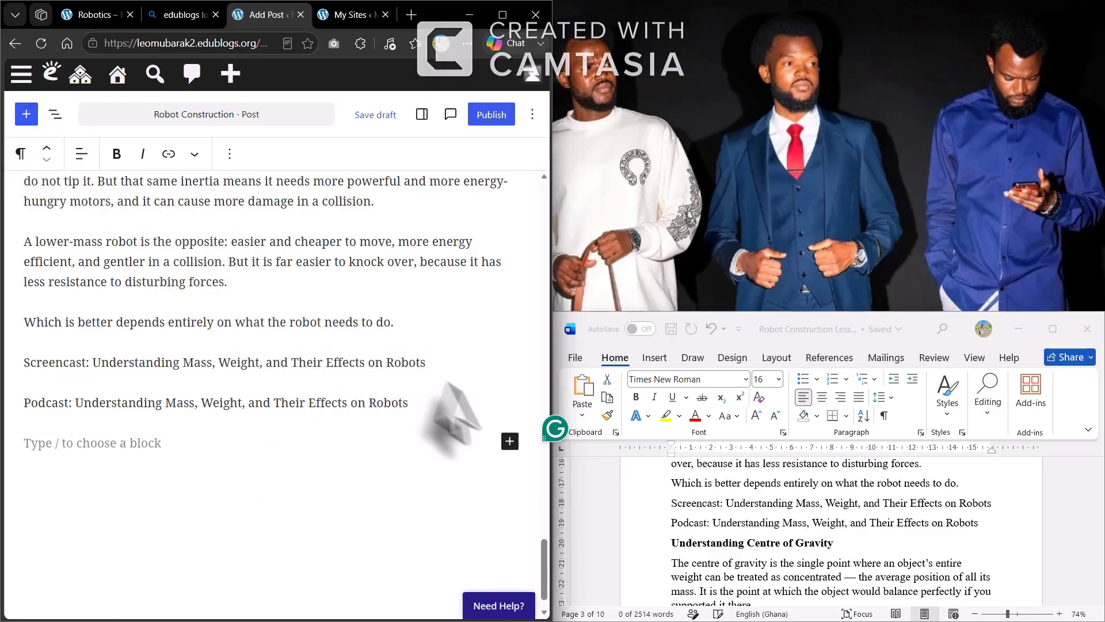
Add a Video block under the Podcast line and embed the copied Understanding Mass YouTube link
left_click(510, 440)
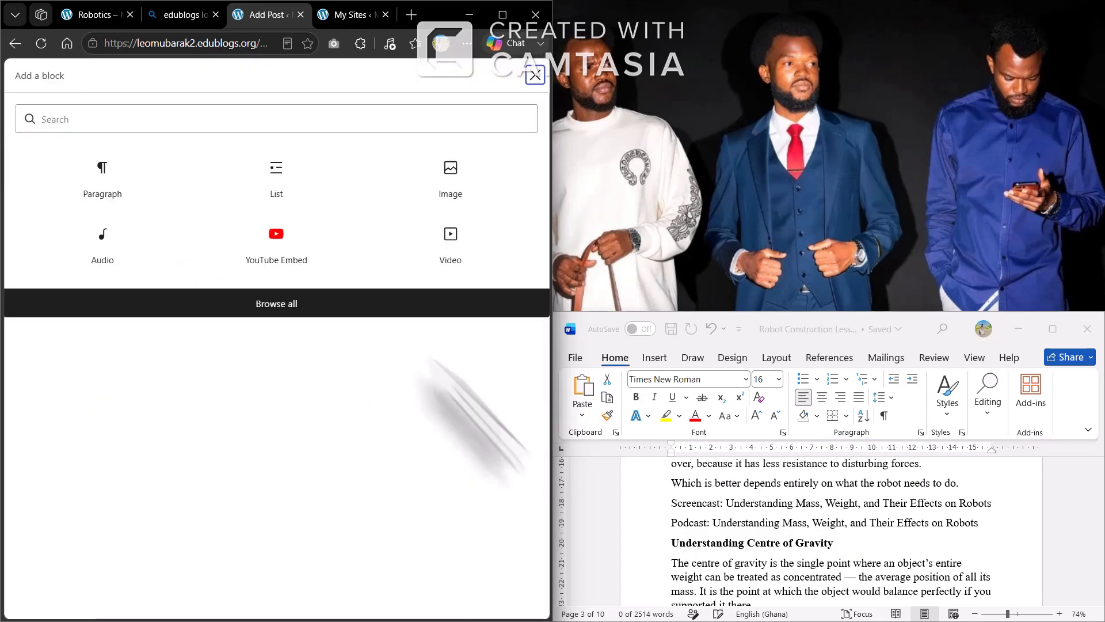
left_click(281, 307)
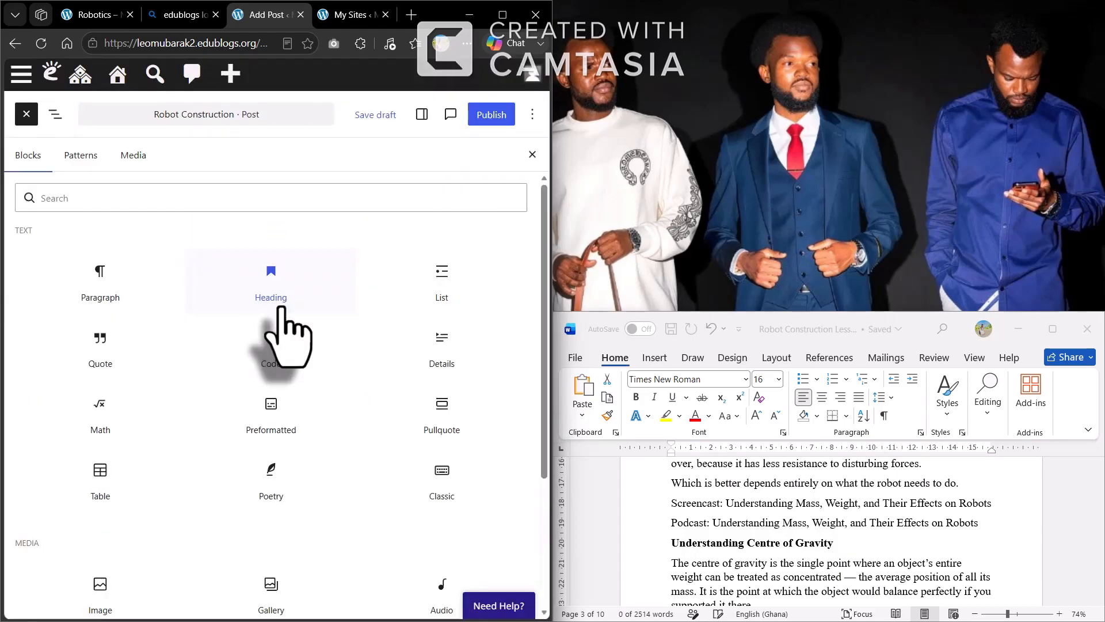
scroll(352, 534, "down", 4)
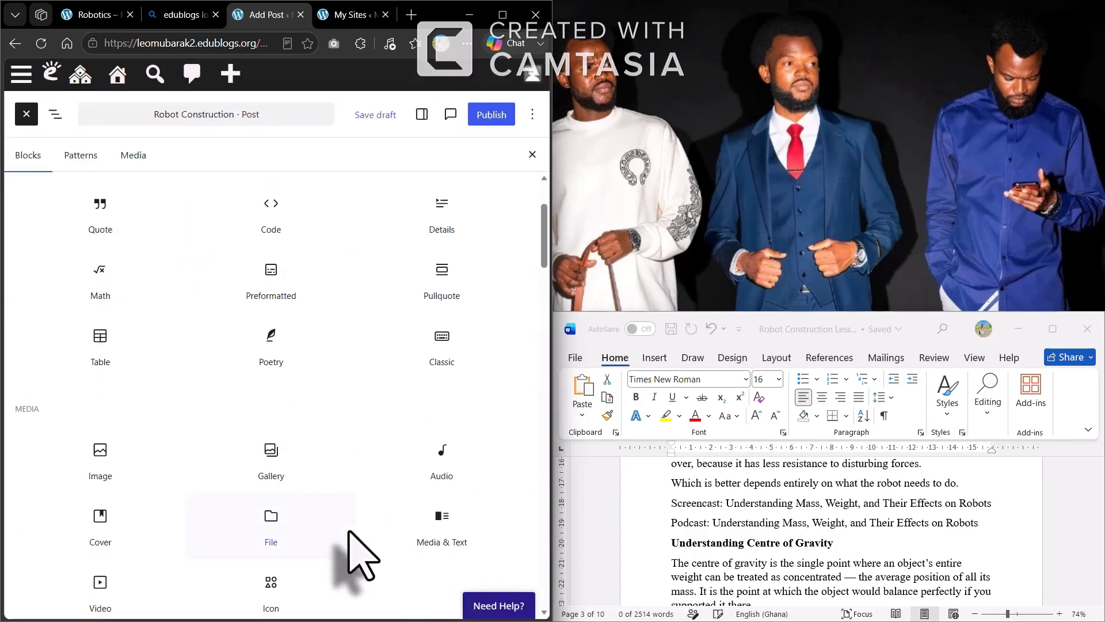
left_click_drag(104, 486, 46, 468)
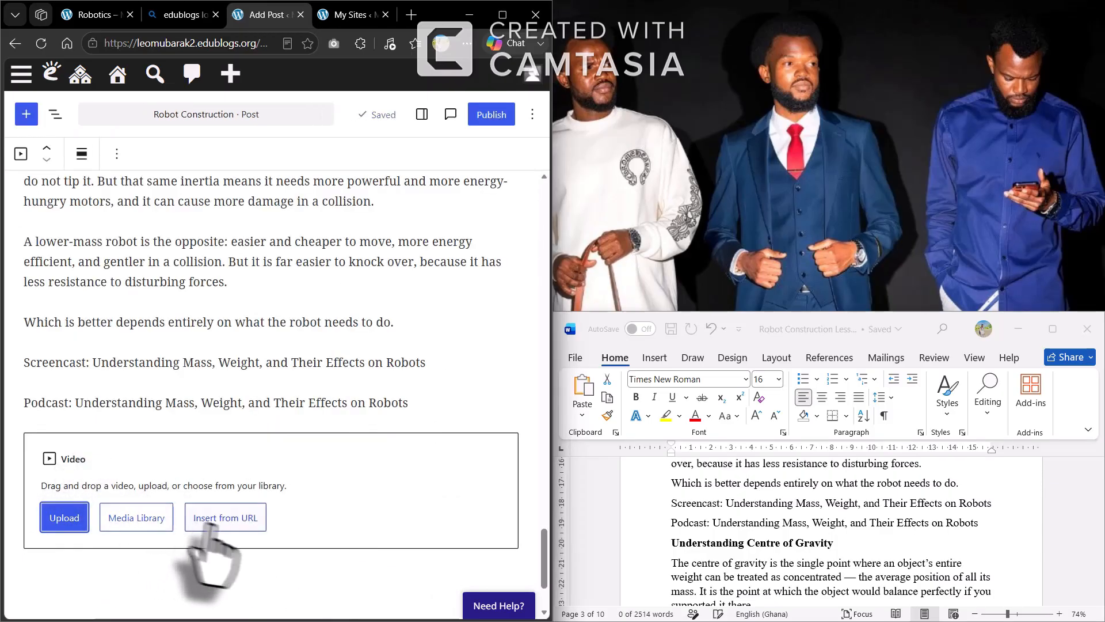
left_click(226, 529)
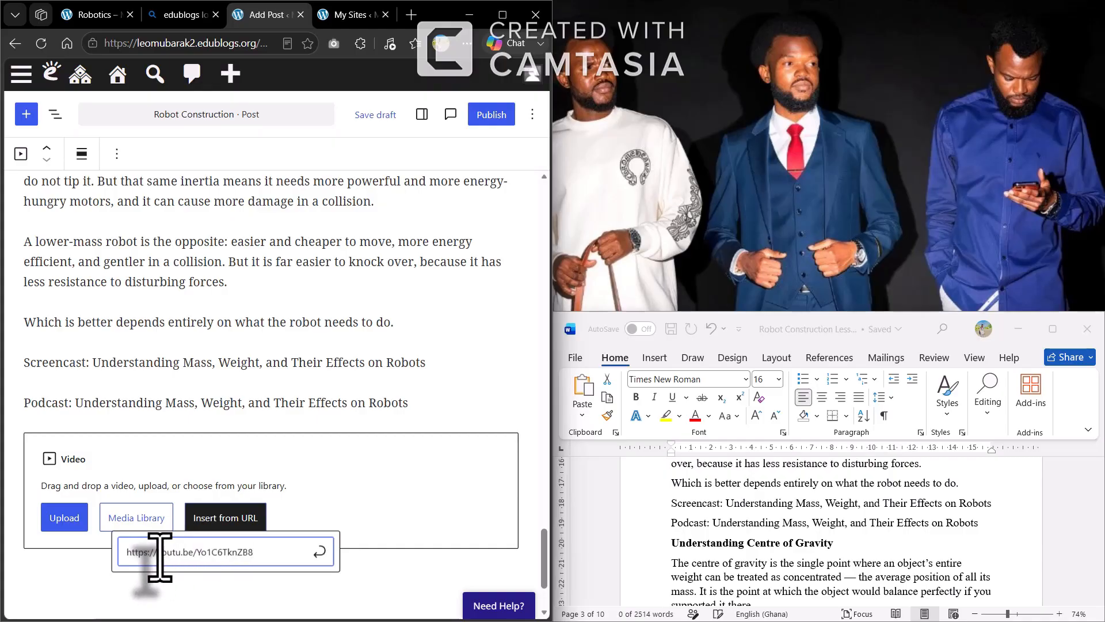
key("Return")
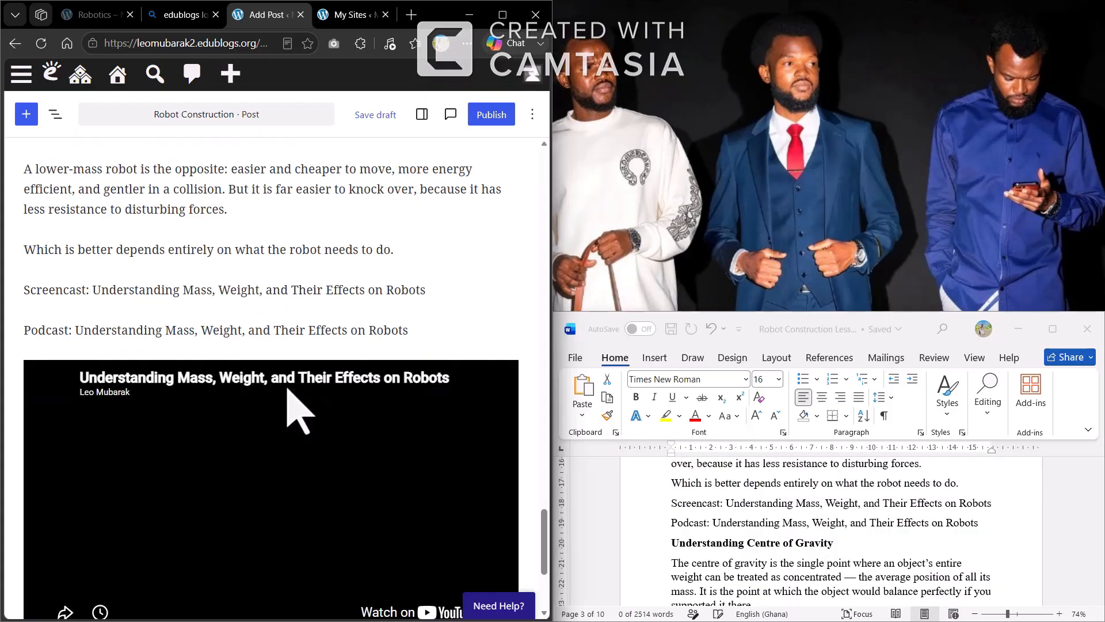
scroll(266, 397, "down", 2)
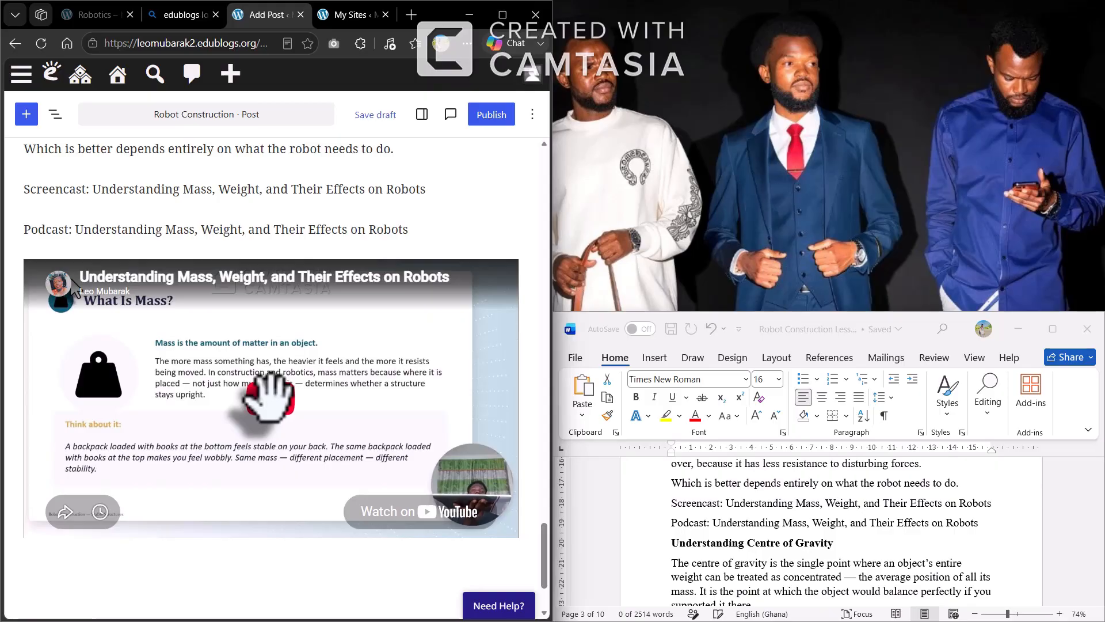
scroll(268, 397, "down", 2)
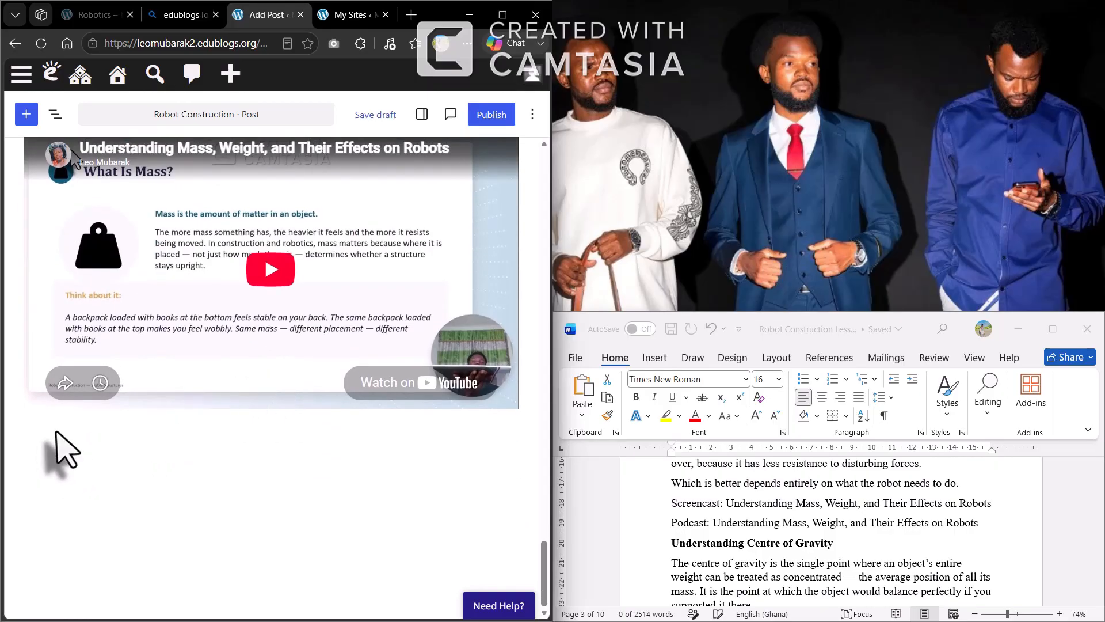
left_click(62, 449)
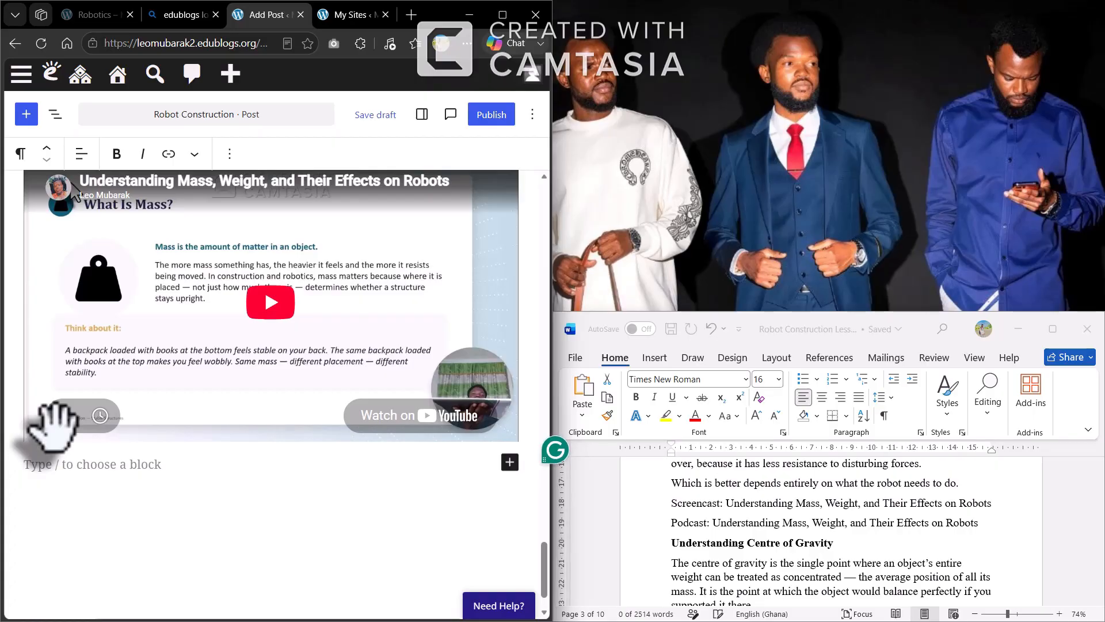
Type the caption 'Screencast: Understanding Mass, Weight and Their Effects on Robots', fixing a typo
type("Screencast: Understanding Mass")
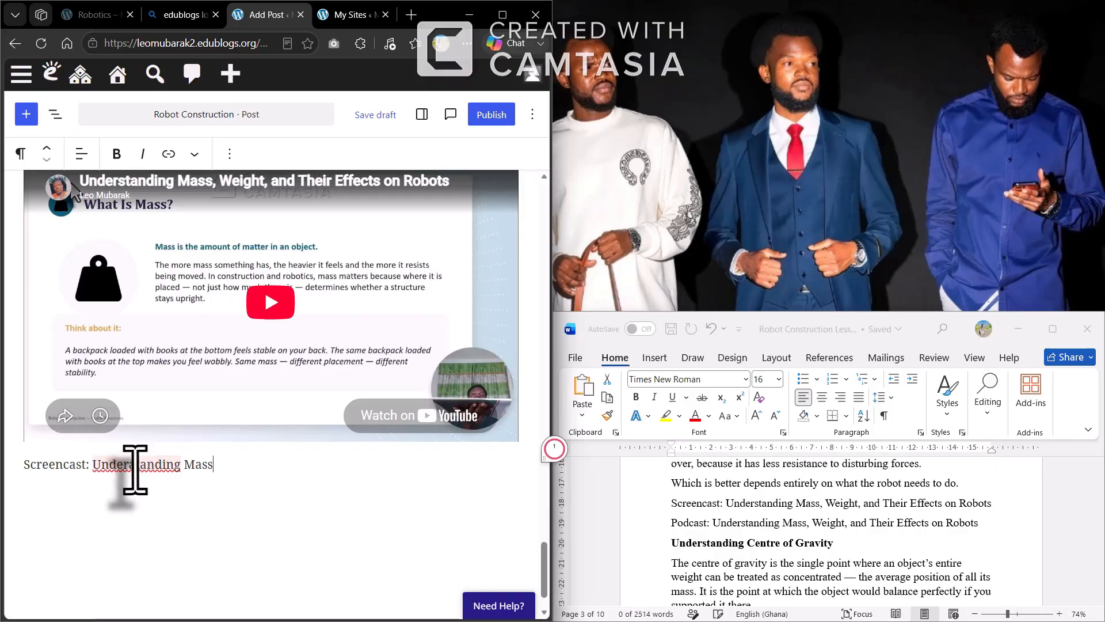
left_click(135, 470)
key("BackSpace")
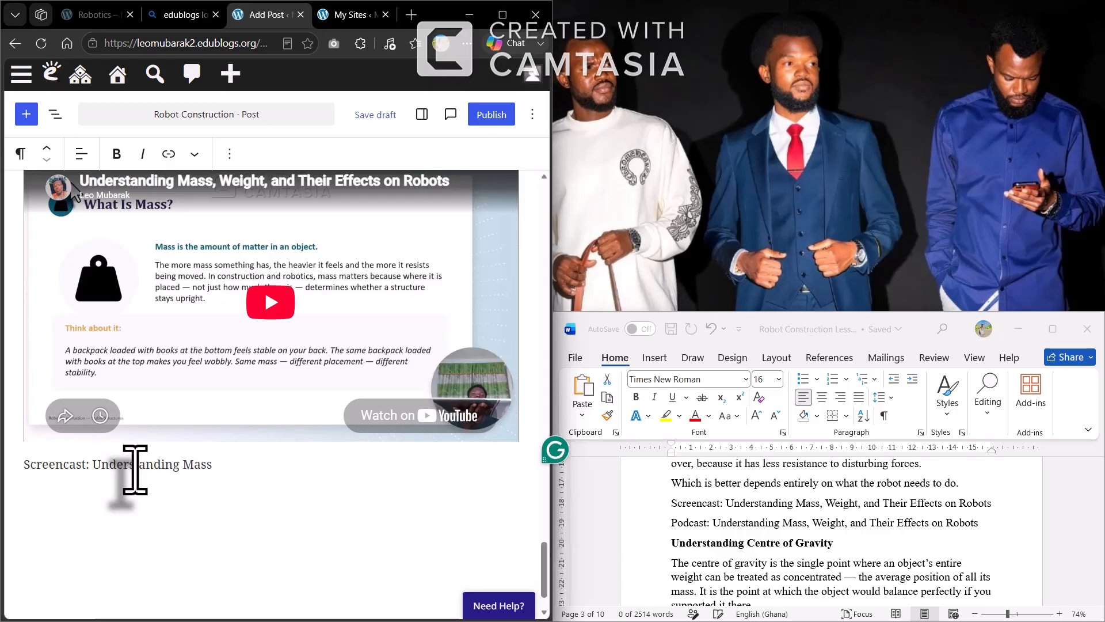
left_click(232, 463)
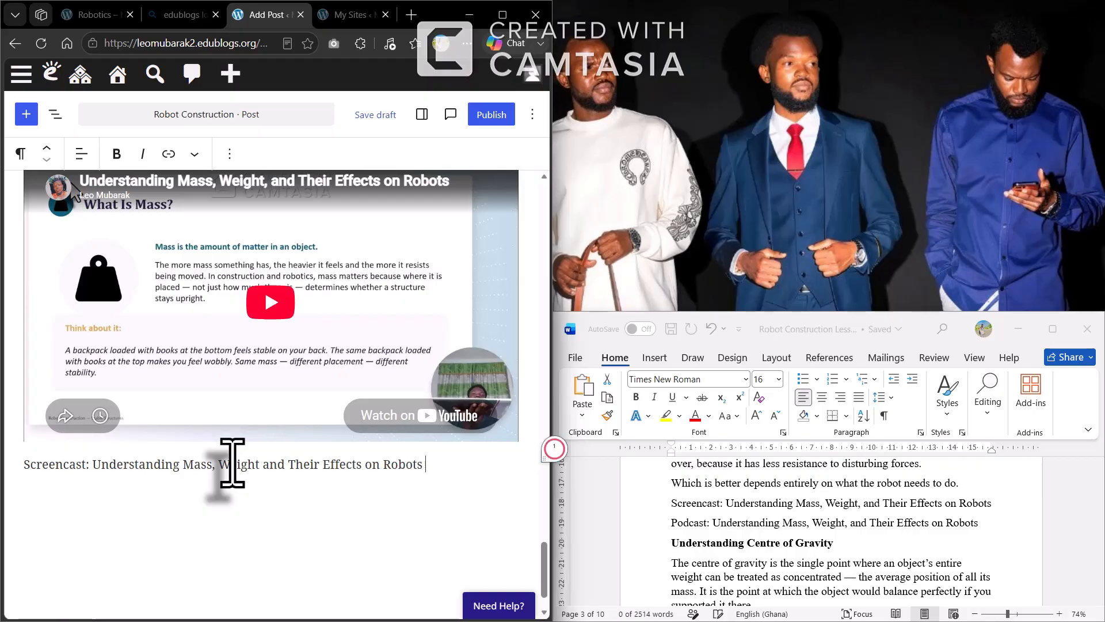
key("Return")
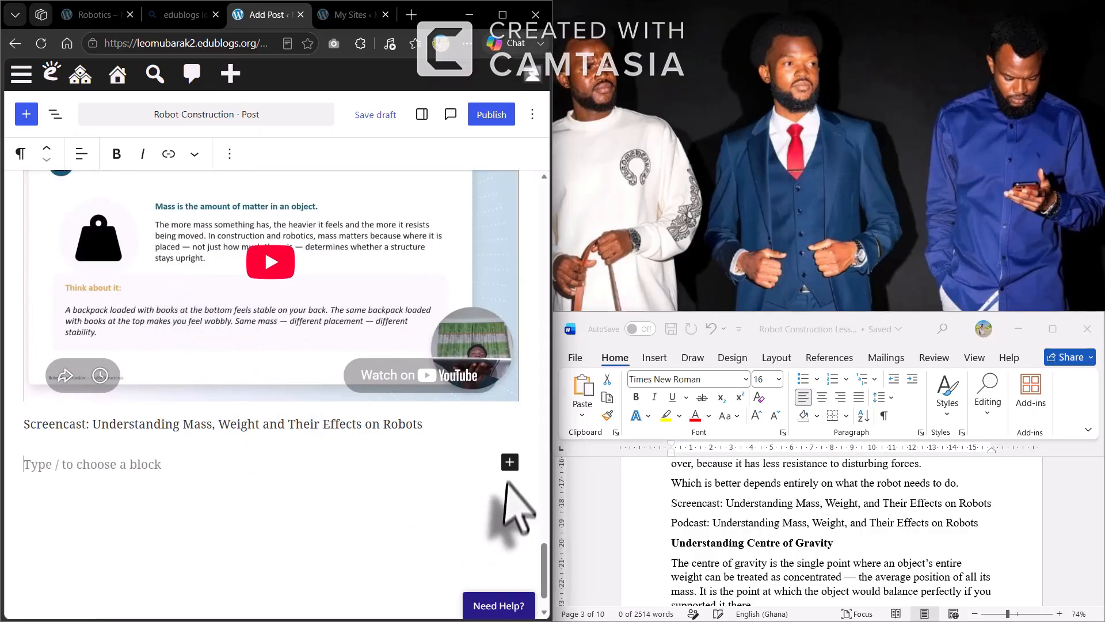
Add an Audio block and upload the file from Desktop > Application of IT Assignment > Understanding Mass
left_click(510, 462)
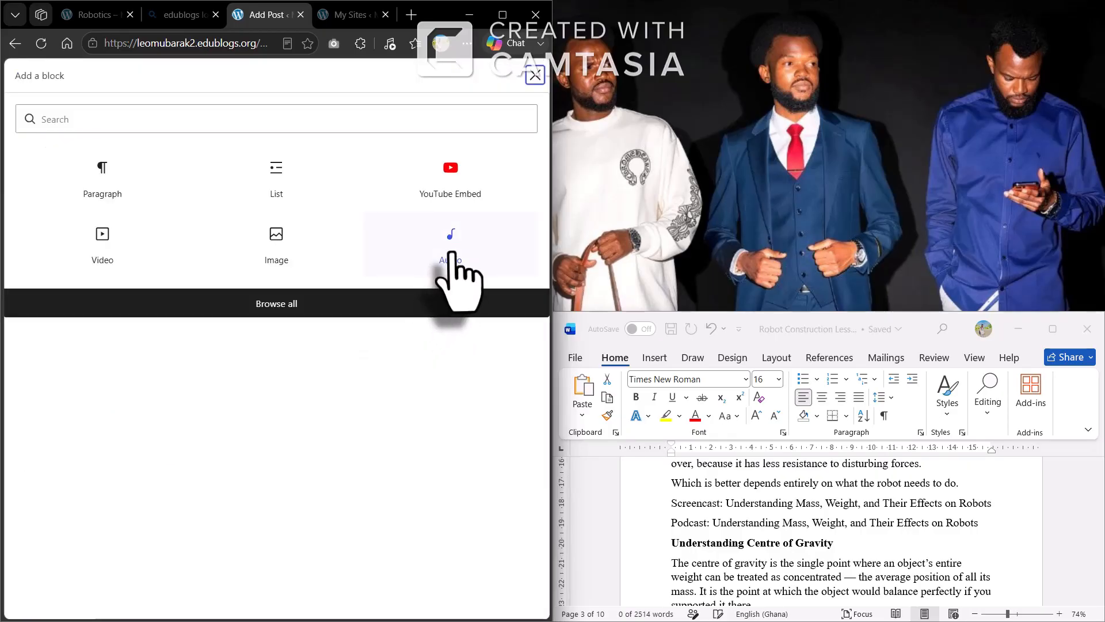
left_click(450, 253)
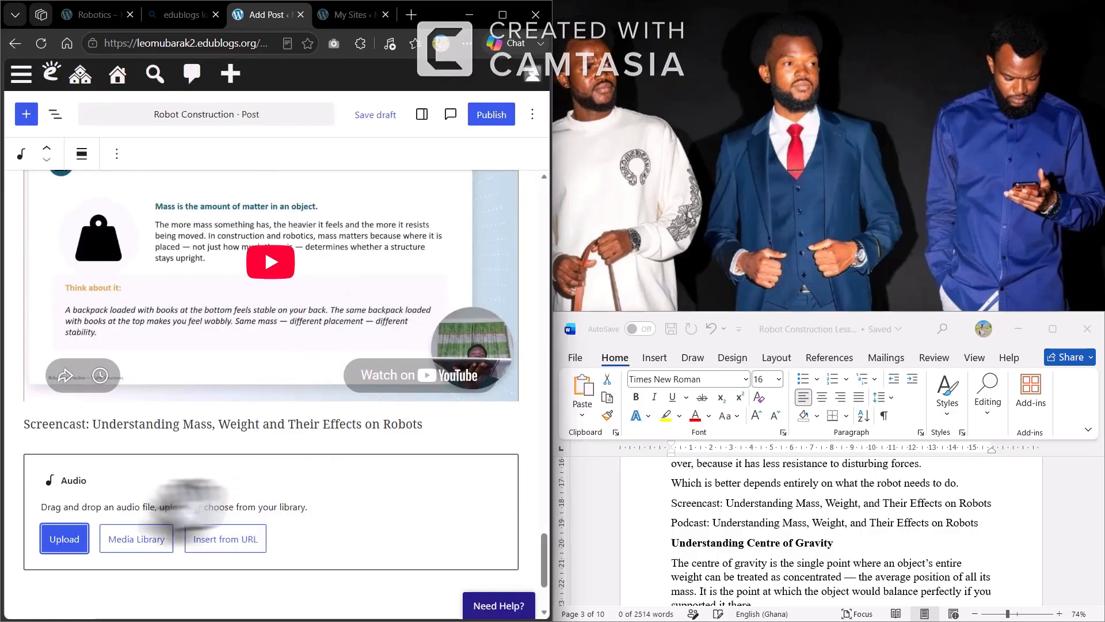
left_click(61, 552)
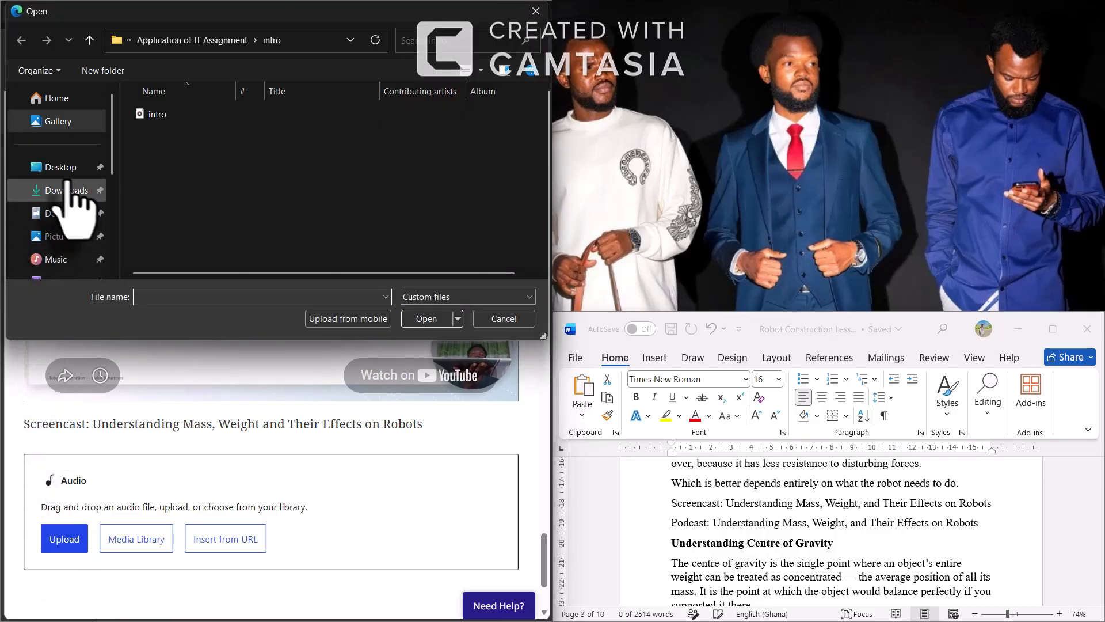
left_click(64, 176)
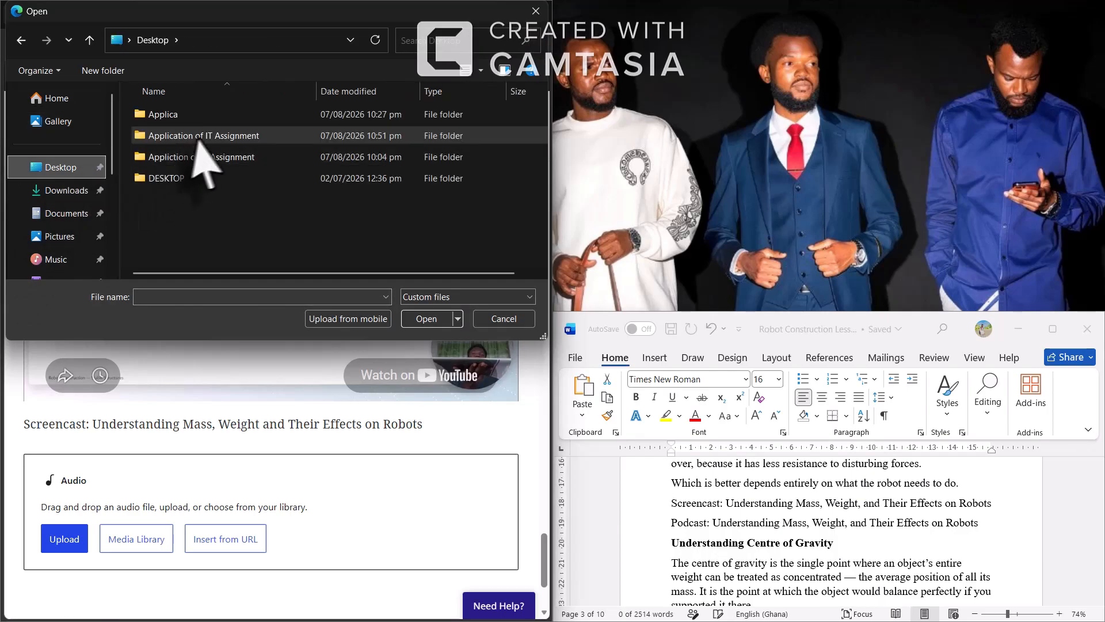
double_click(213, 136)
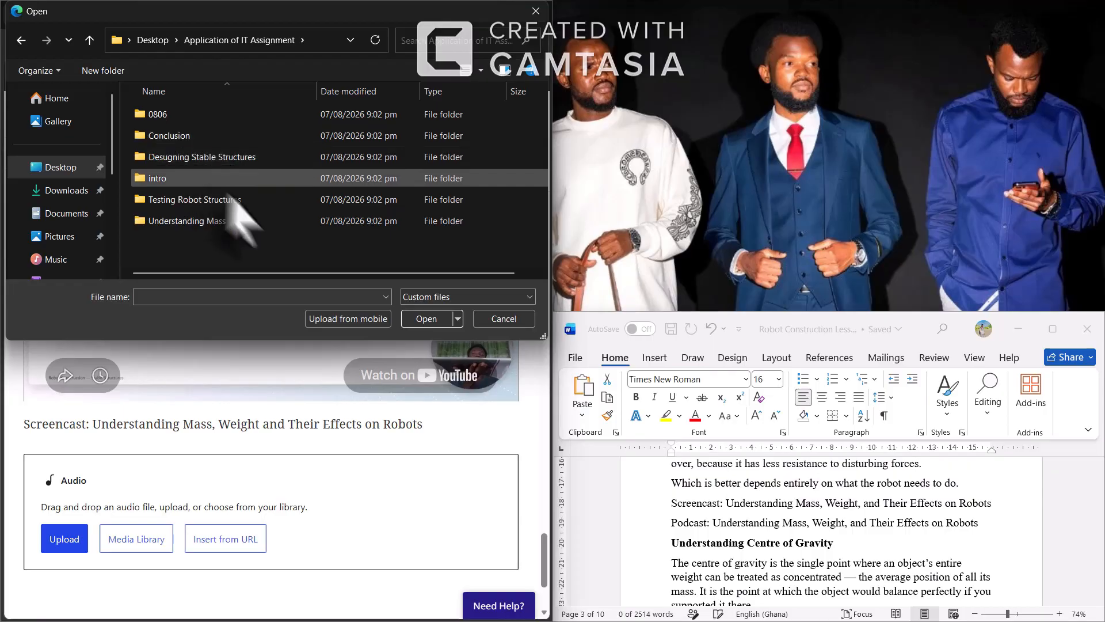
left_click(280, 222)
double_click(281, 222)
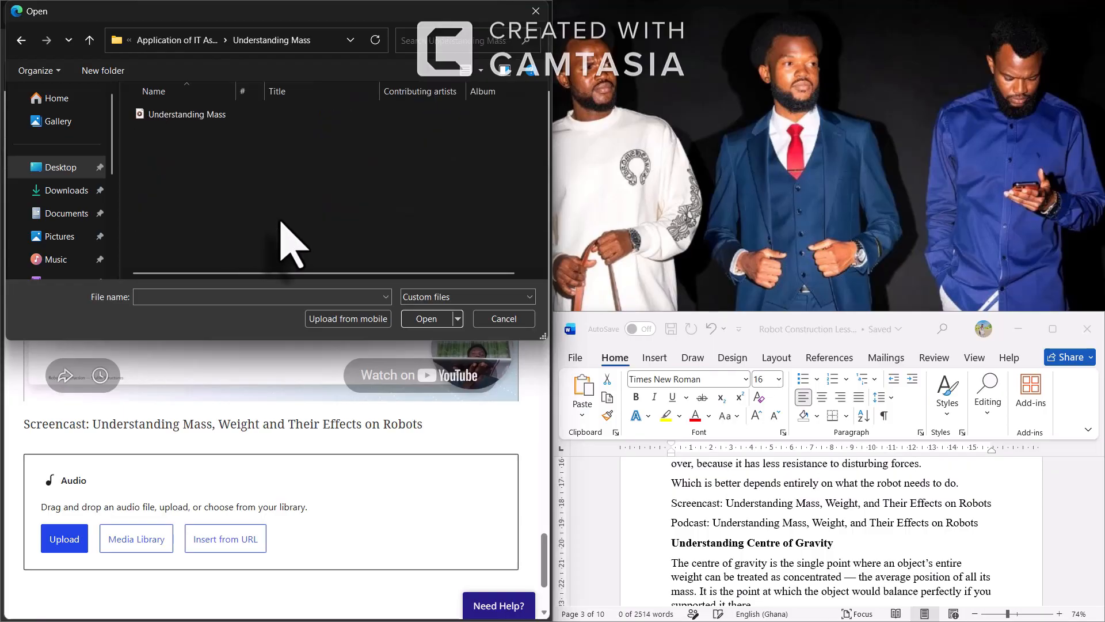
left_click(234, 113)
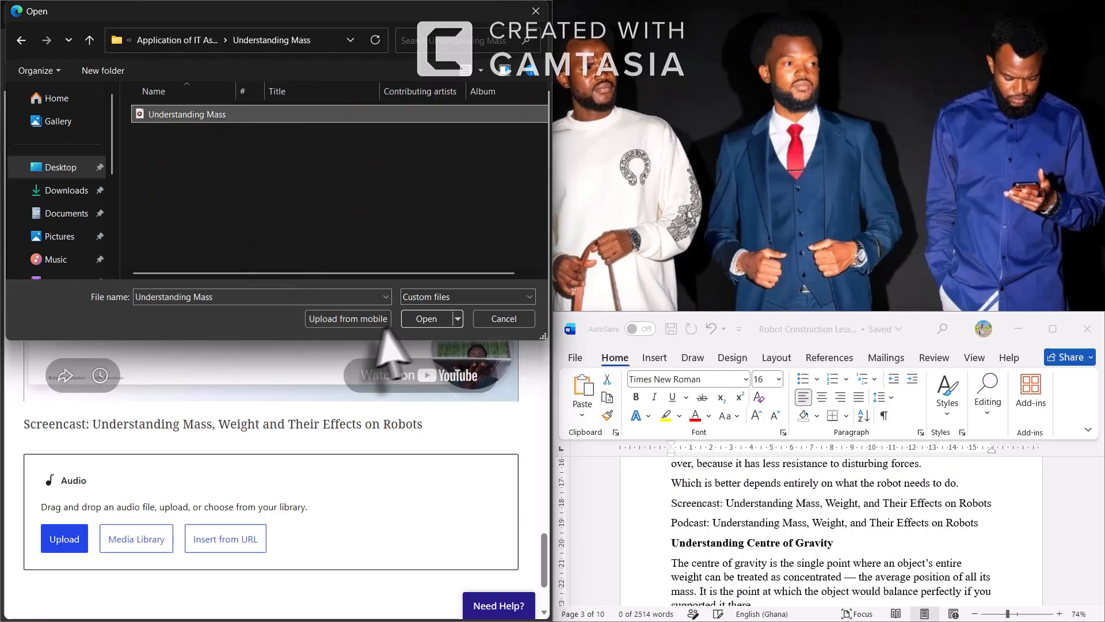
left_click(427, 318)
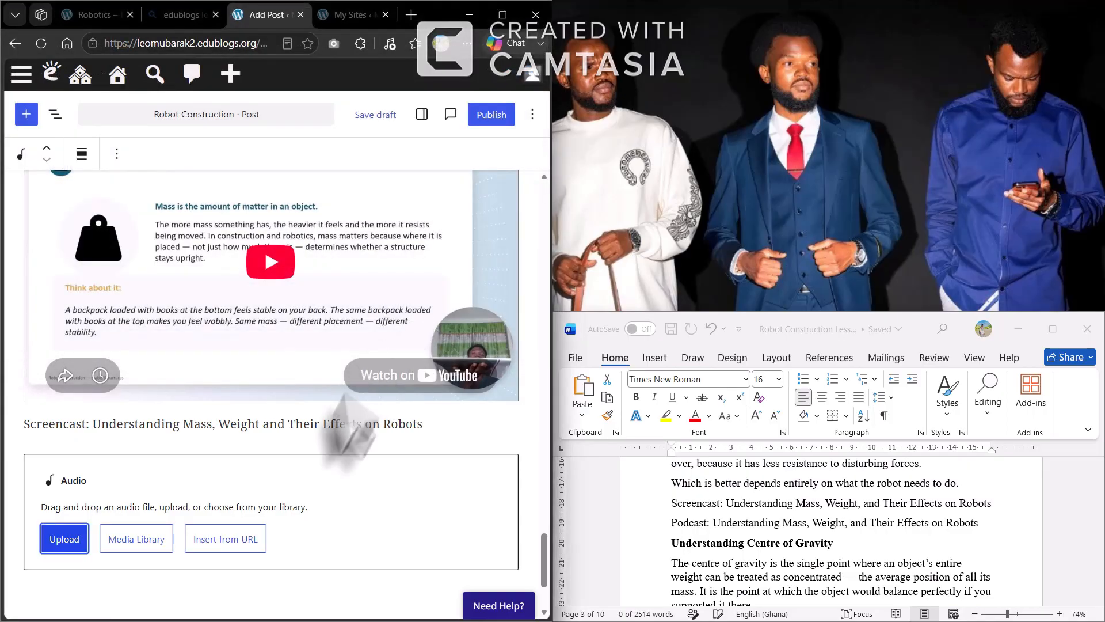
Under the audio player, write 'Podcast:' followed by the lesson title copied from the Screencast caption
scroll(271, 493, "down", 2)
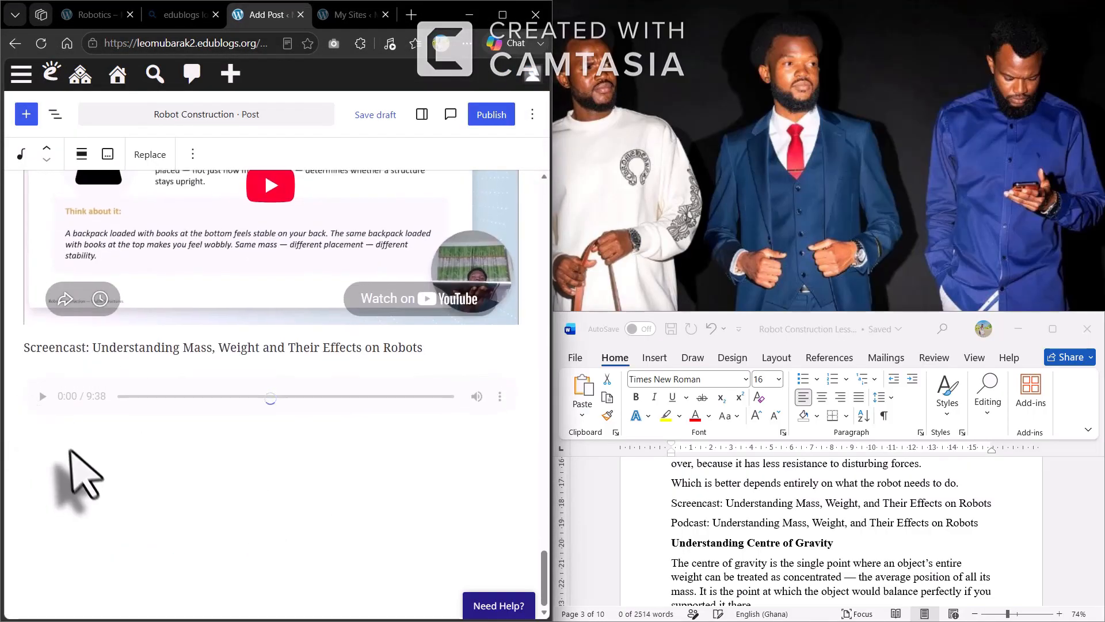
left_click(51, 442)
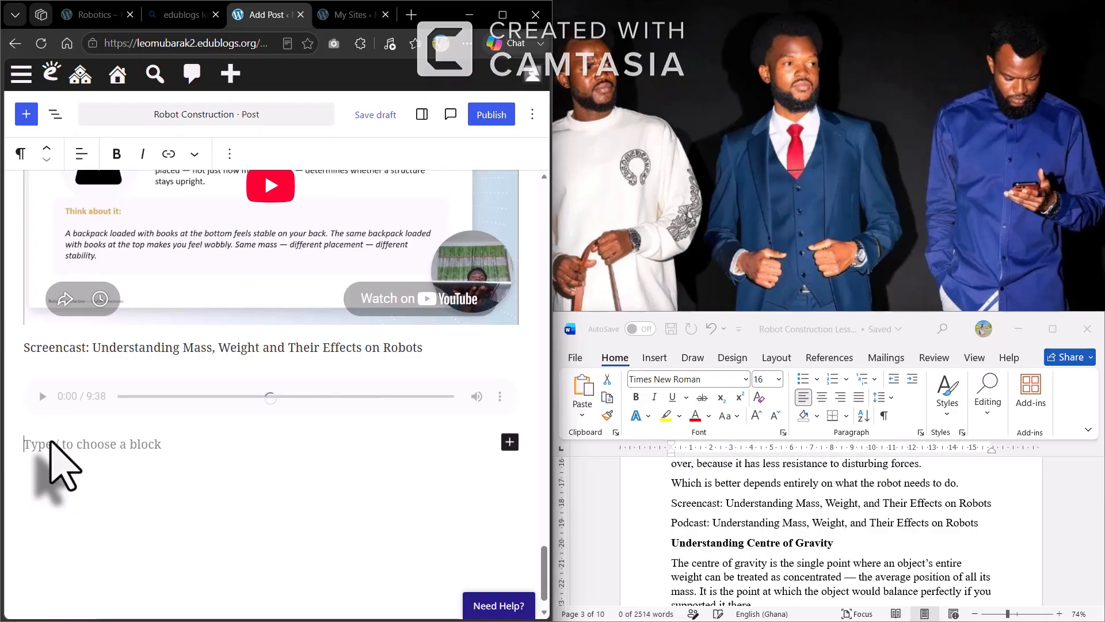
type("Podcast:")
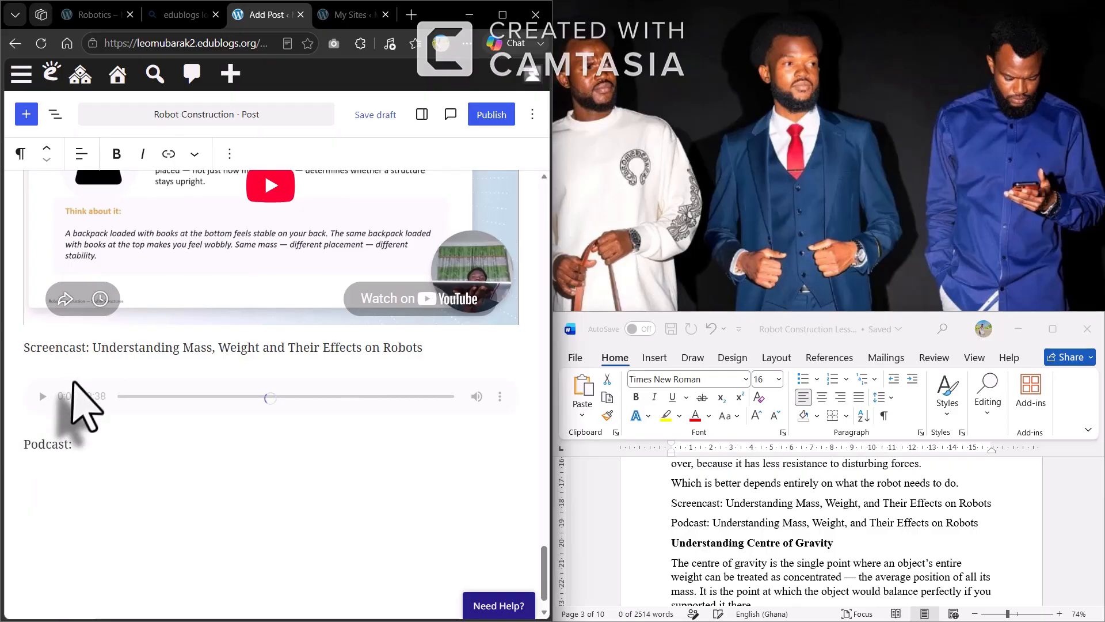
mouse_move(92, 348)
left_mouse_down()
mouse_move(400, 362)
mouse_move(94, 356)
left_mouse_up()
key("ctrl+c")
left_click(422, 354)
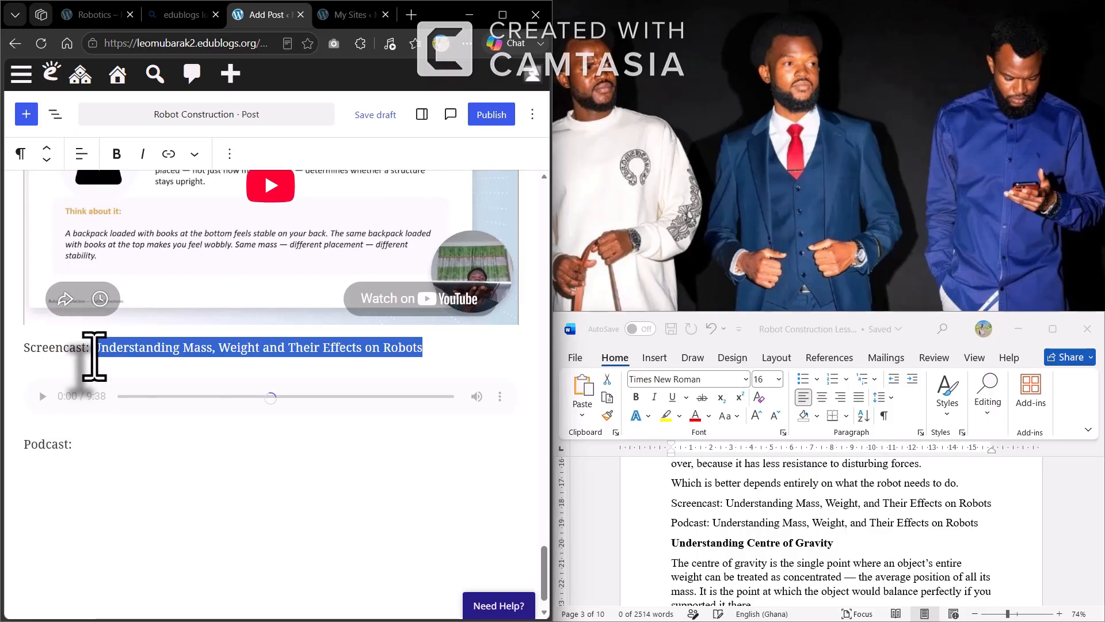
left_click(80, 443)
key("ctrl+v")
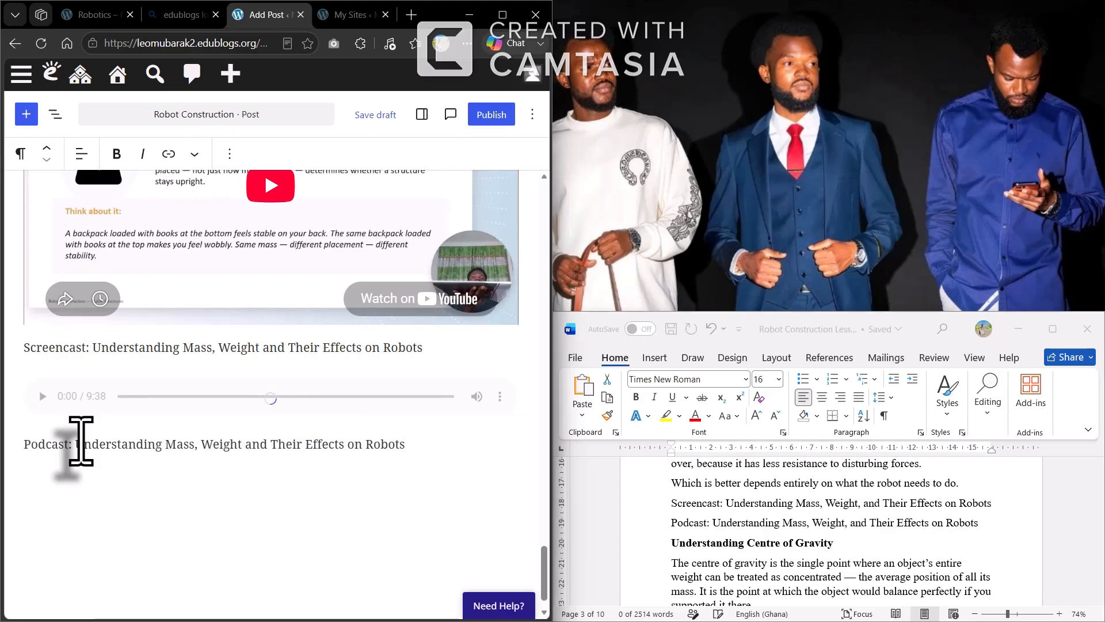
key("Return")
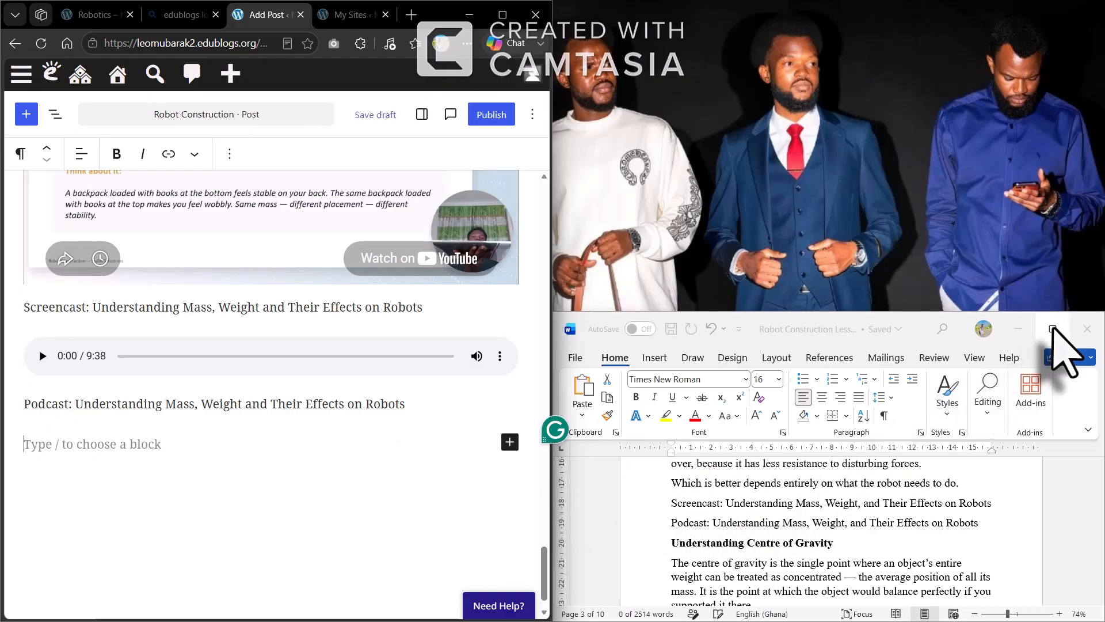
Snap Word to the left half beside the browser and scroll to the lesson's end
mouse_move(1053, 333)
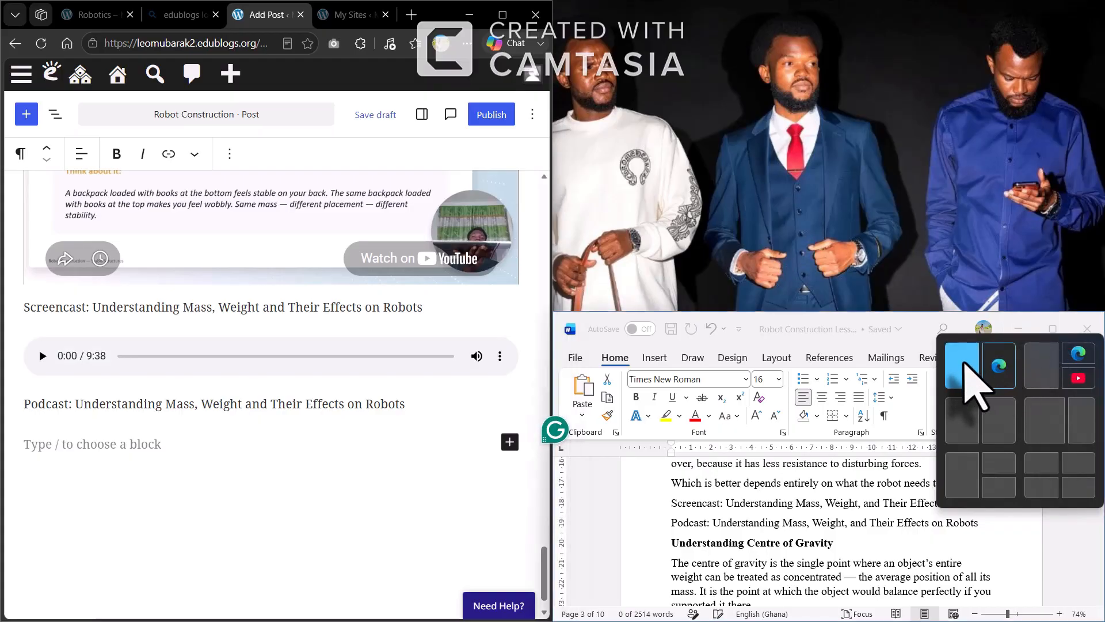
left_click(969, 371)
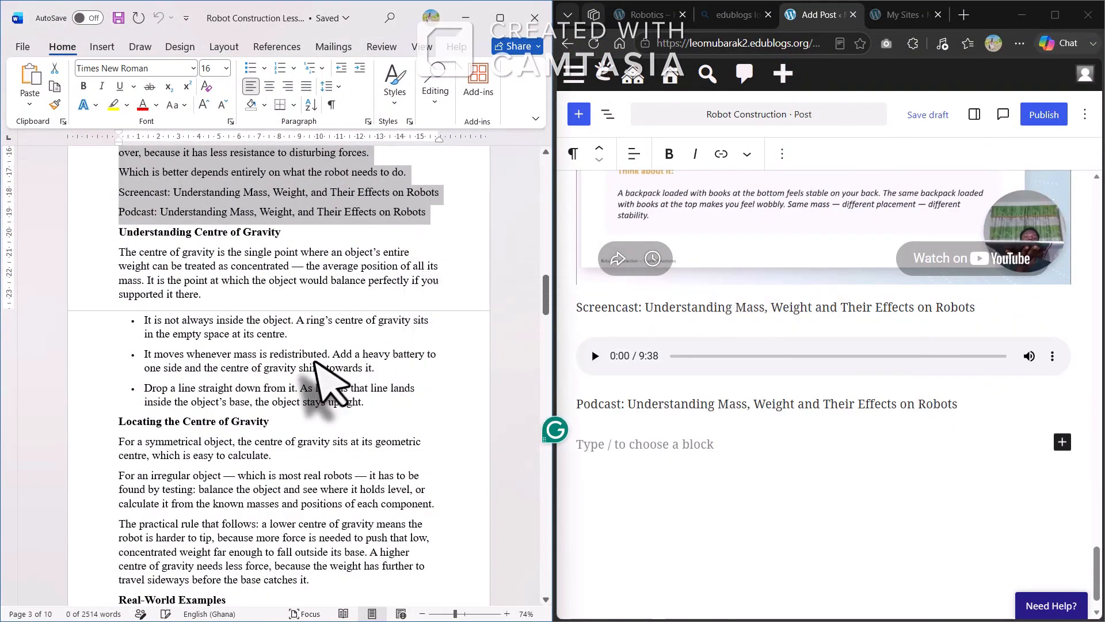
scroll(322, 374, "down", 5)
scroll(313, 363, "down", 20)
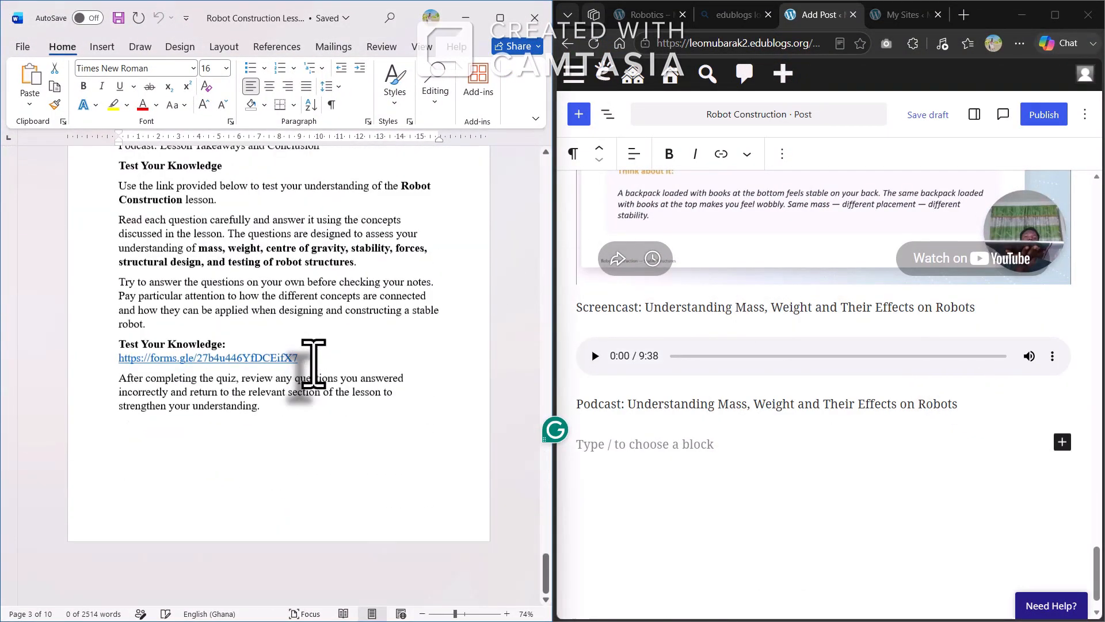
scroll(314, 364, "up", 2)
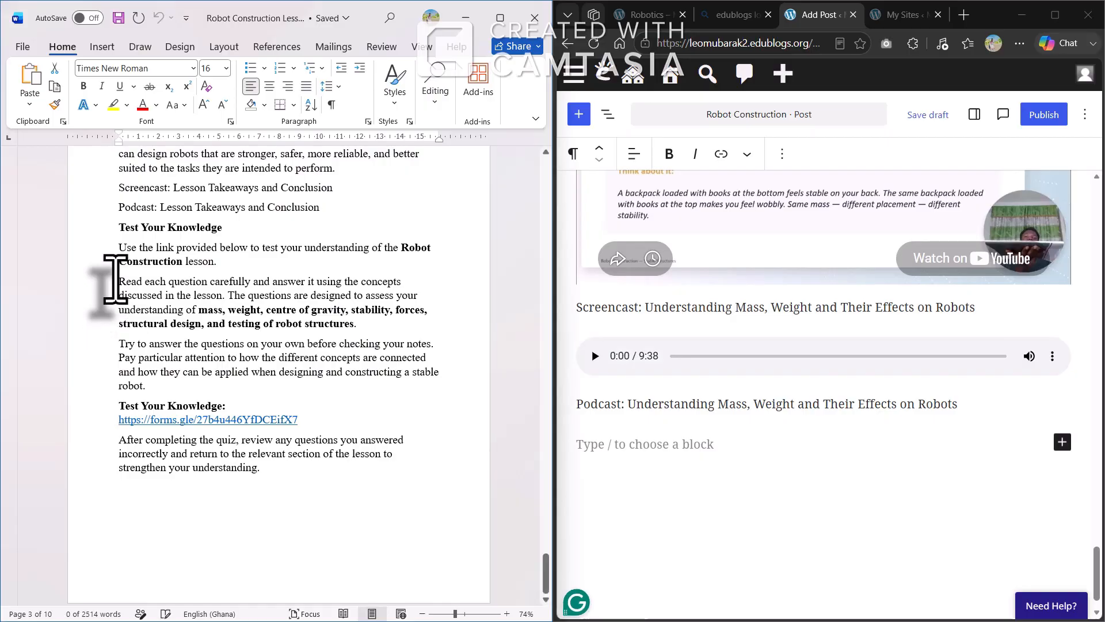
Select the Test Your Knowledge section through the last paragraph, then click into the post's empty block
left_click(117, 228)
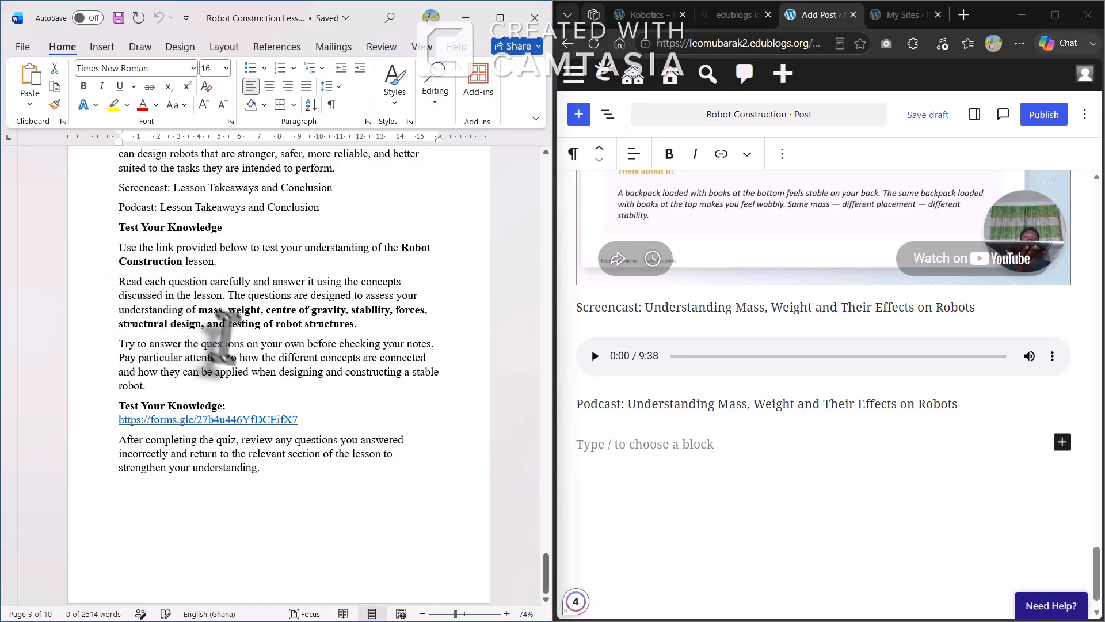
left_click_drag(224, 340, 300, 469)
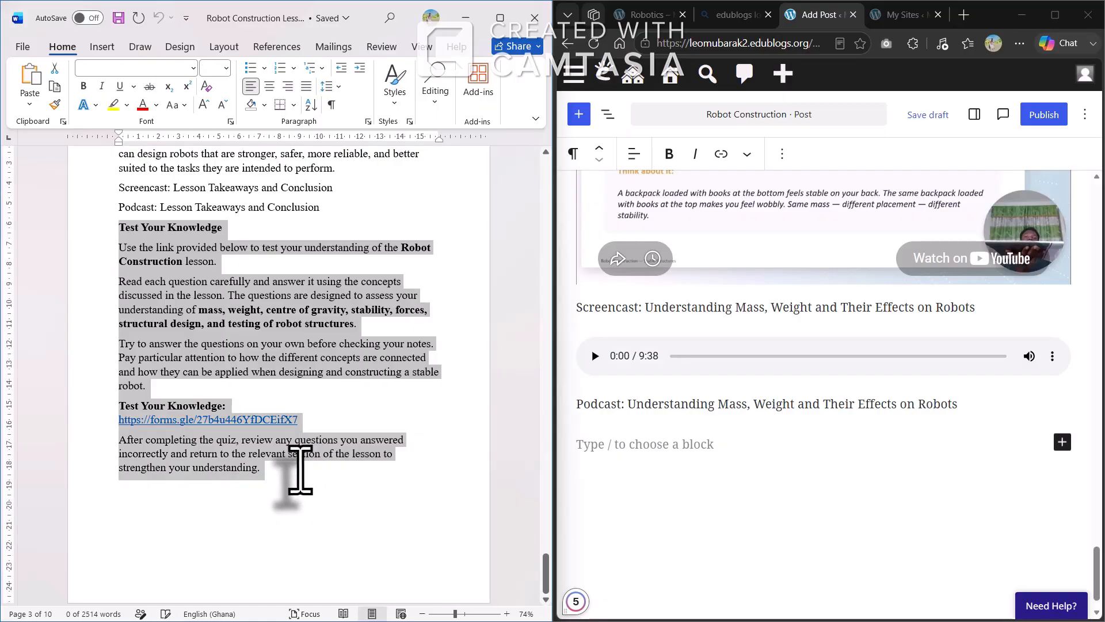
left_click(593, 452)
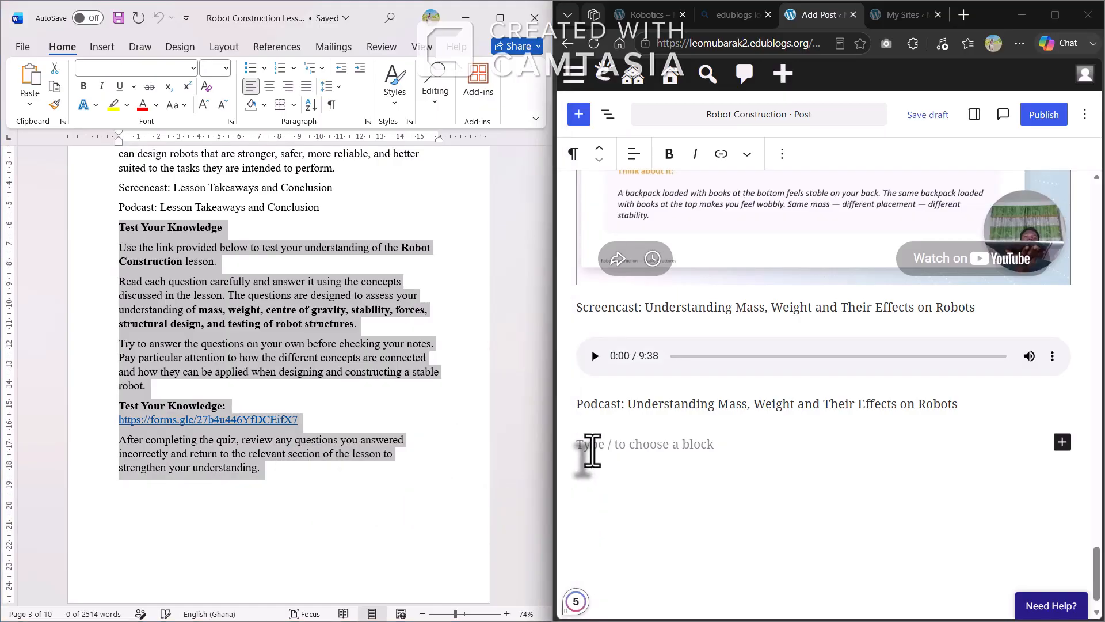
left_click(593, 452)
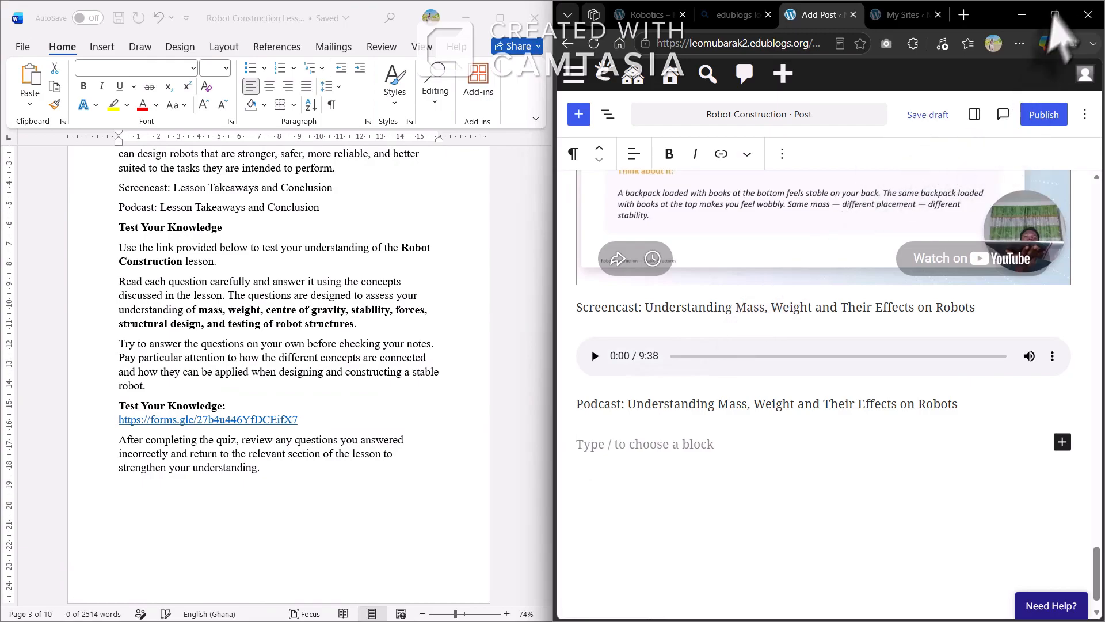
Maximize the browser and paste the Test Your Knowledge section, leaving a blank line under the heading
left_click(1050, 24)
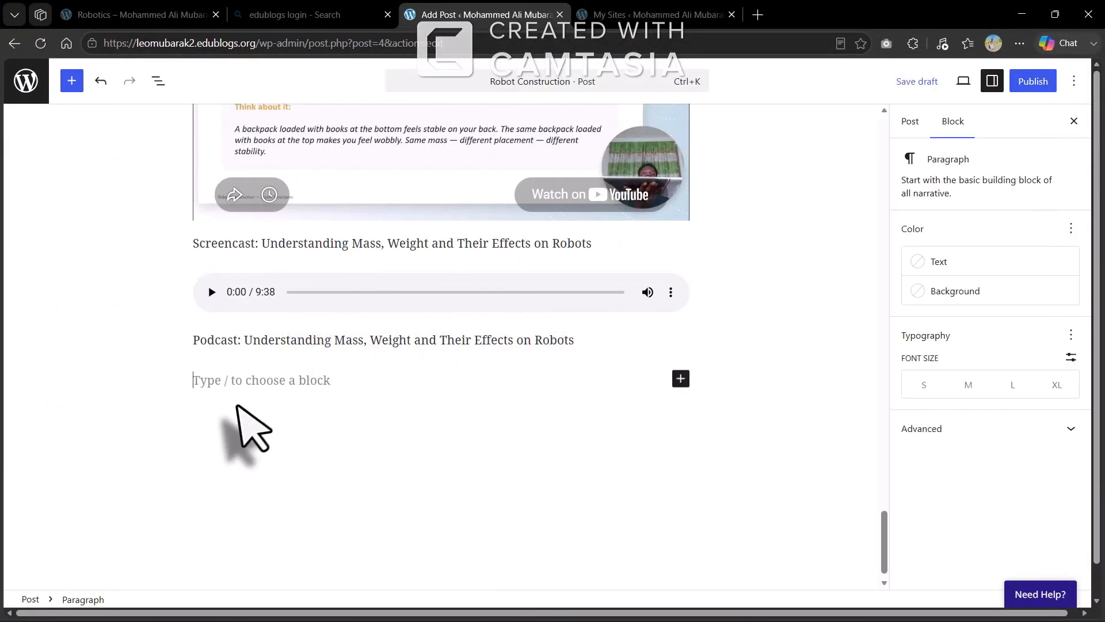
key("ctrl+v")
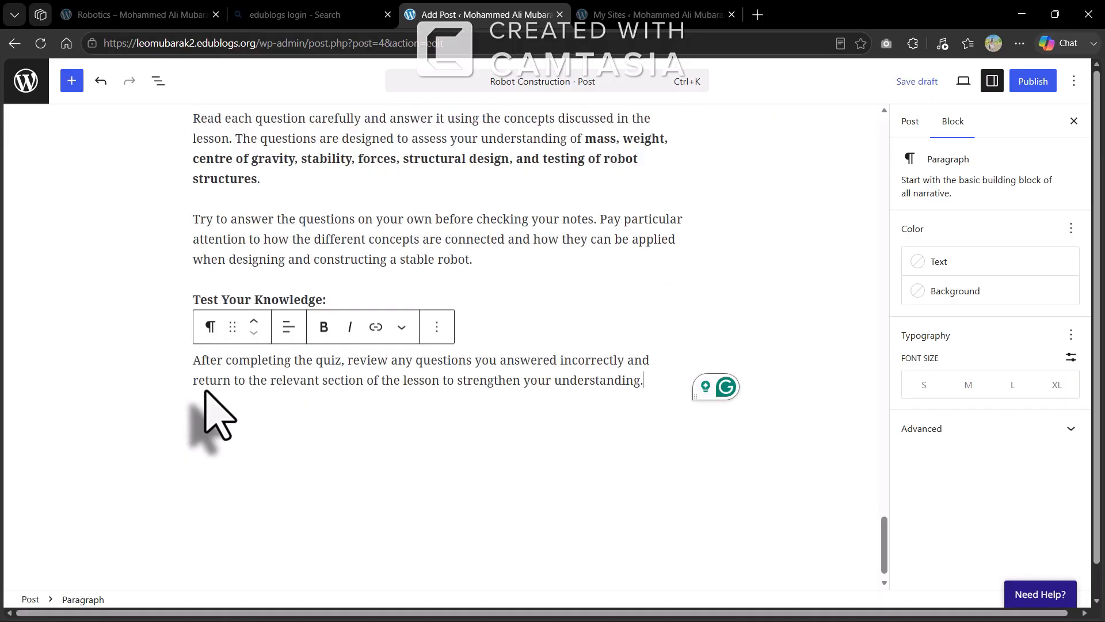
left_click(471, 305)
key("shift+Return")
type("https://forms.gle/27b4u446YfDCEifX7")
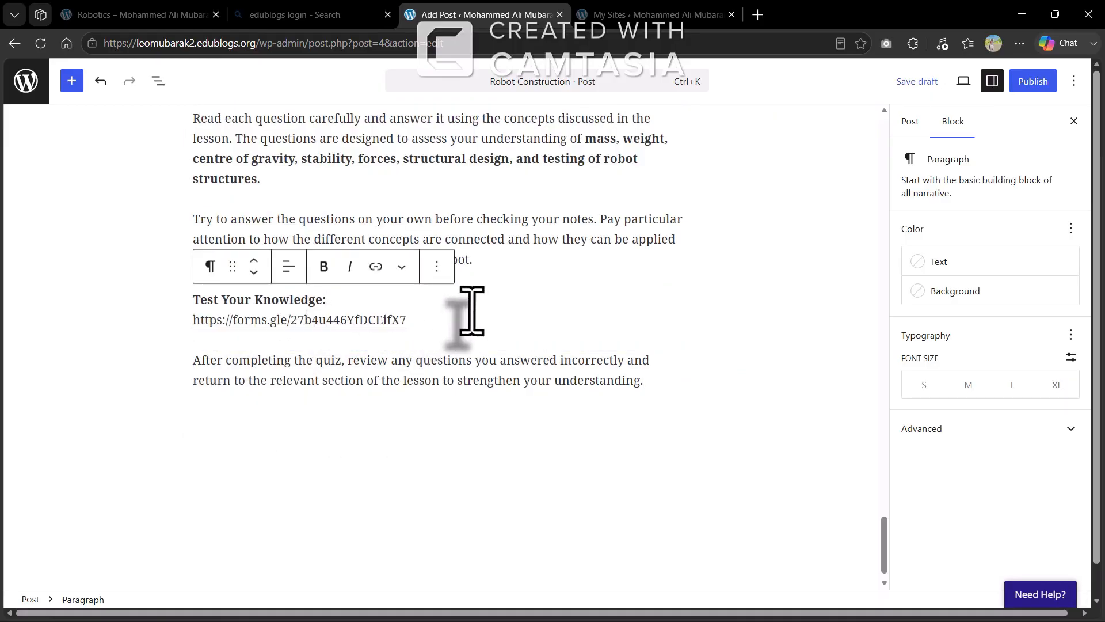
left_click_drag(408, 320, 192, 318)
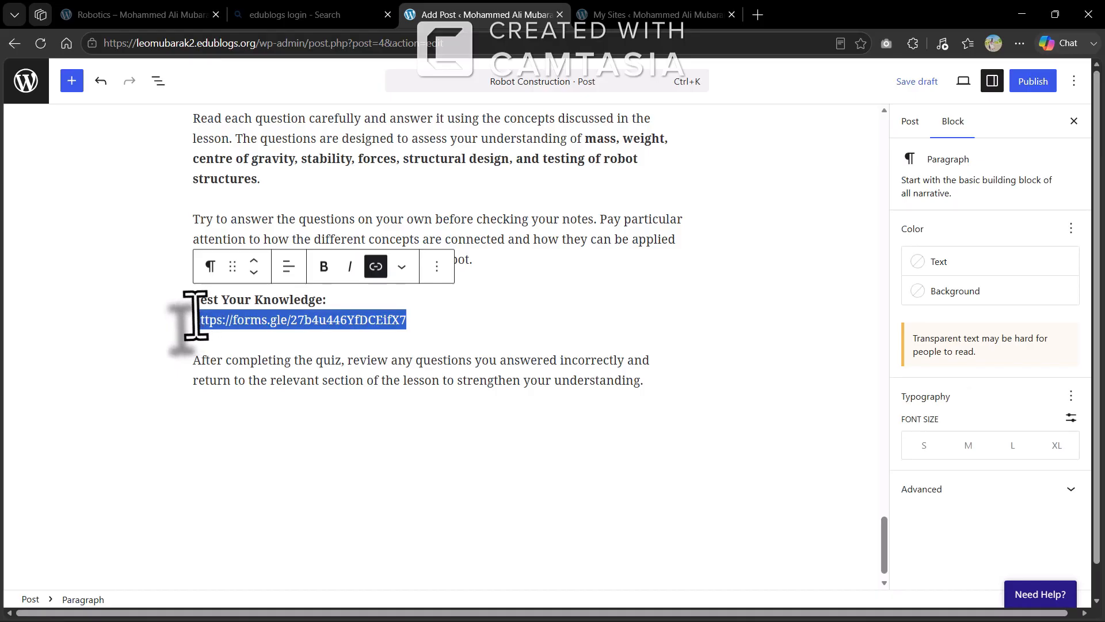
key("BackSpace")
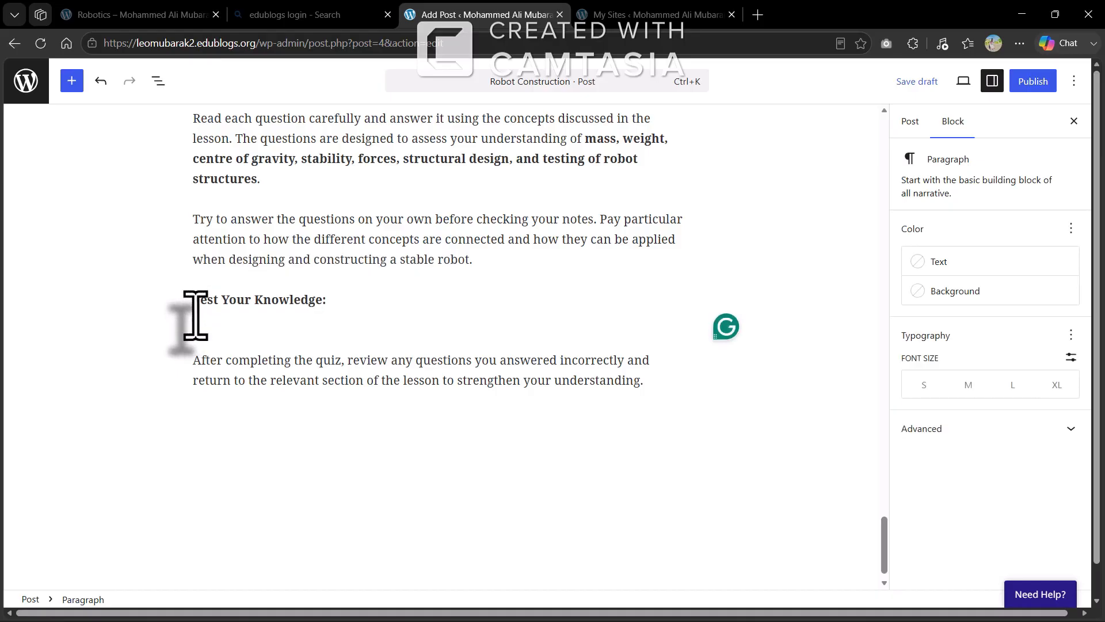
In a new tab, search 'google forms' and go to the Google Forms sign-in result
left_click(757, 15)
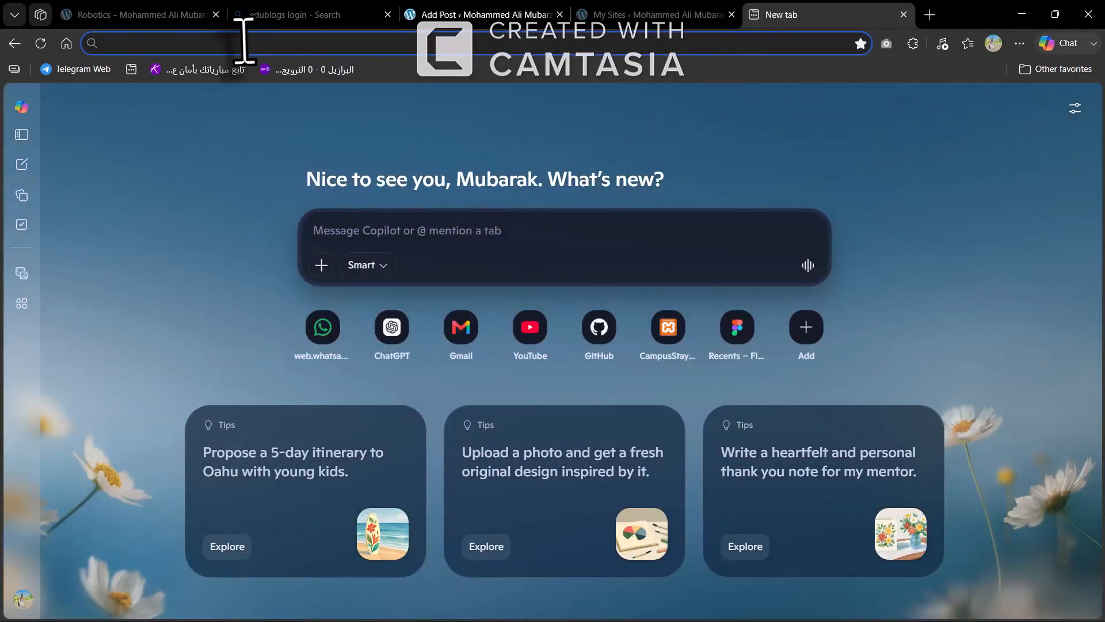
type("google forms")
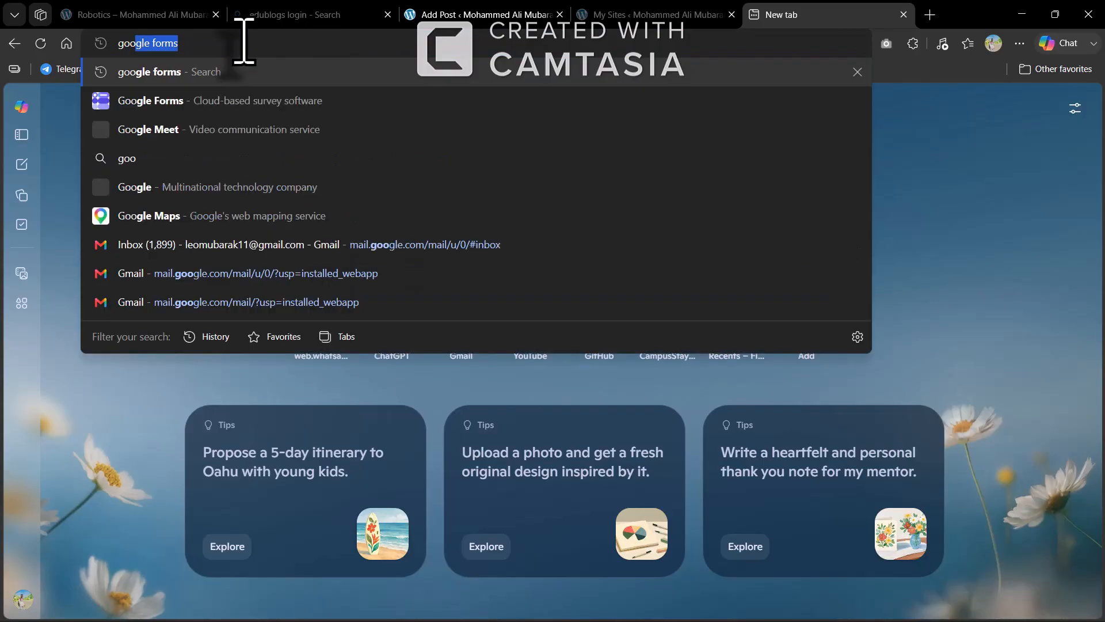
left_click(187, 94)
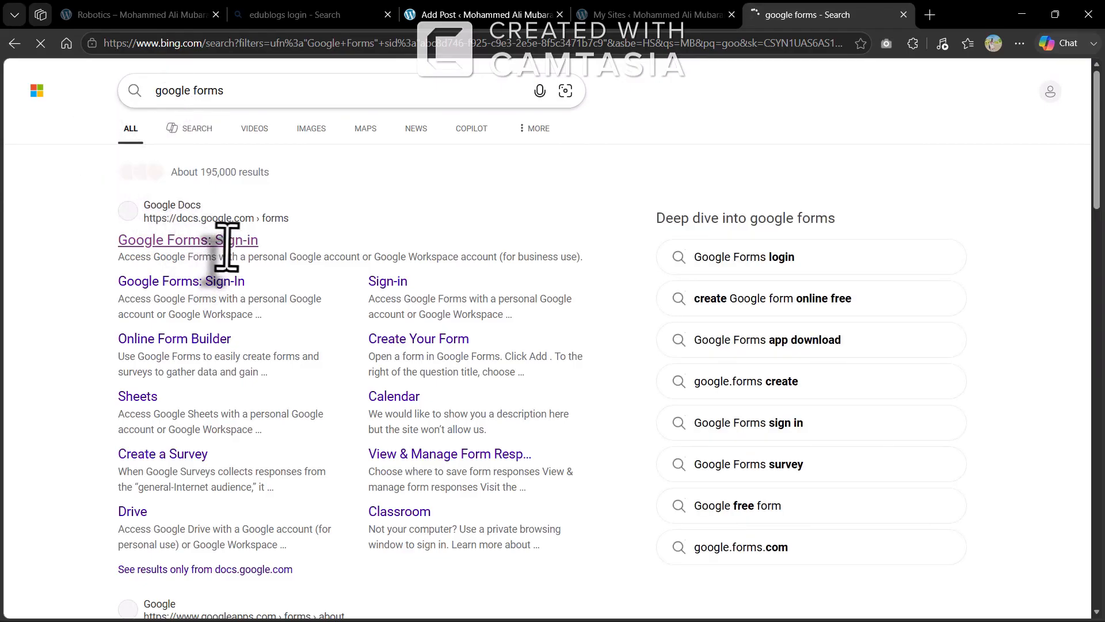
left_click(225, 242)
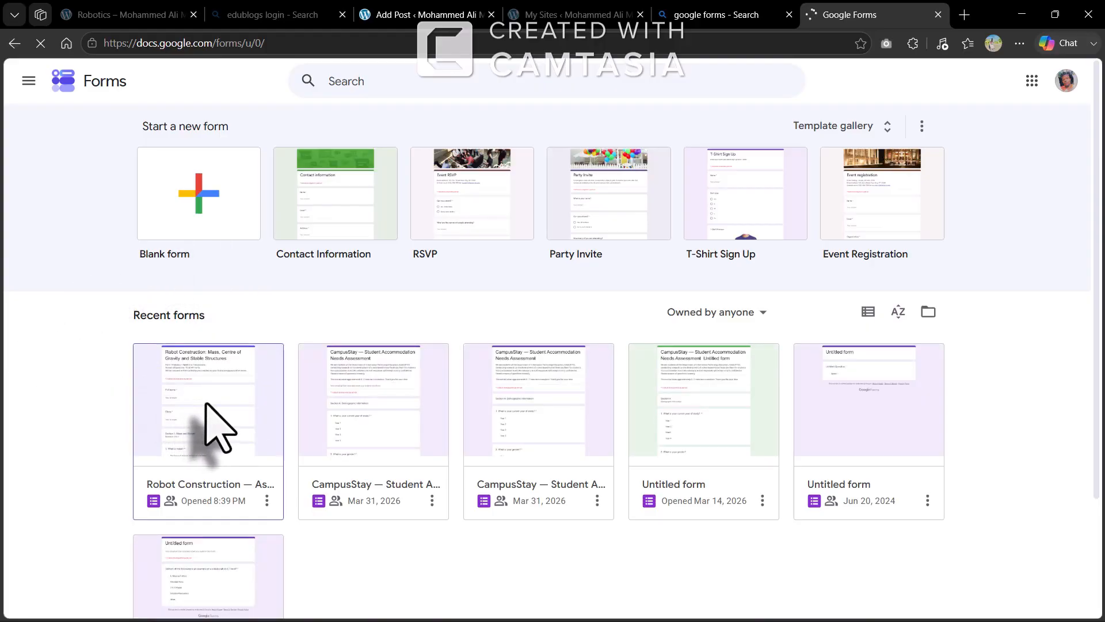
Open the Robot Construction — Assessment form and scroll through its questions
left_click(206, 404)
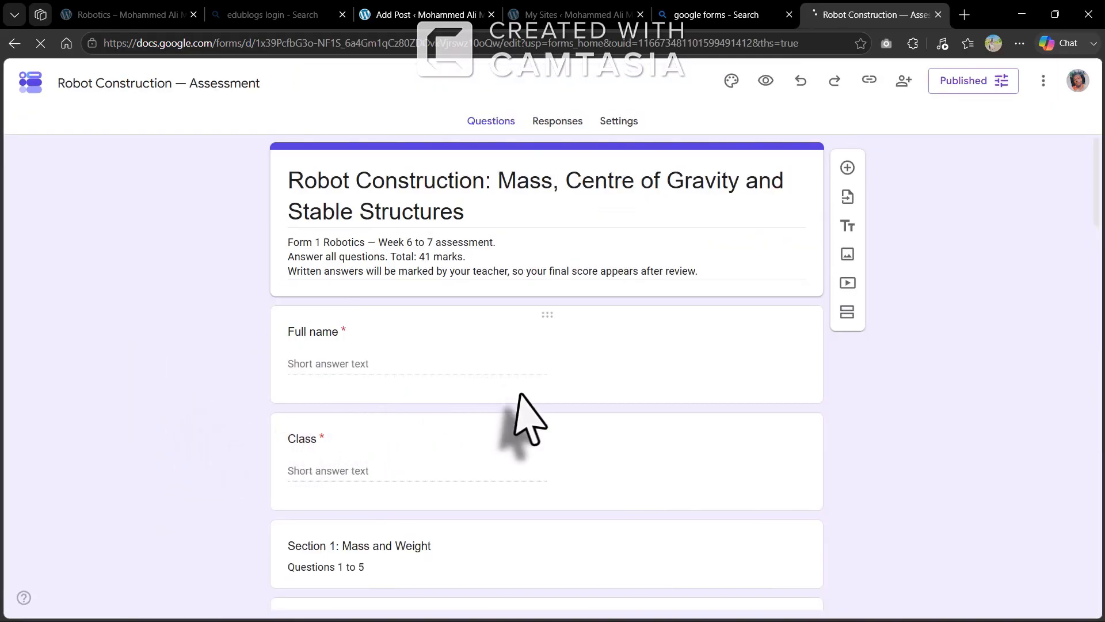
scroll(458, 494, "down", 2)
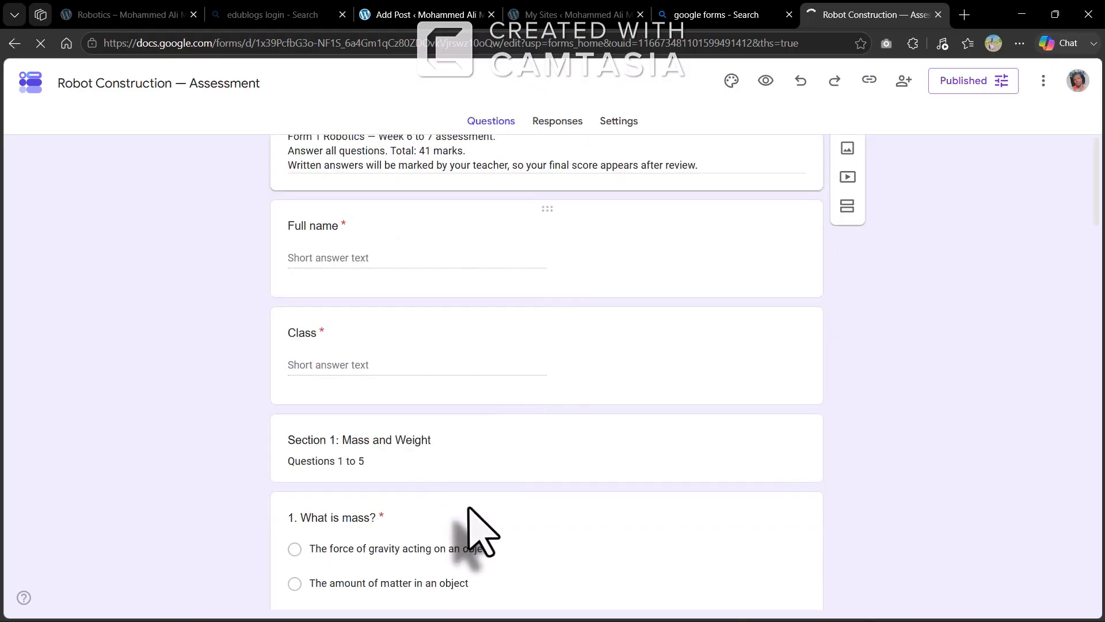
scroll(482, 530, "down", 1)
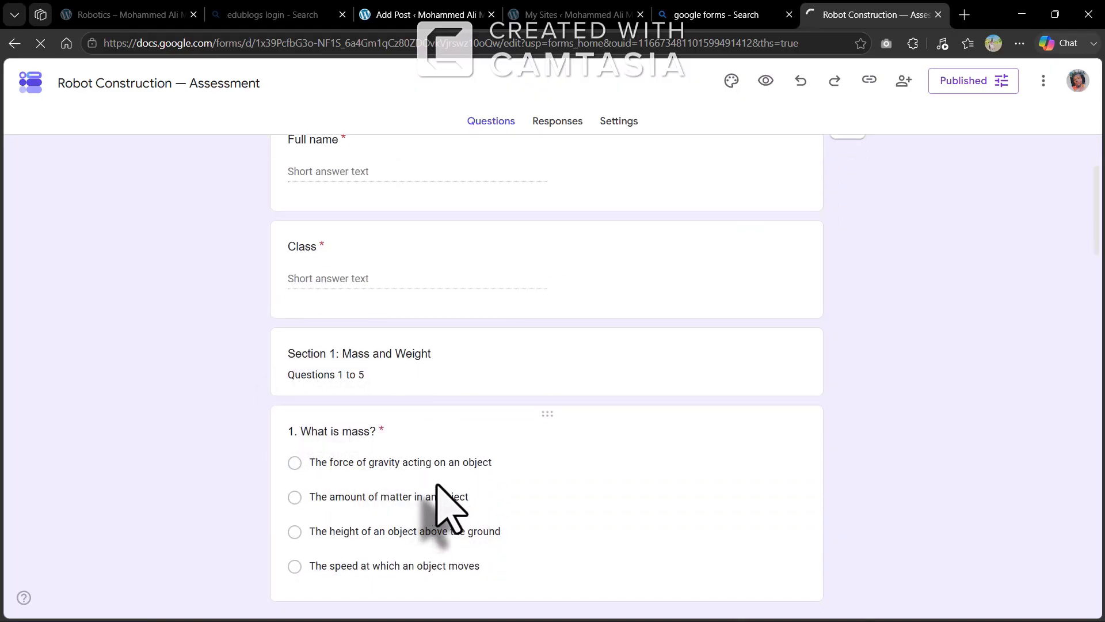
scroll(368, 365, "down", 4)
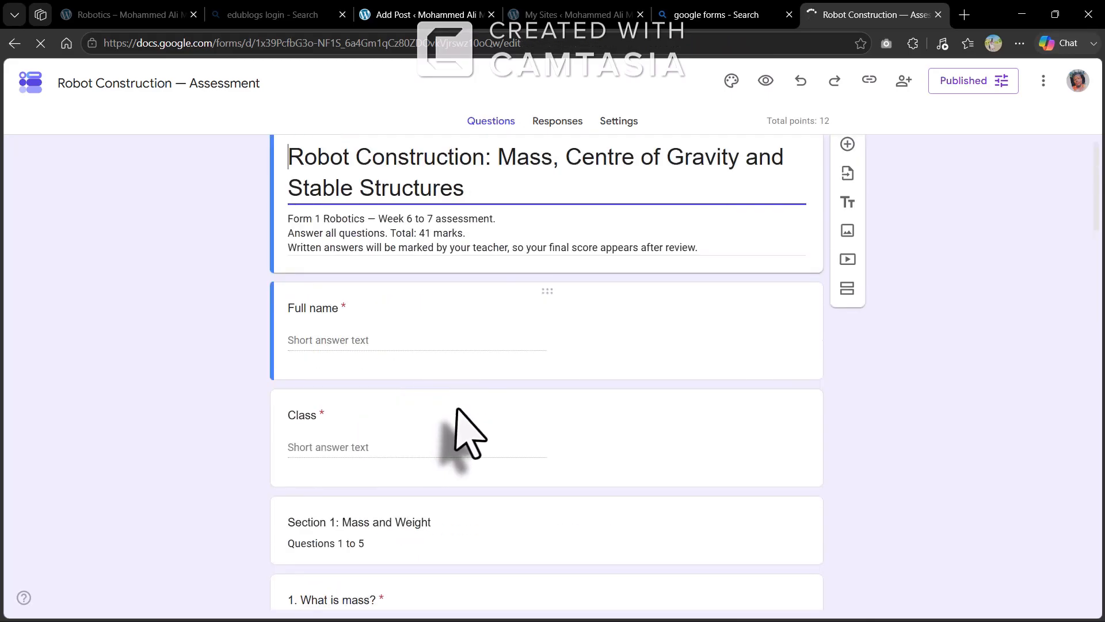
scroll(458, 408, "down", 4)
scroll(457, 407, "down", 15)
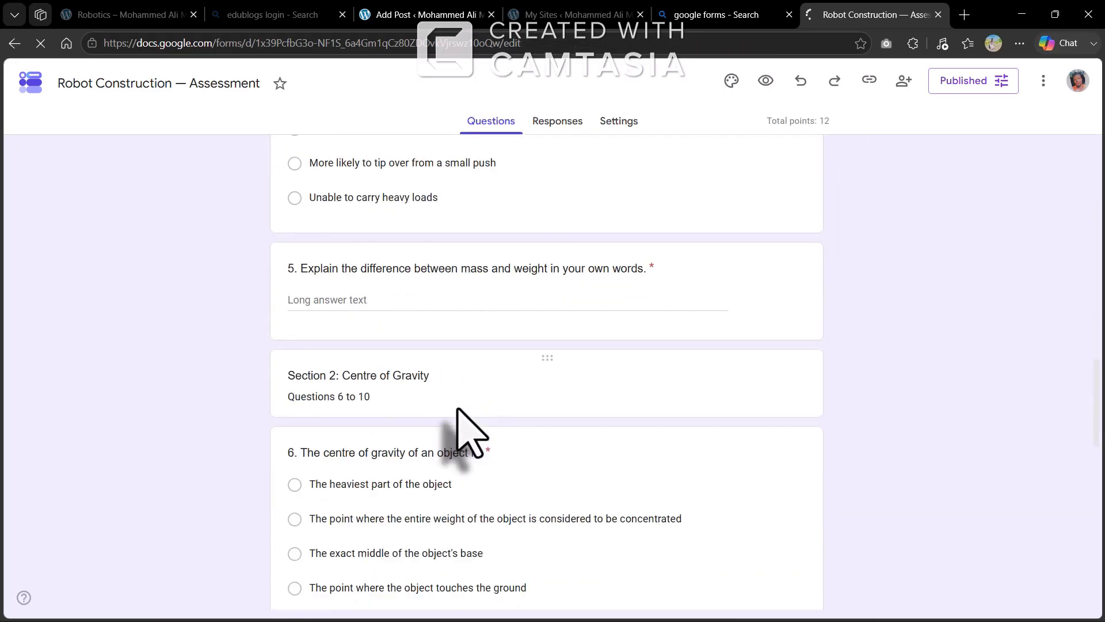
scroll(458, 408, "down", 13)
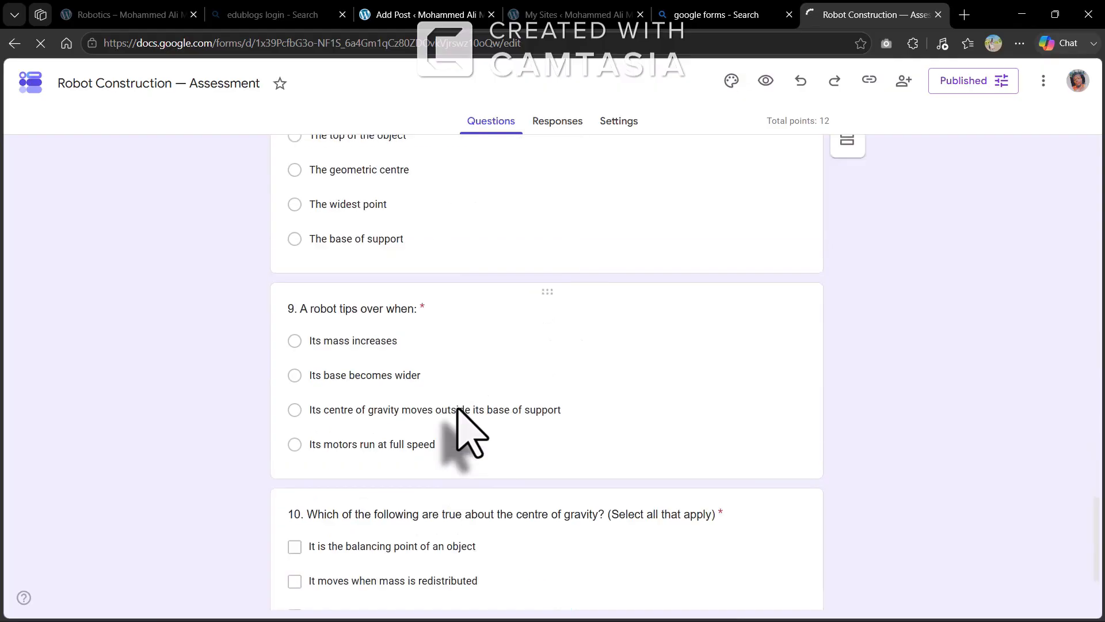
scroll(458, 407, "down", 1)
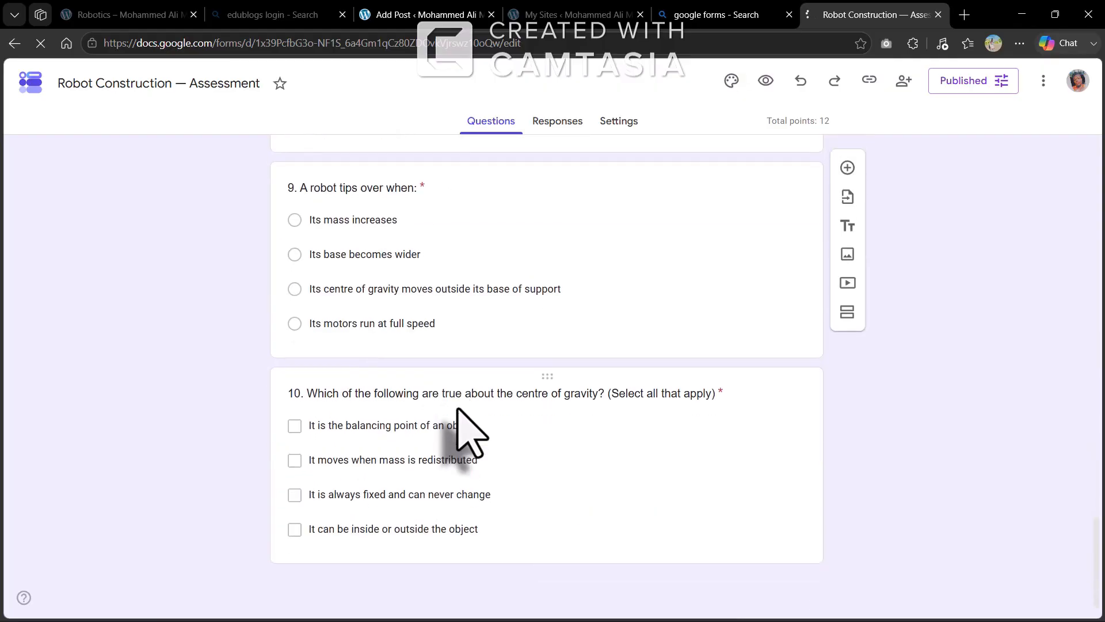
scroll(458, 407, "up", 20)
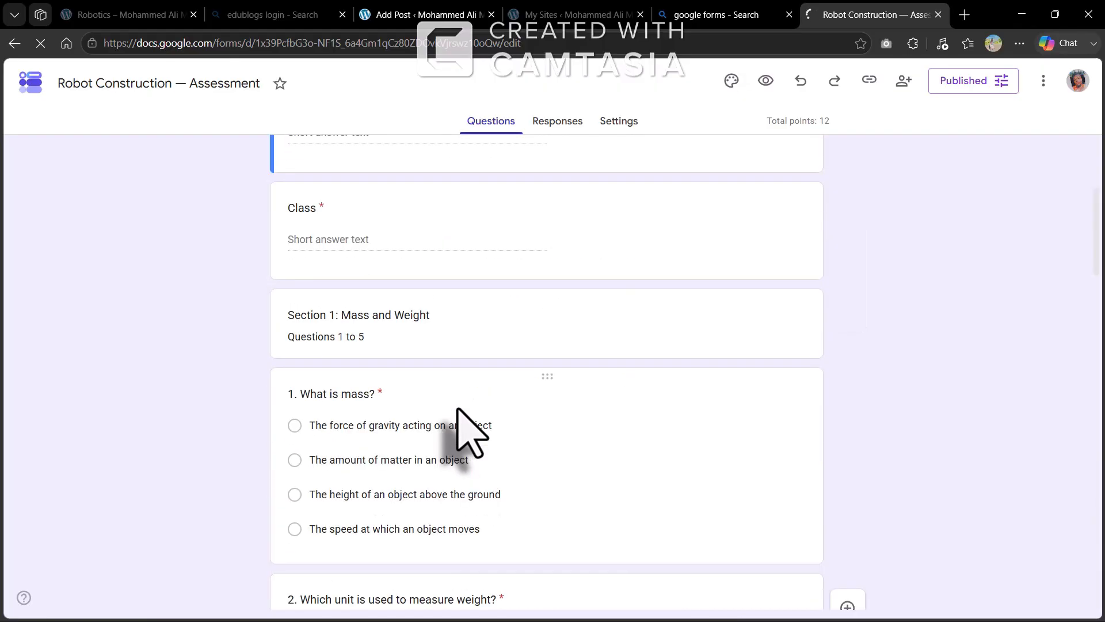
scroll(458, 407, "up", 5)
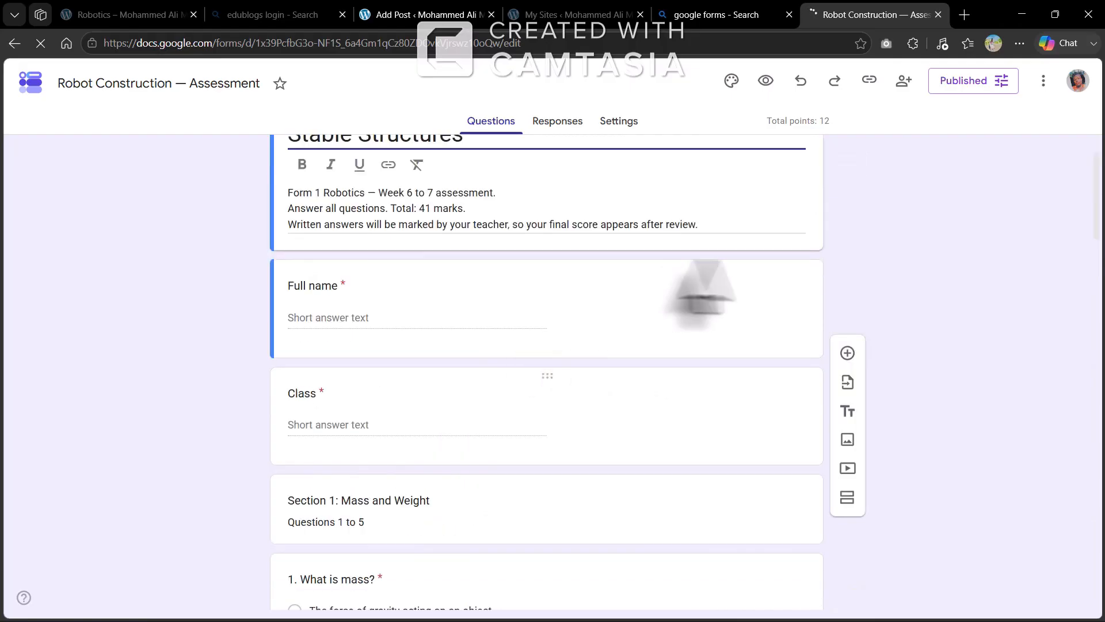
Copy the form's shortened responder link and return to the Add Post tab
left_click(869, 79)
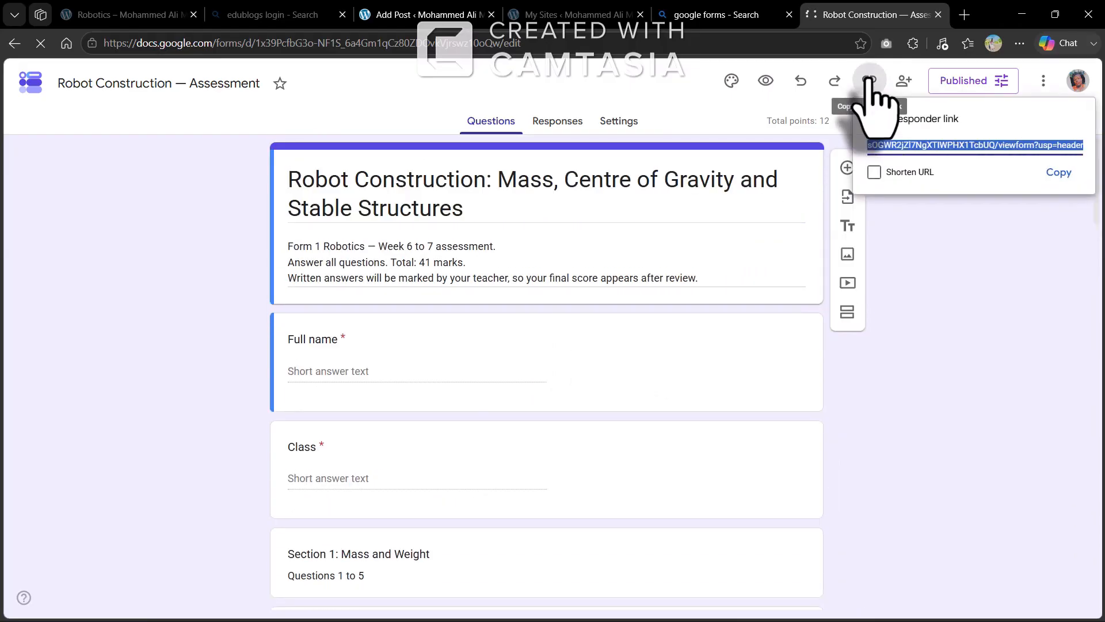
left_click(875, 172)
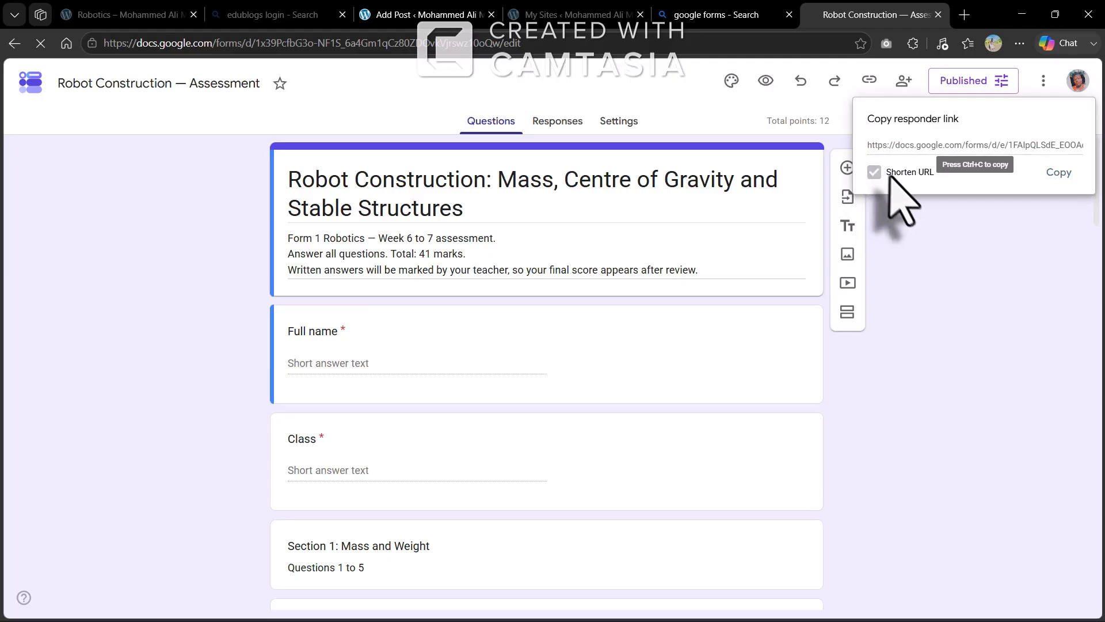
left_click(1058, 172)
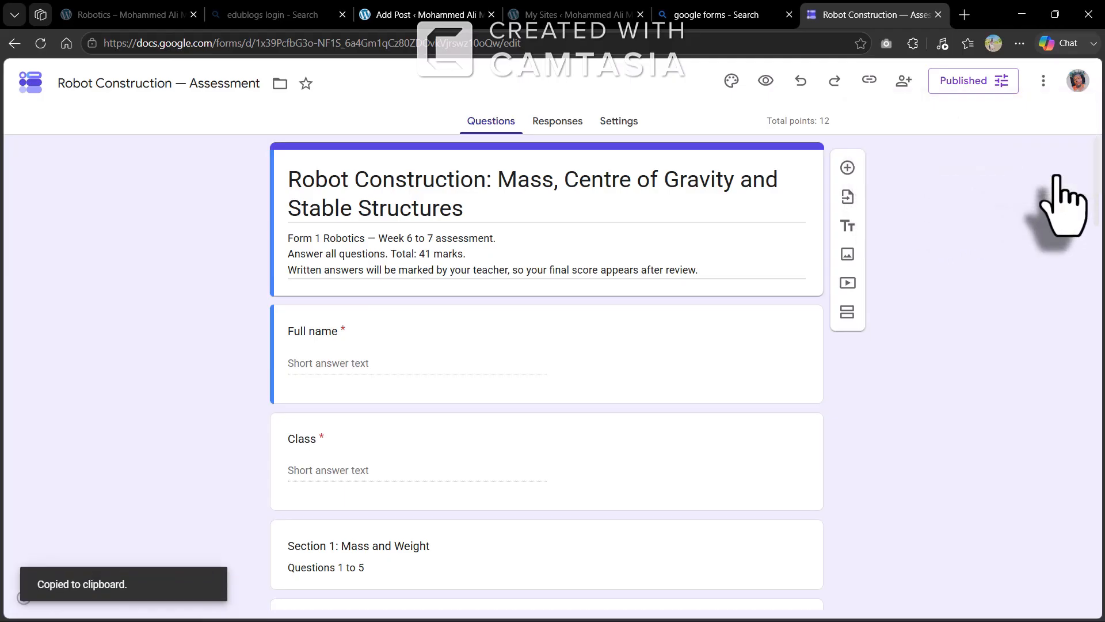
left_click(437, 17)
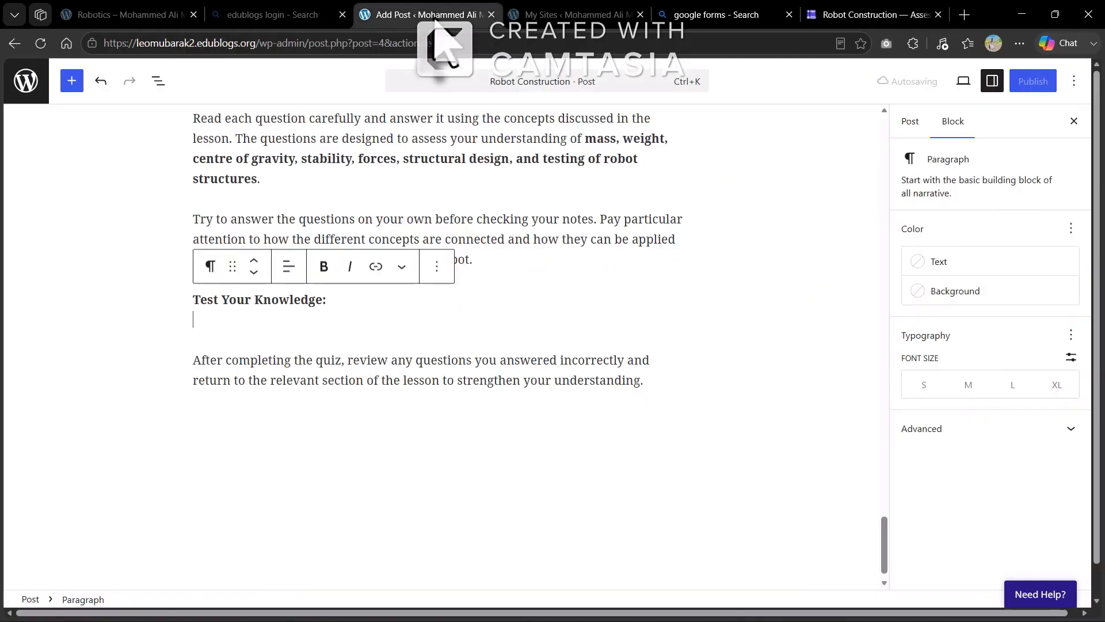
Paste the shortened forms.gle quiz link on the line under 'Test Your Knowledge:'
left_click(209, 327)
key("ctrl+v")
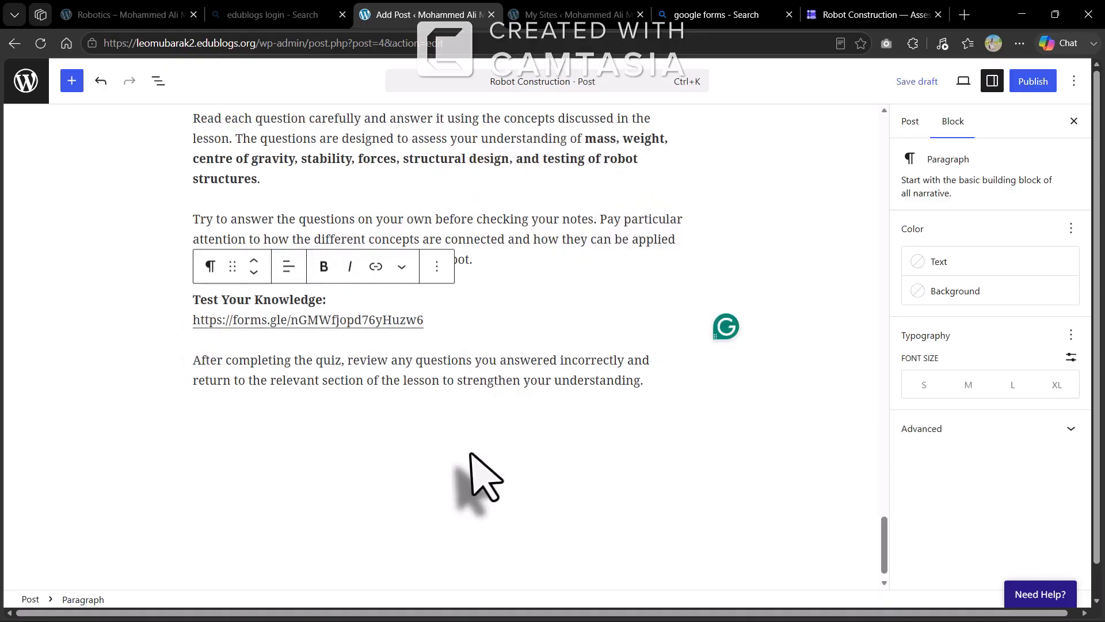
scroll(476, 468, "up", 20)
scroll(476, 468, "up", 15)
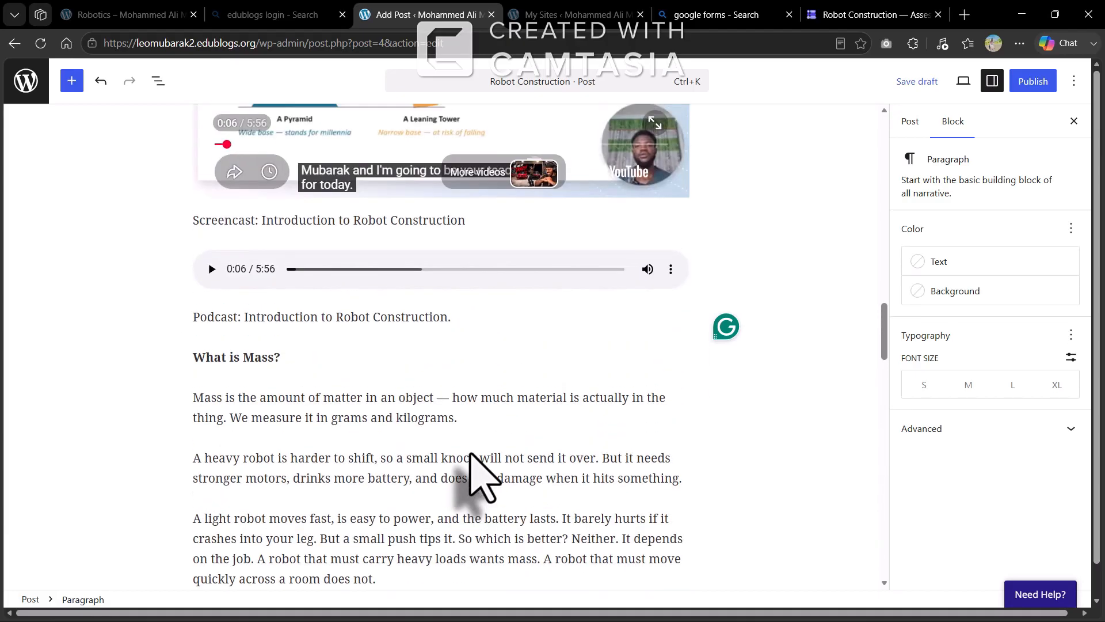
scroll(470, 453, "up", 3)
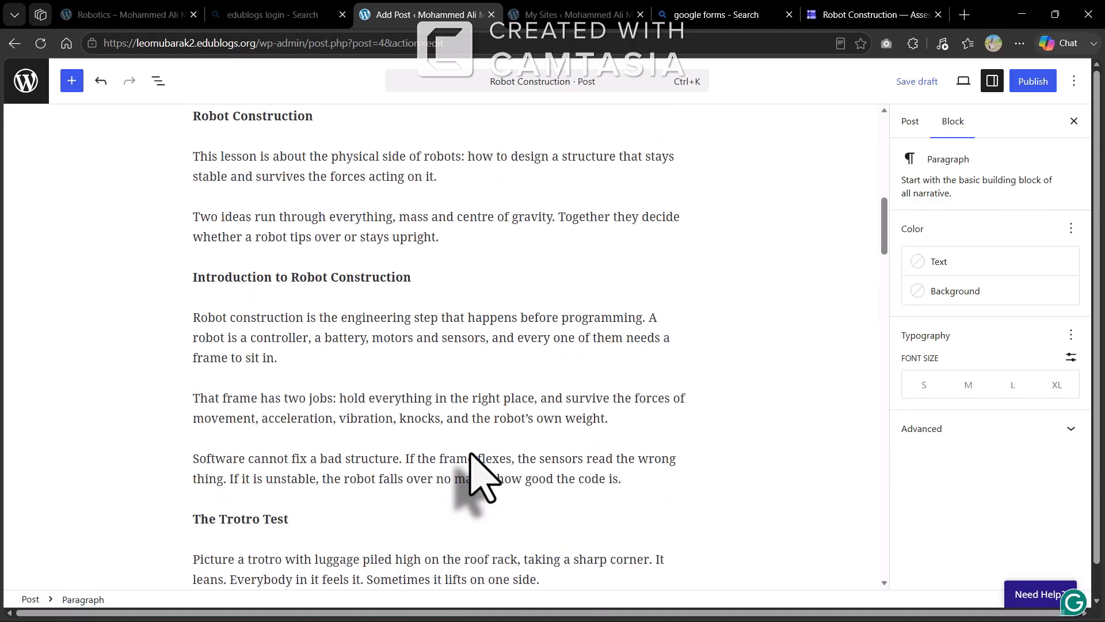
scroll(471, 453, "up", 10)
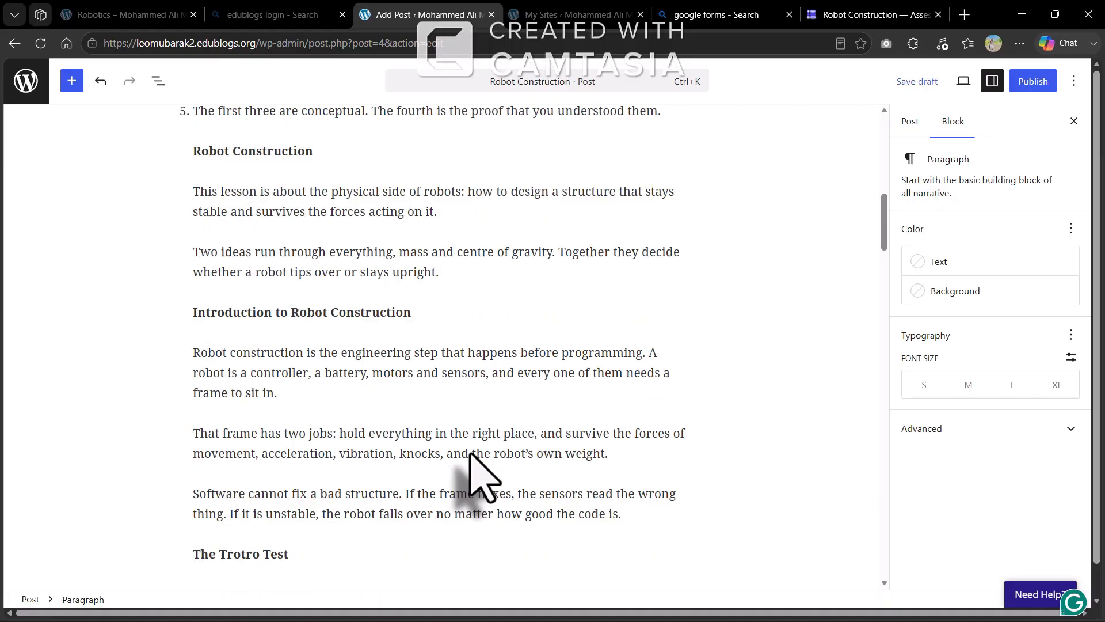
Scroll back down through the post and bring up the block inserter
scroll(476, 468, "down", 20)
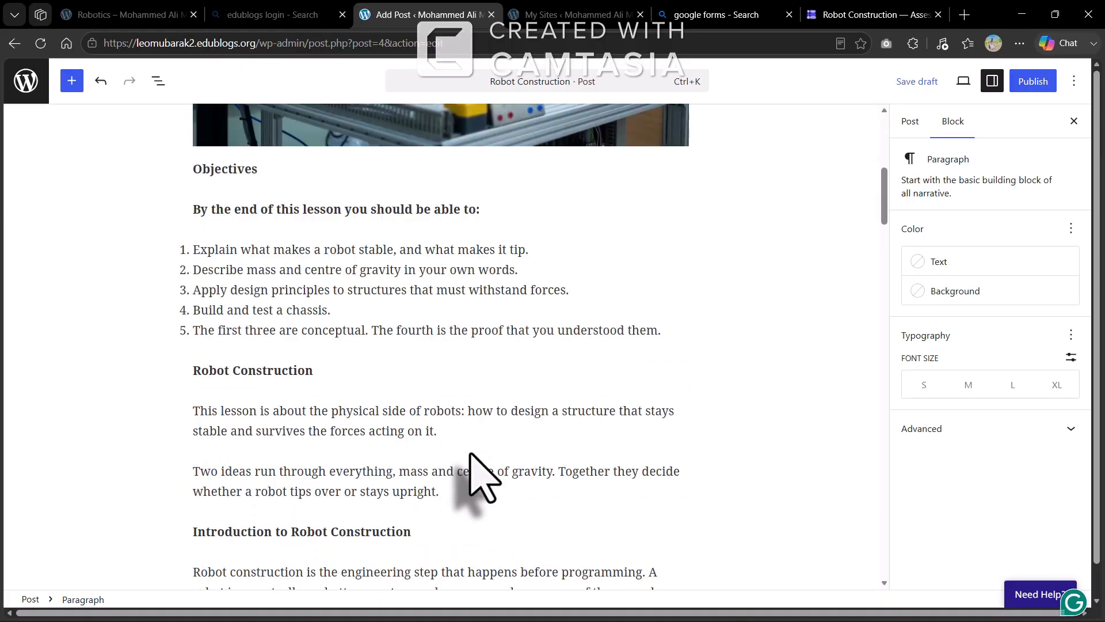
scroll(483, 476, "down", 20)
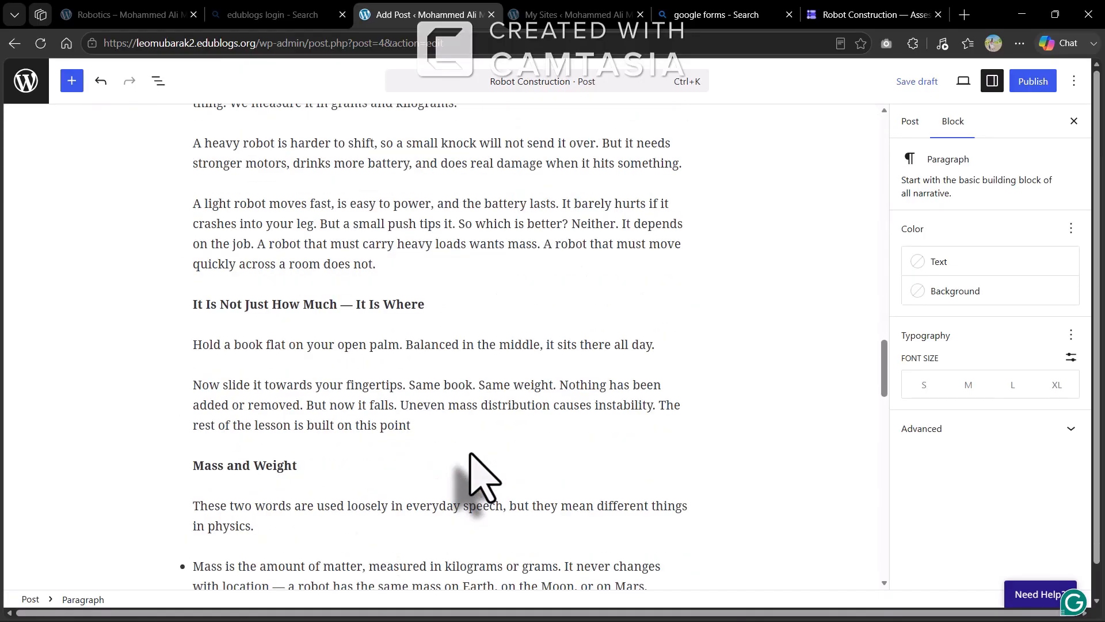
scroll(471, 454, "down", 5)
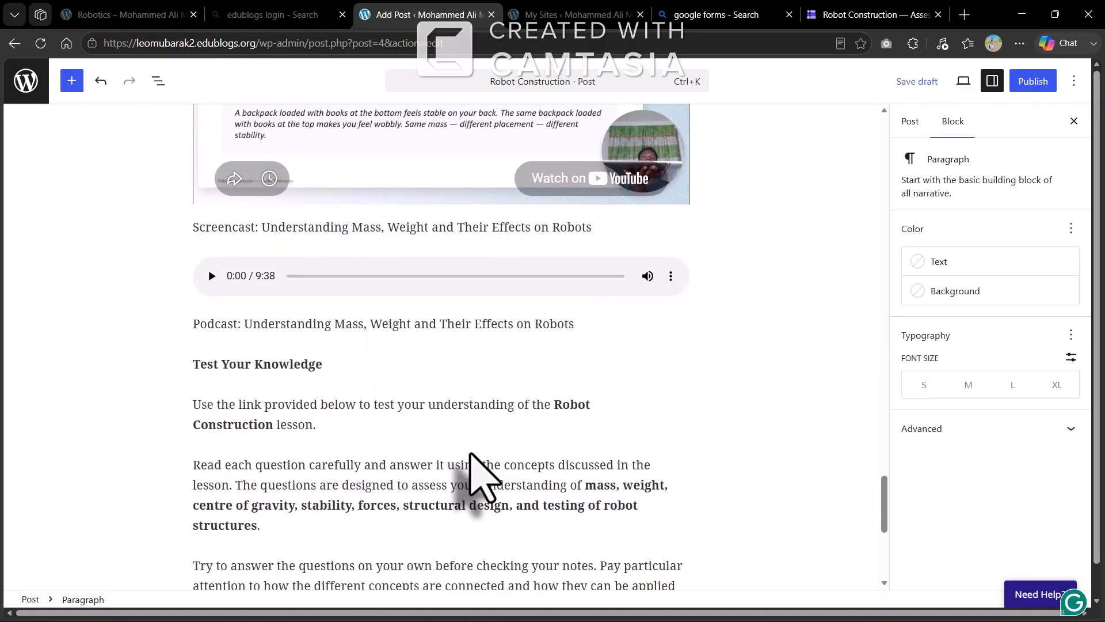
scroll(319, 378, "down", 1)
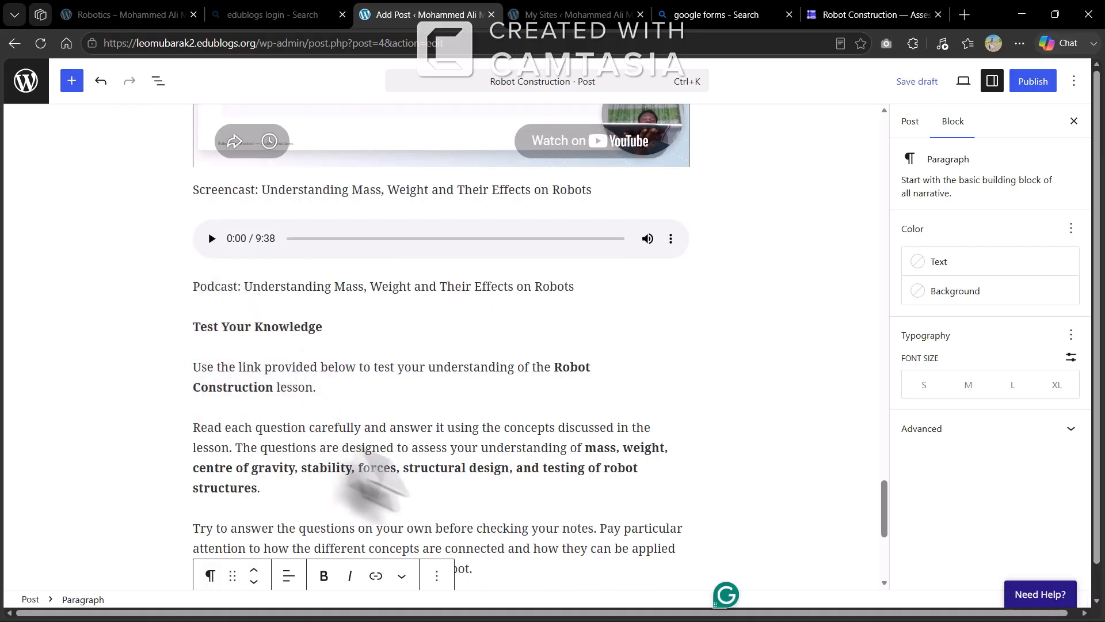
scroll(403, 483, "down", 5)
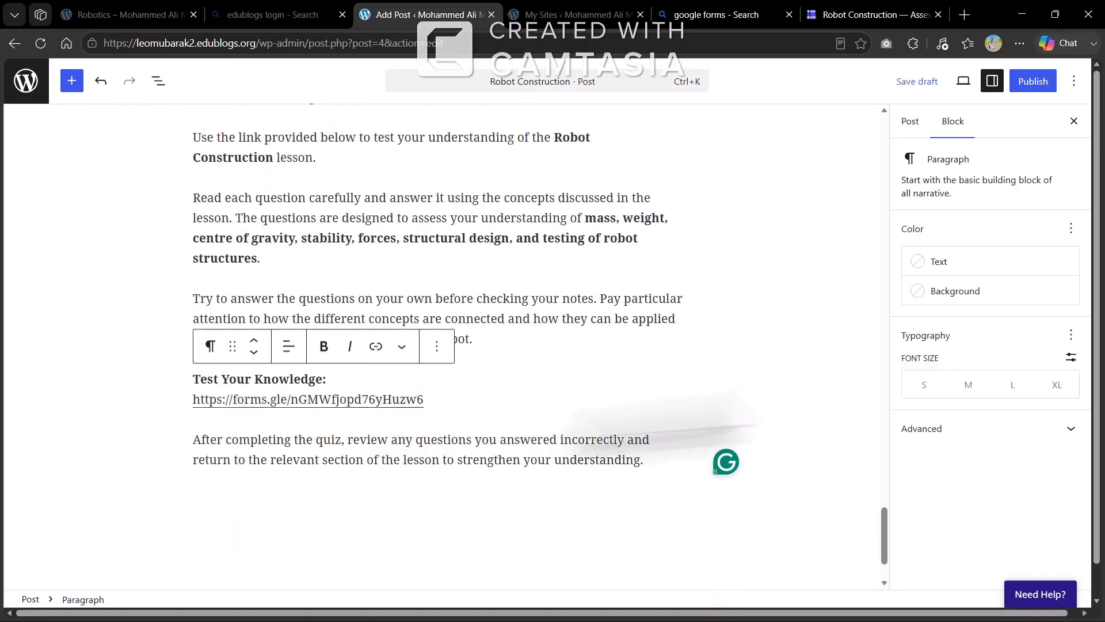
left_click(71, 81)
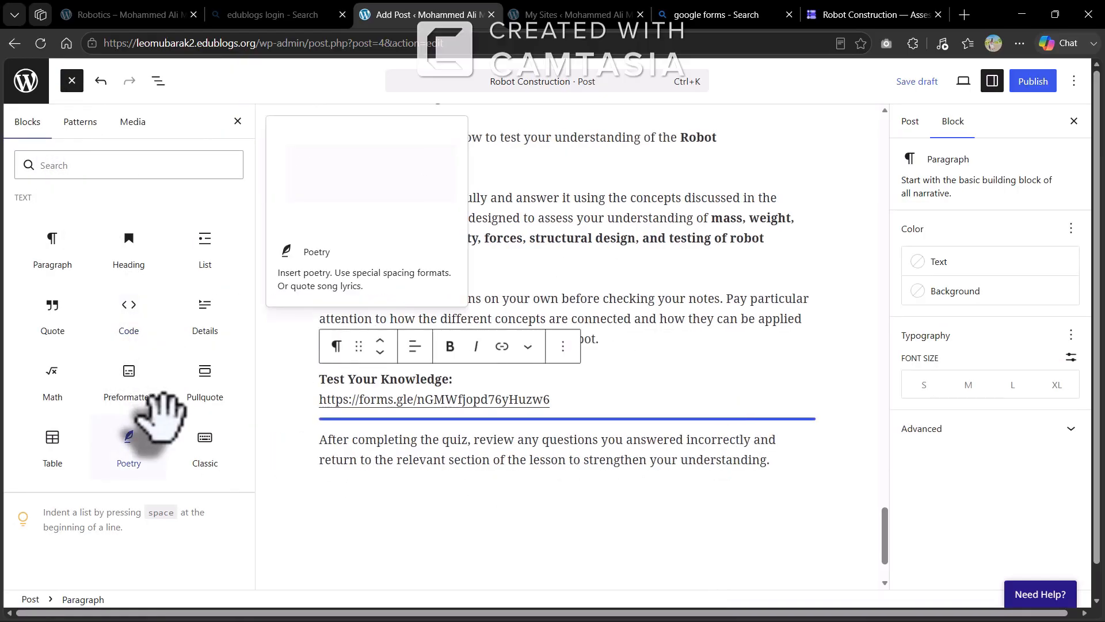
Insert a Video block set to Insert from URL below the quiz link, plus a blank final paragraph
scroll(143, 380, "down", 3)
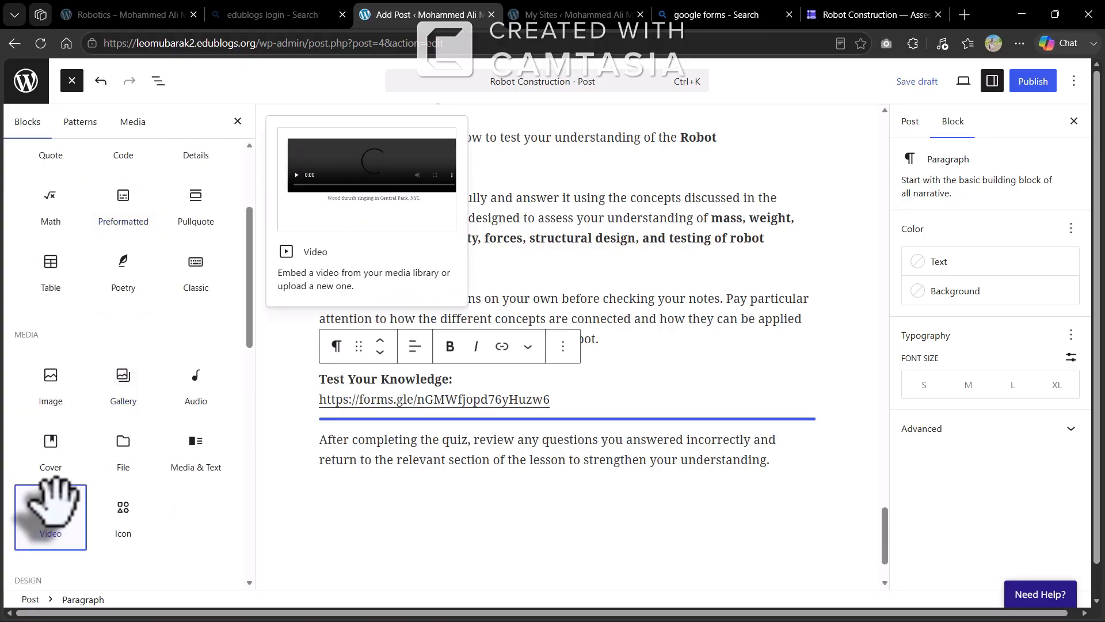
left_click(56, 486)
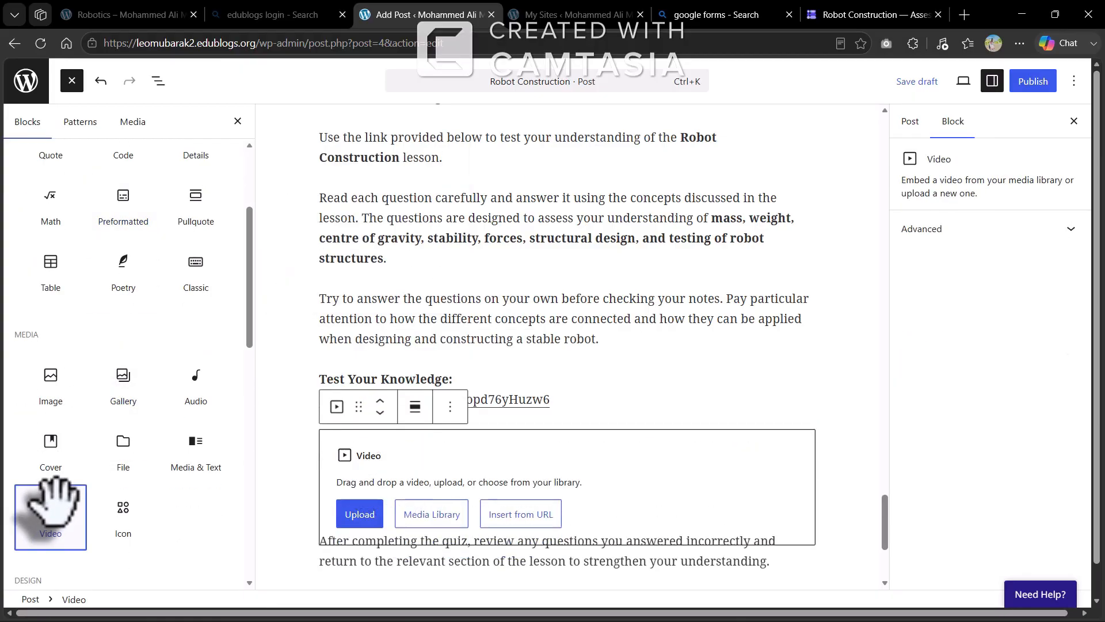
left_click(552, 525)
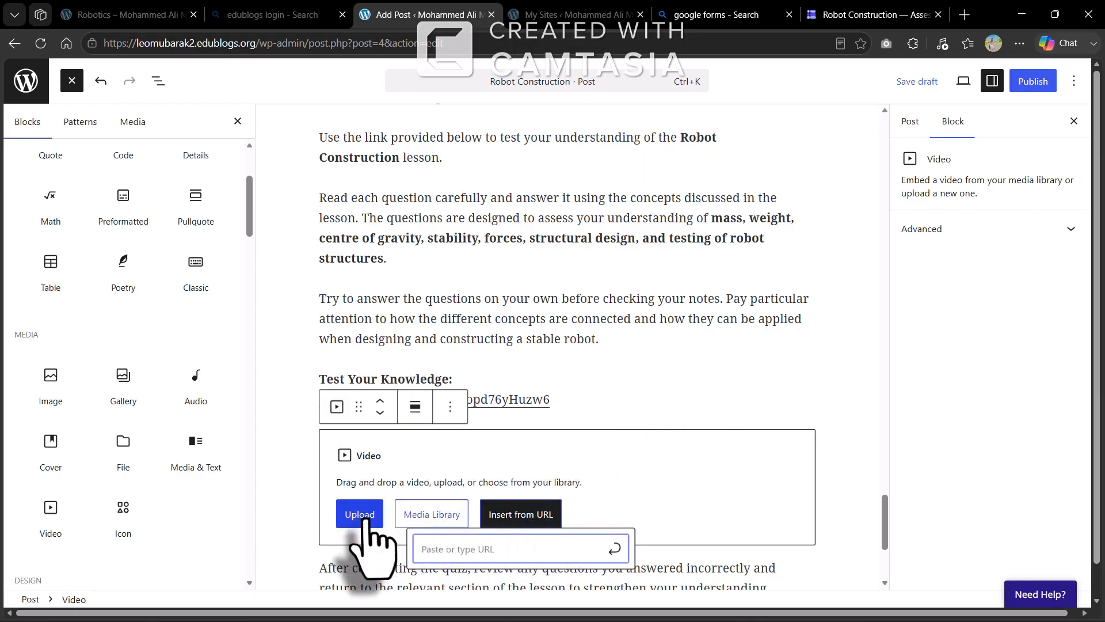
left_click(309, 530)
left_click(748, 439)
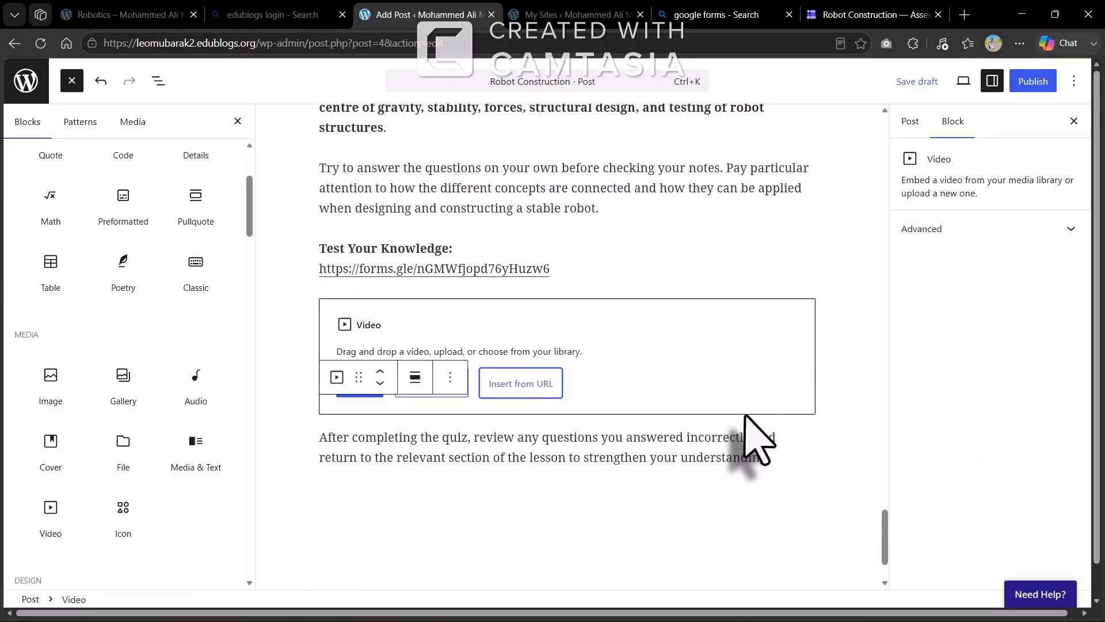
scroll(748, 443, "down", 2)
left_click(367, 514)
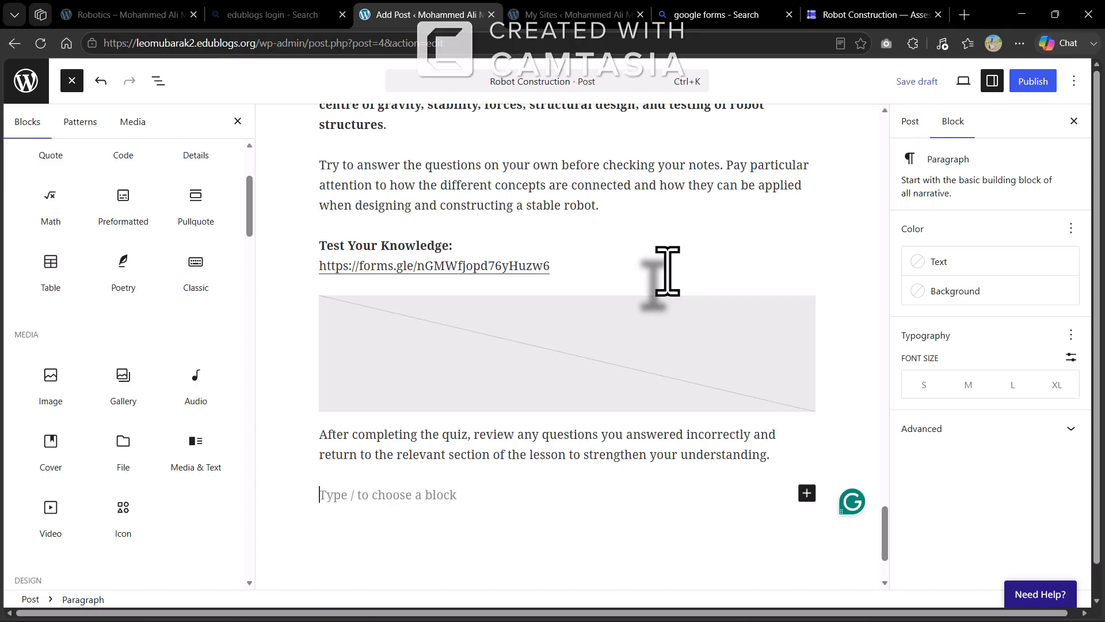
scroll(668, 270, "up", 15)
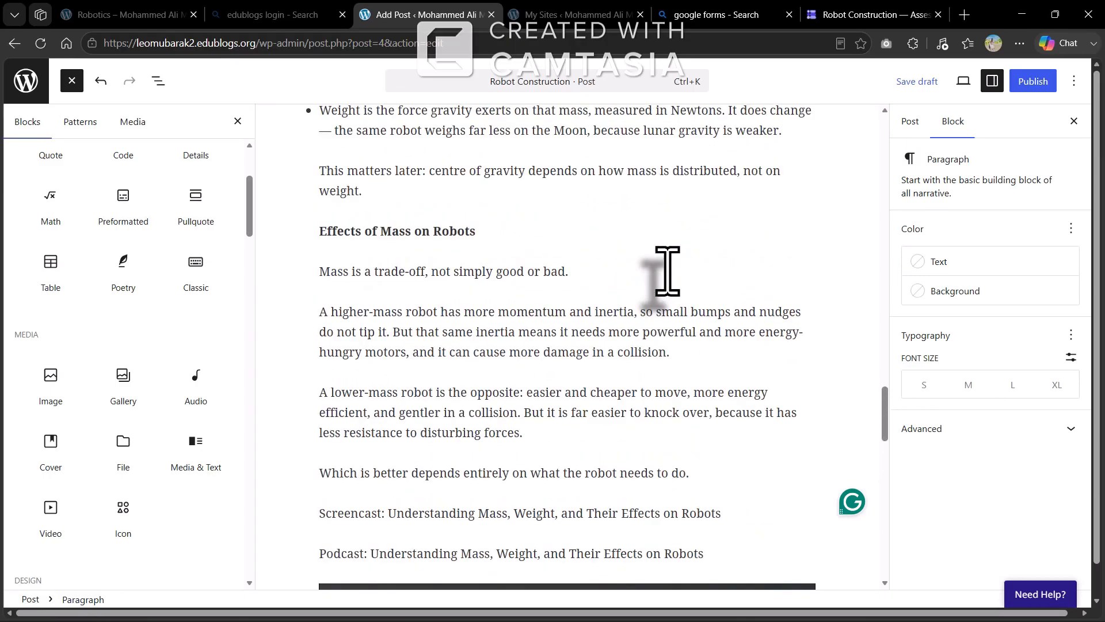
scroll(668, 270, "up", 15)
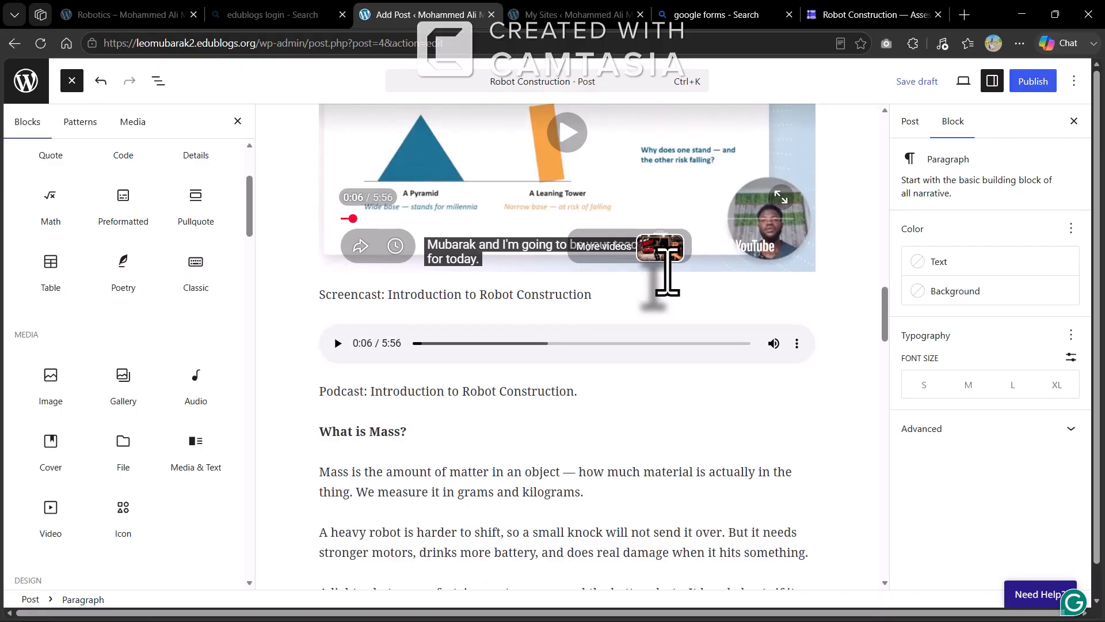
scroll(668, 270, "up", 15)
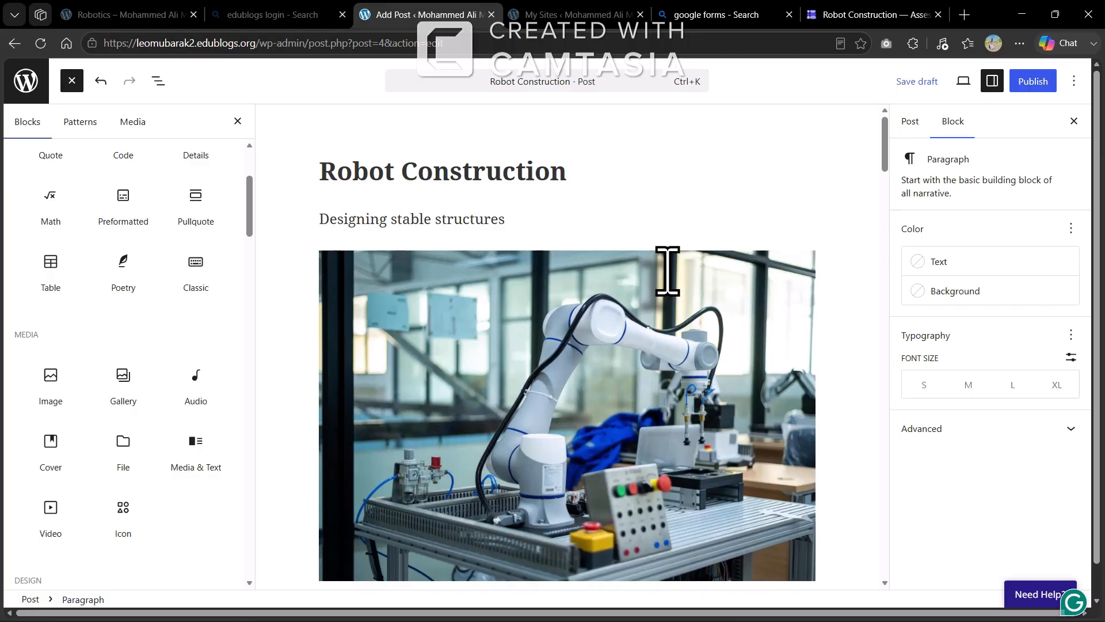
scroll(506, 204, "down", 15)
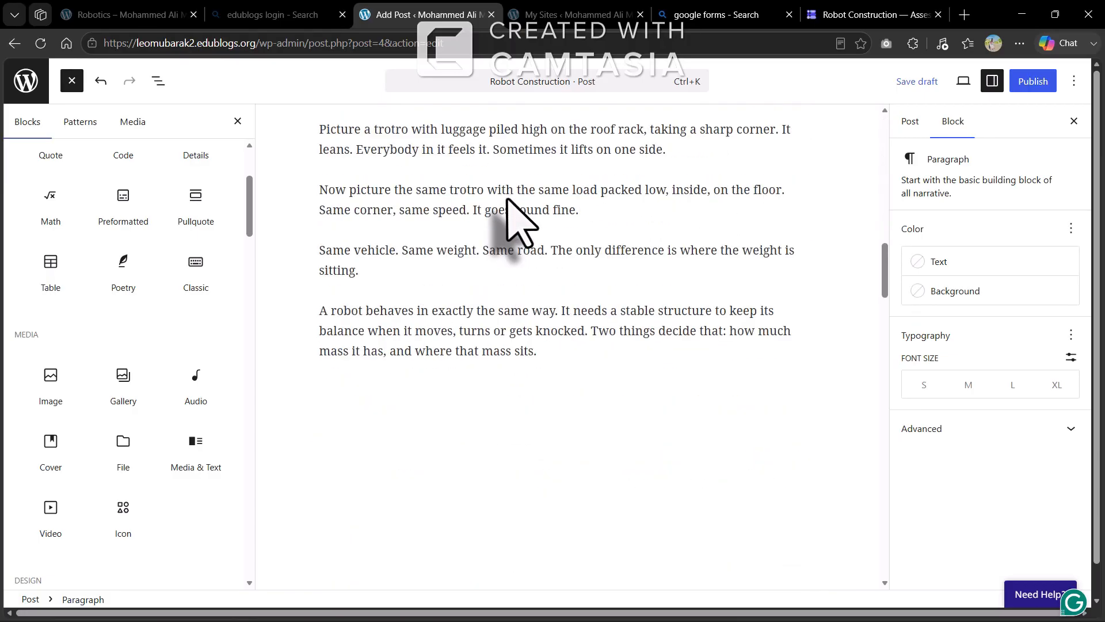
scroll(507, 198, "down", 20)
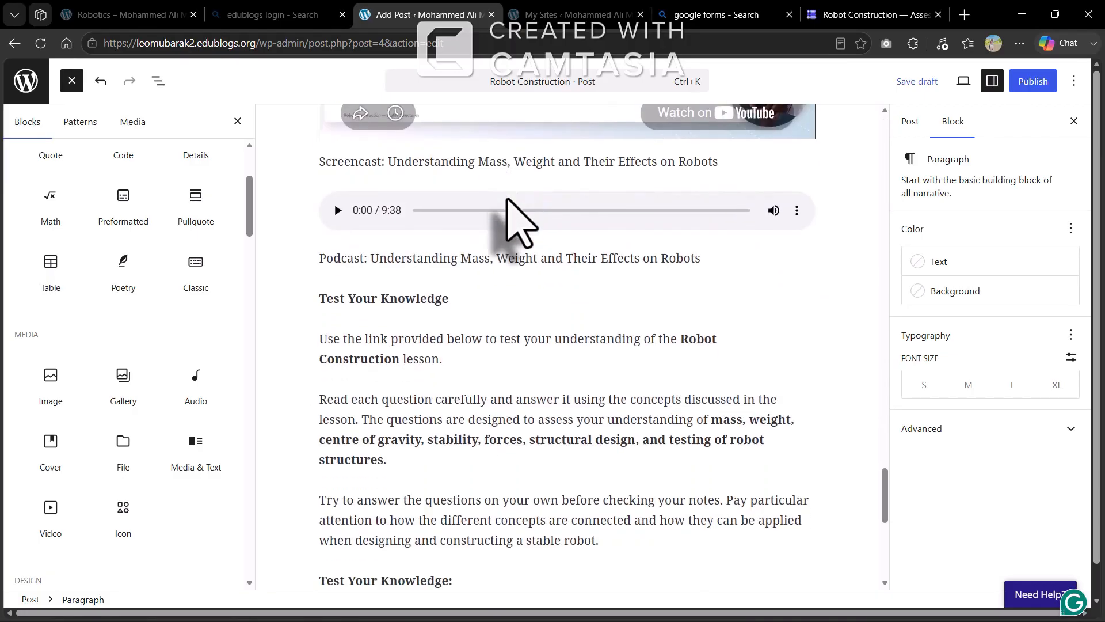
scroll(506, 199, "down", 2)
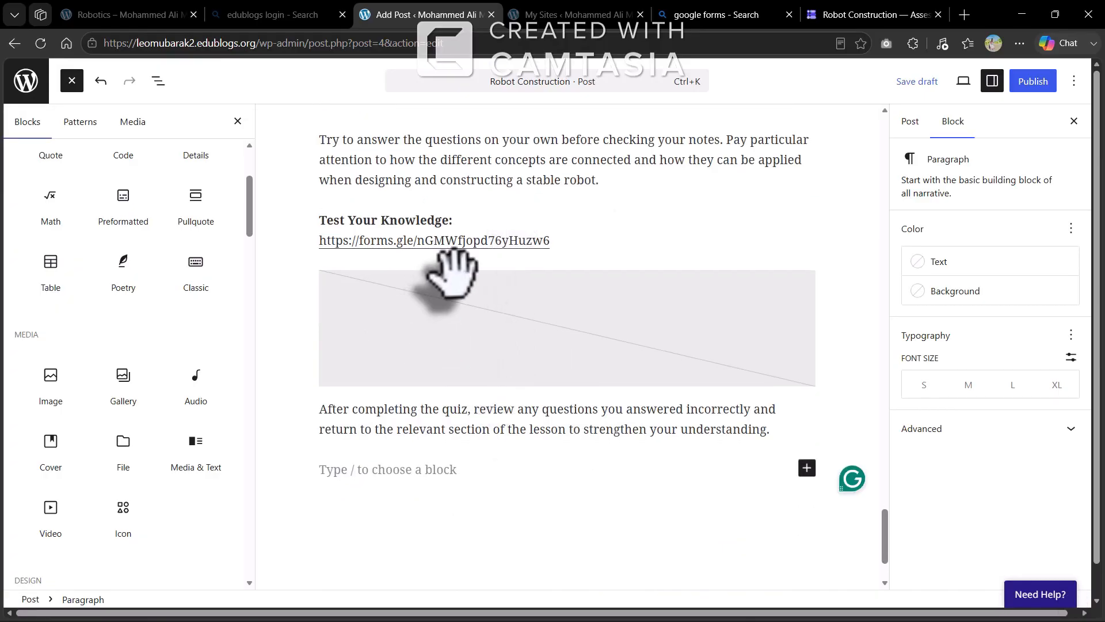
scroll(469, 307, "up", 20)
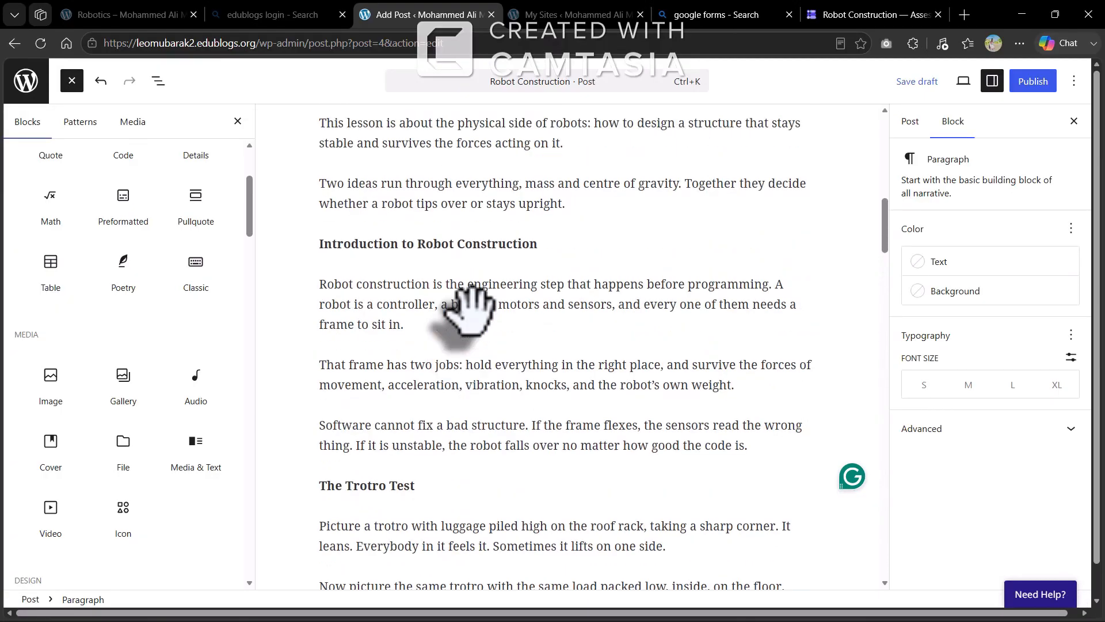
scroll(469, 308, "up", 10)
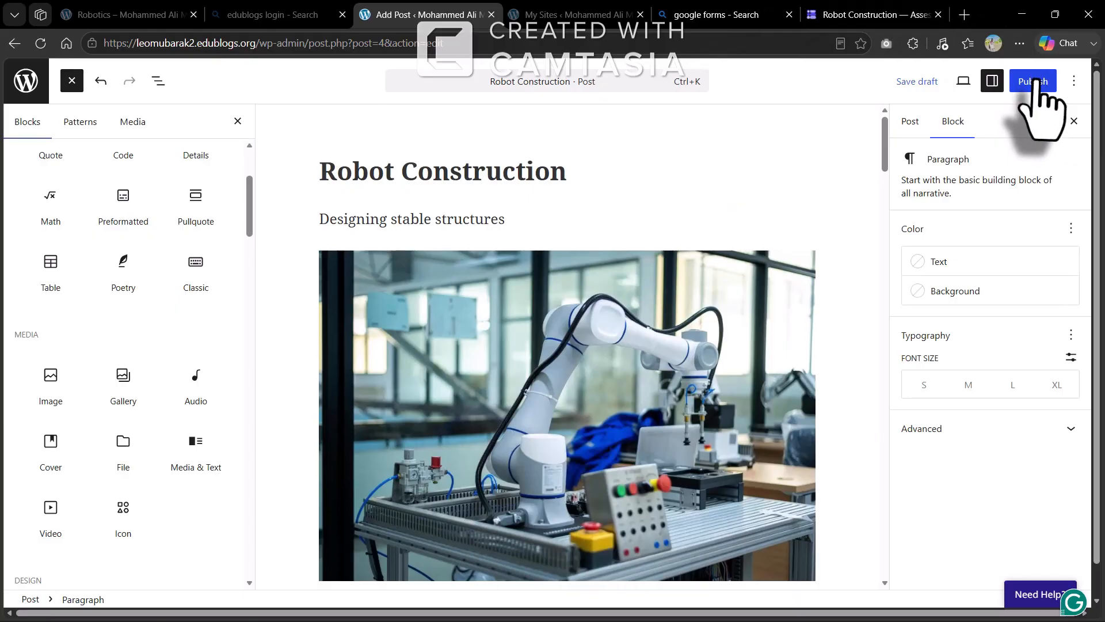
Publish the Robot Construction post, copy its live address, and switch to the My Sites tab
left_click(1035, 81)
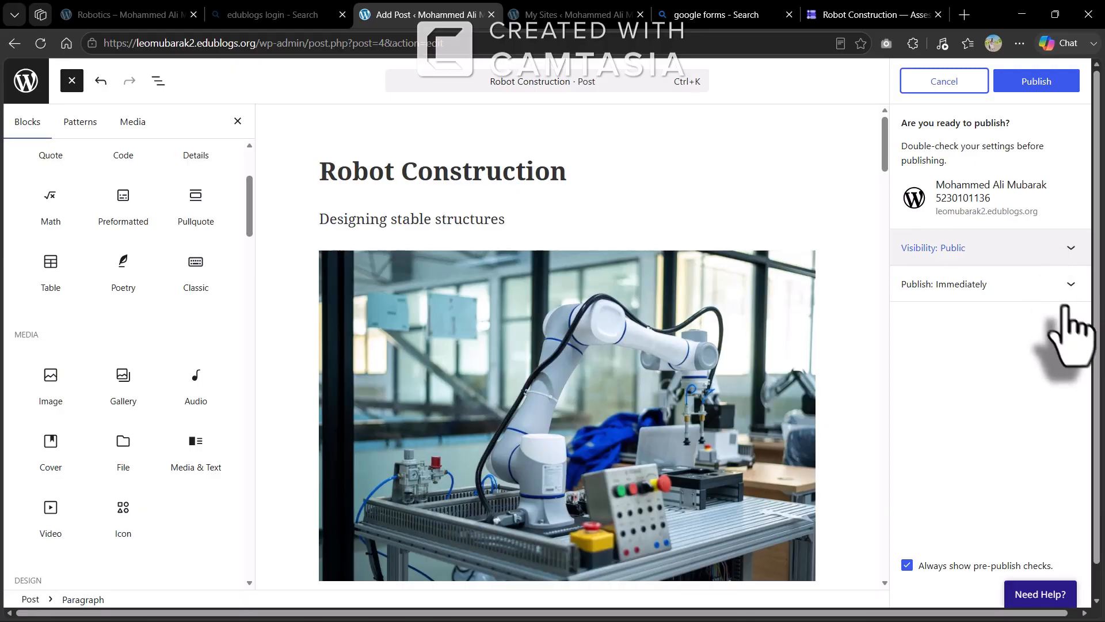
left_click(1029, 83)
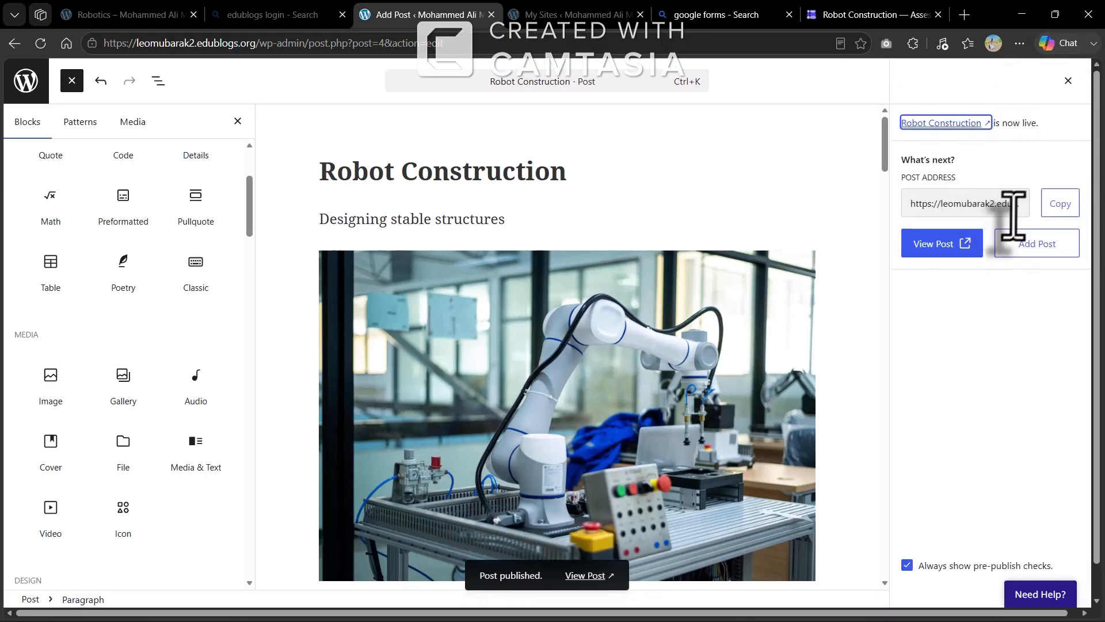
left_click(1059, 204)
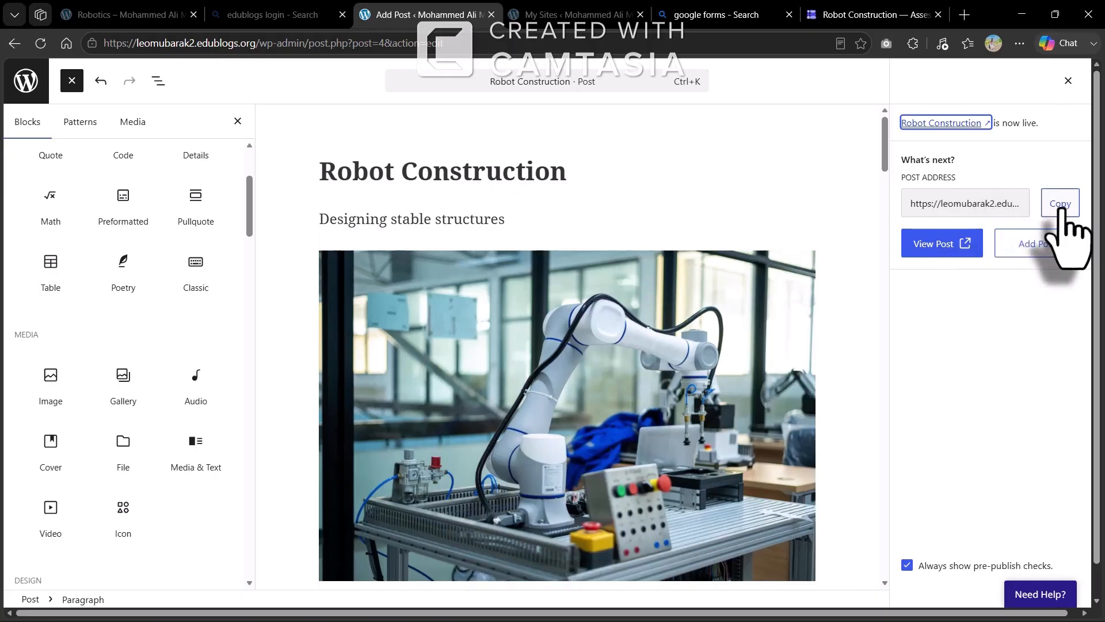
left_click(1058, 206)
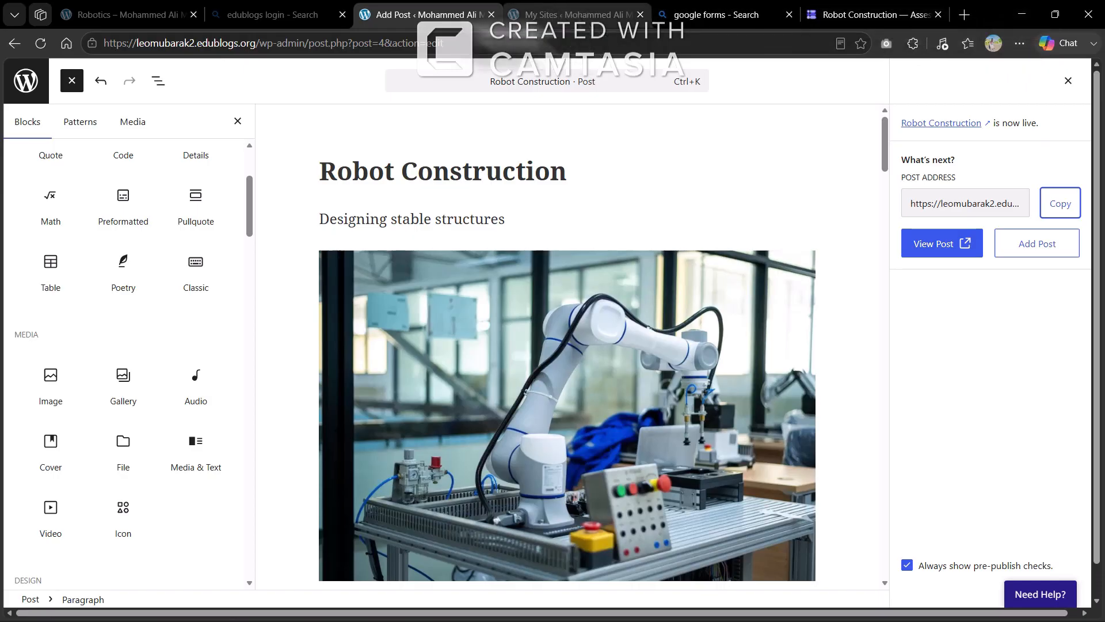
left_click(576, 16)
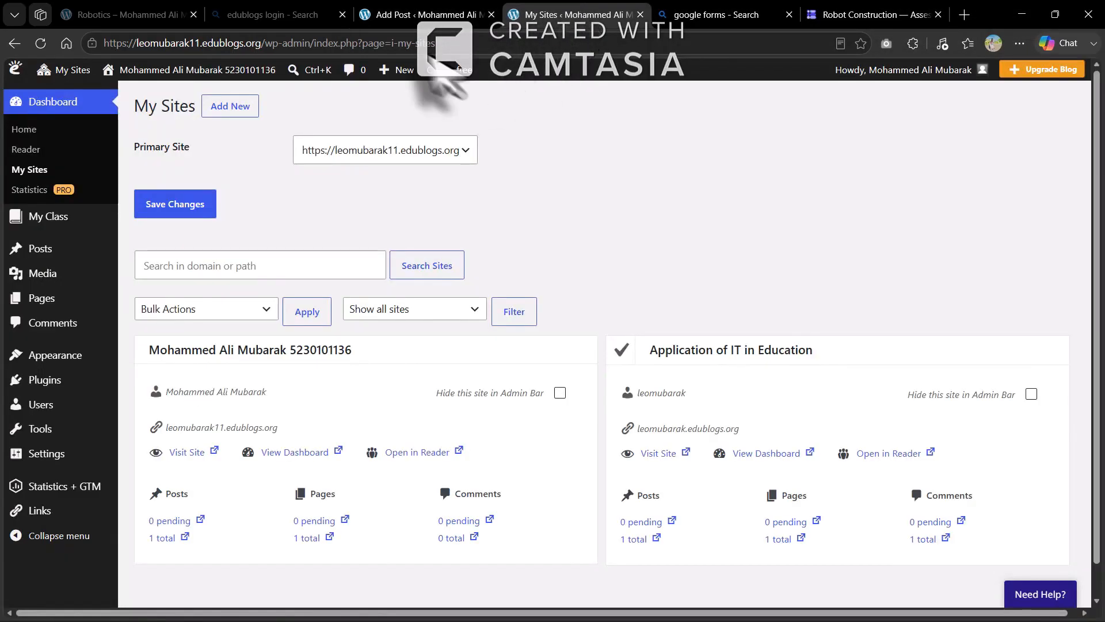
Review the live Robotics post top to bottom: lesson text, videos, podcasts and quiz link
left_click(147, 20)
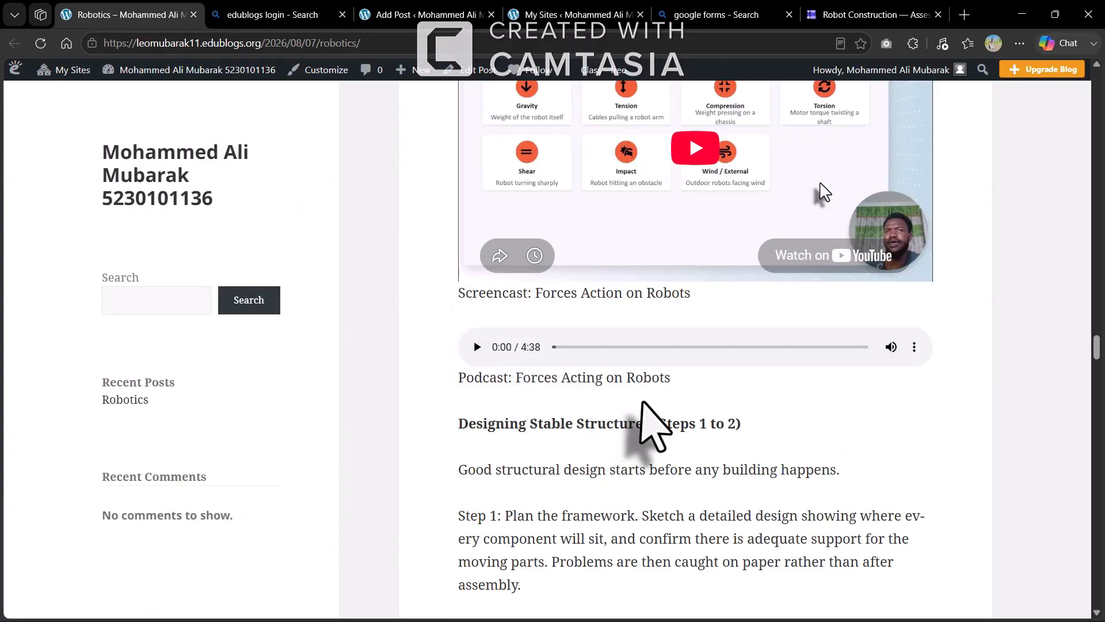
scroll(654, 426, "up", 20)
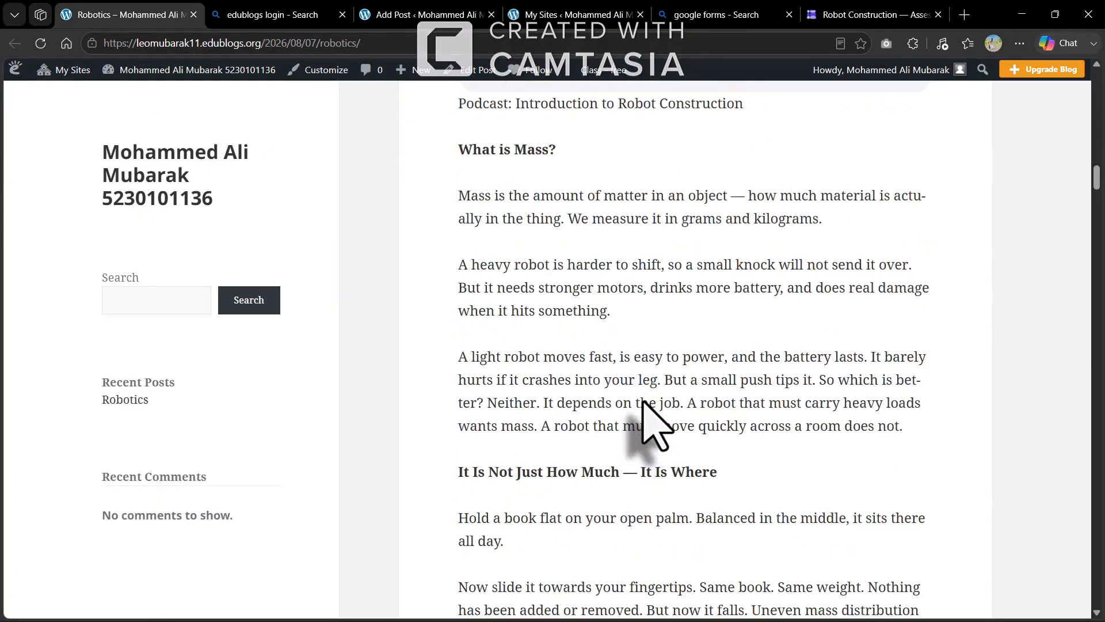
scroll(643, 402, "up", 12)
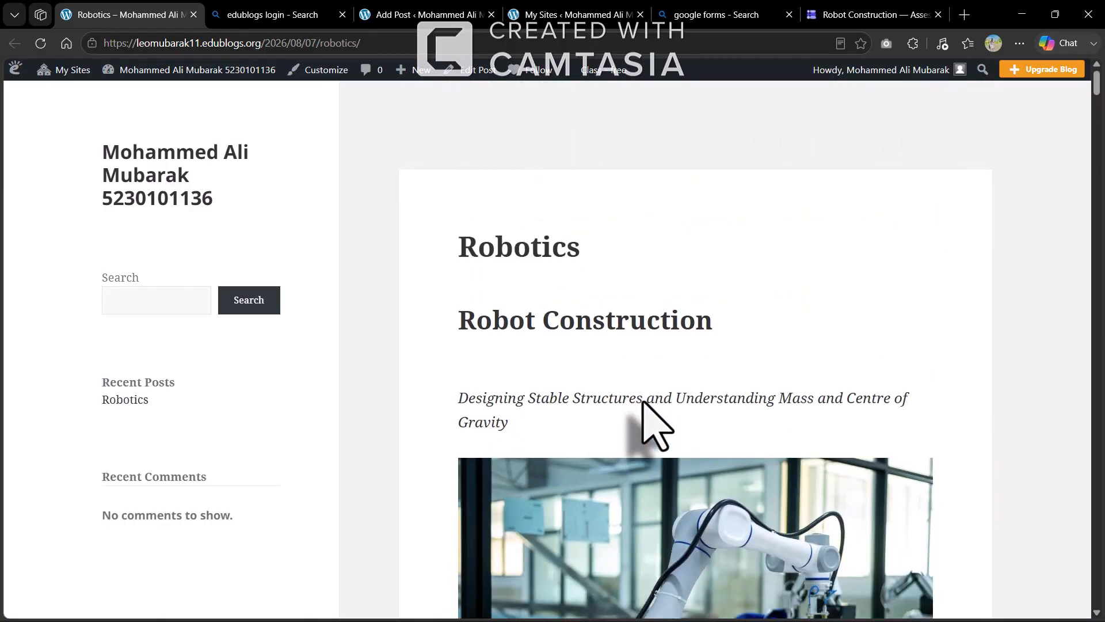
scroll(643, 403, "down", 10)
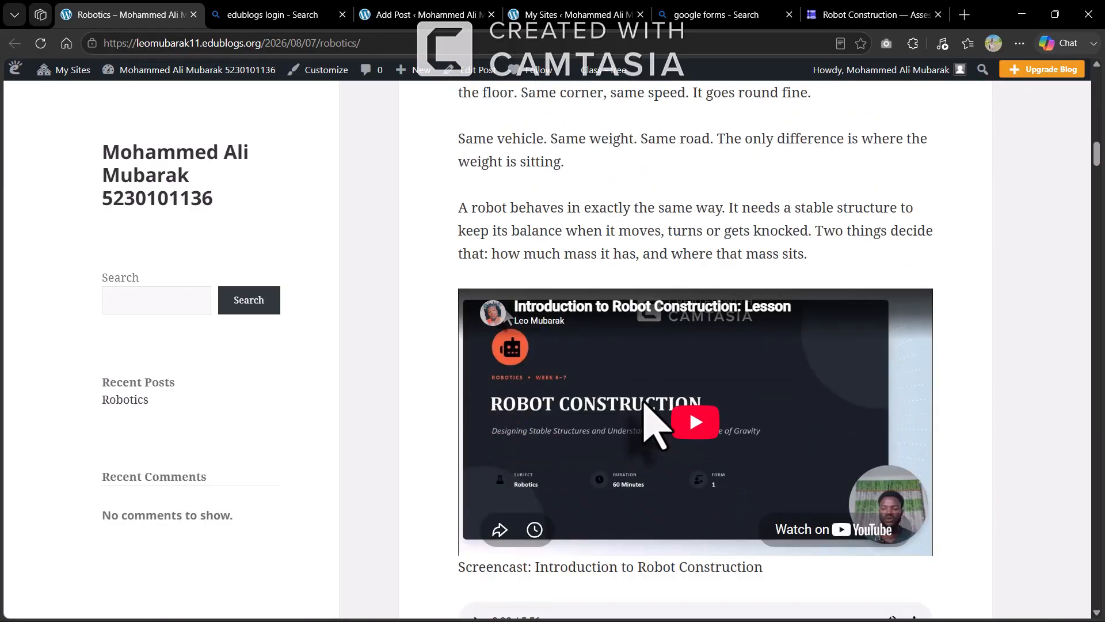
scroll(643, 403, "down", 15)
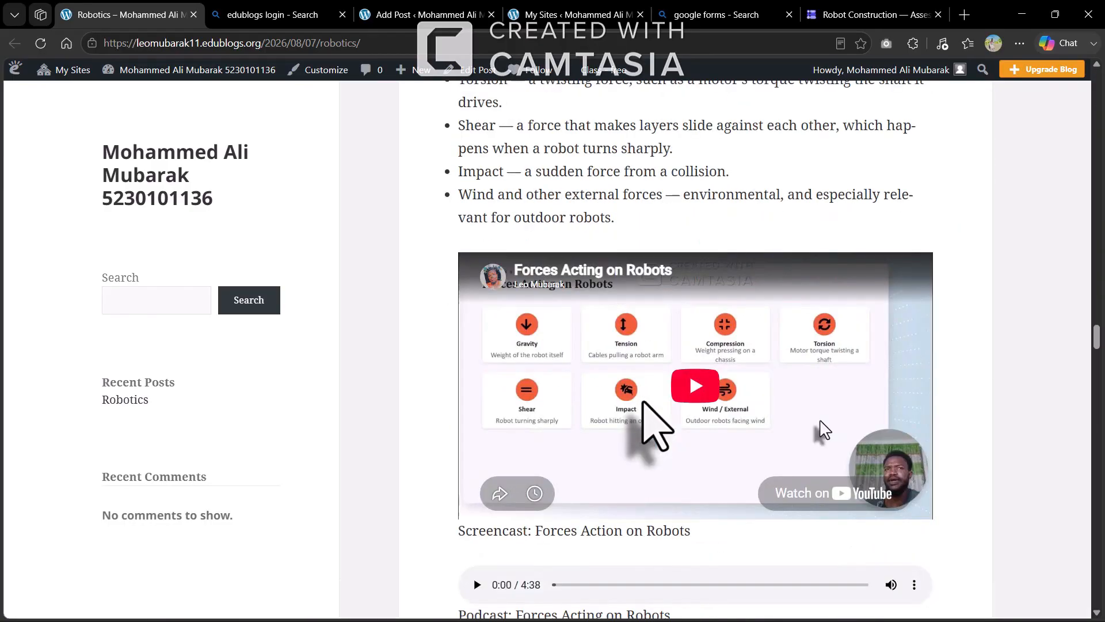
scroll(643, 402, "down", 15)
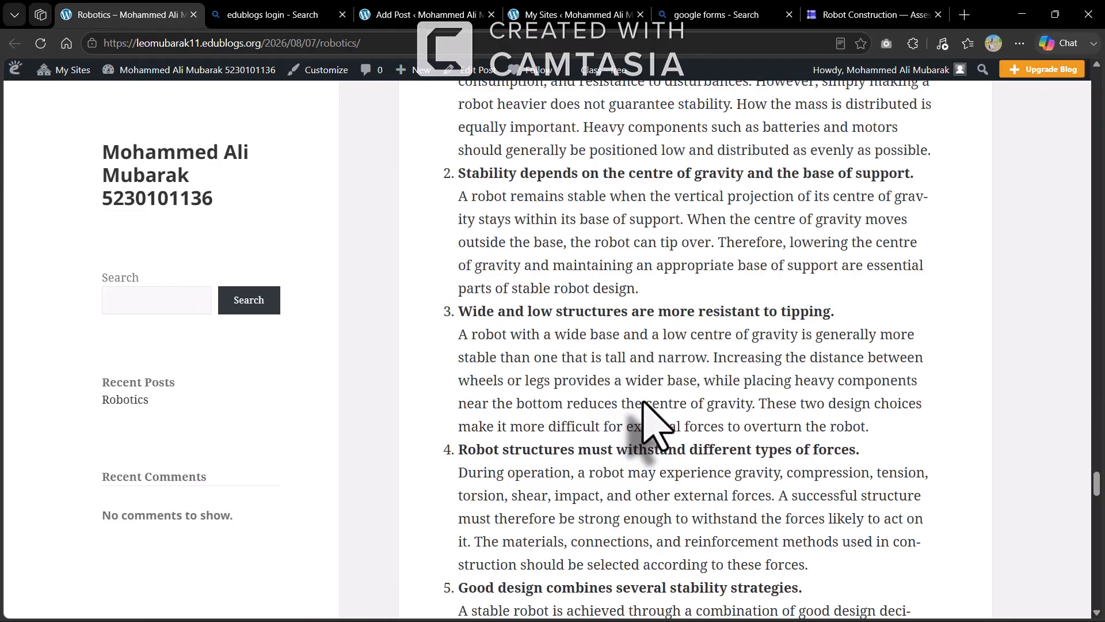
scroll(643, 403, "down", 15)
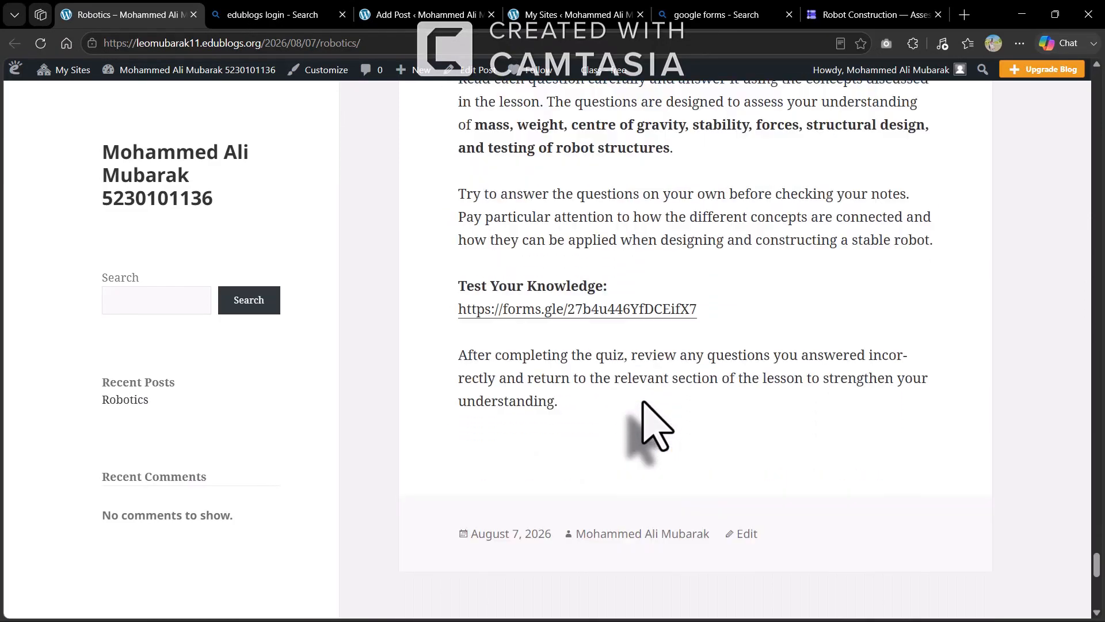
scroll(643, 403, "up", 15)
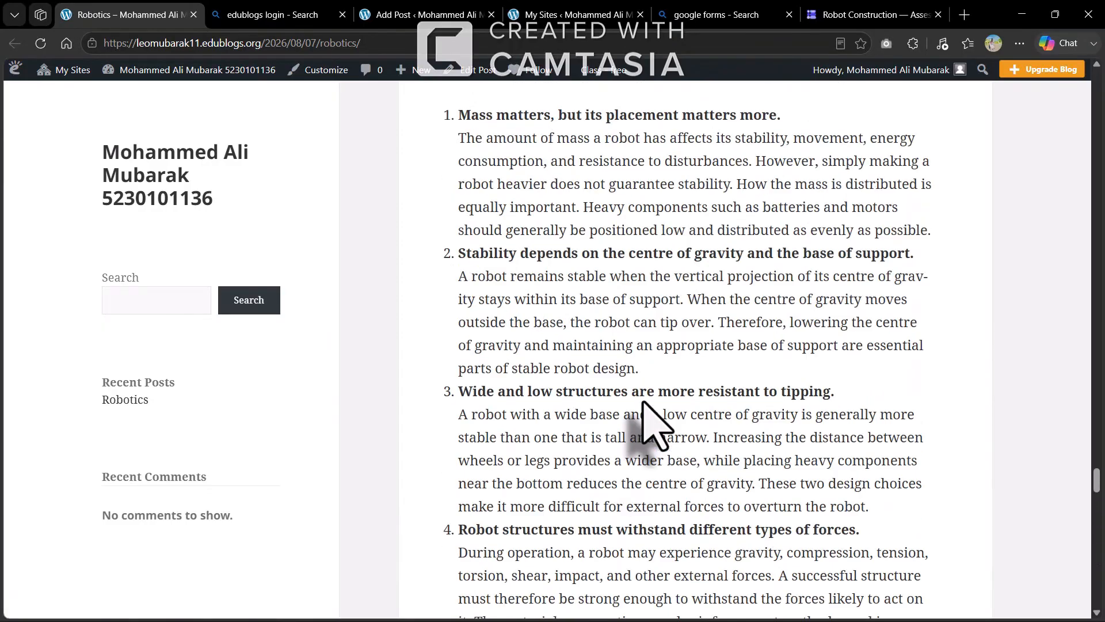
scroll(643, 403, "up", 15)
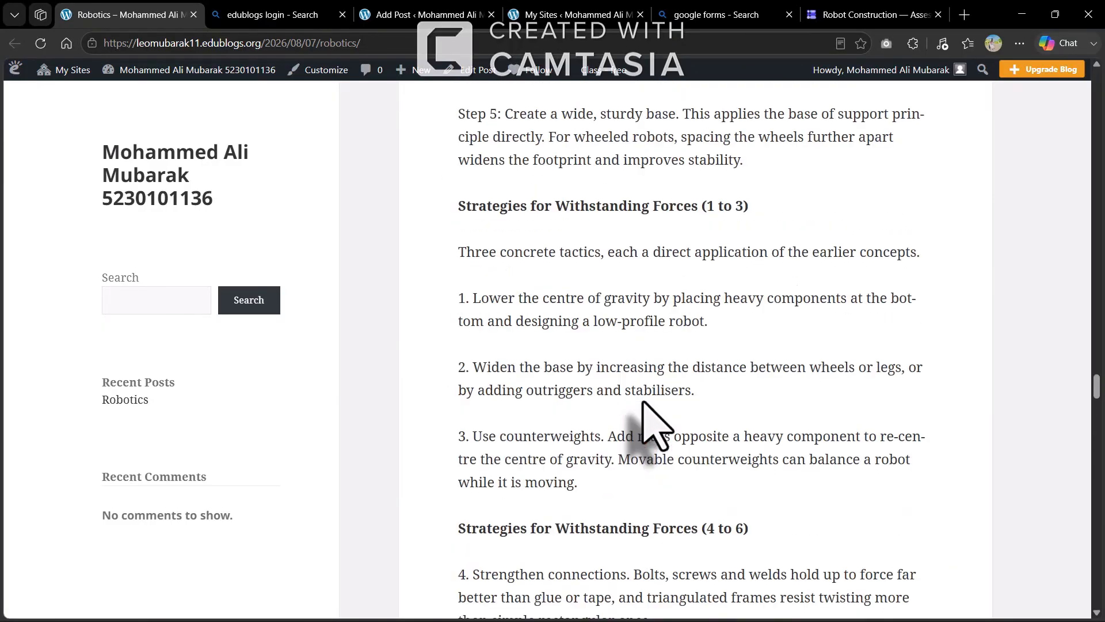
scroll(643, 403, "up", 15)
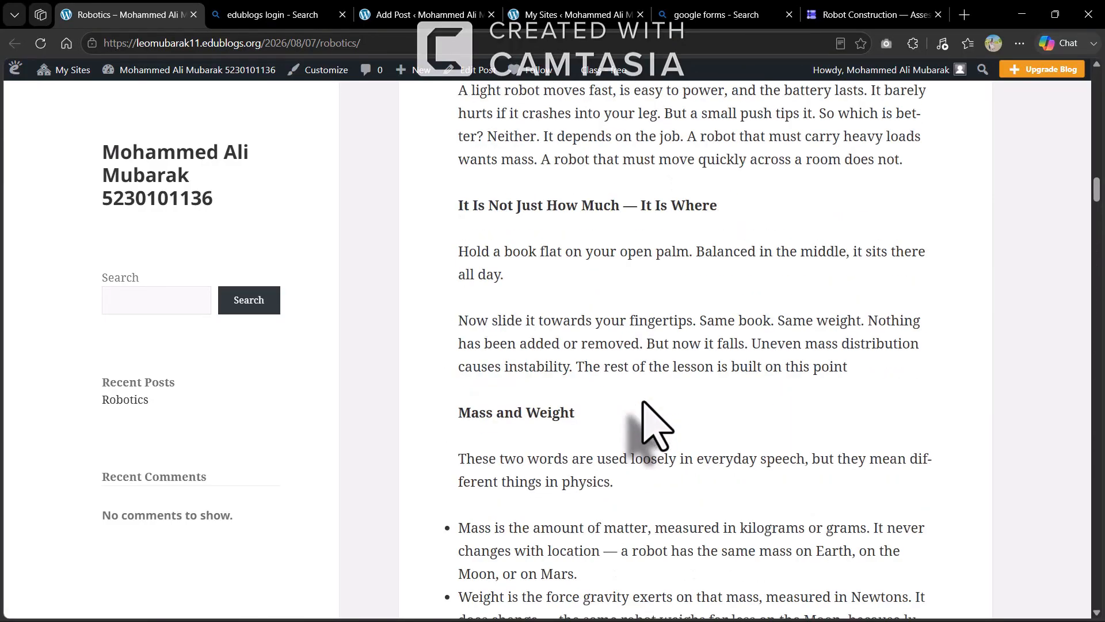
scroll(648, 425, "up", 8)
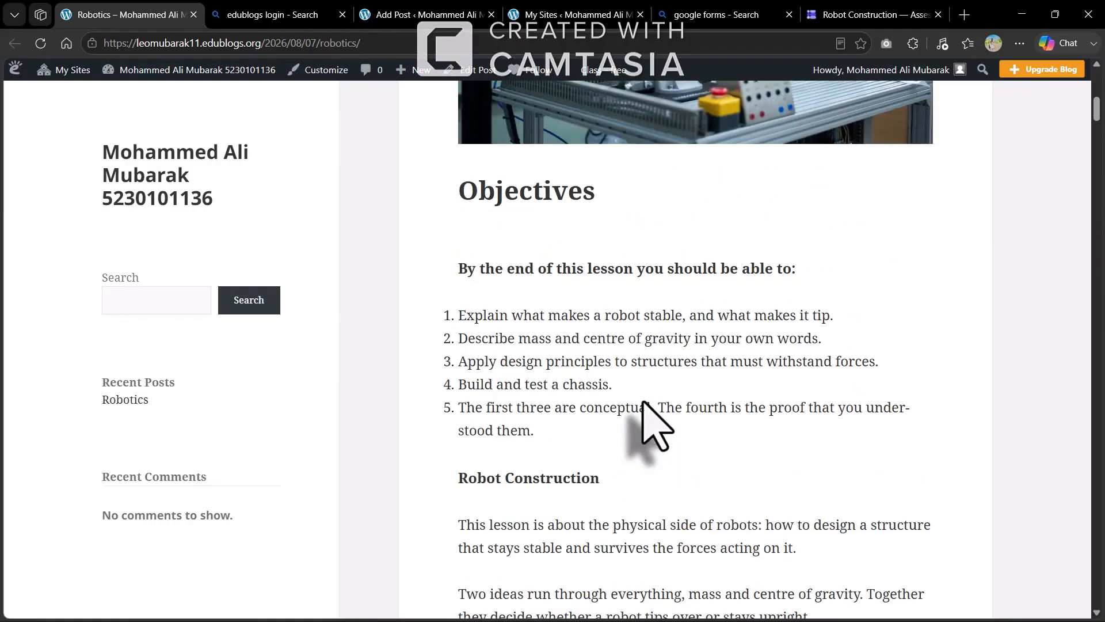
left_click(366, 45)
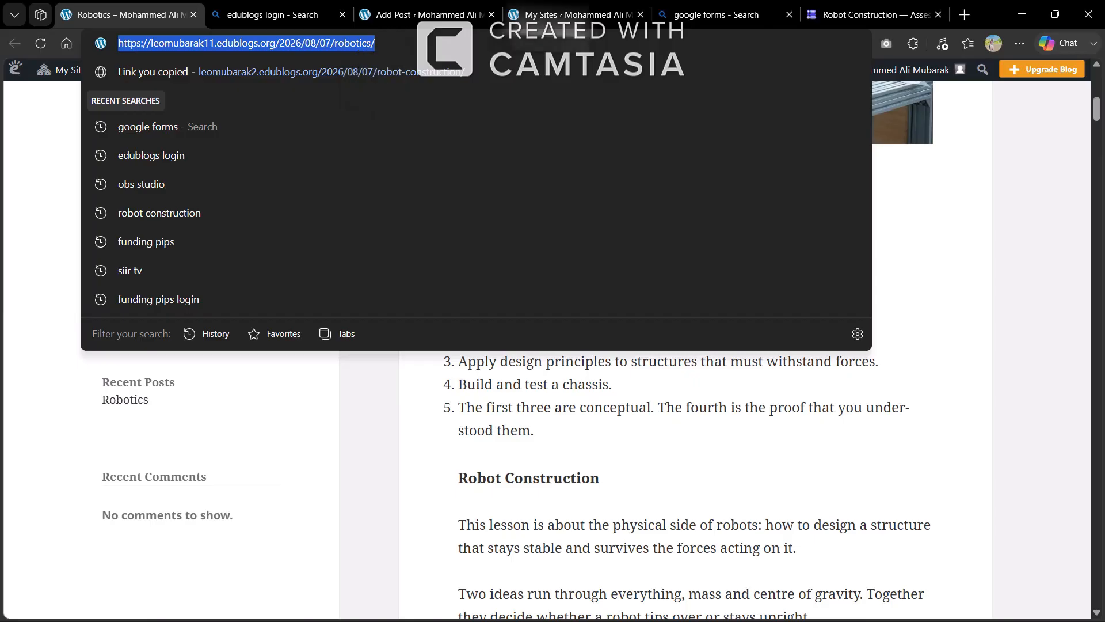
left_click(1021, 343)
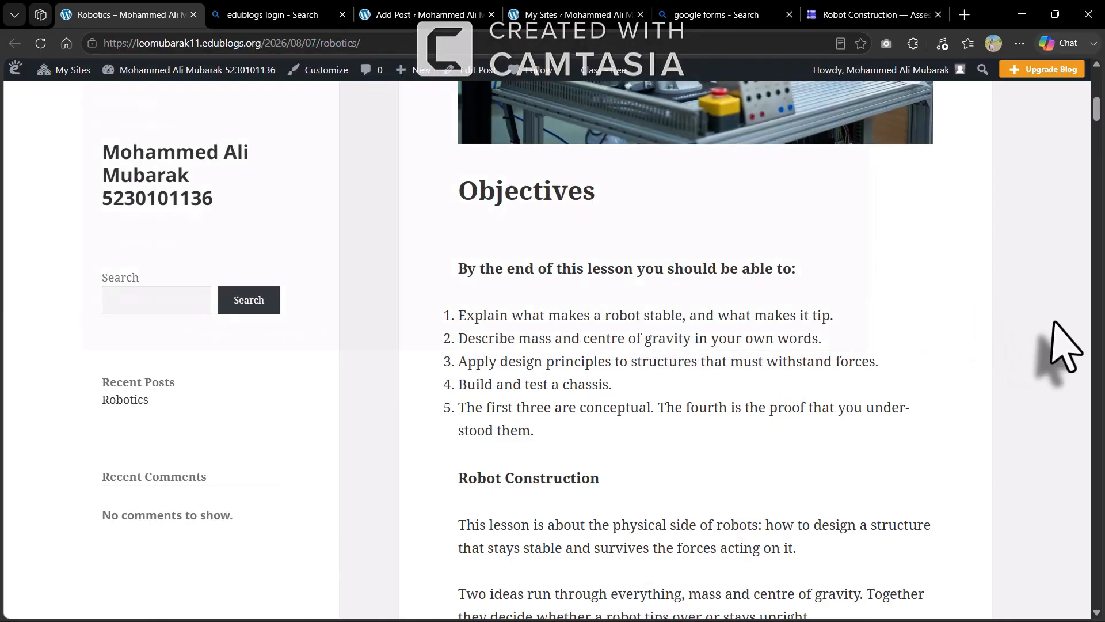
Minimize Edge and the Word document, then launch Gmail from the taskbar
left_click(1022, 14)
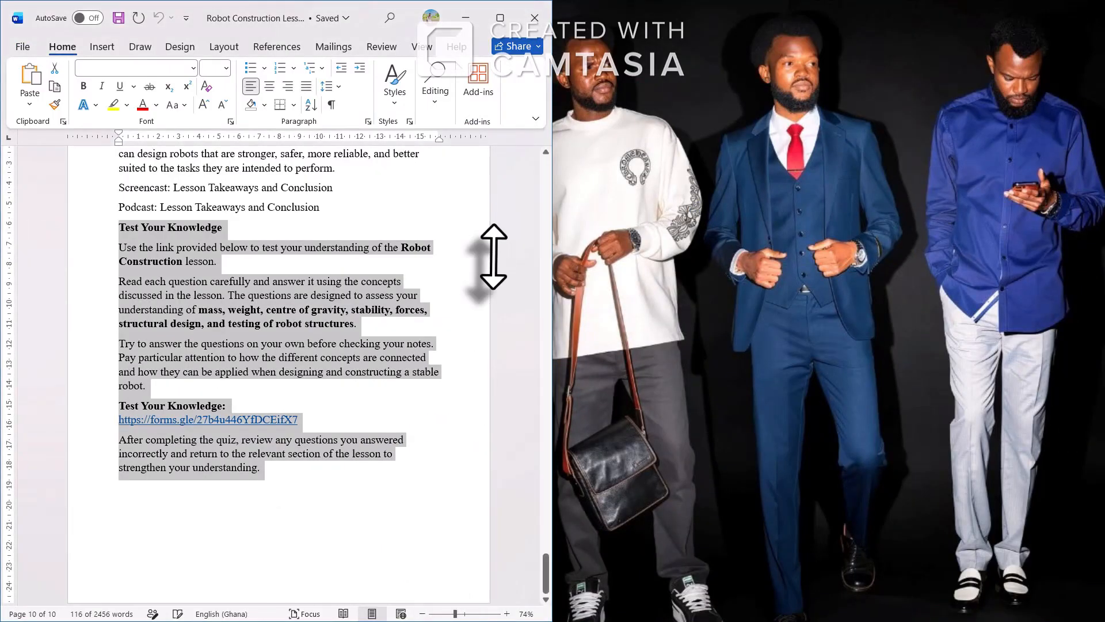
left_click(466, 18)
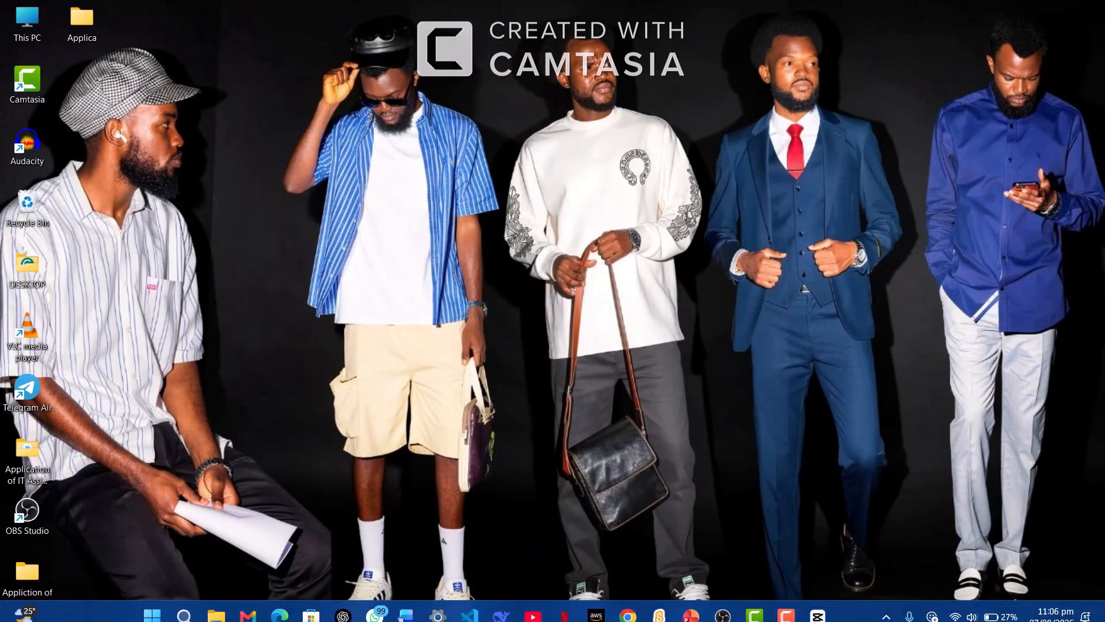
left_click(237, 612)
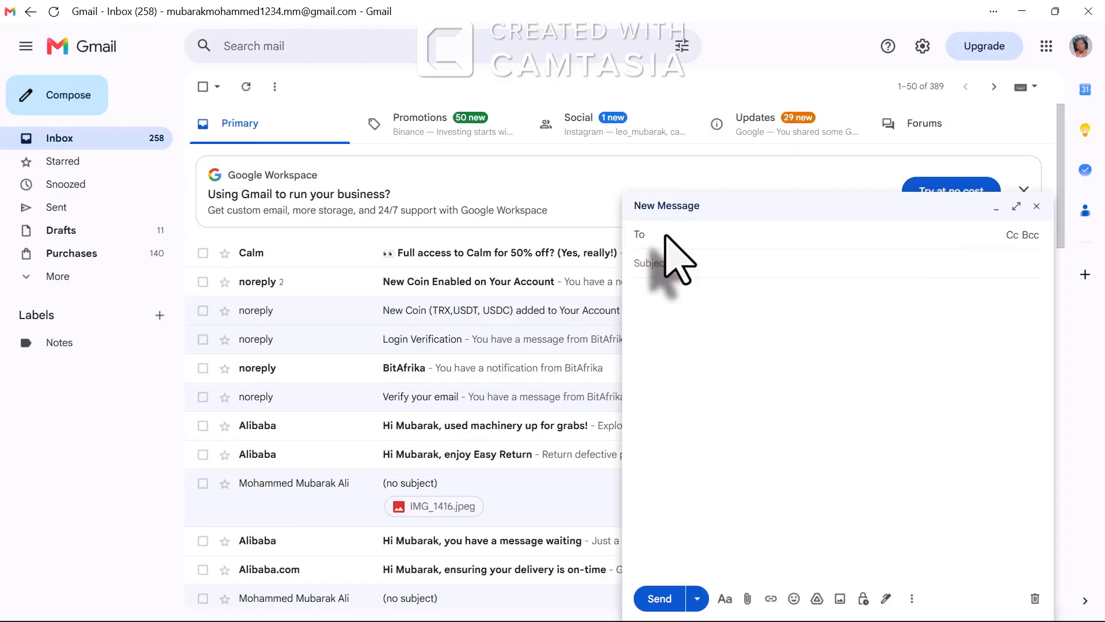
Address the email to the suggested recipient, add the name-and-ID subject, and paste the Robotics post link
type("leo")
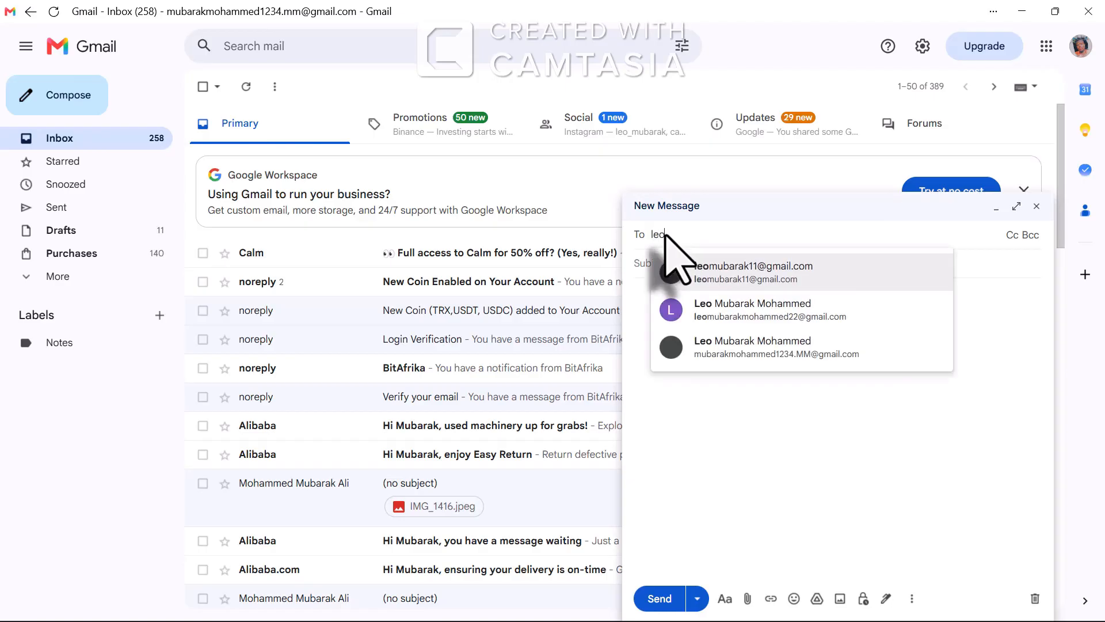
left_click(743, 271)
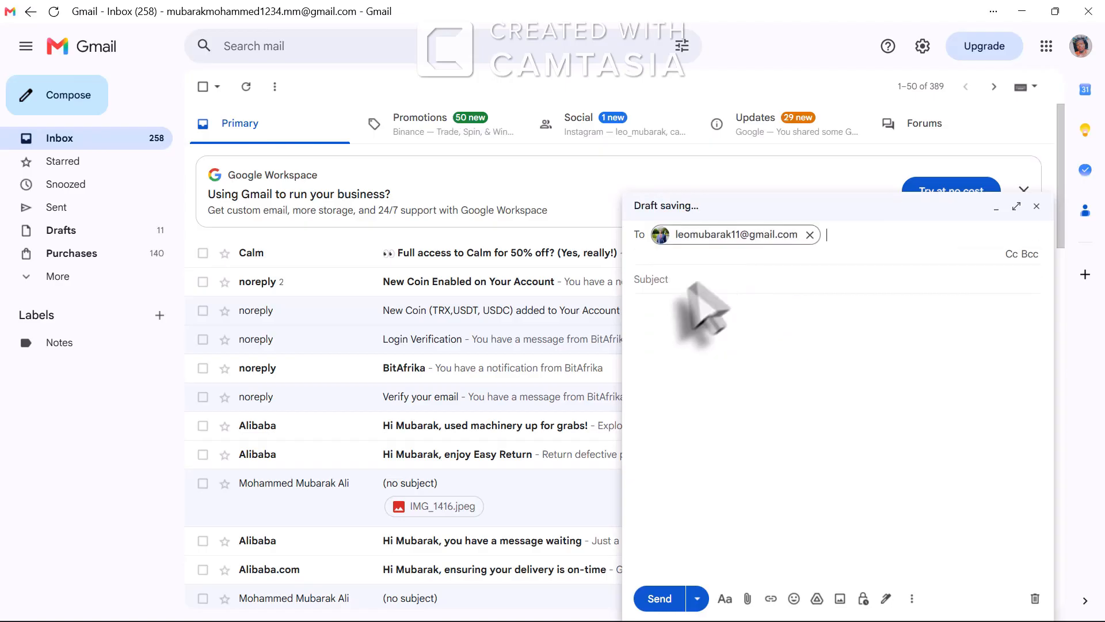
left_click(666, 278)
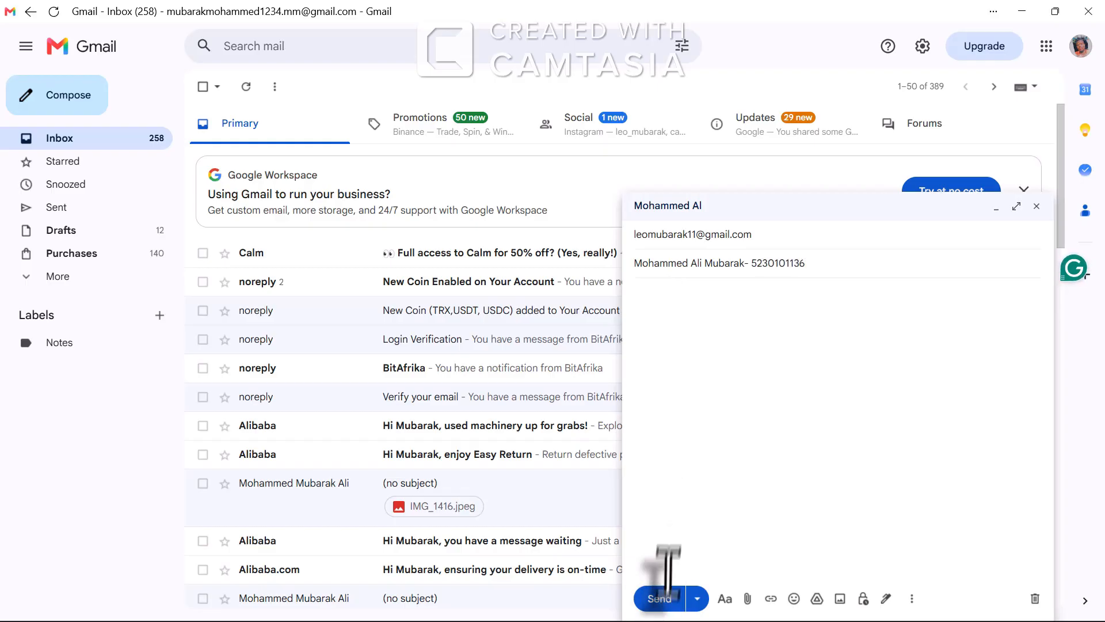
left_click(731, 312)
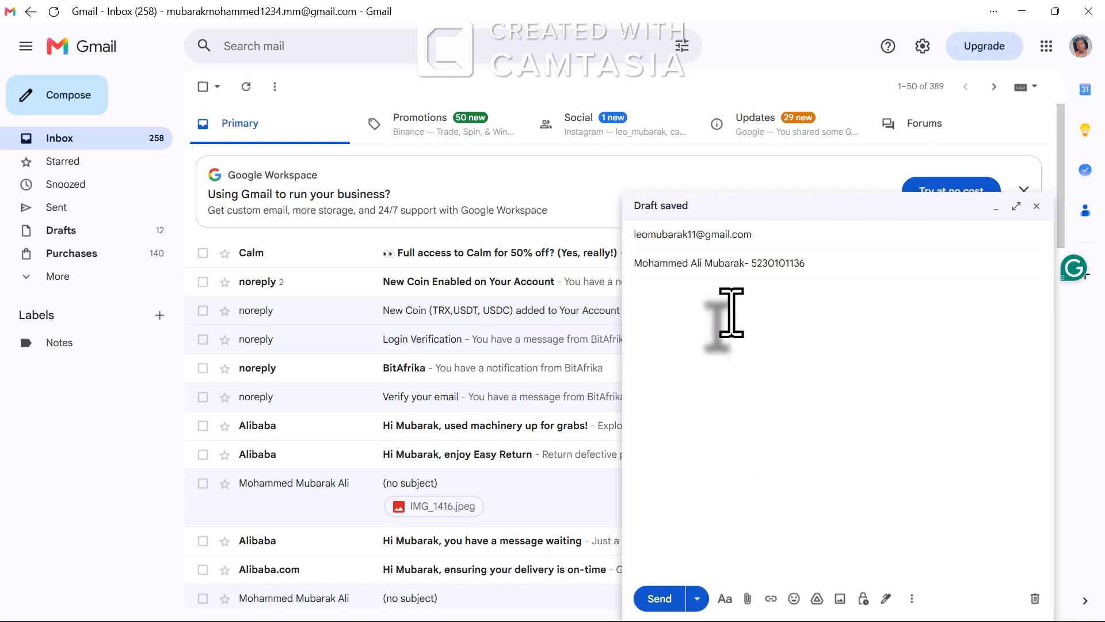
key("ctrl+v")
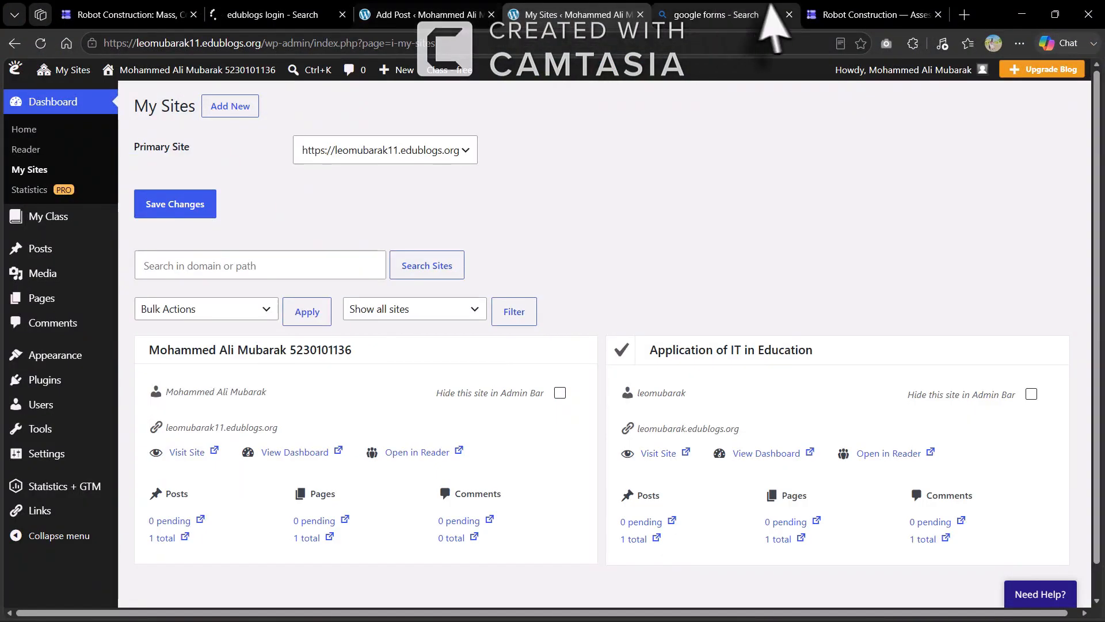
Close the Robot Construction — Assessment form tab to return to the Google Forms tab
left_click(831, 14)
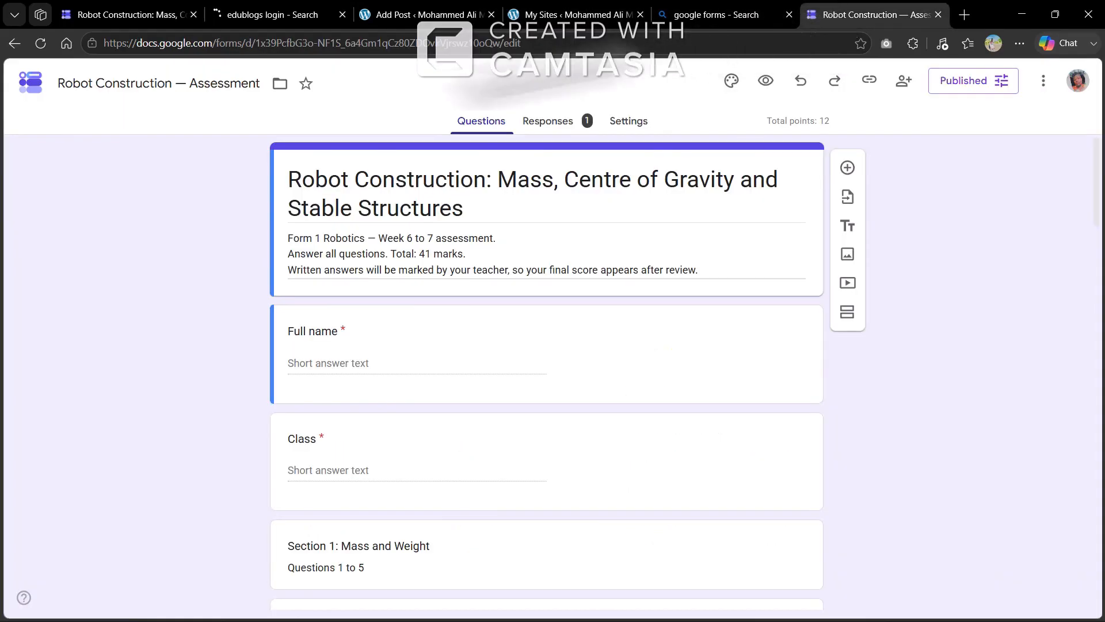
left_click(14, 43)
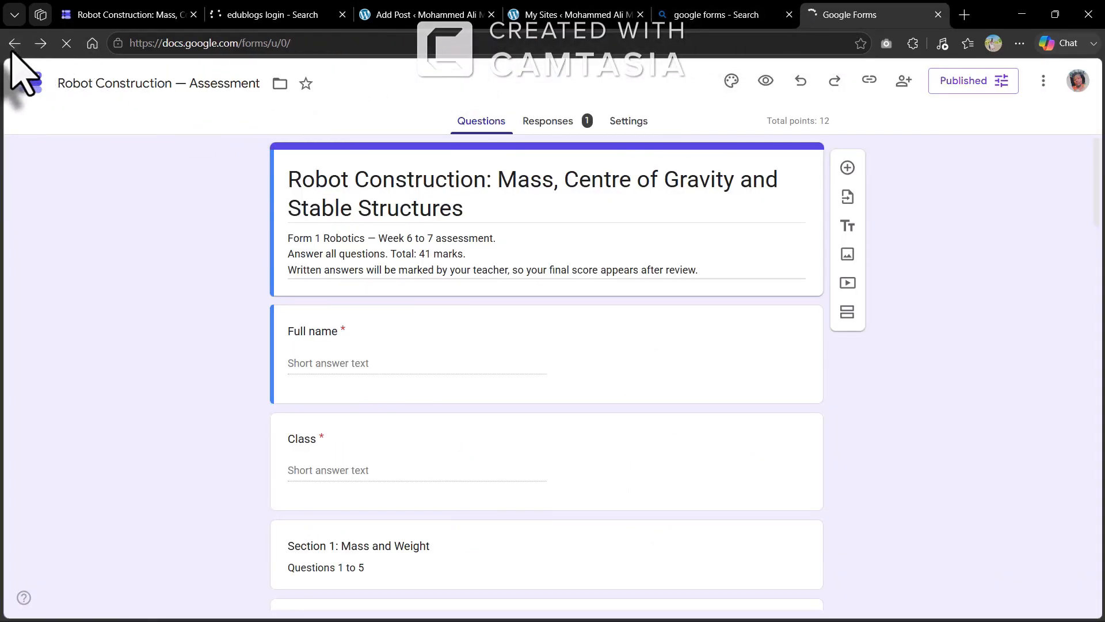
left_click(14, 44)
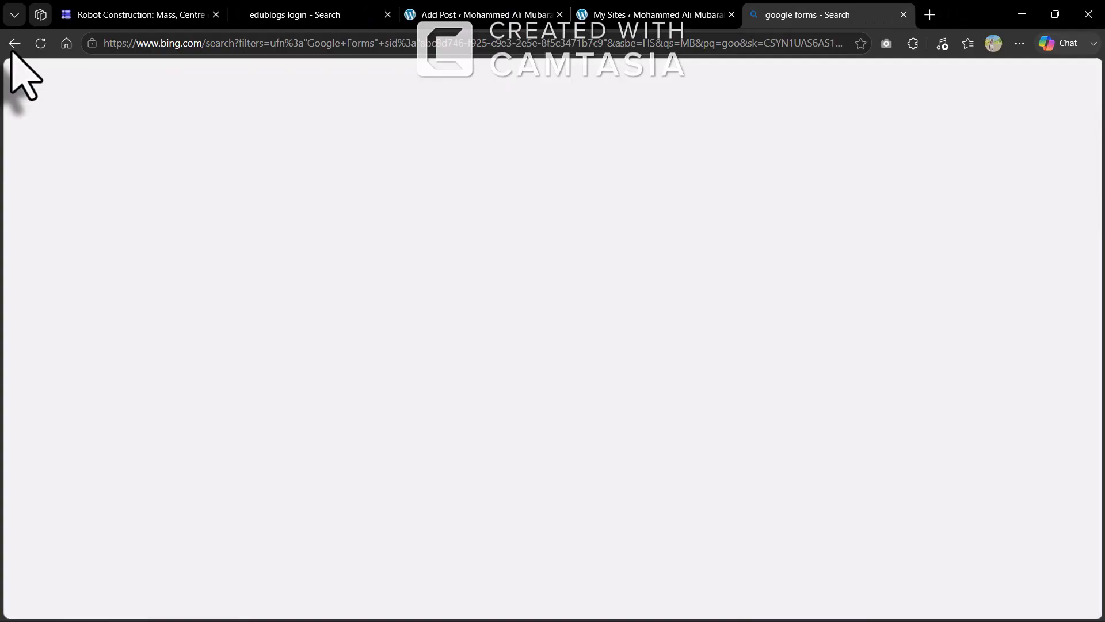